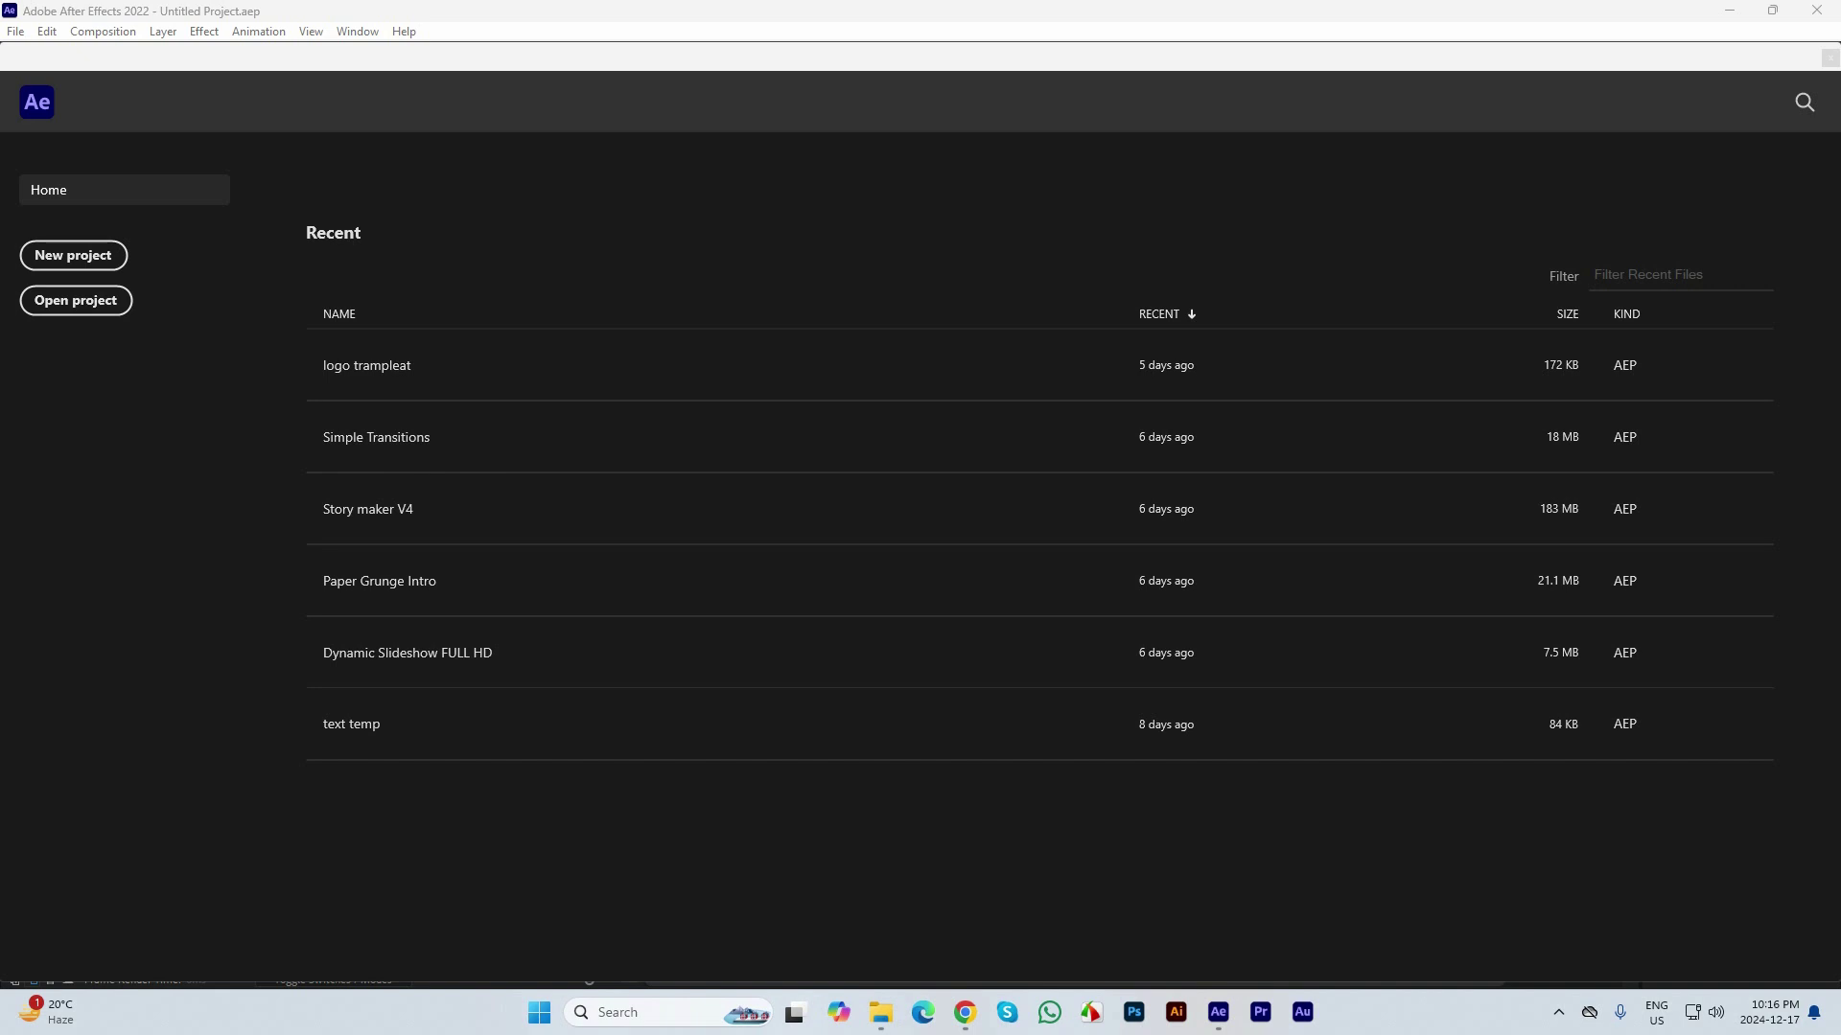
Search Windows for the installed programs matching "adobe", and close the search
key("super+s")
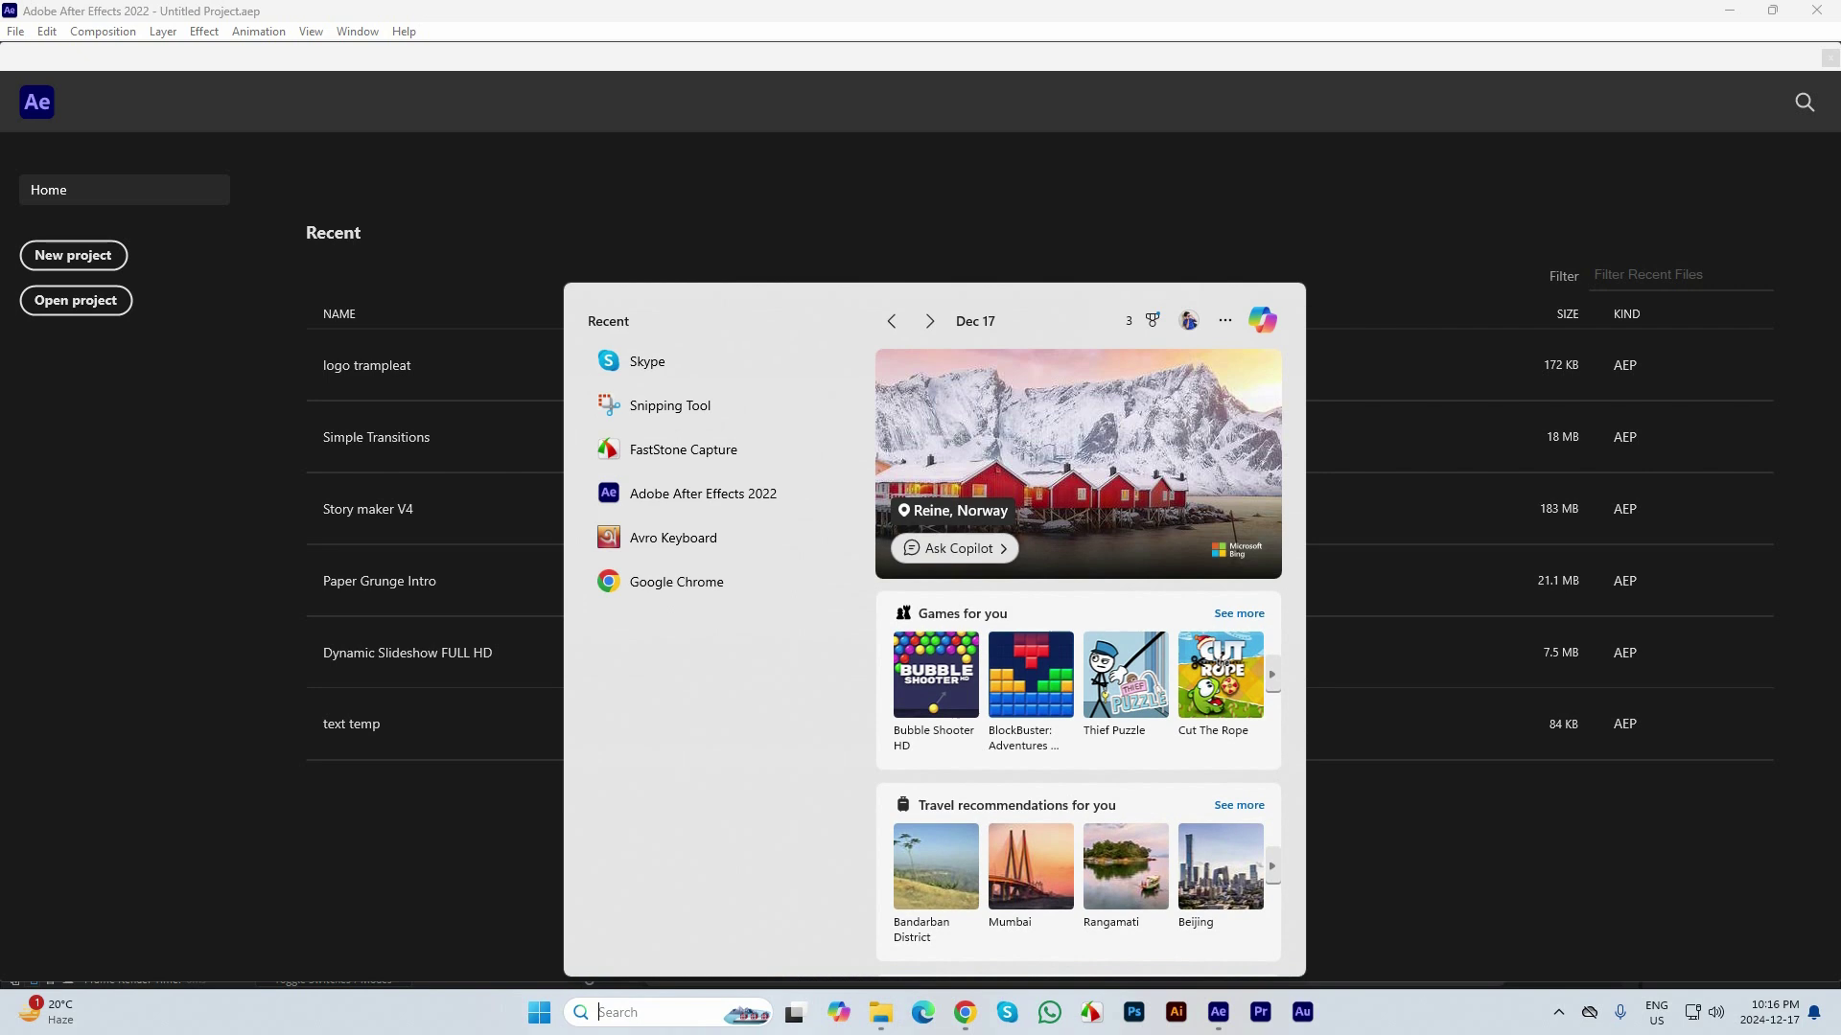
type("adobe")
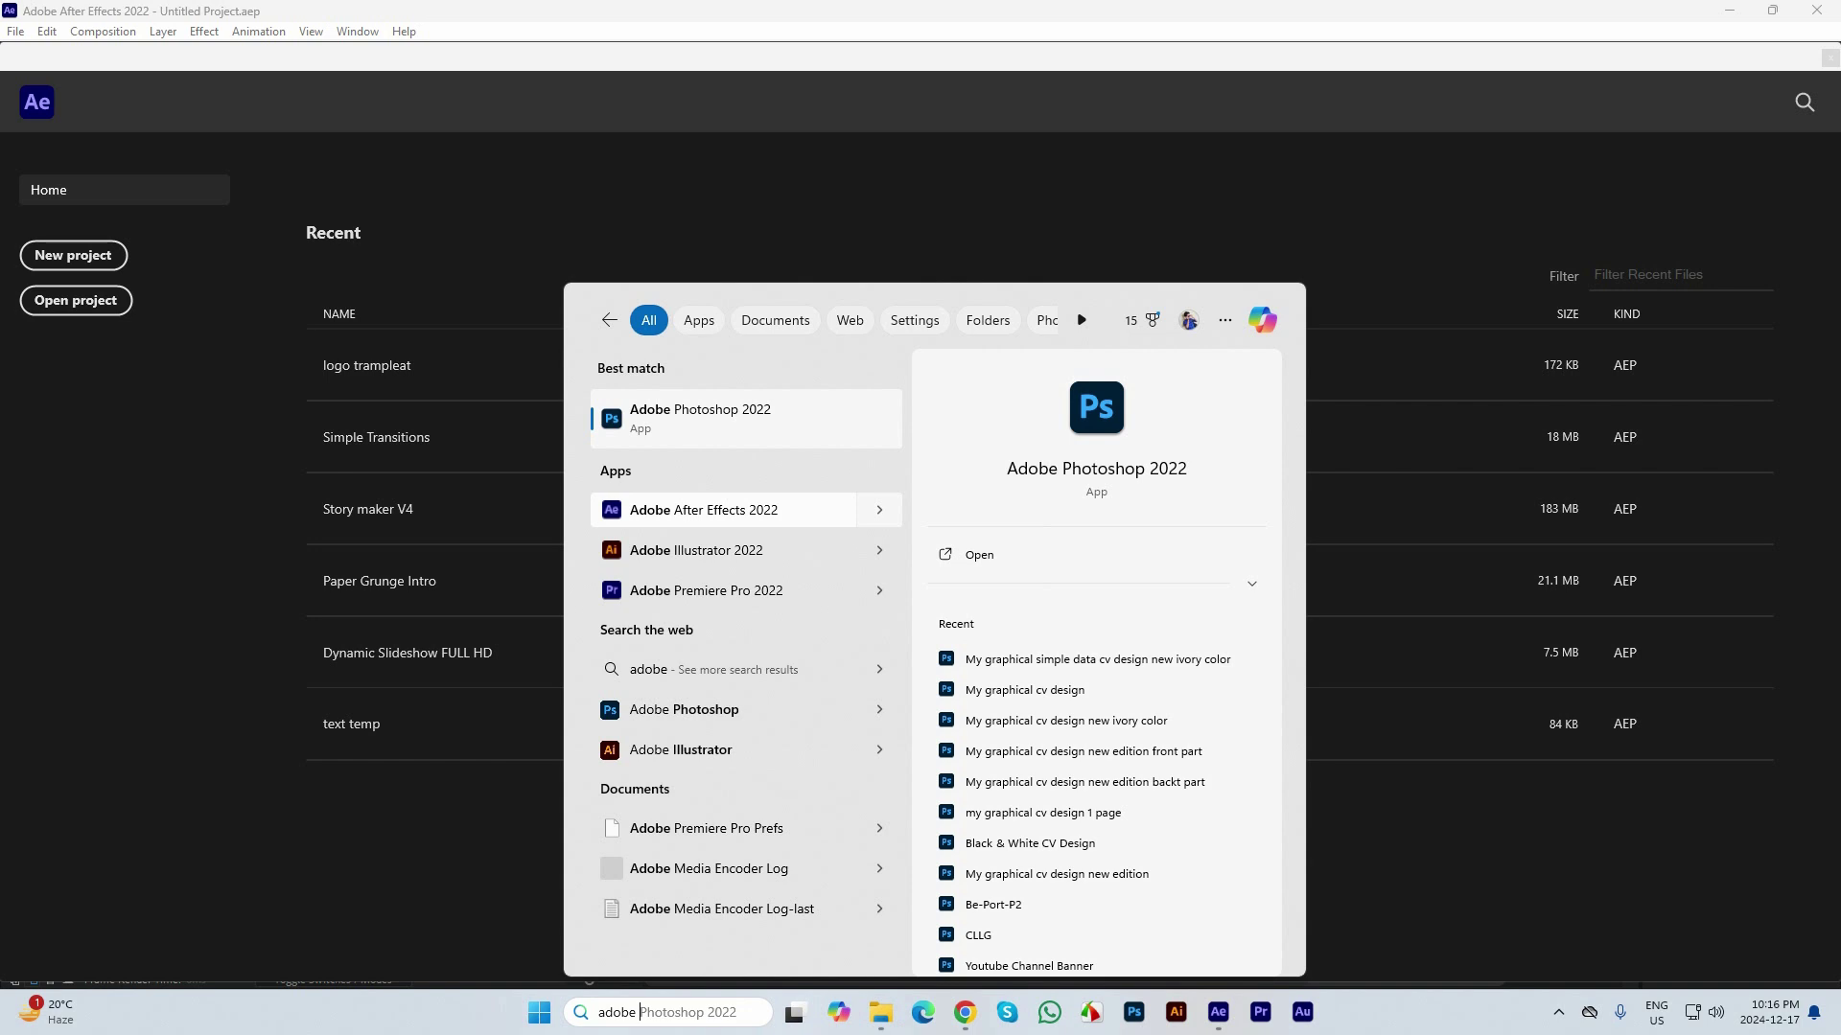
key("Escape")
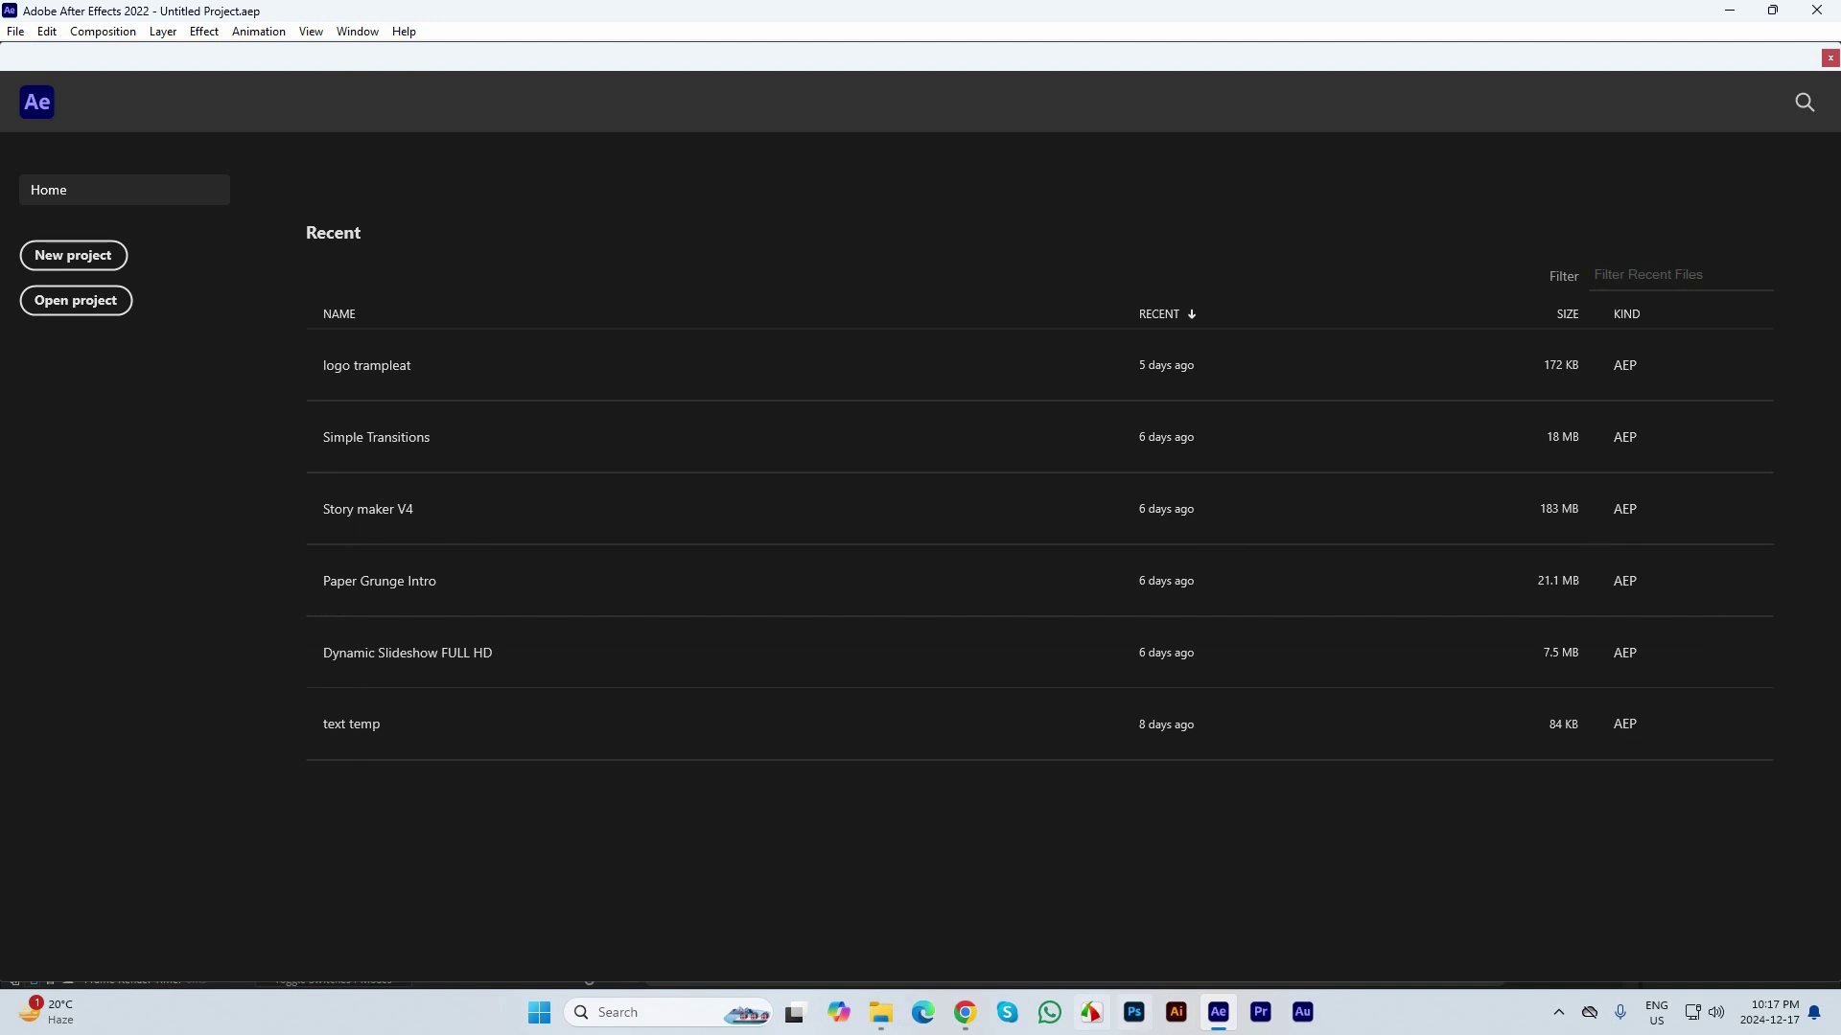
Create a new empty project from the home screen
mouse_move(1217, 1012)
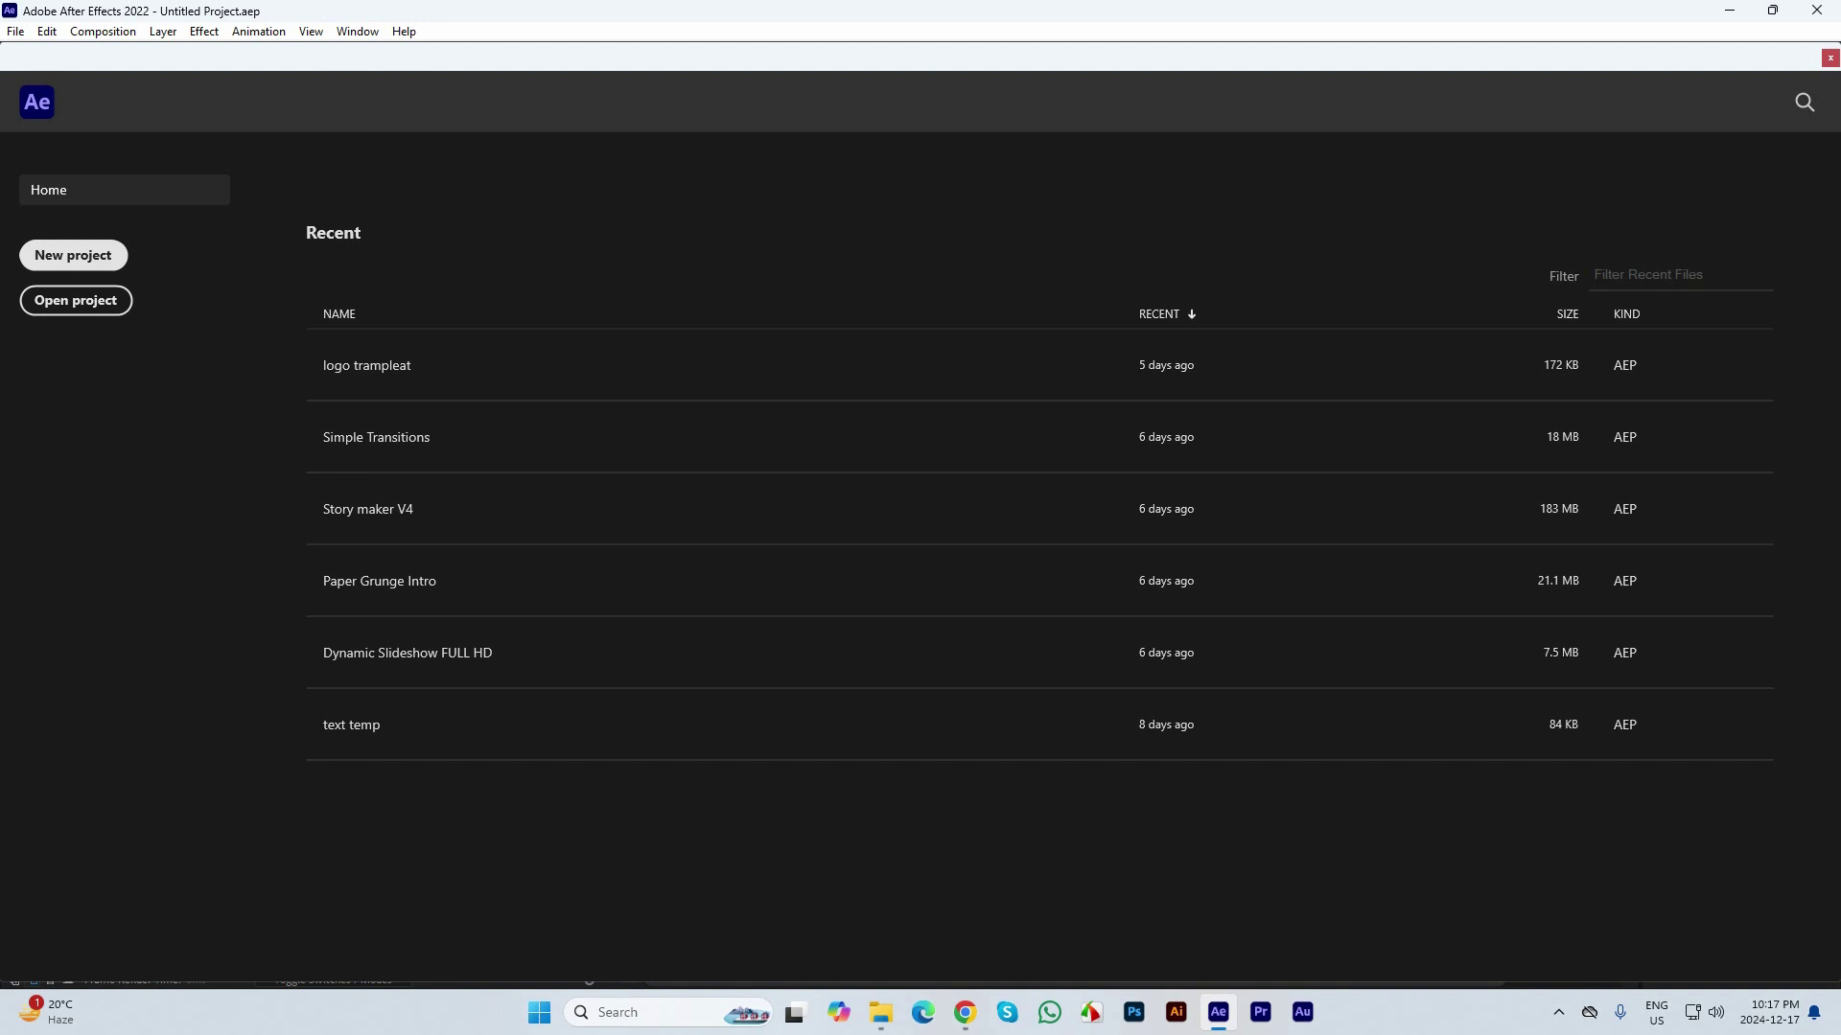
left_click(15, 30)
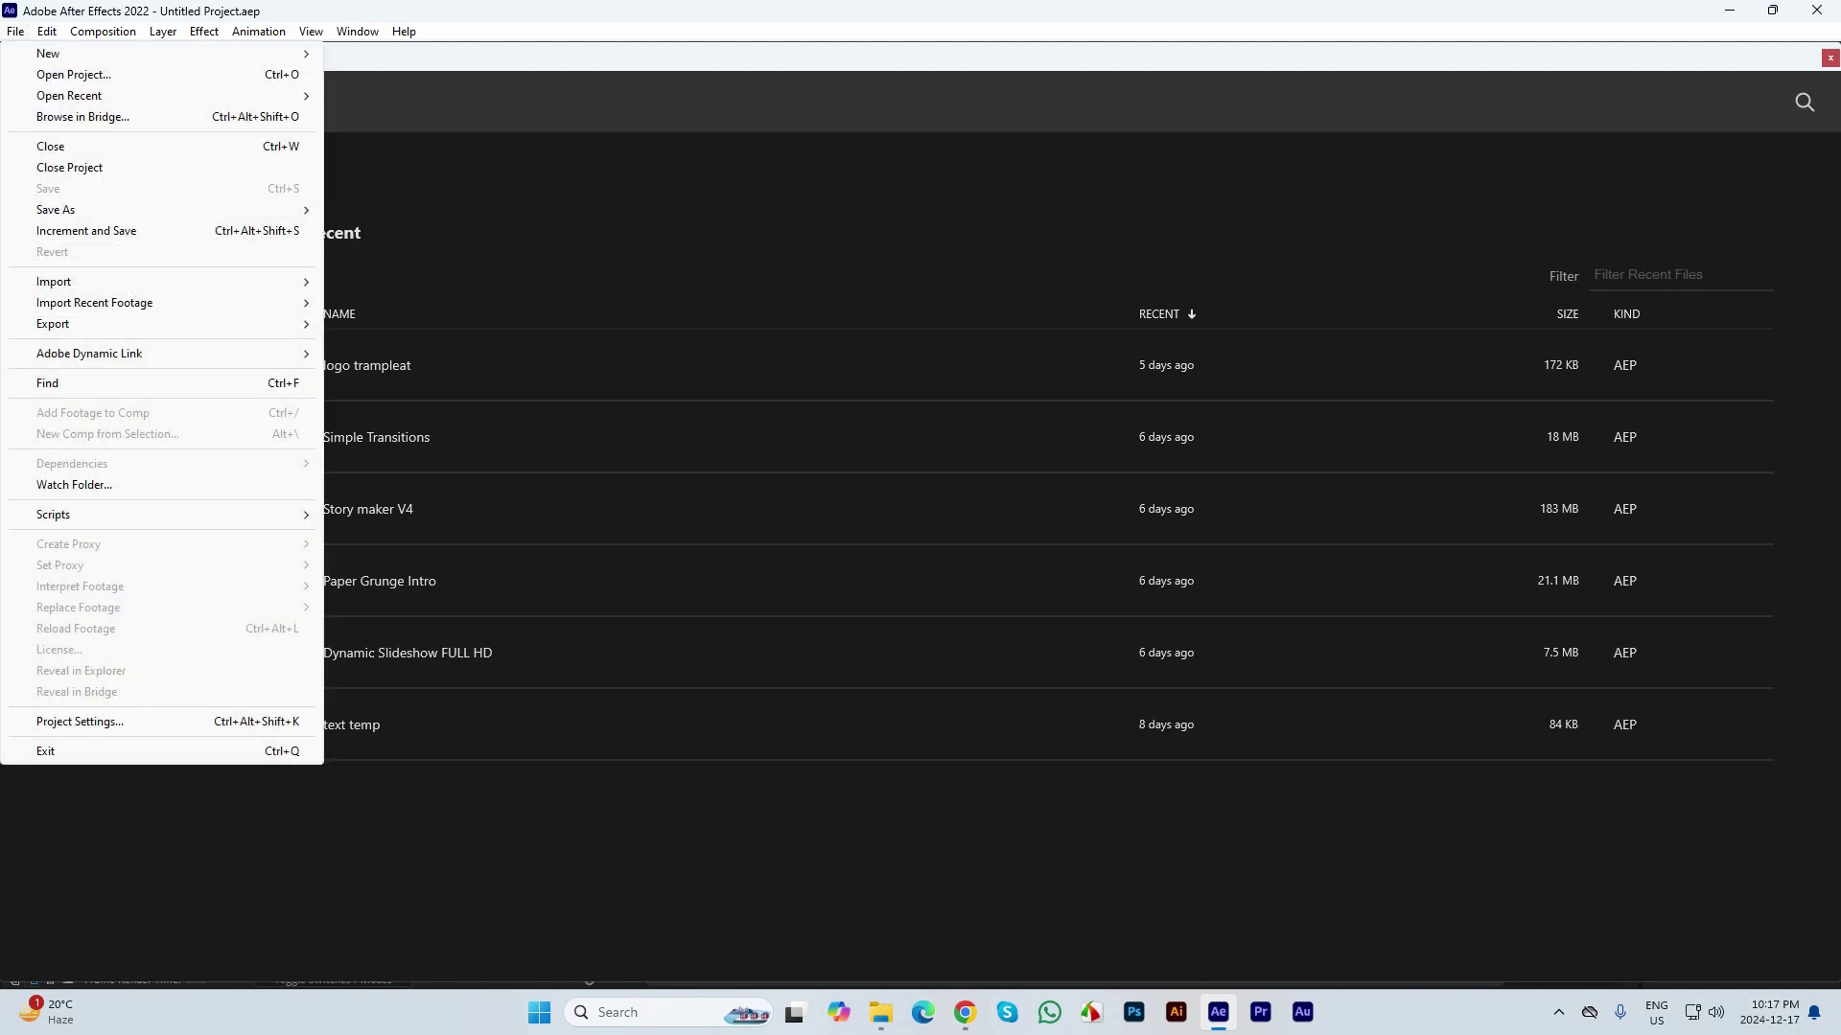
mouse_move(57, 53)
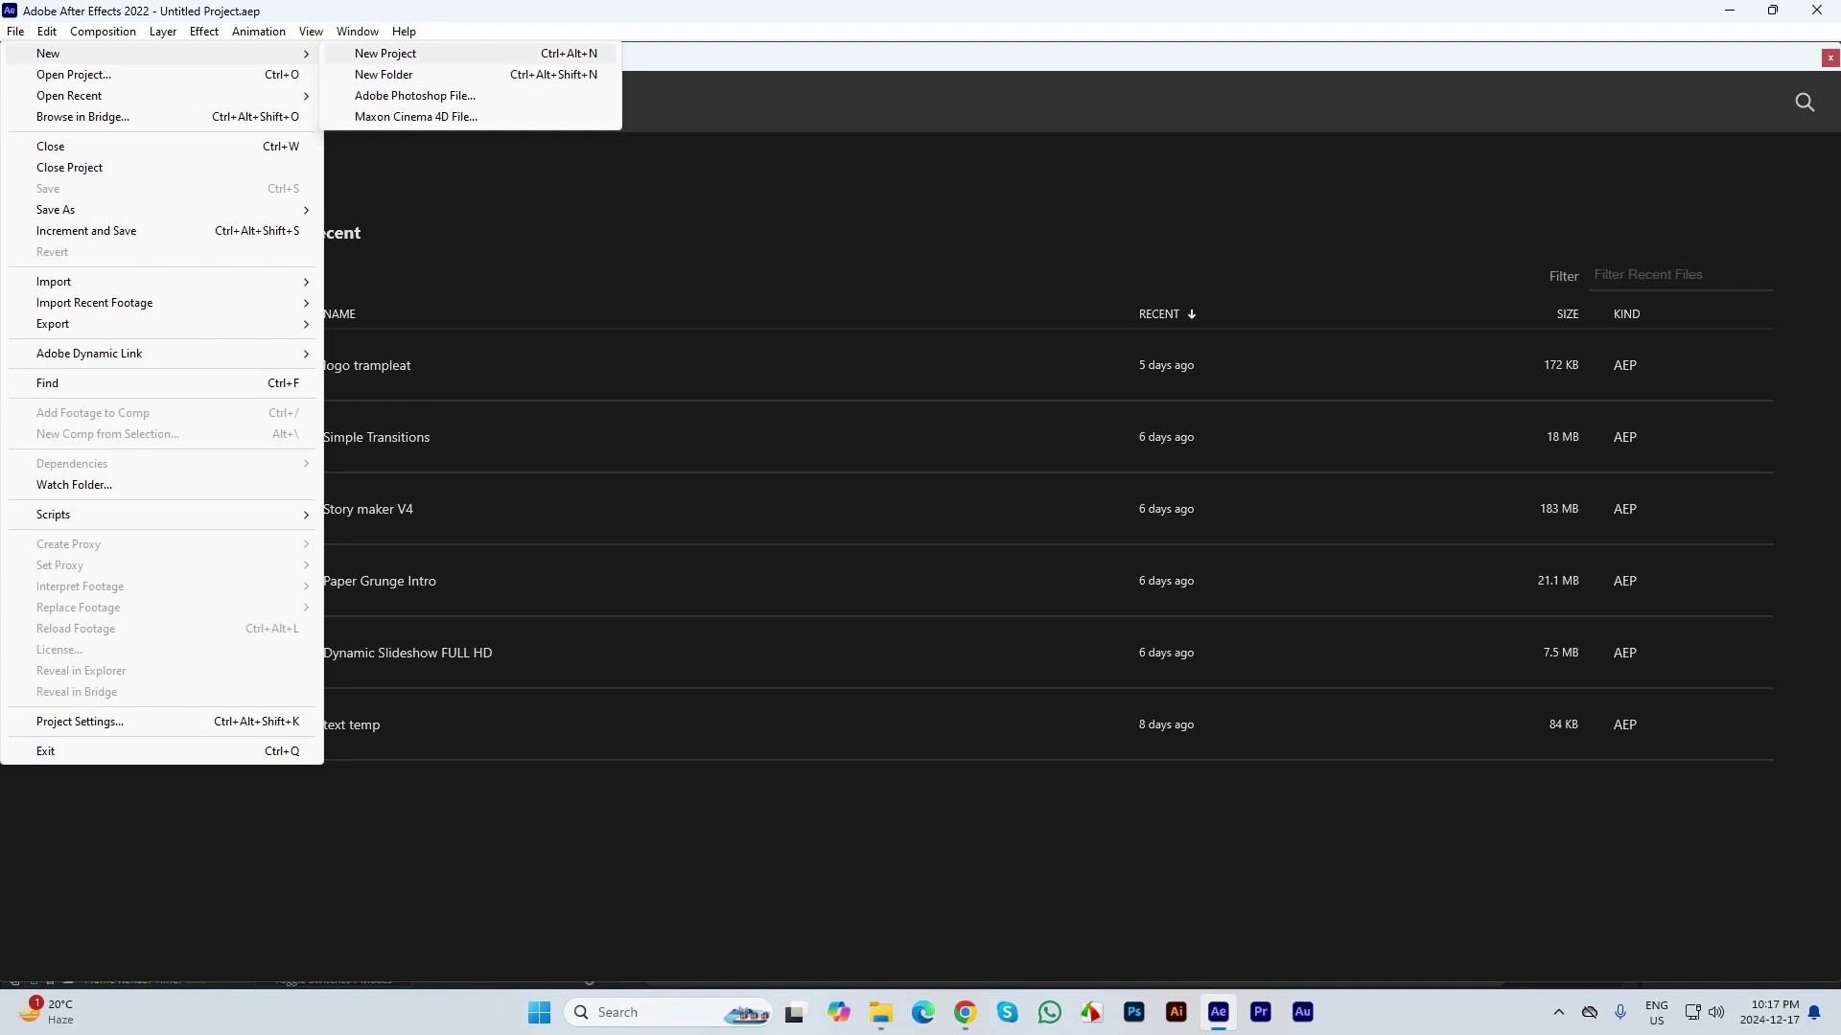
left_click(386, 53)
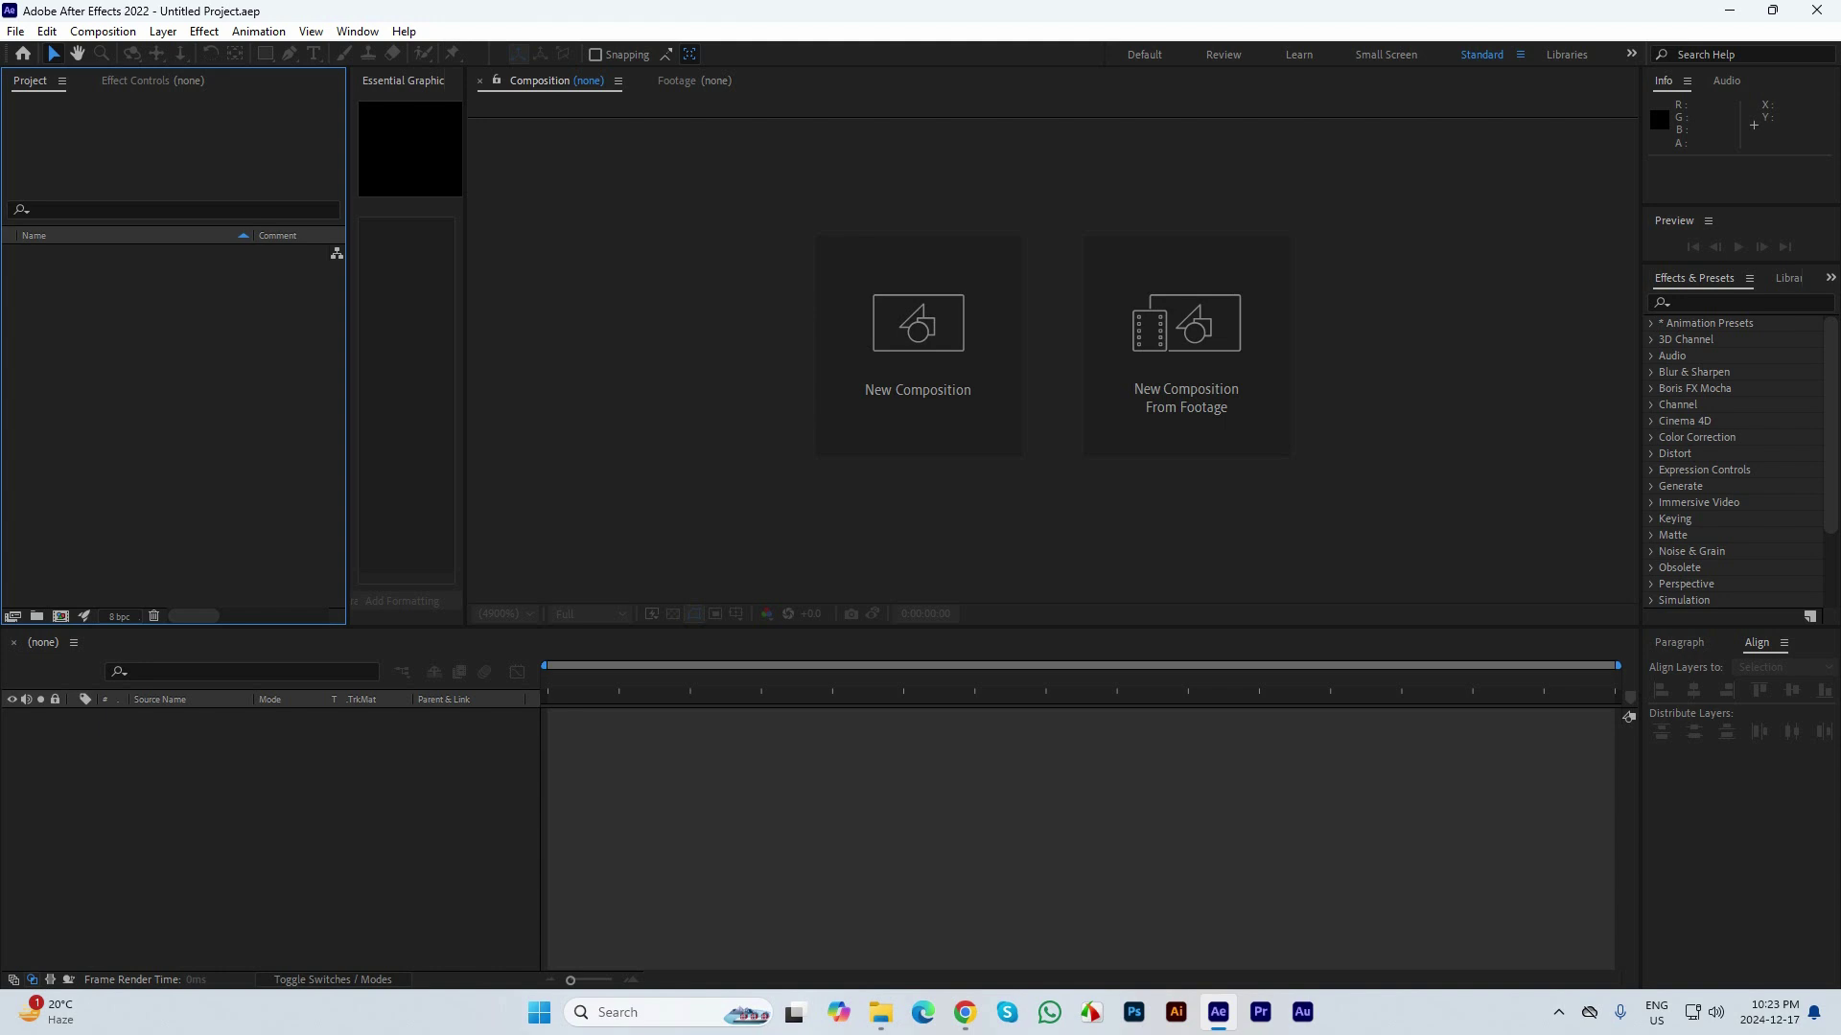
Examine the Preview, Effects & Presets, Libraries, Paragraph, Align, Audio and Info panels in the Standard workspace
left_click(1788, 278)
key("ctrl+5")
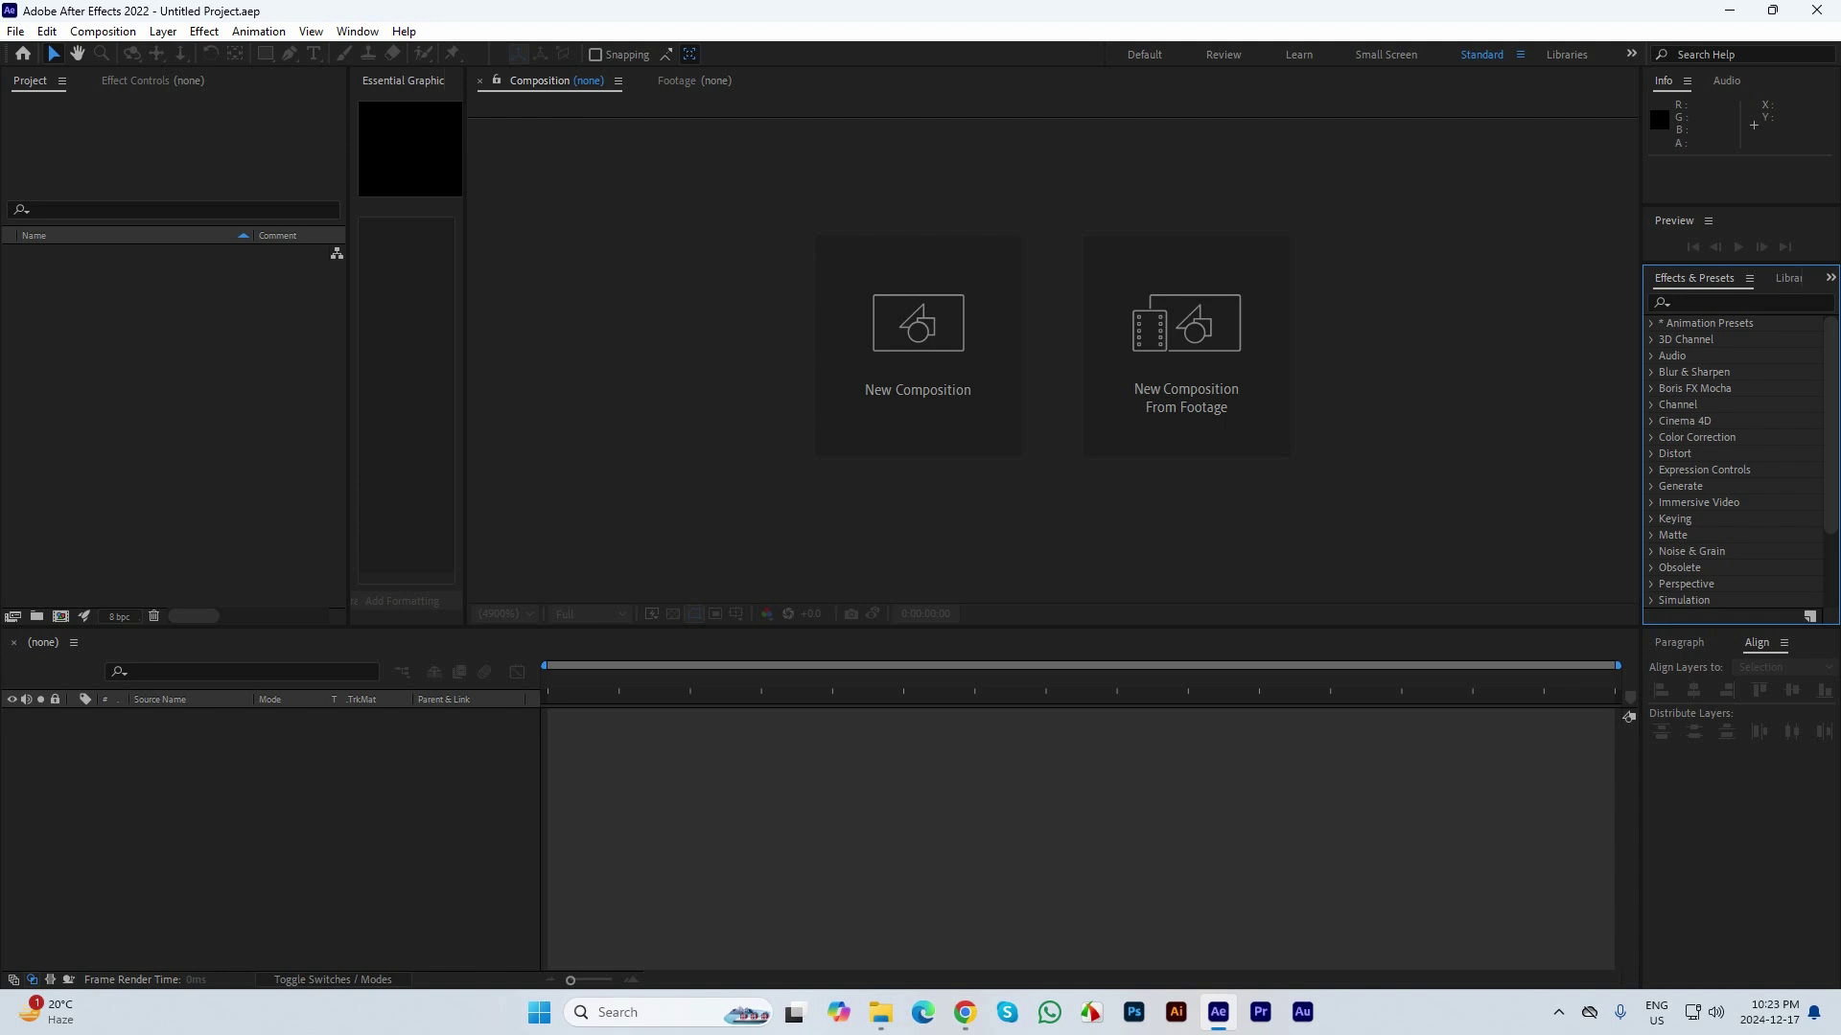
left_click(1675, 221)
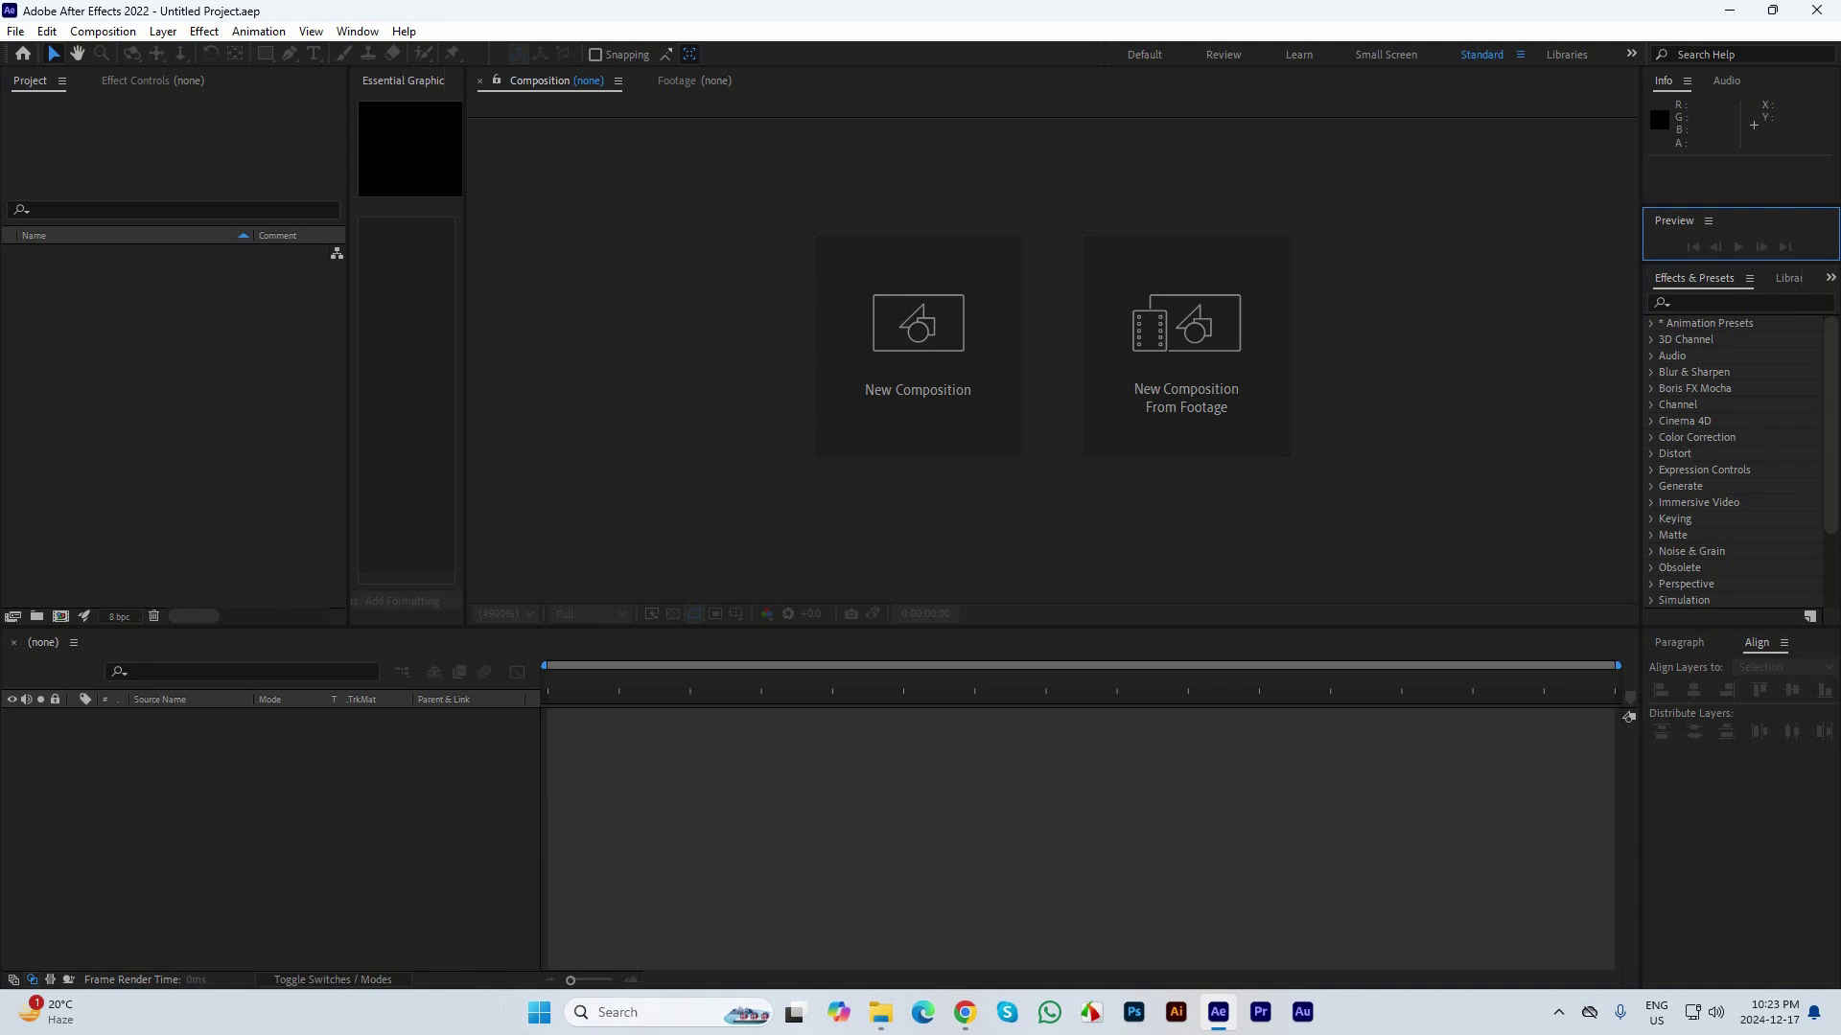
left_click(1694, 278)
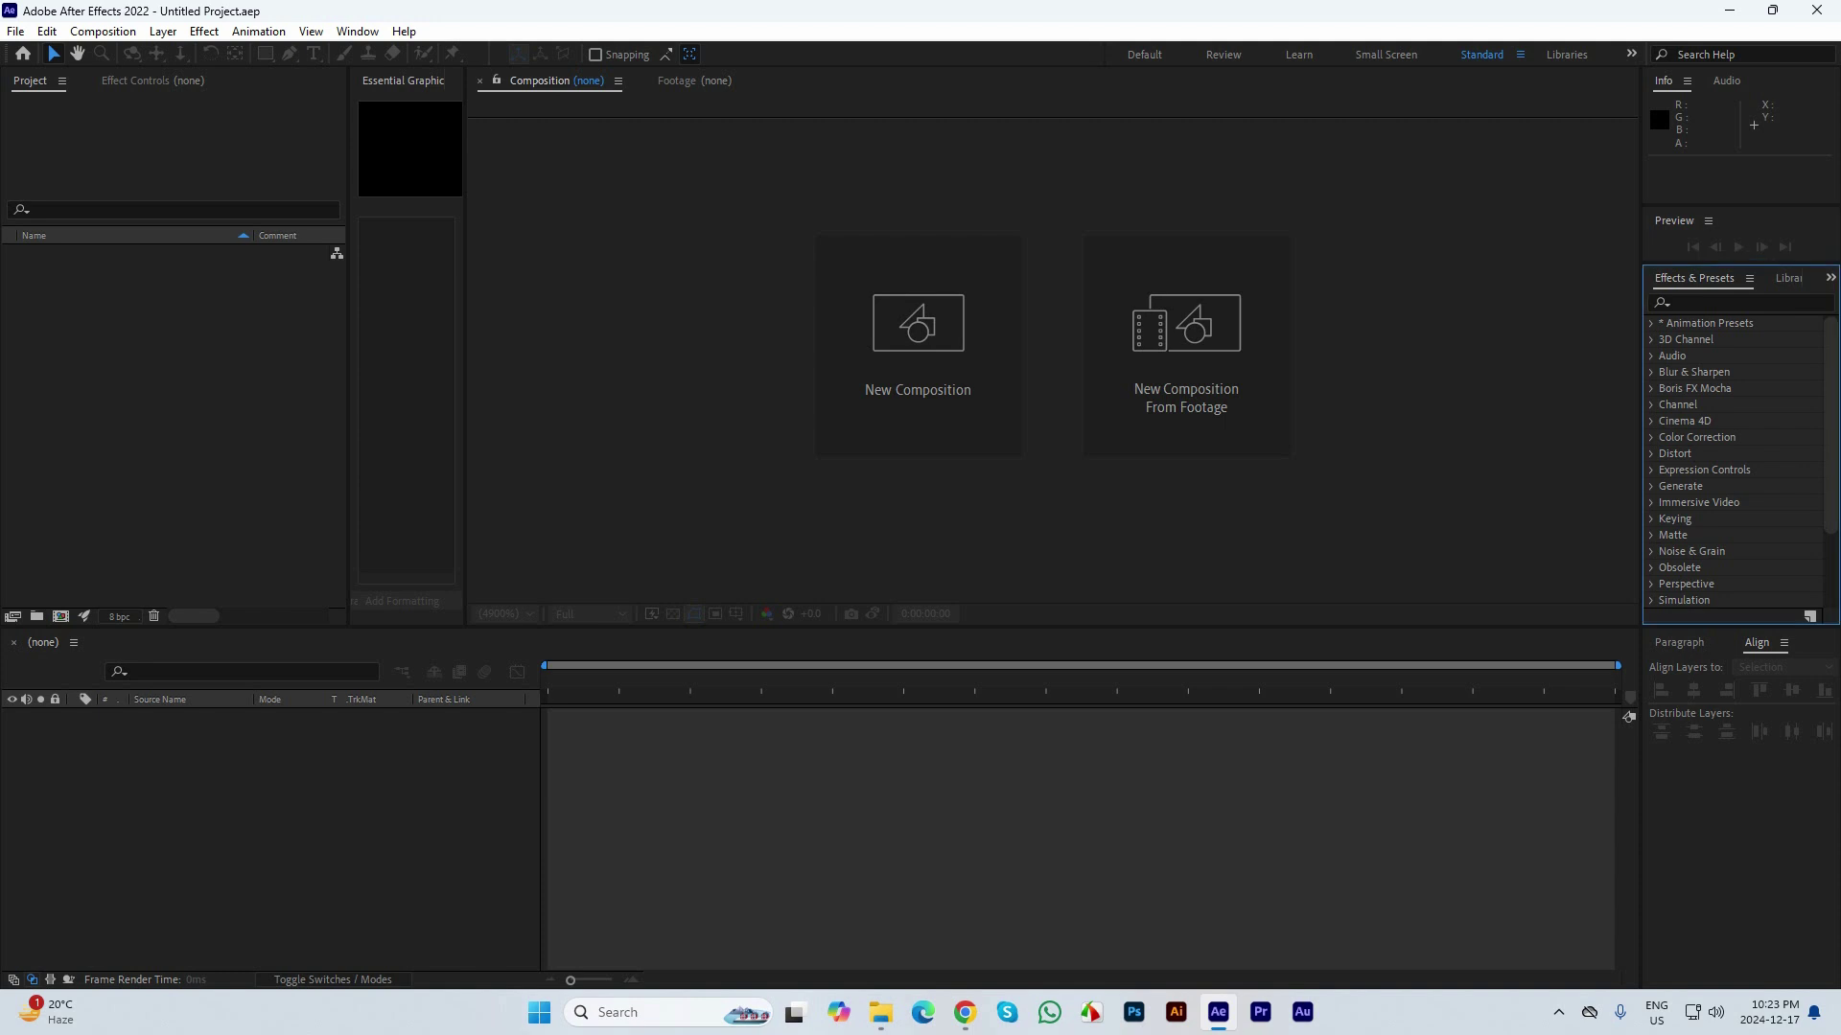
left_click(1788, 278)
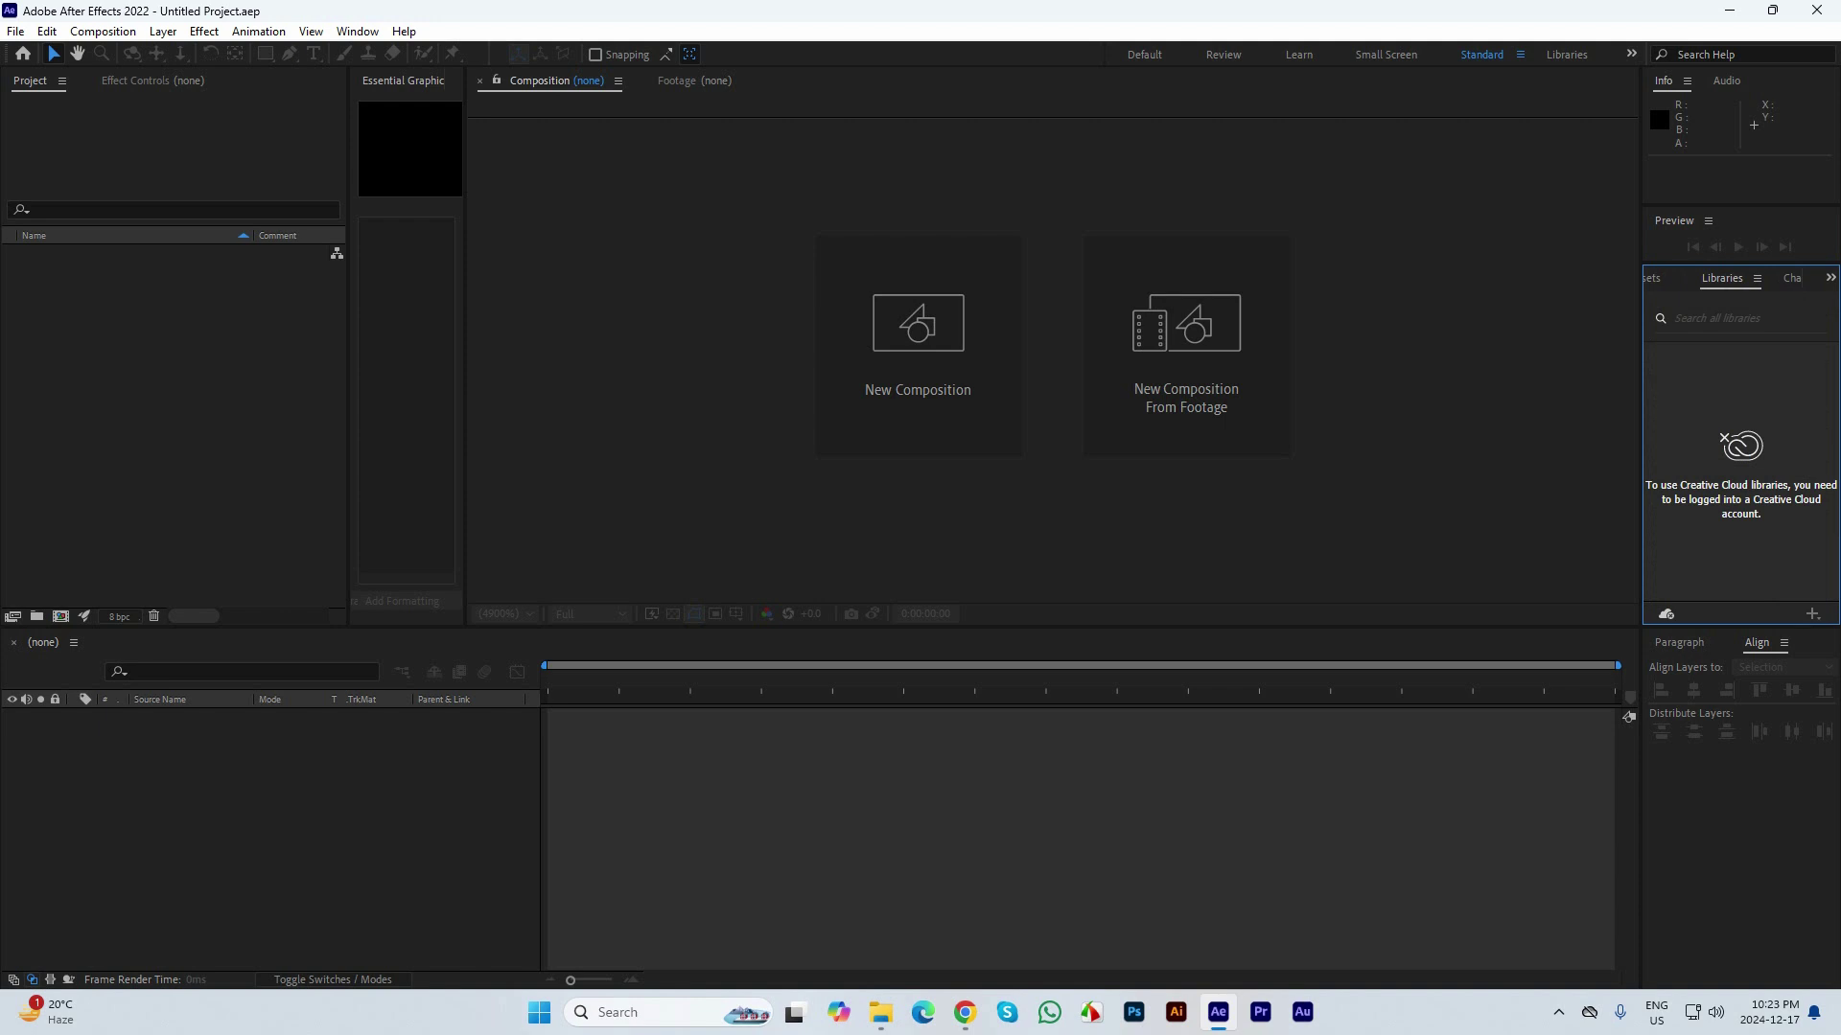
left_click(1678, 643)
left_click(1756, 643)
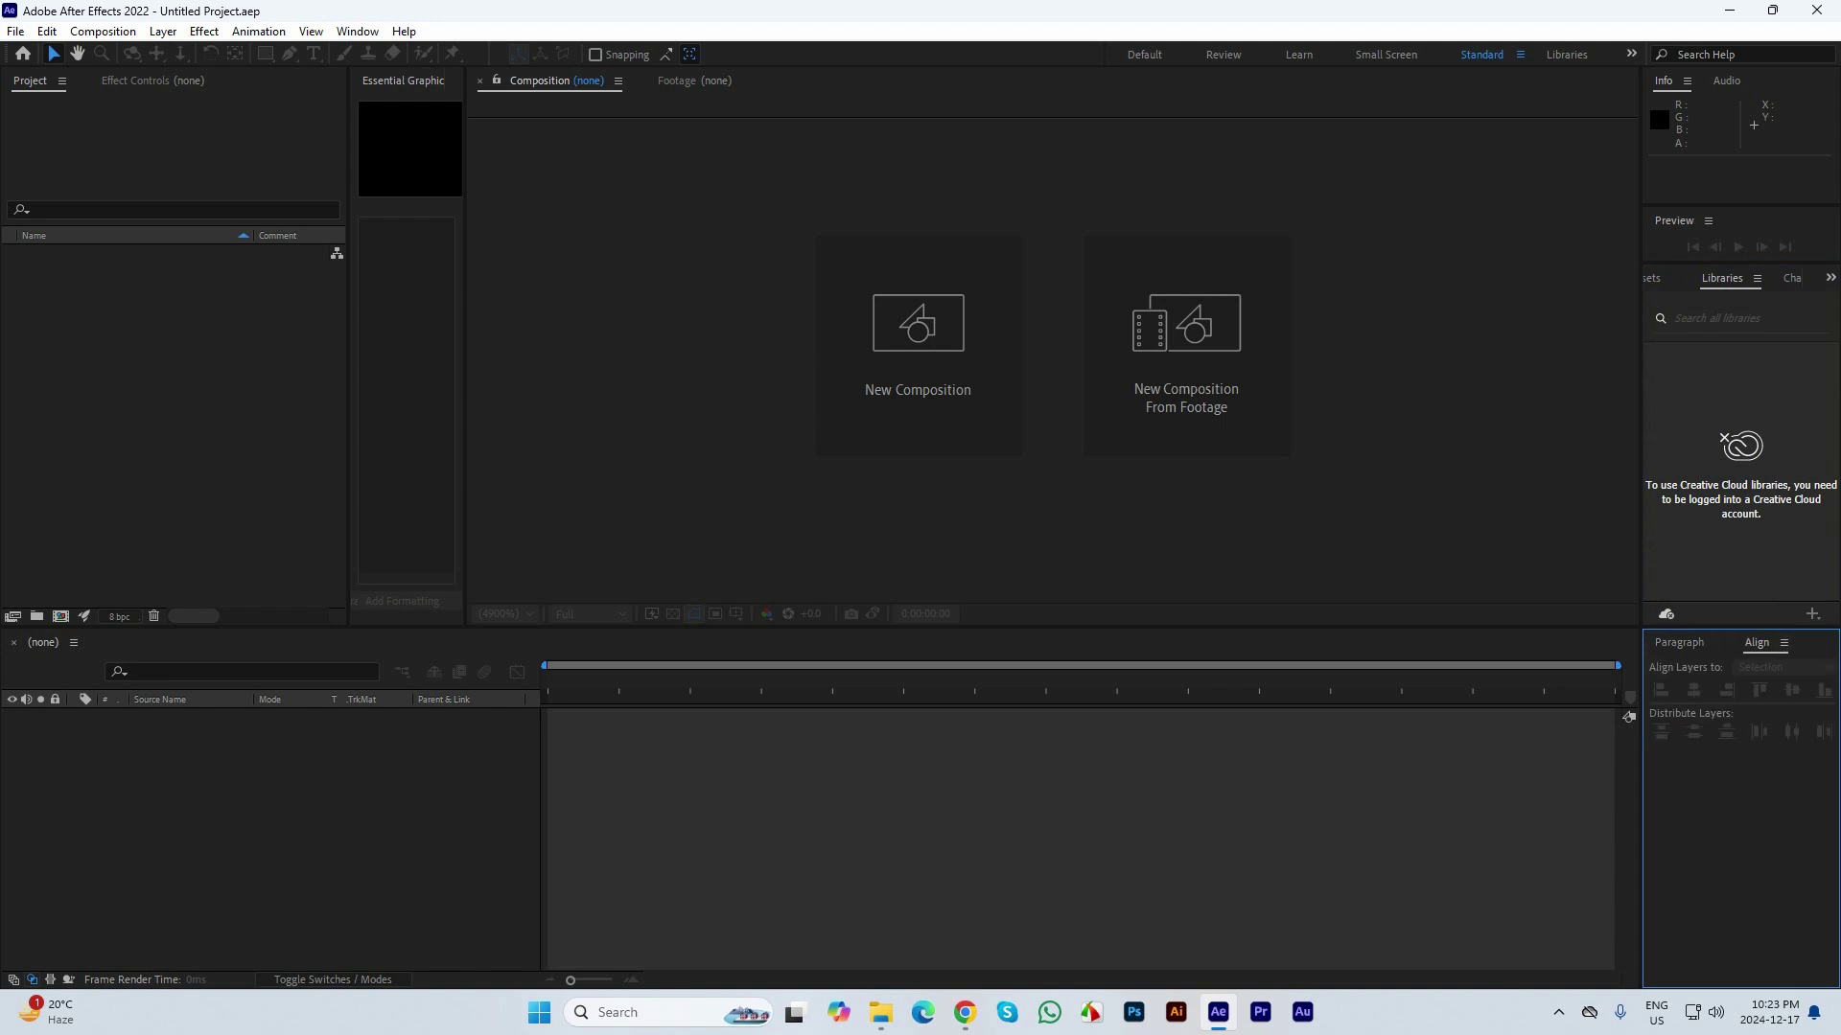
left_click(1726, 80)
left_click(1663, 80)
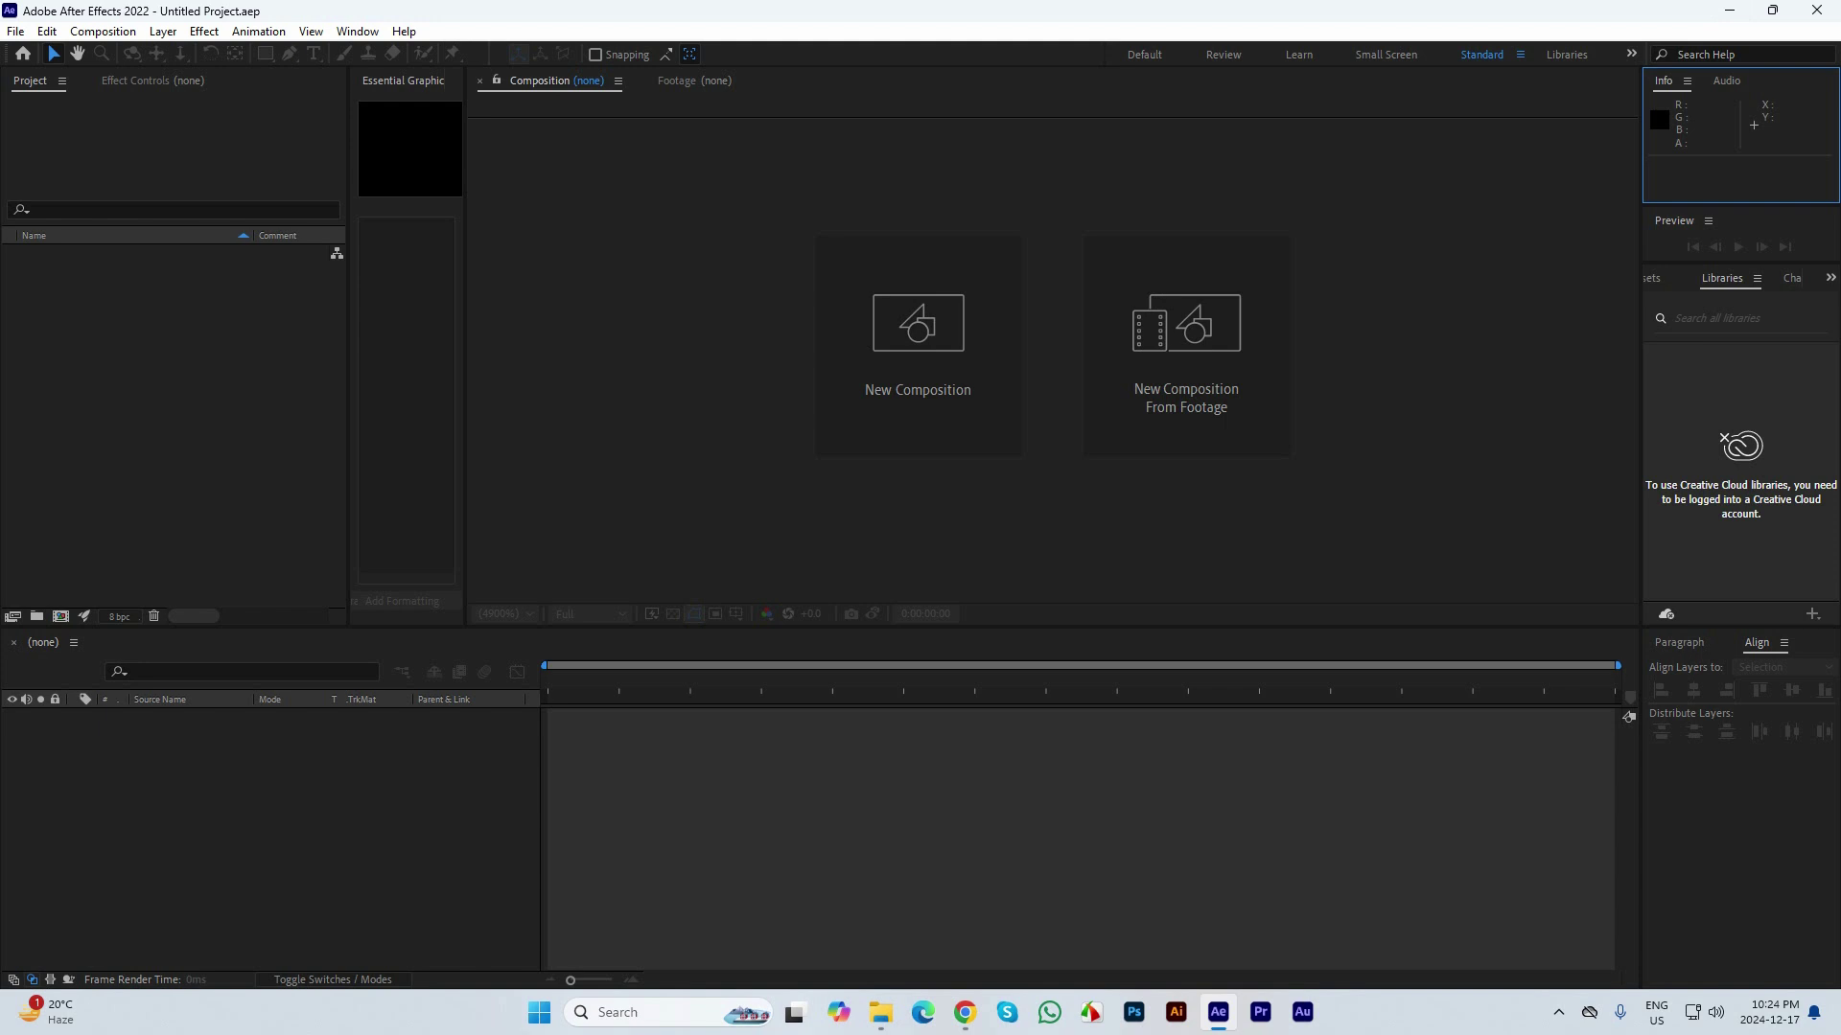
left_click(1651, 278)
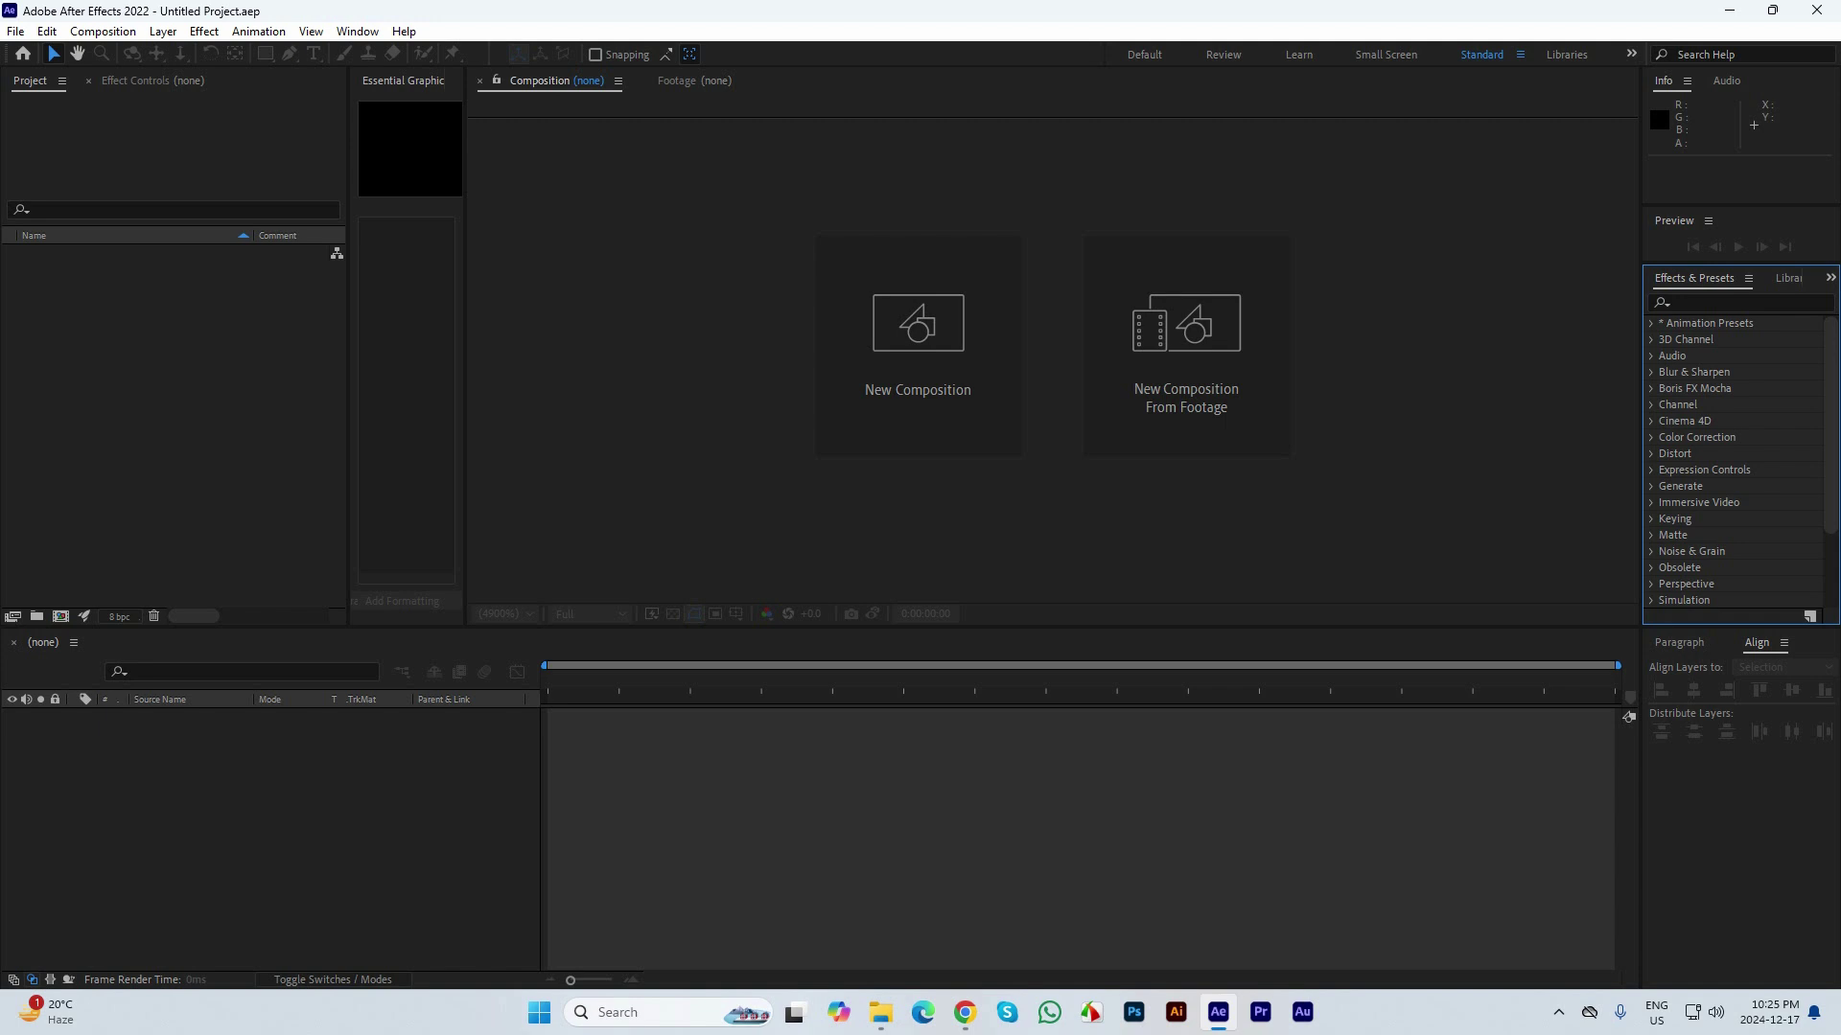
Rearrange the docked panels, with Effect Controls and Audio grouped above Composition, Info beside Essential Graphics, and Project across the upper centre
left_click_drag(144, 81, 1054, 106)
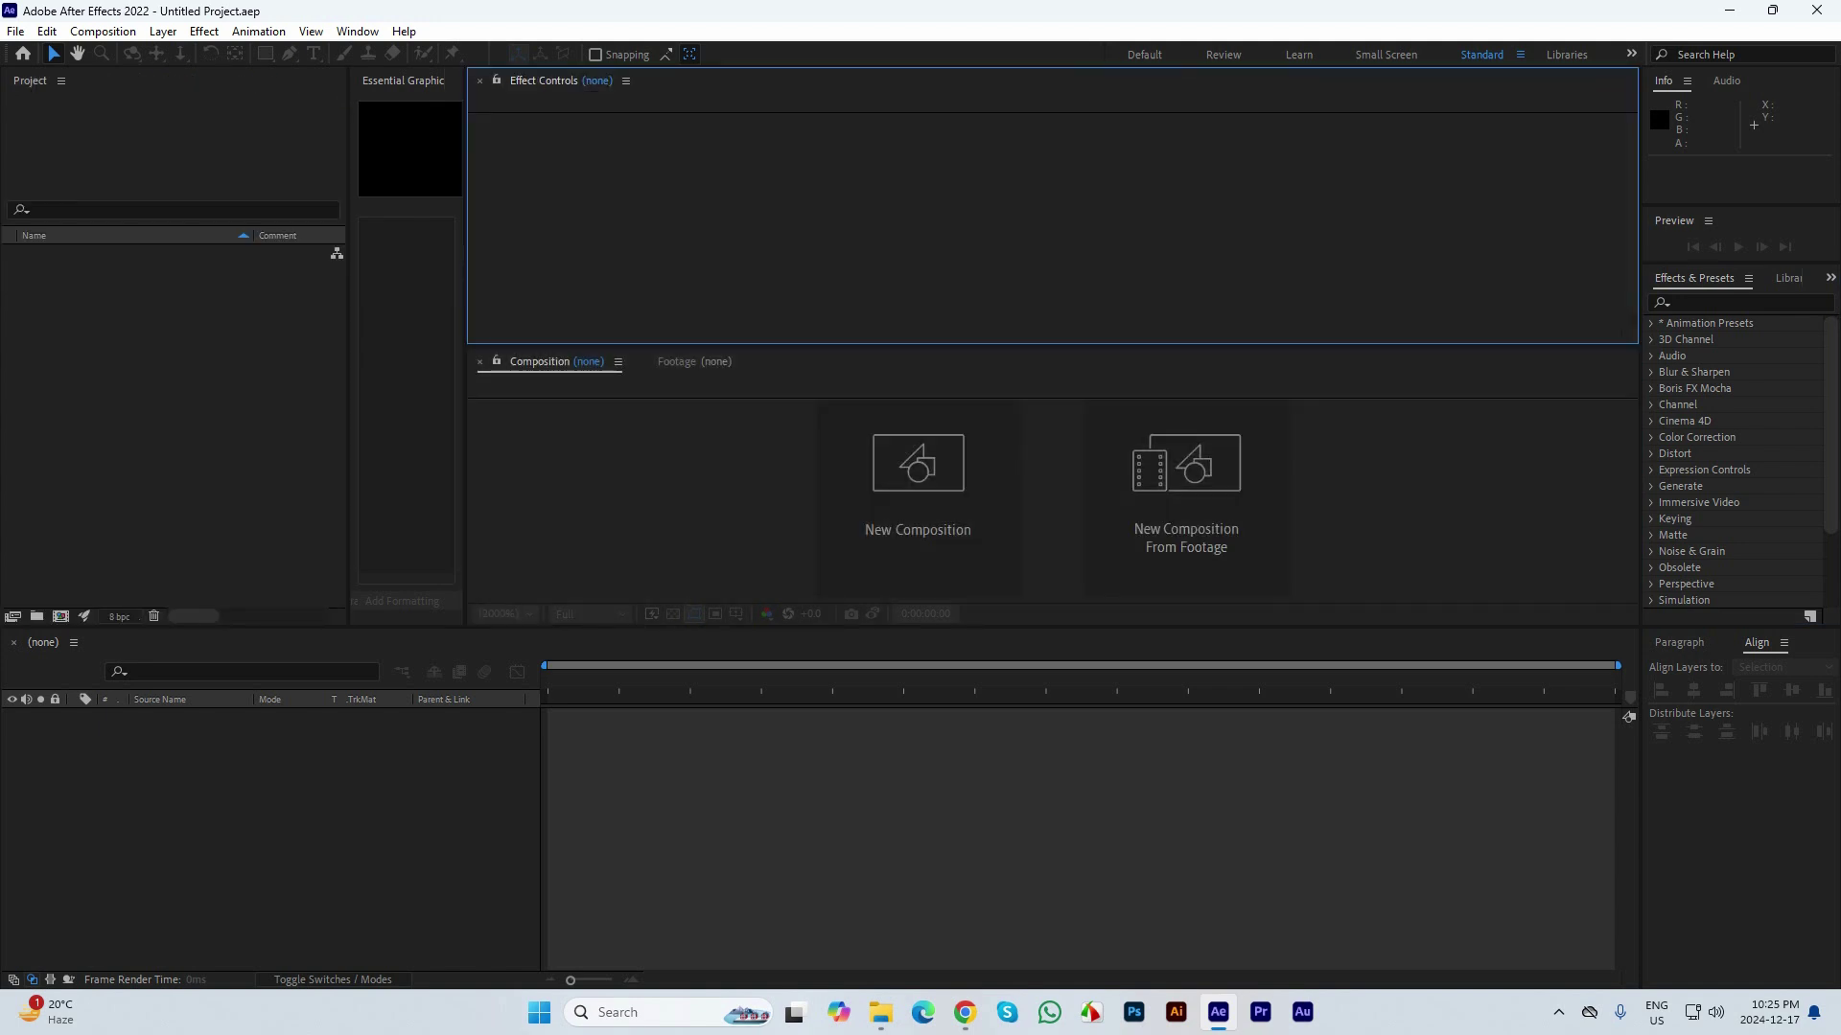
left_click_drag(1663, 81, 406, 345)
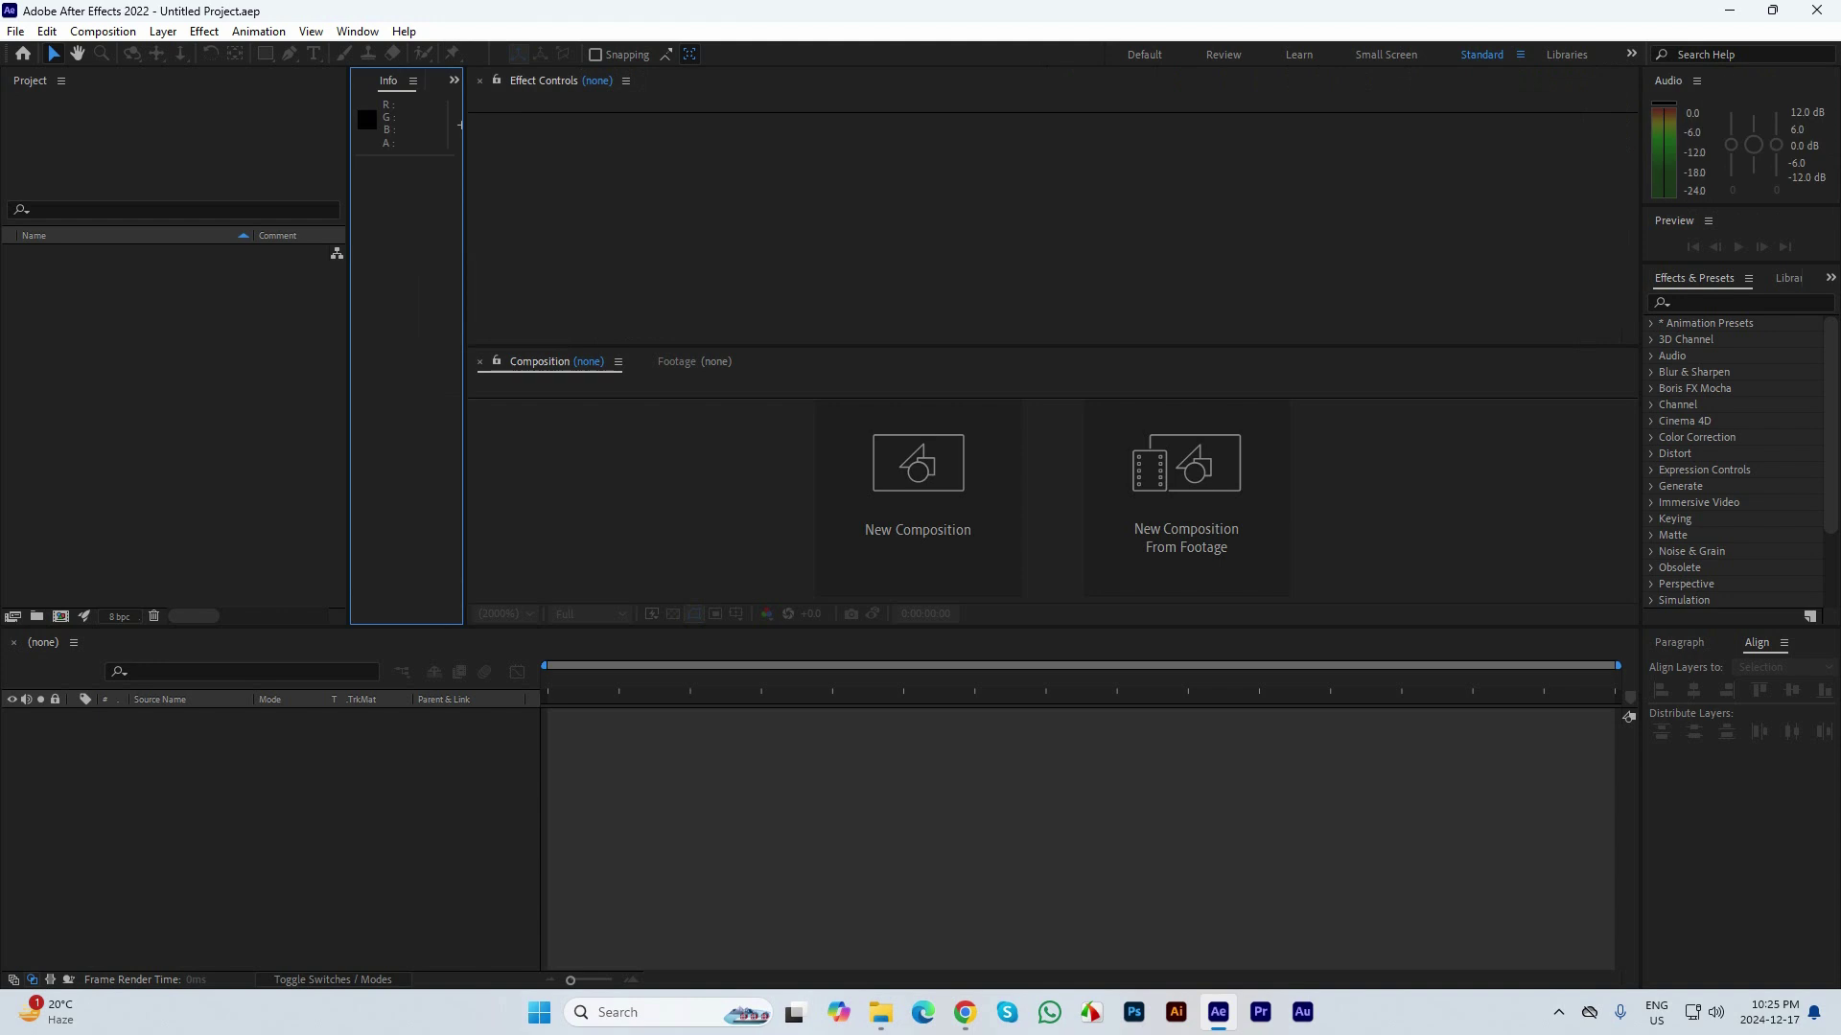
left_click_drag(388, 80, 767, 211)
left_click_drag(665, 80, 662, 117)
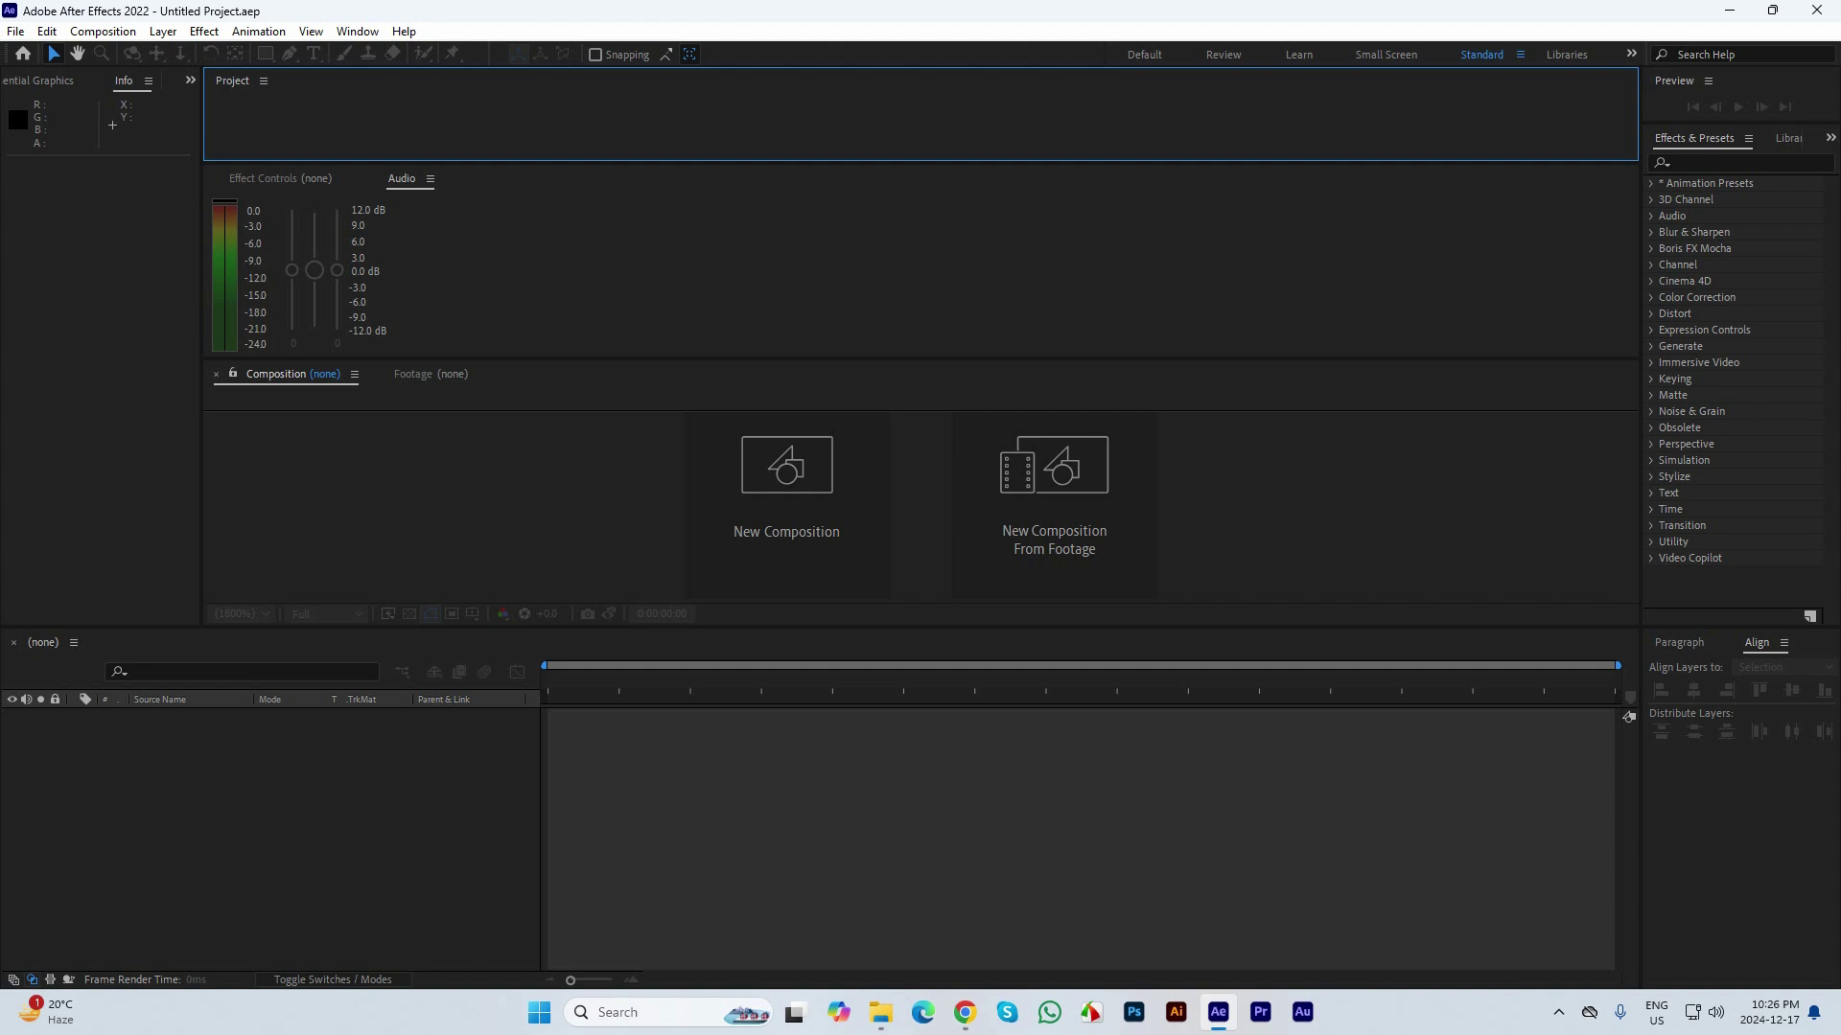
Close the Project panel docked above the Effect Controls and Audio group
left_click_drag(232, 80, 384, 203)
left_click(264, 81)
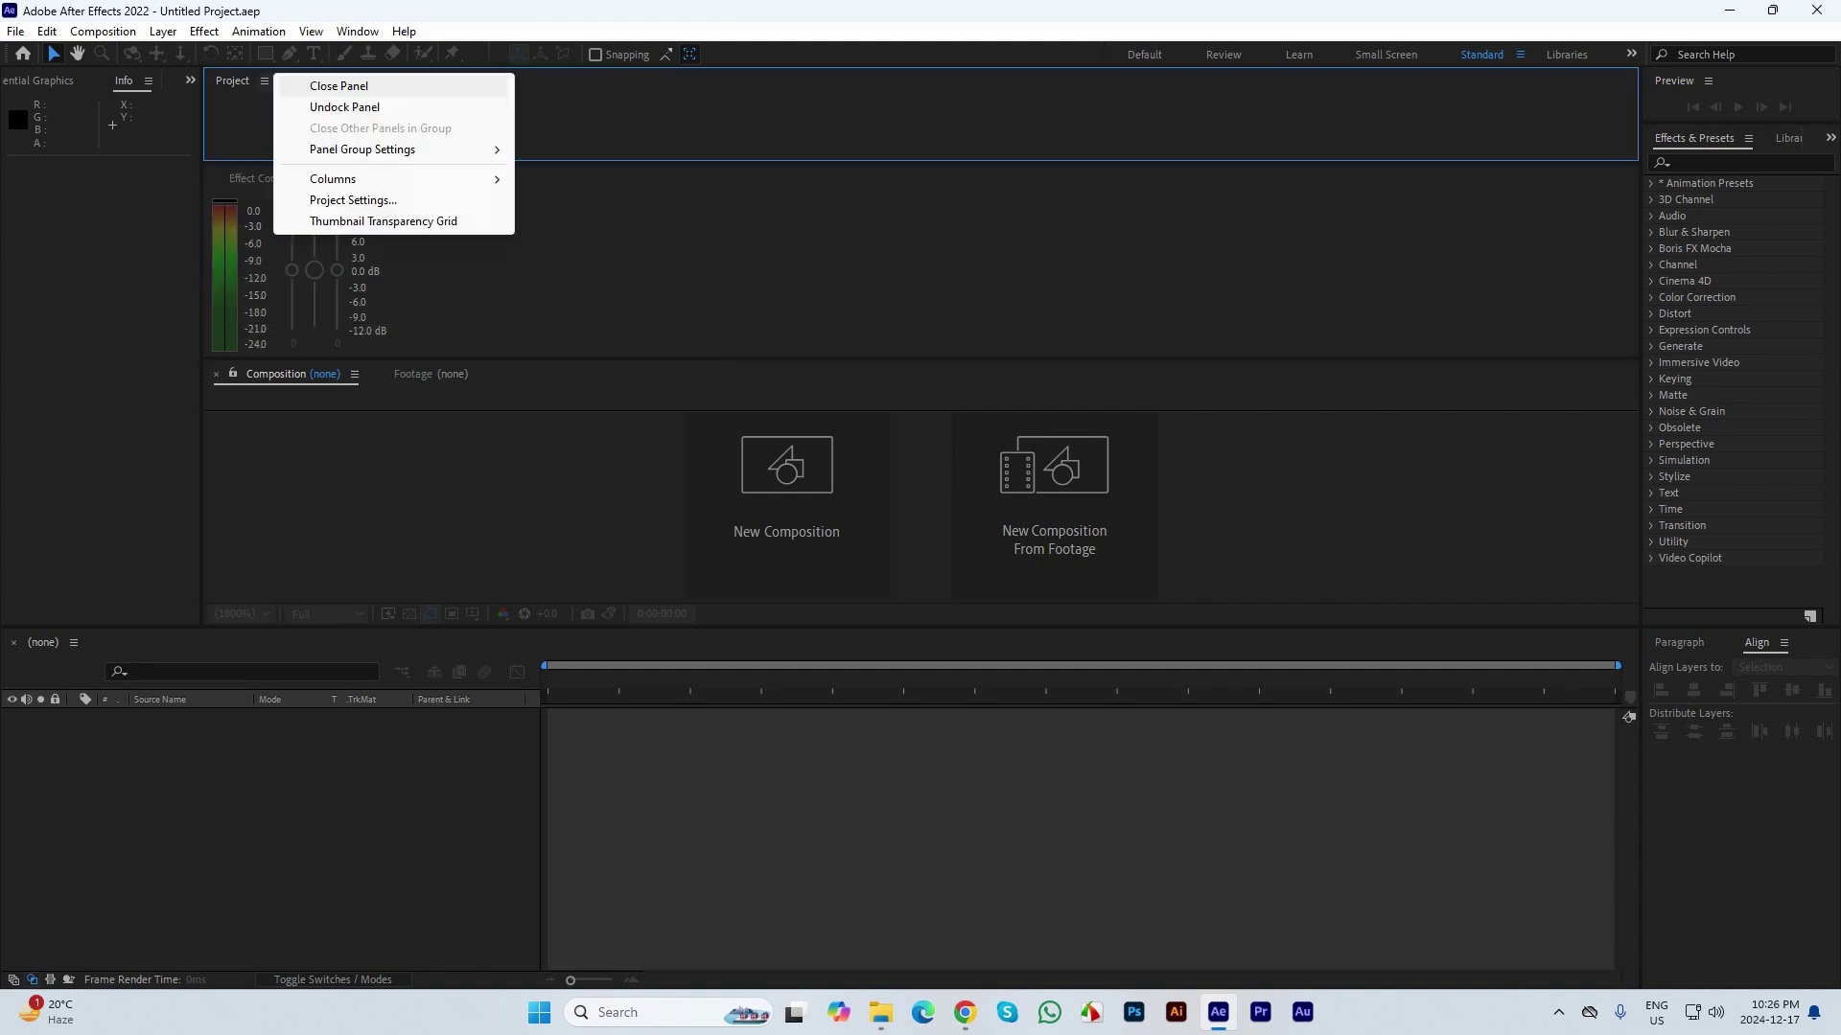
left_click(307, 85)
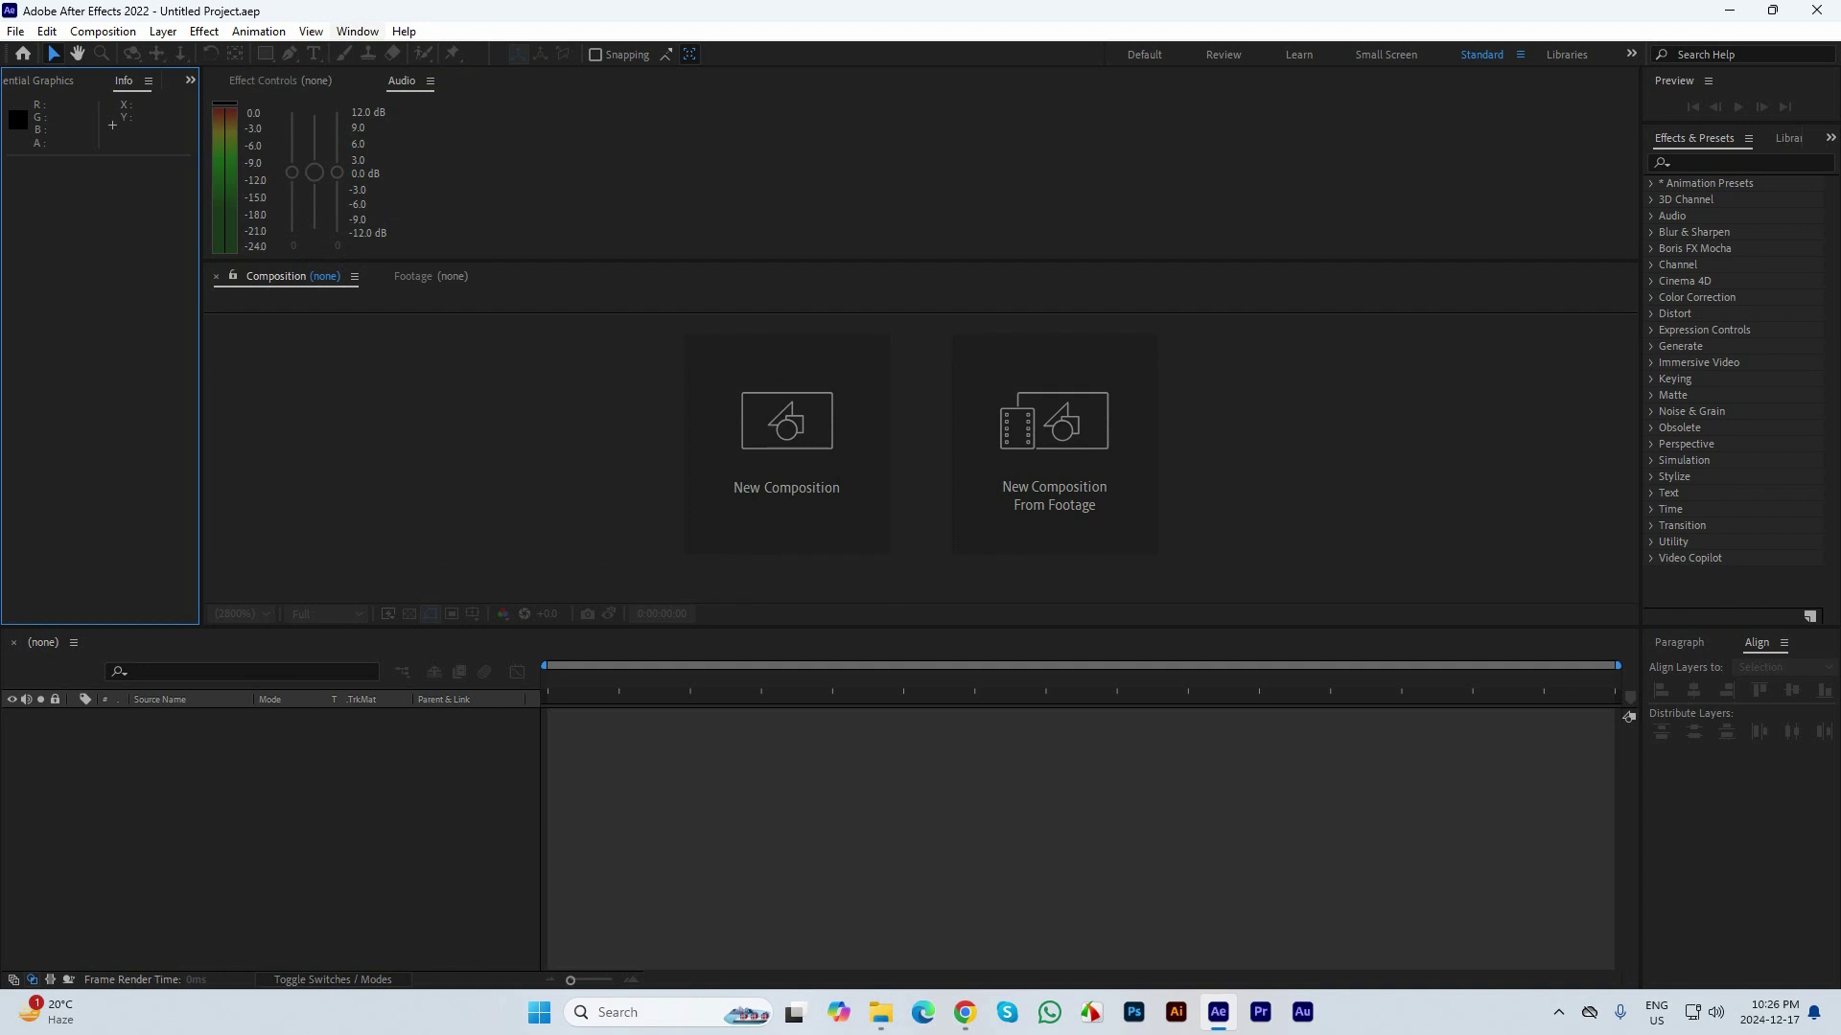
Show the Brushes panel and bring the Character panel to the front
left_click(357, 31)
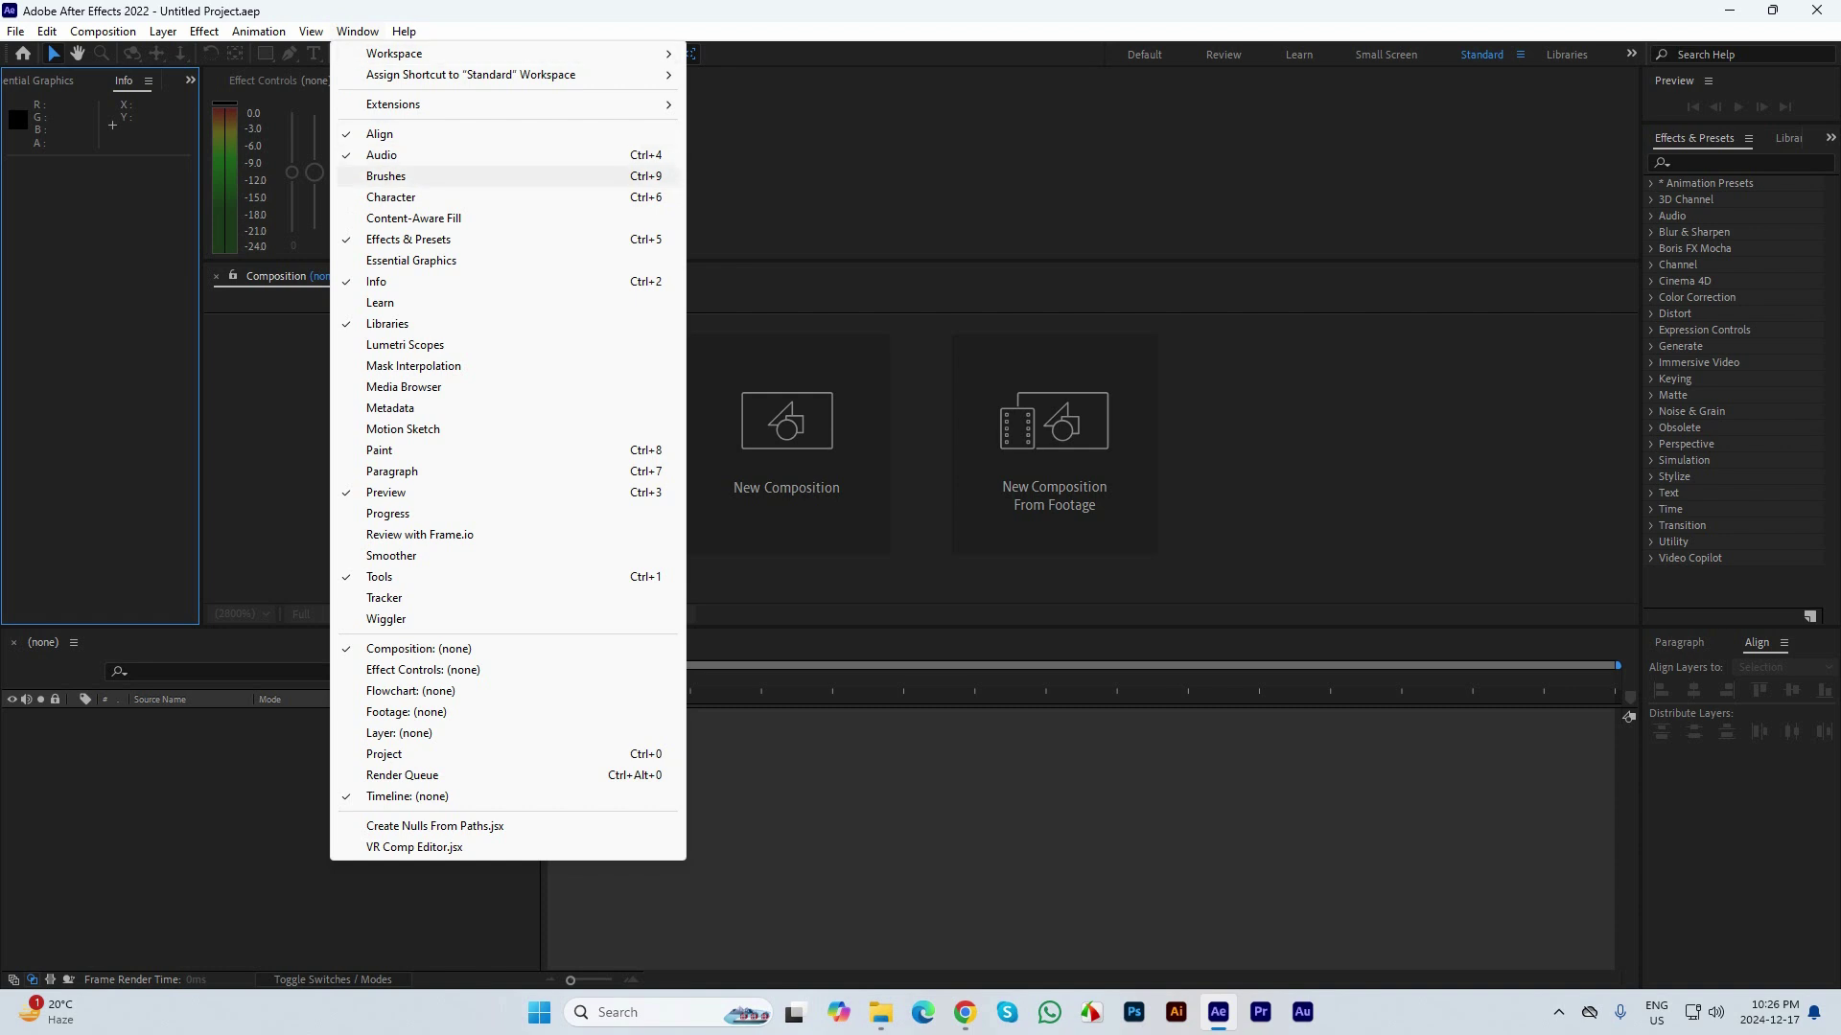
left_click(386, 176)
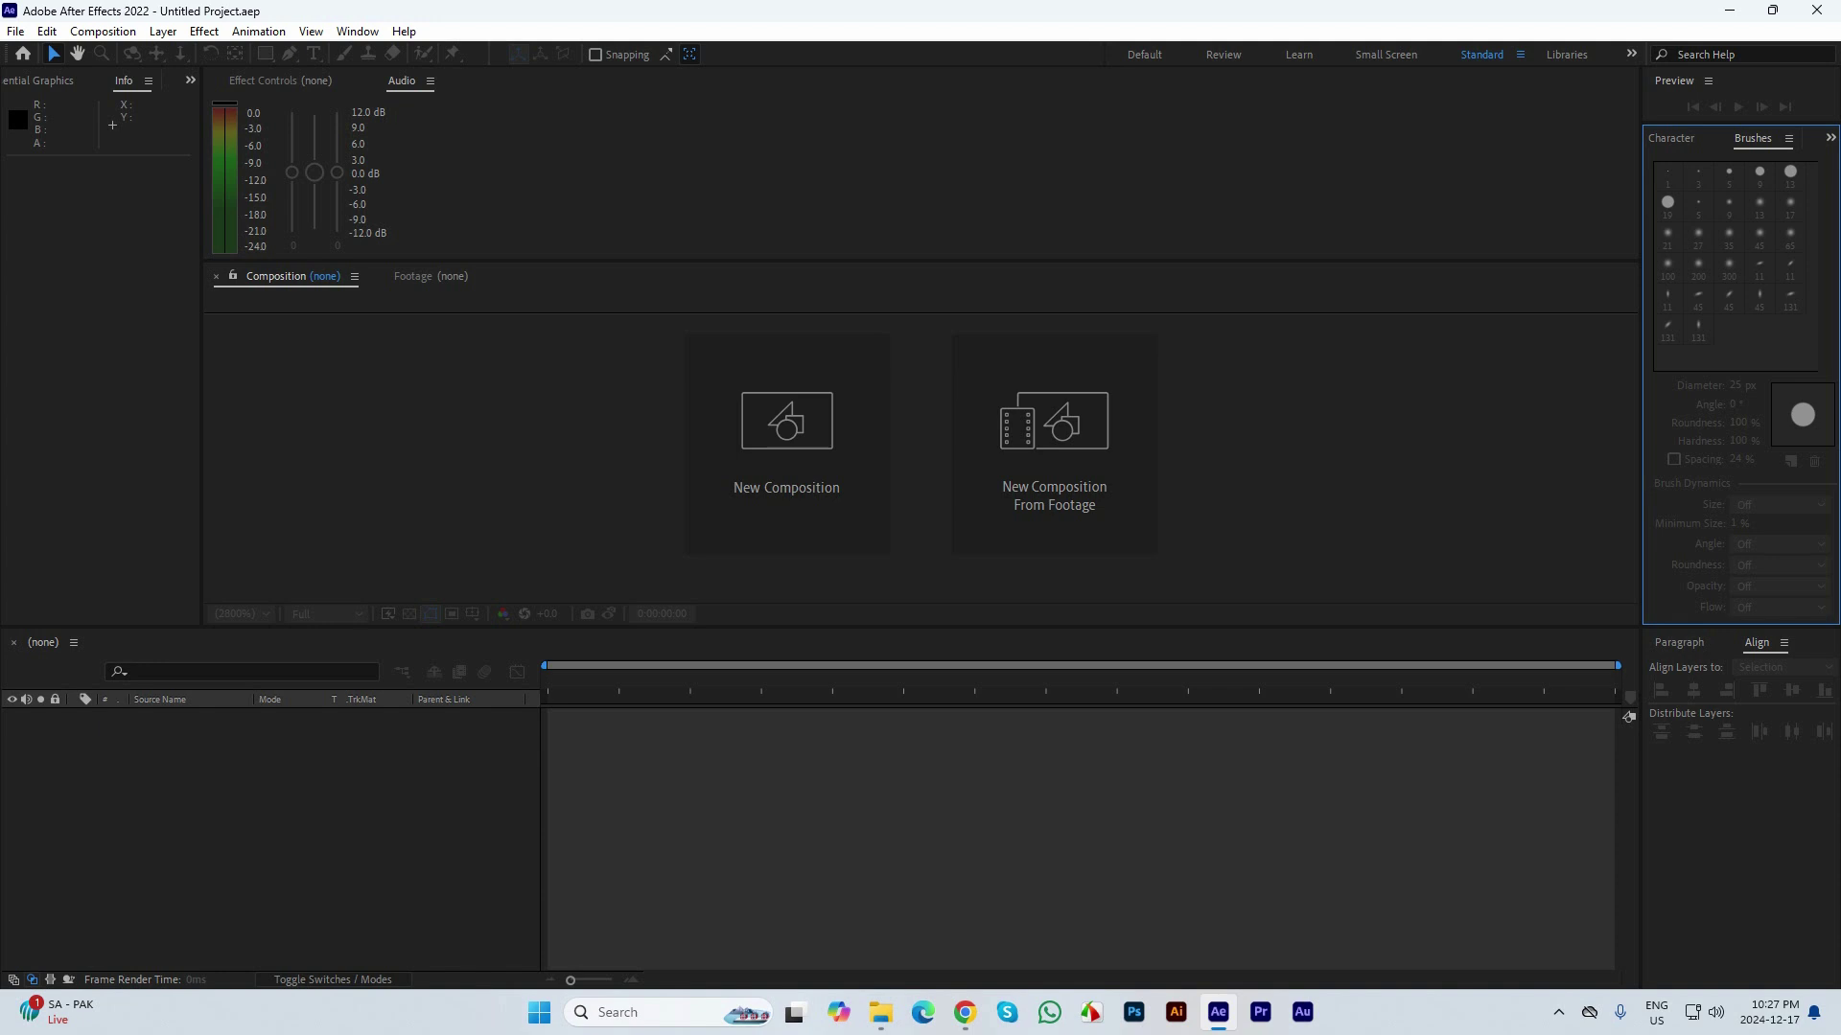
key("alt+w")
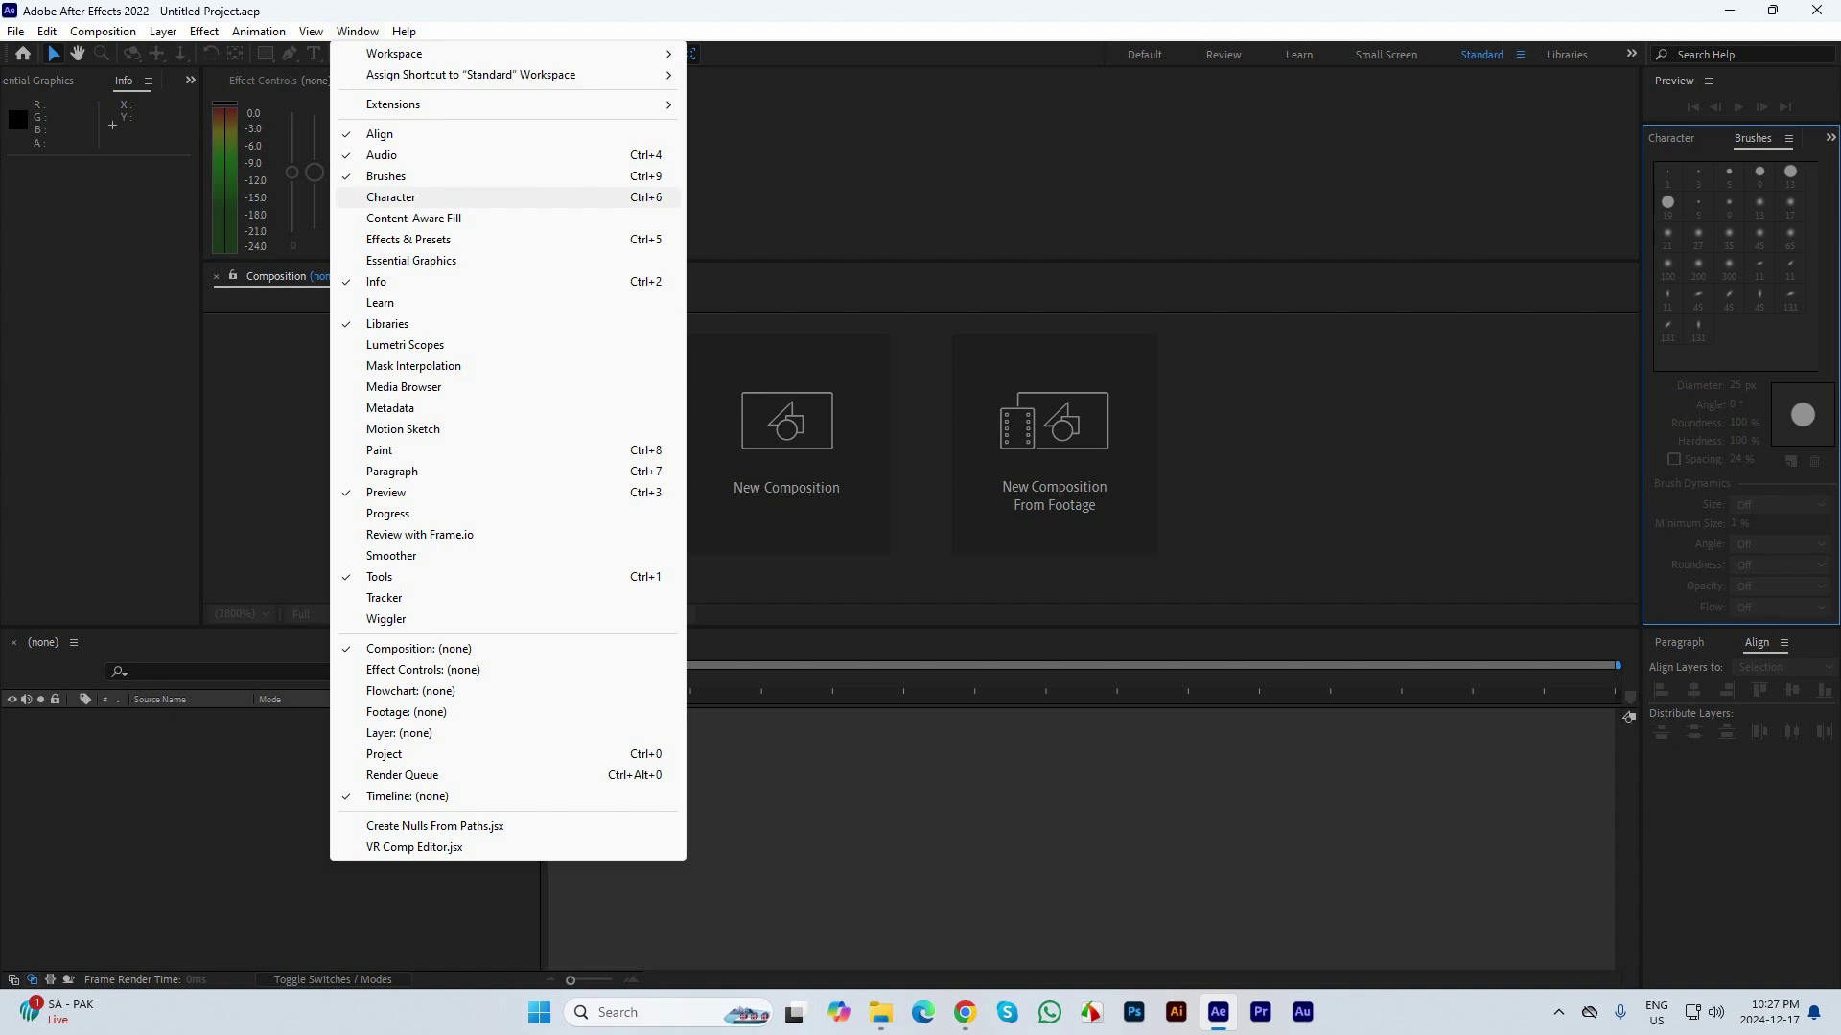
left_click(391, 197)
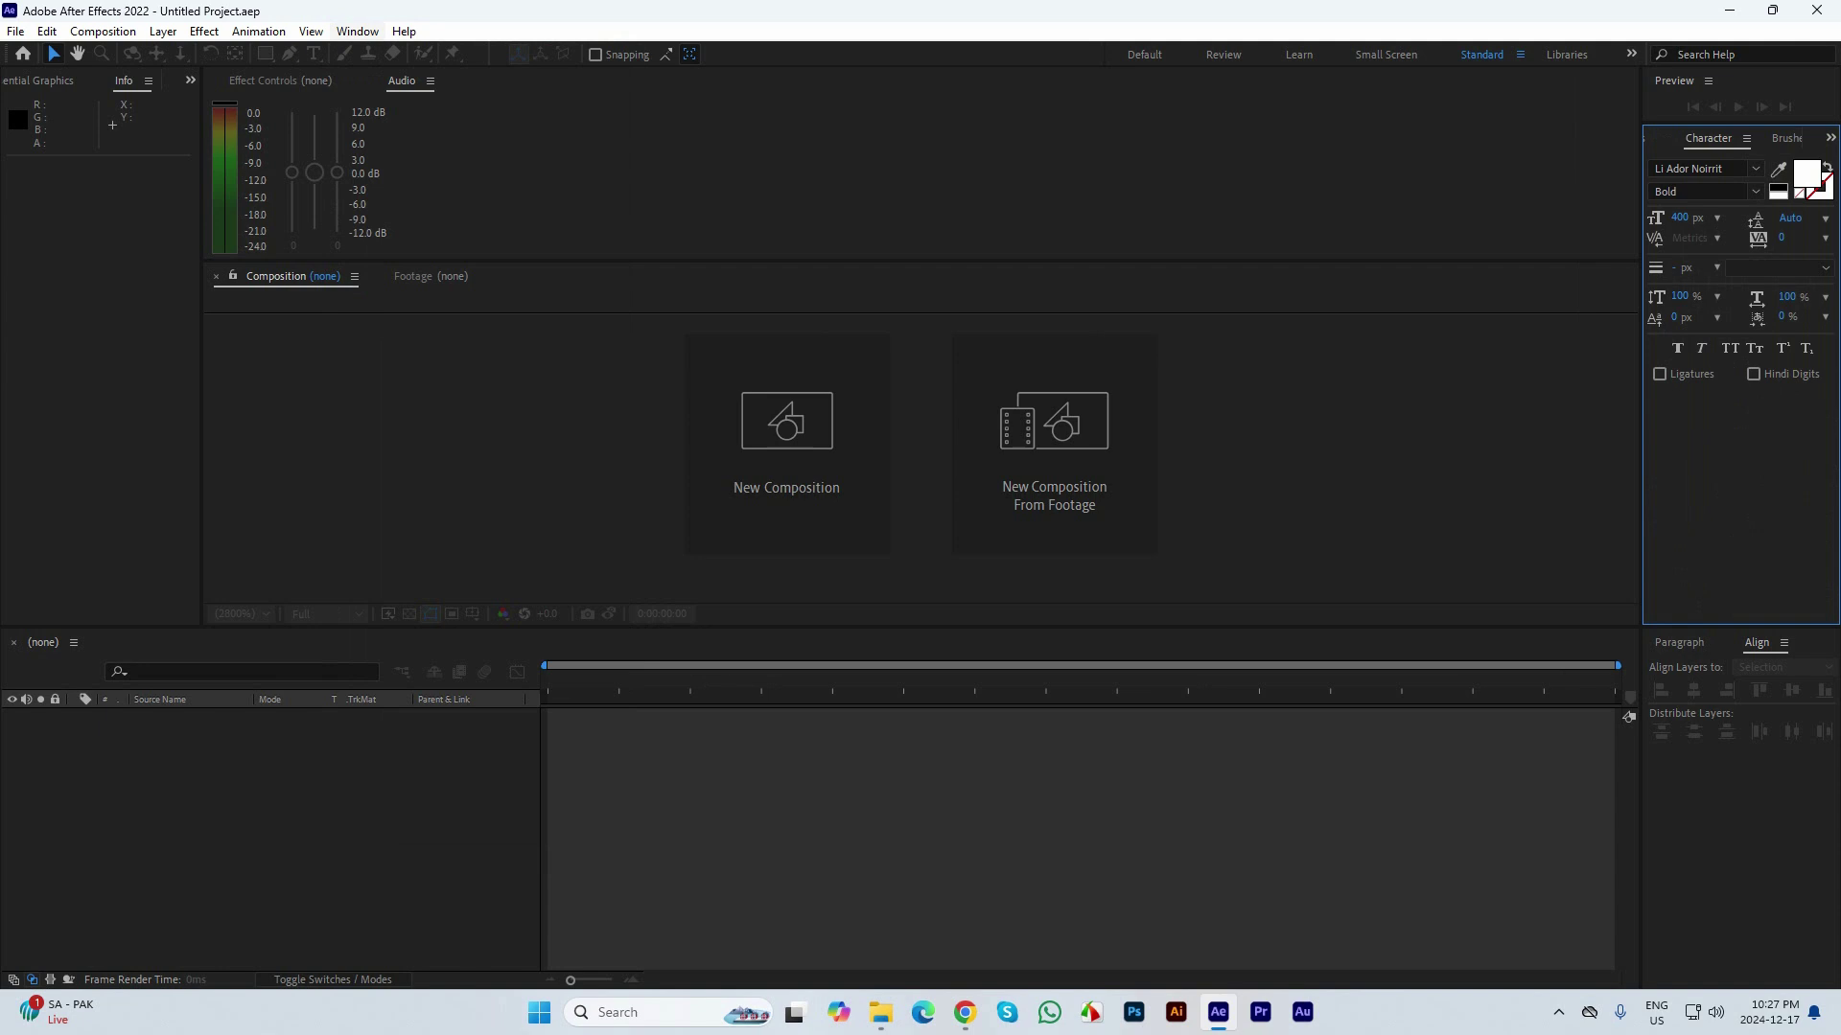
Switch to the Animation workspace, followed by the Essential Graphics workspace, to compare their layouts
key("alt+w")
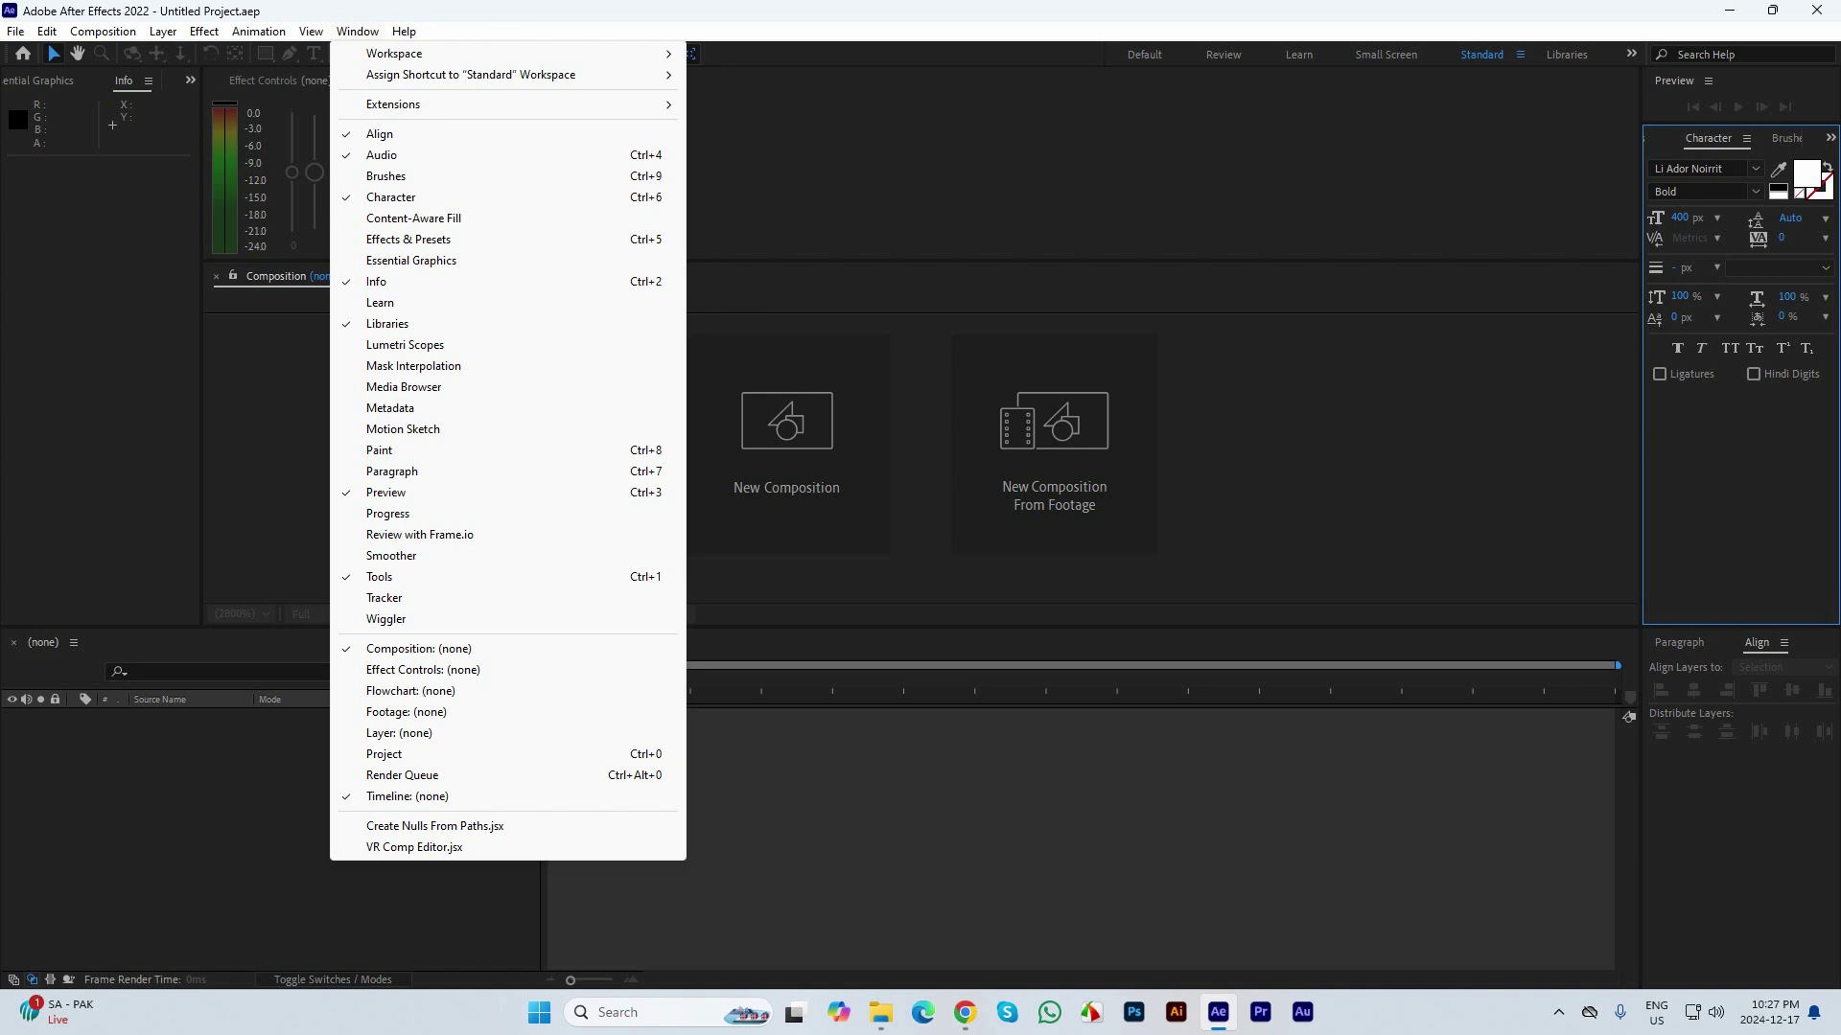
mouse_move(393, 54)
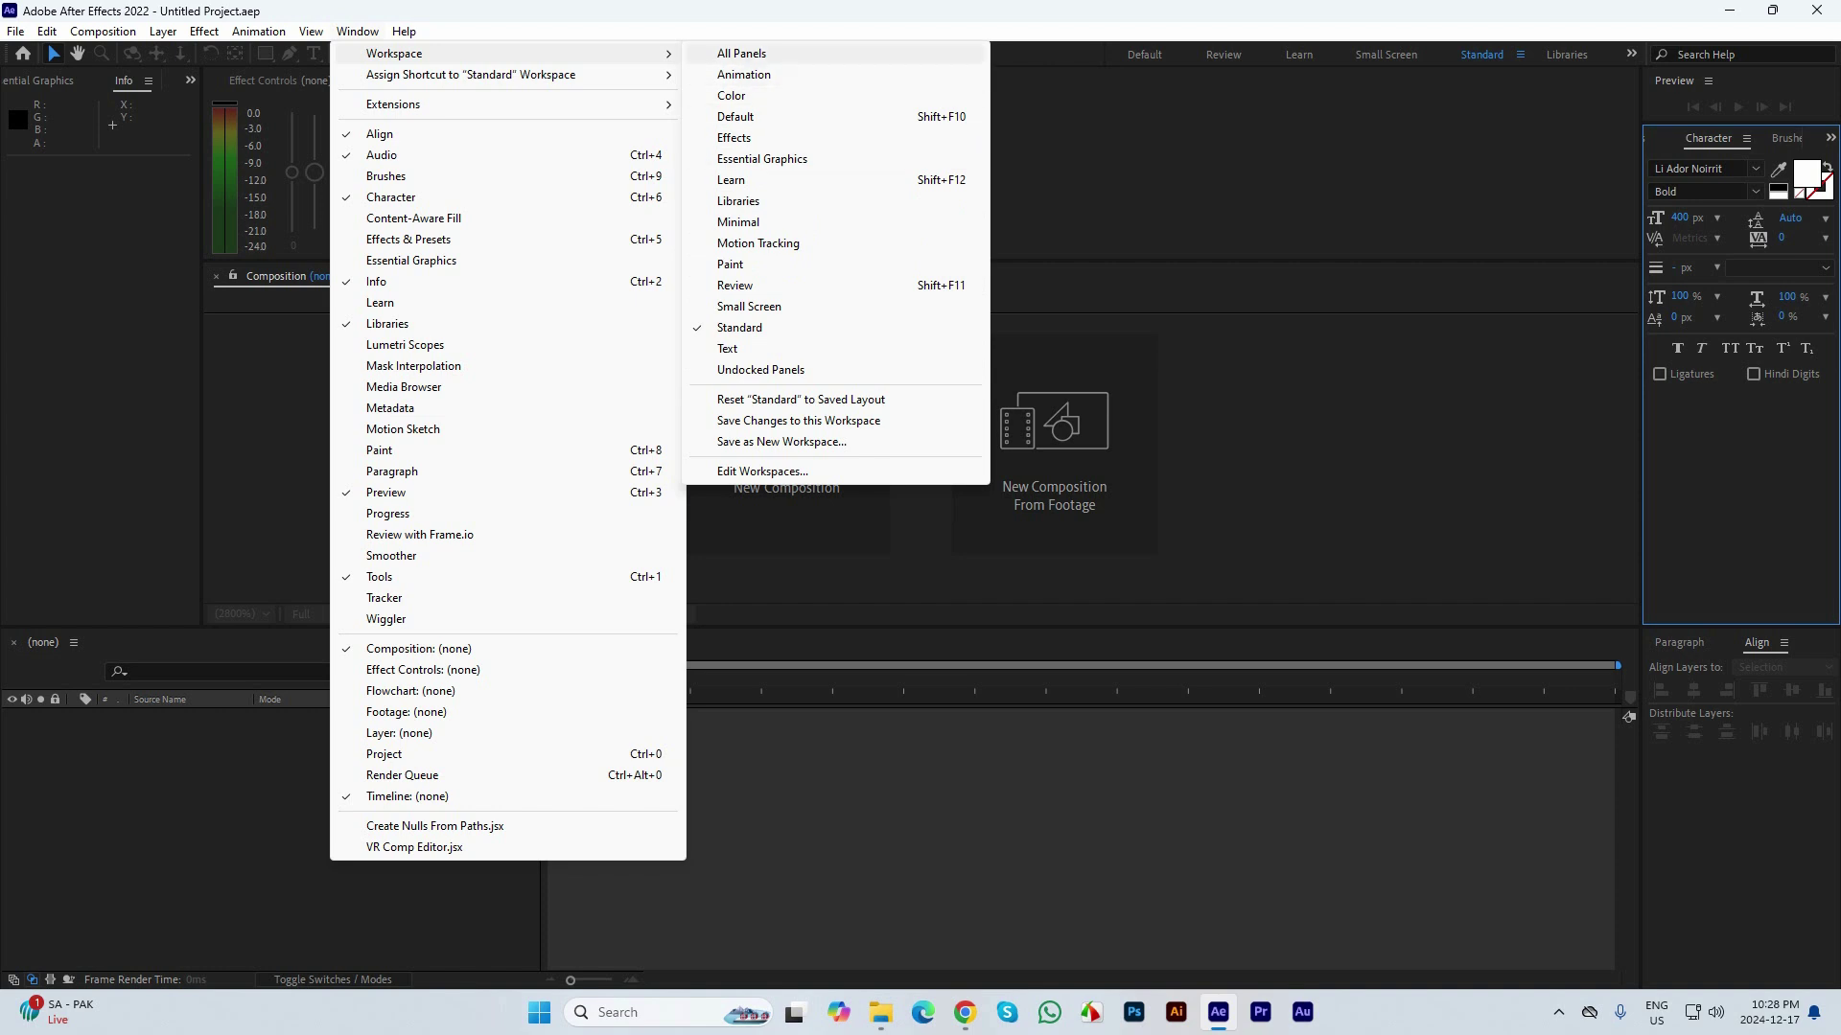
left_click(744, 74)
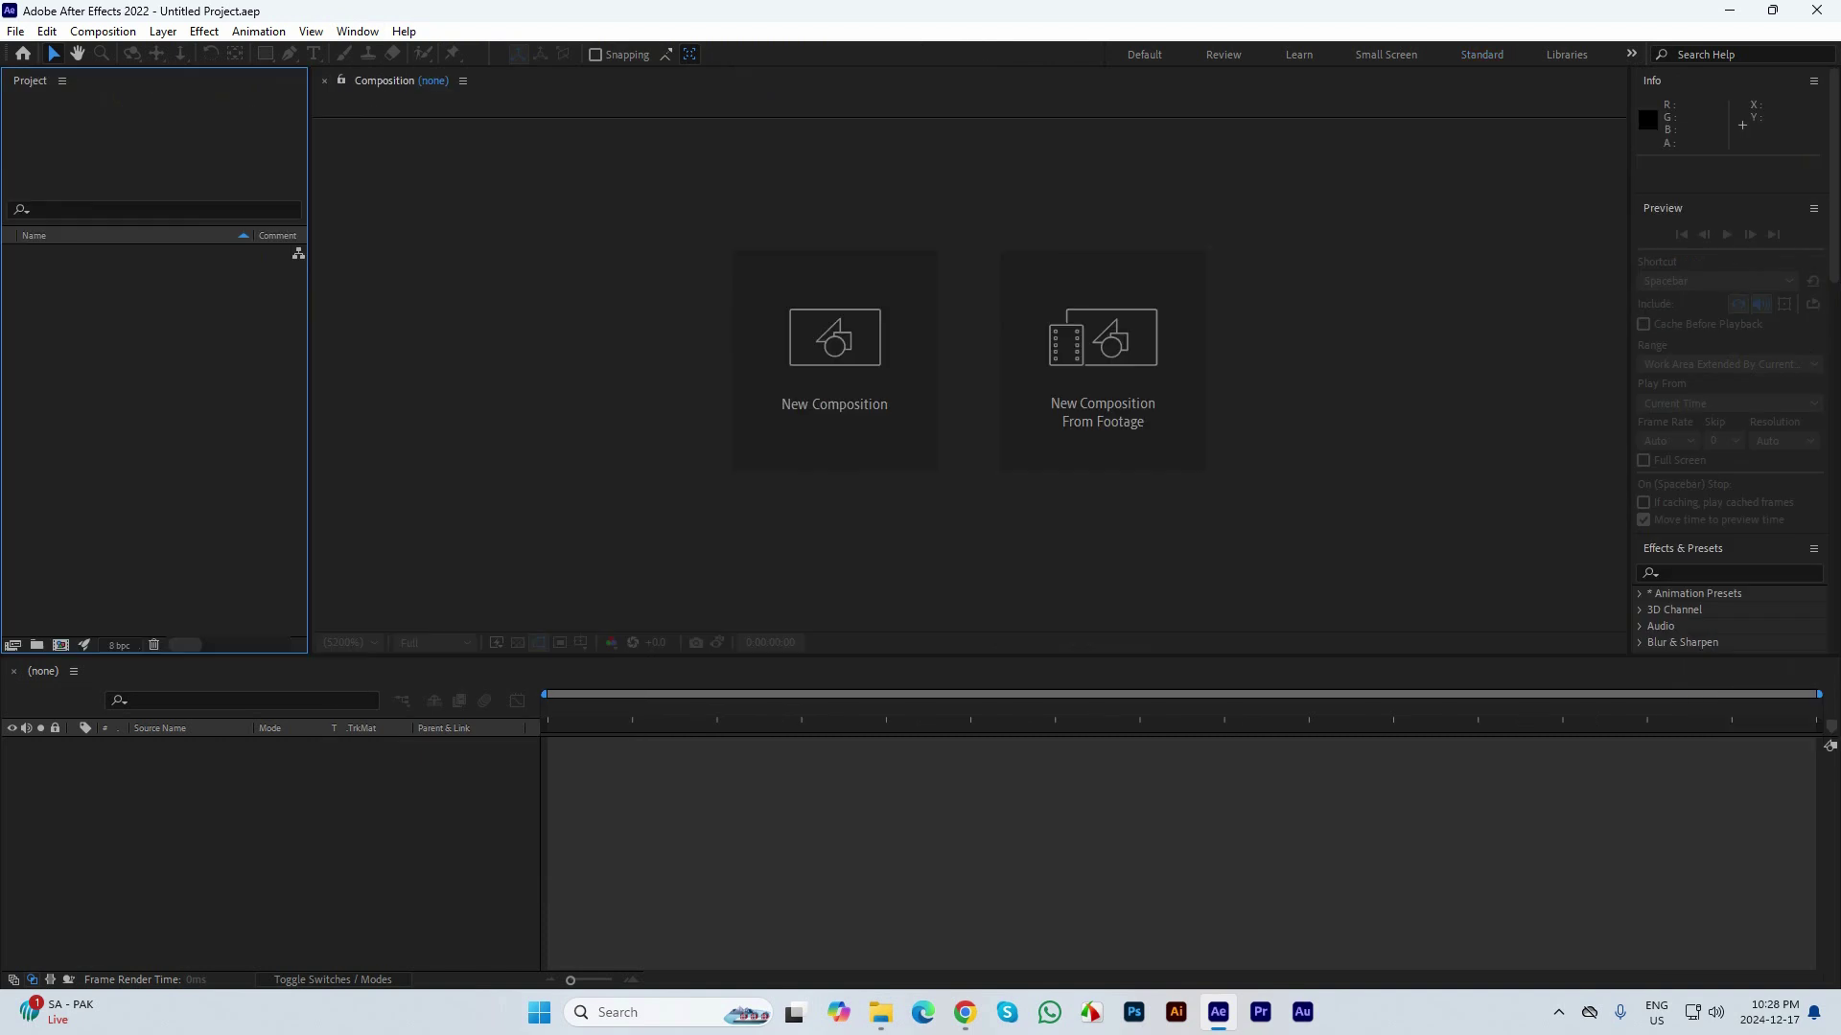
left_click(357, 31)
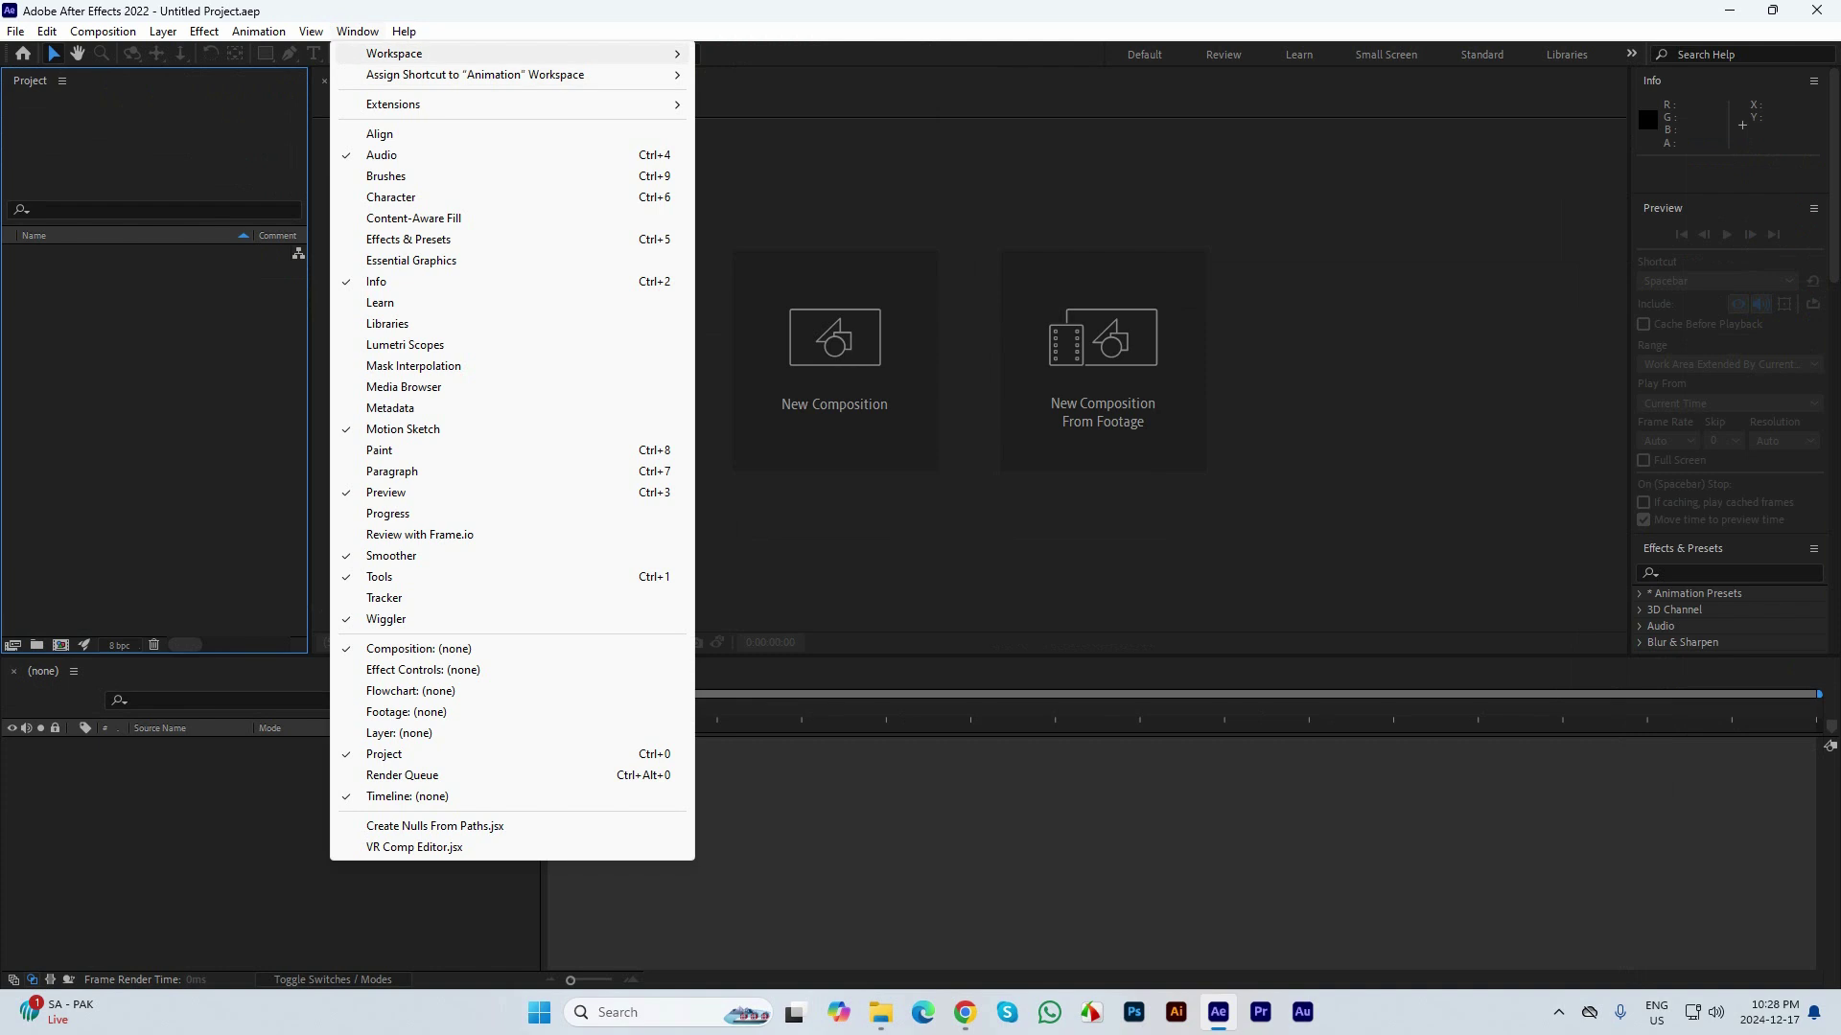
mouse_move(402, 53)
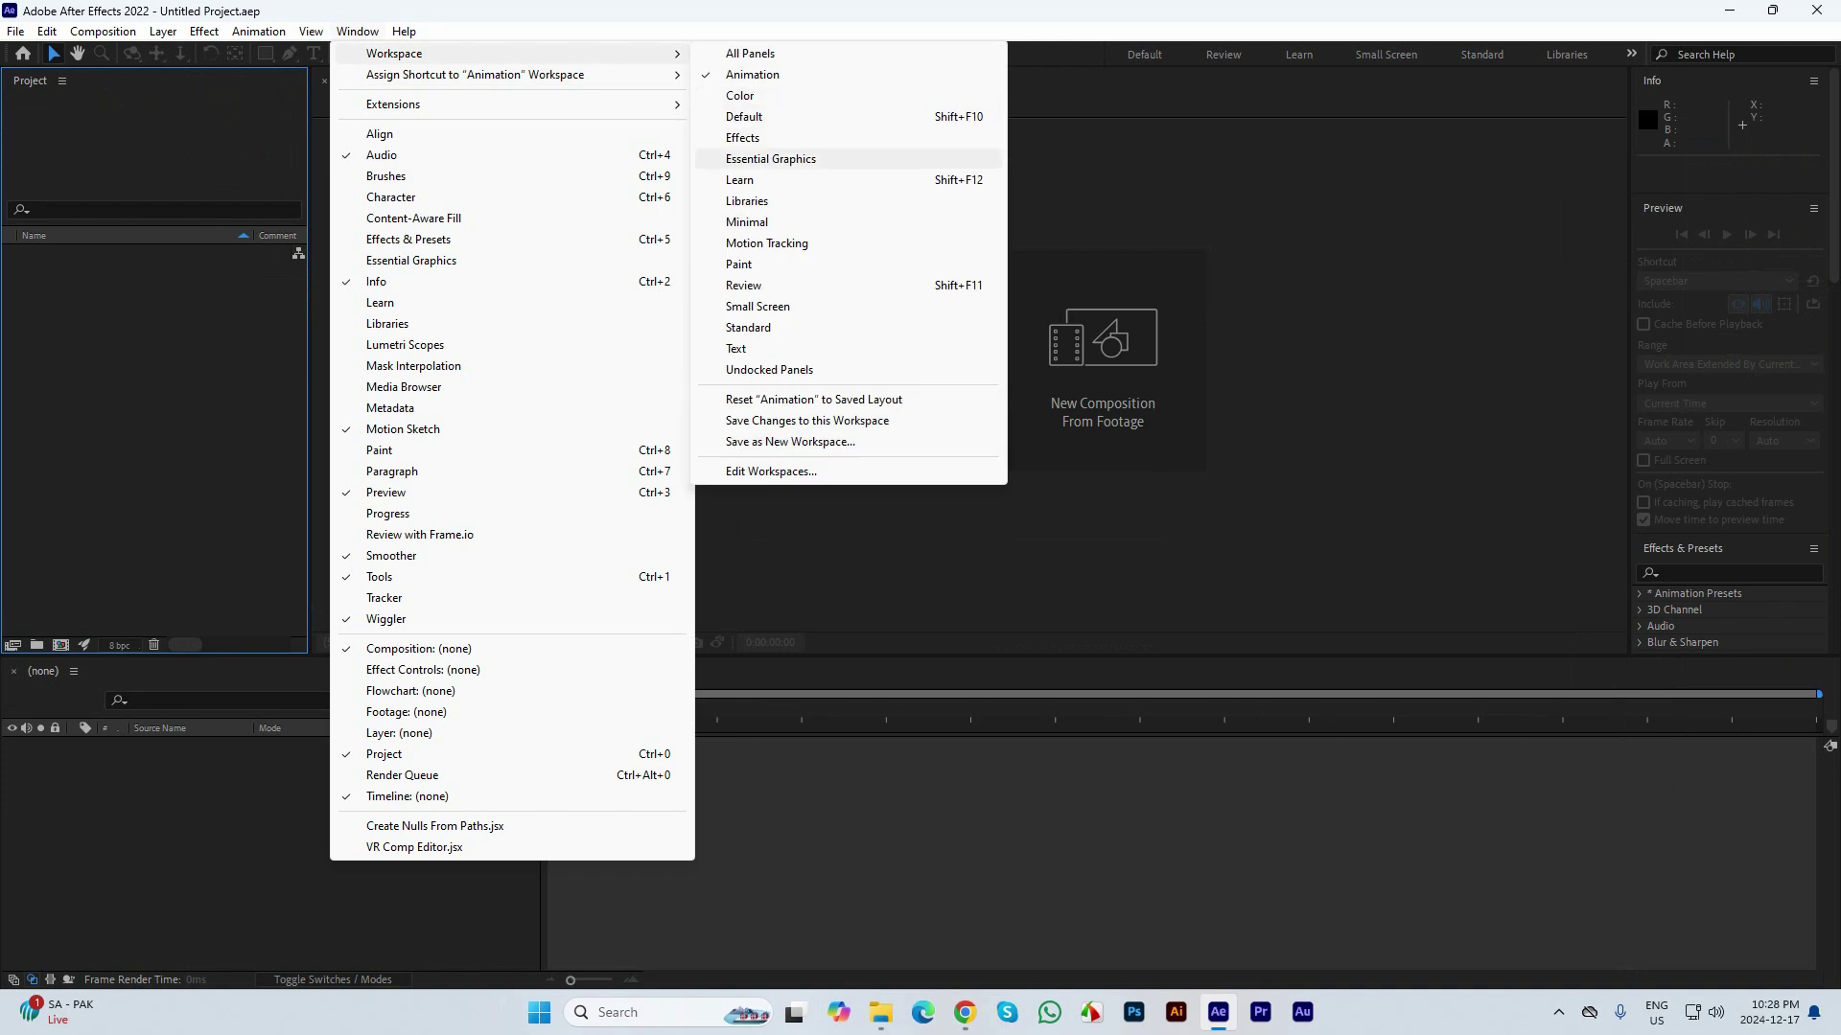
left_click(770, 158)
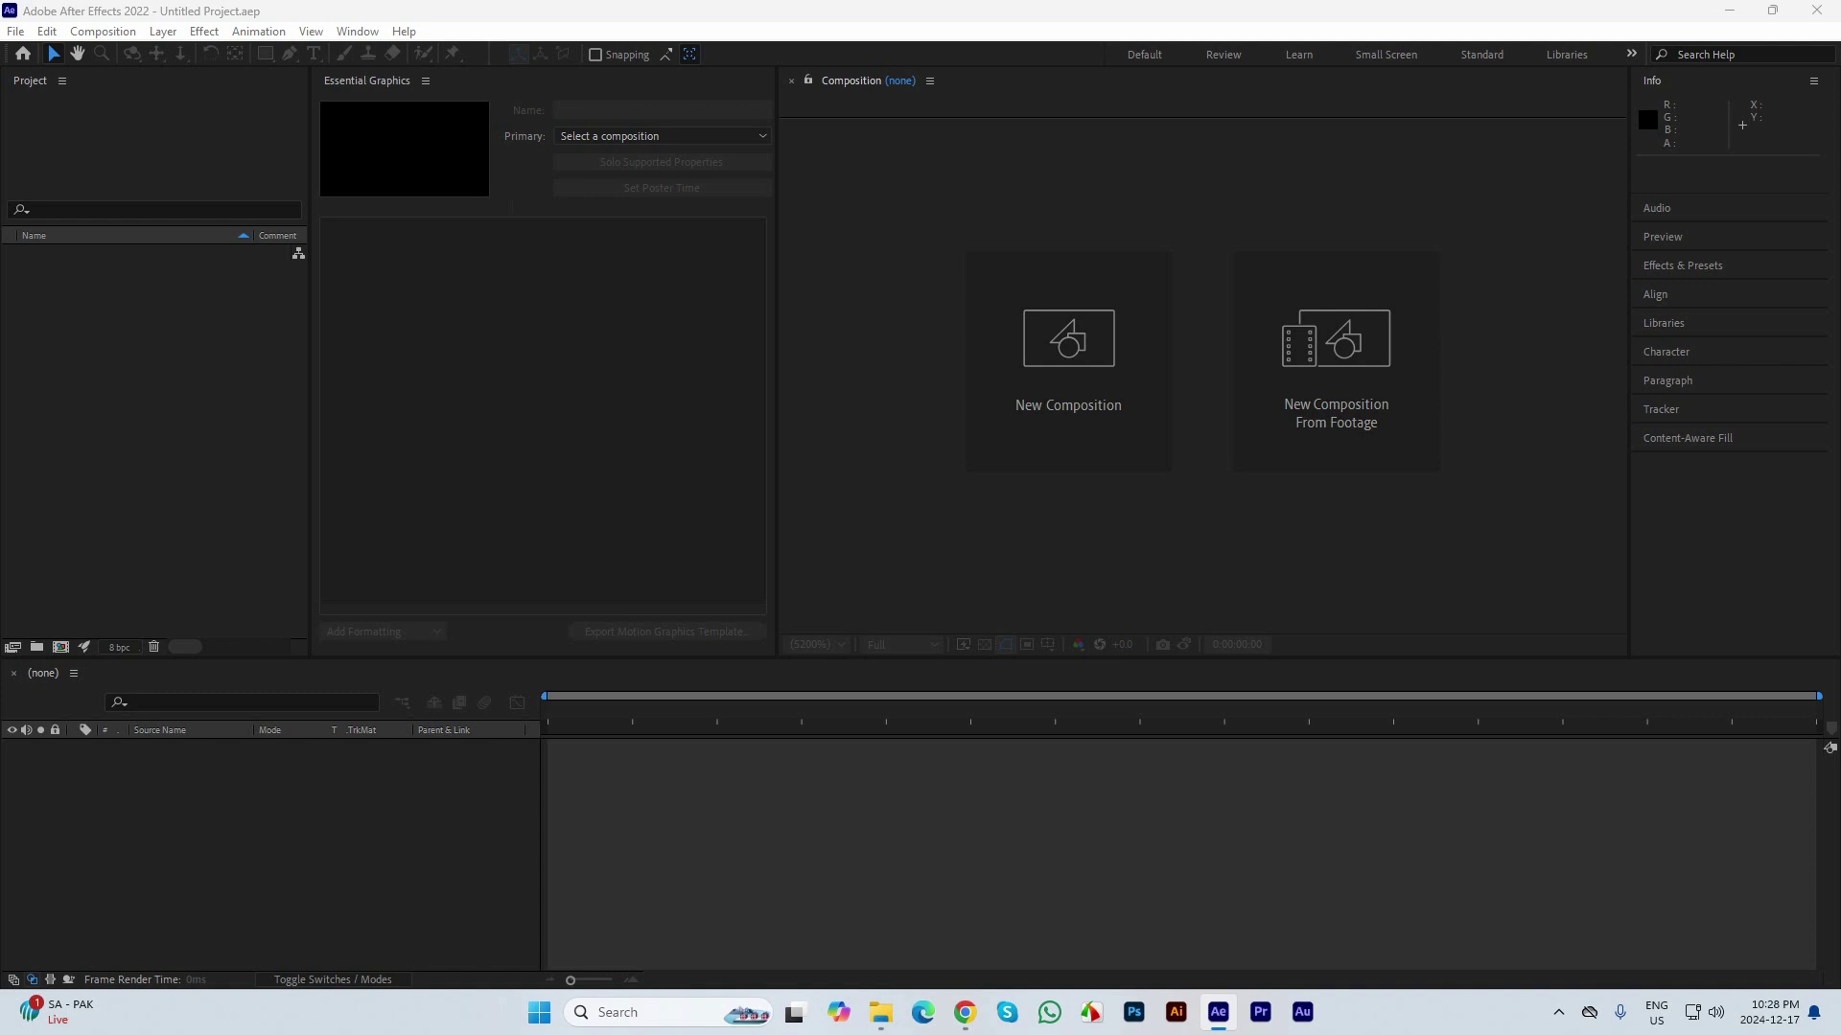
Switch to the Libraries workspace to view its layout, and return to the Standard workspace
left_click(356, 31)
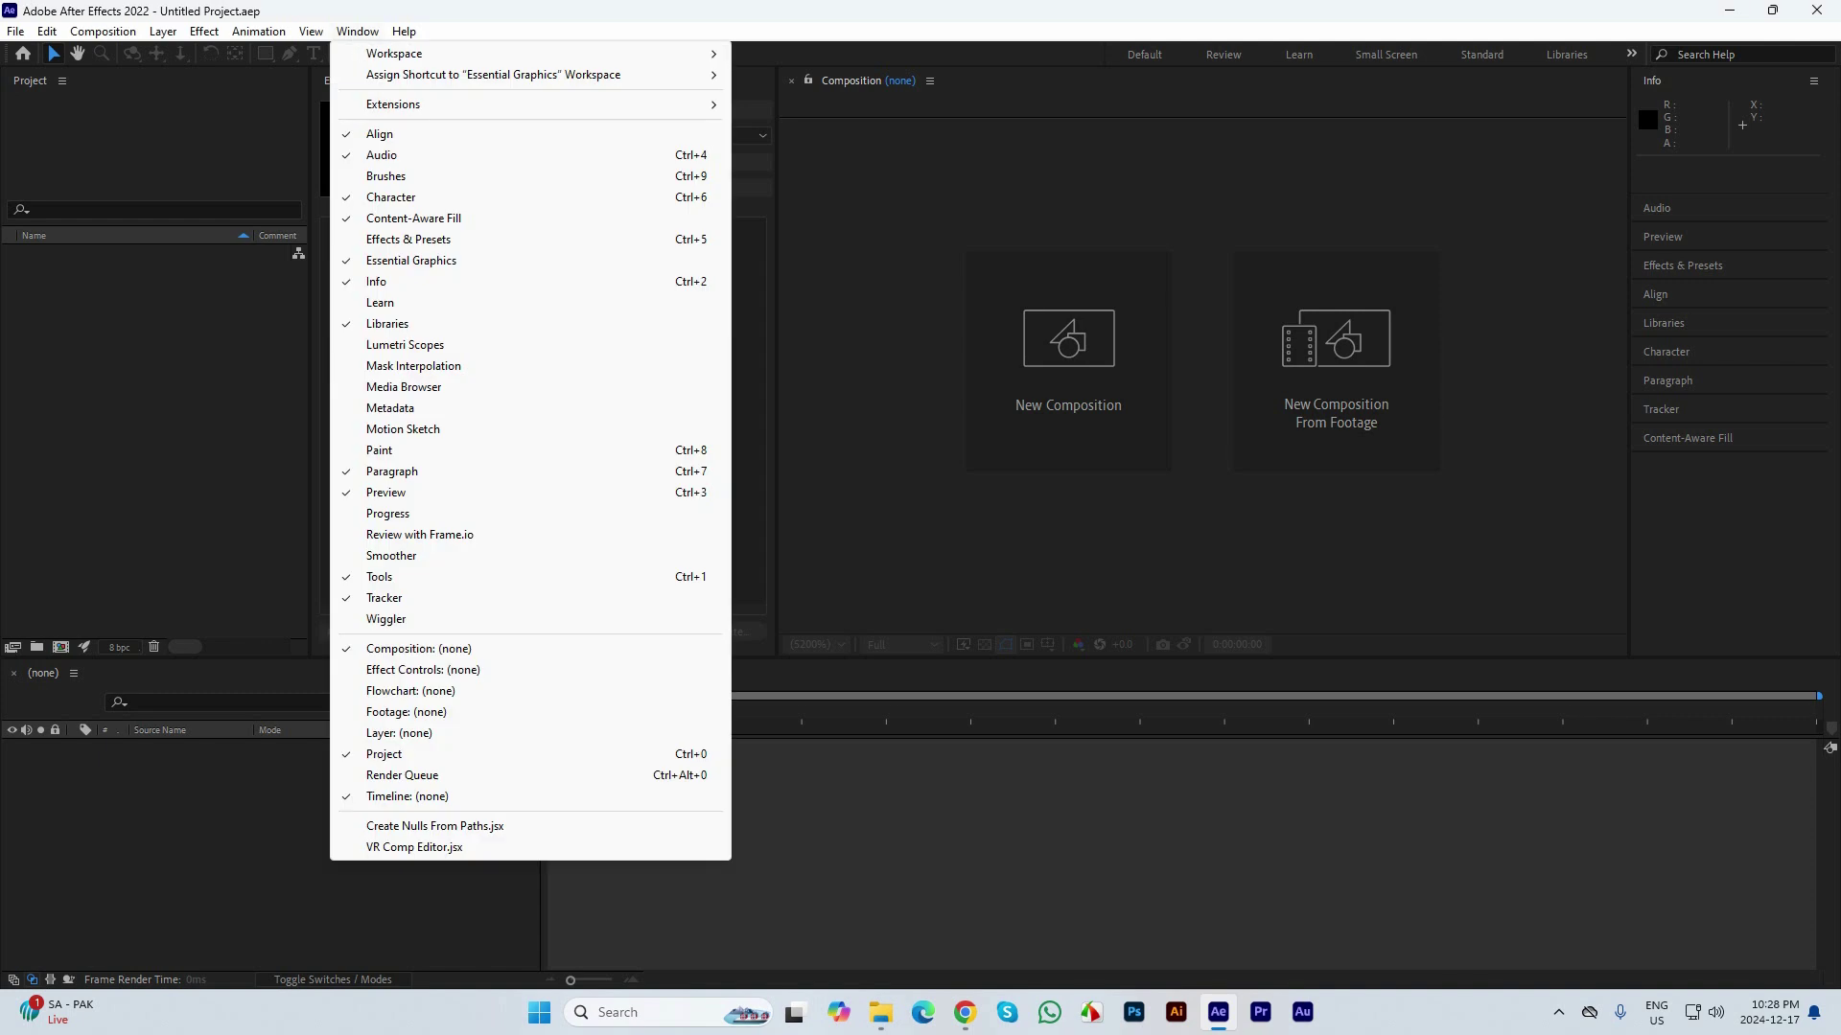
mouse_move(394, 54)
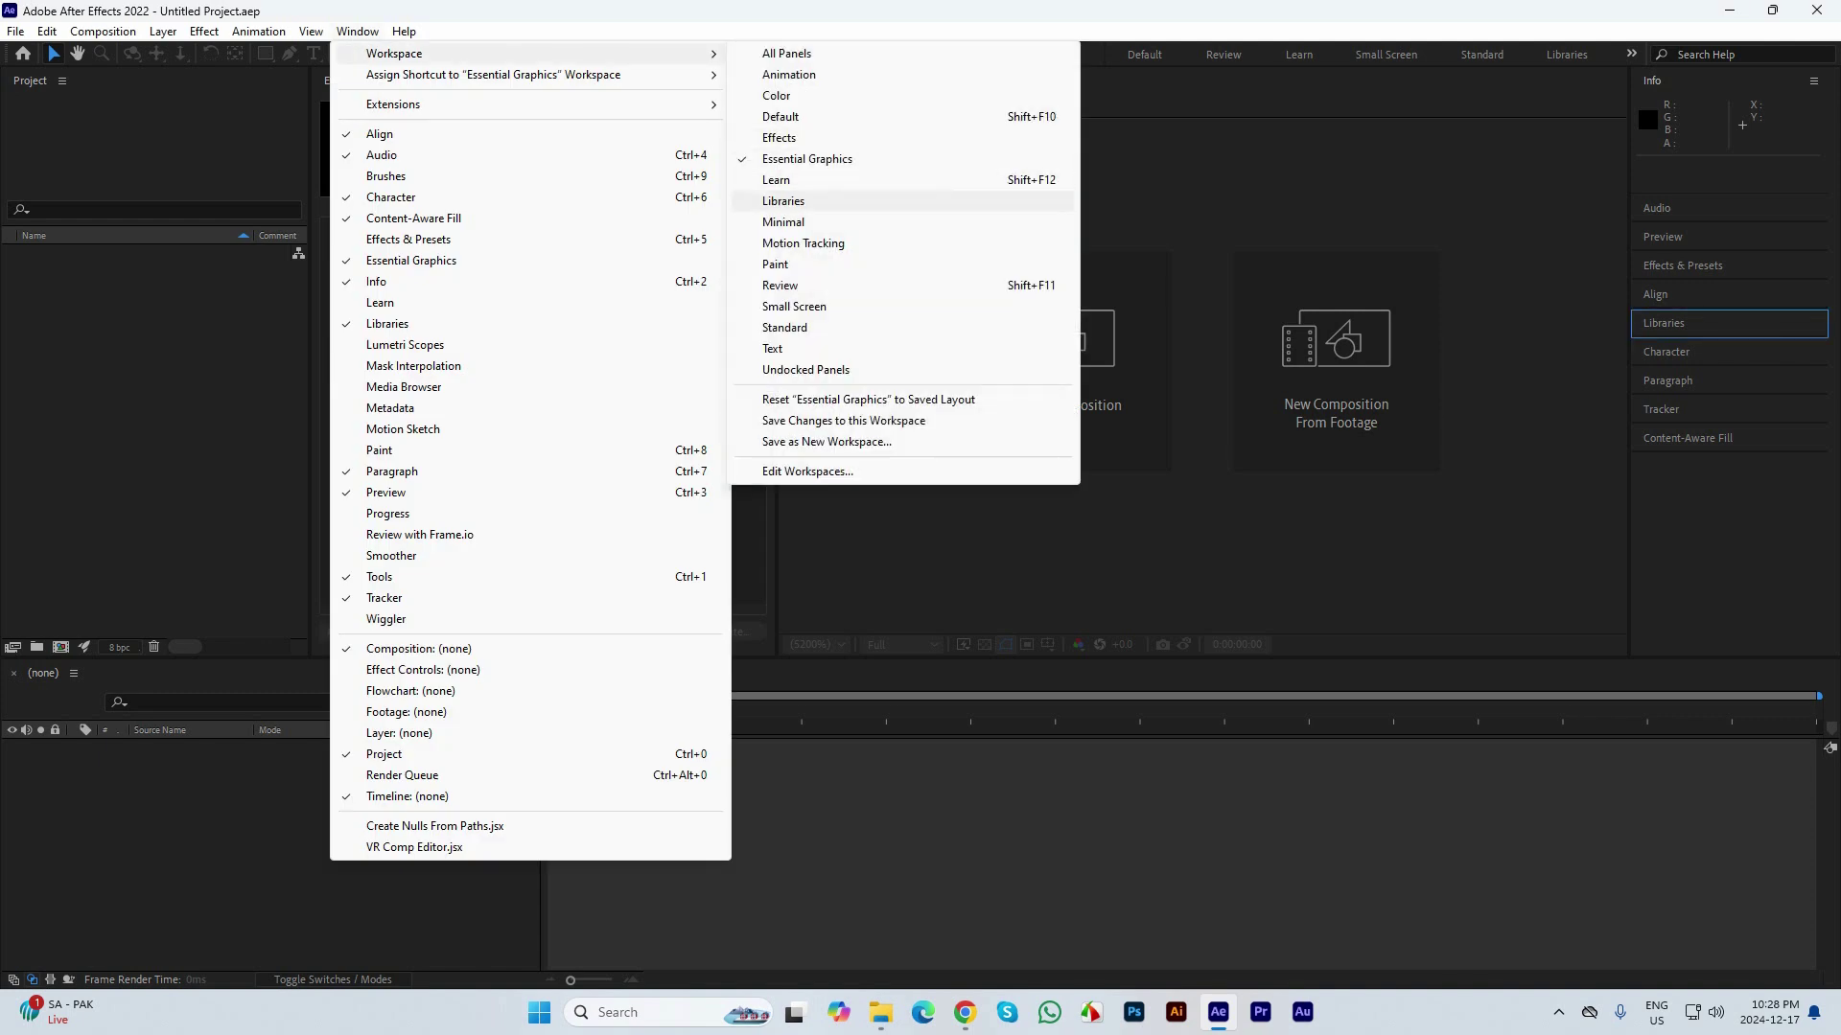
left_click(784, 200)
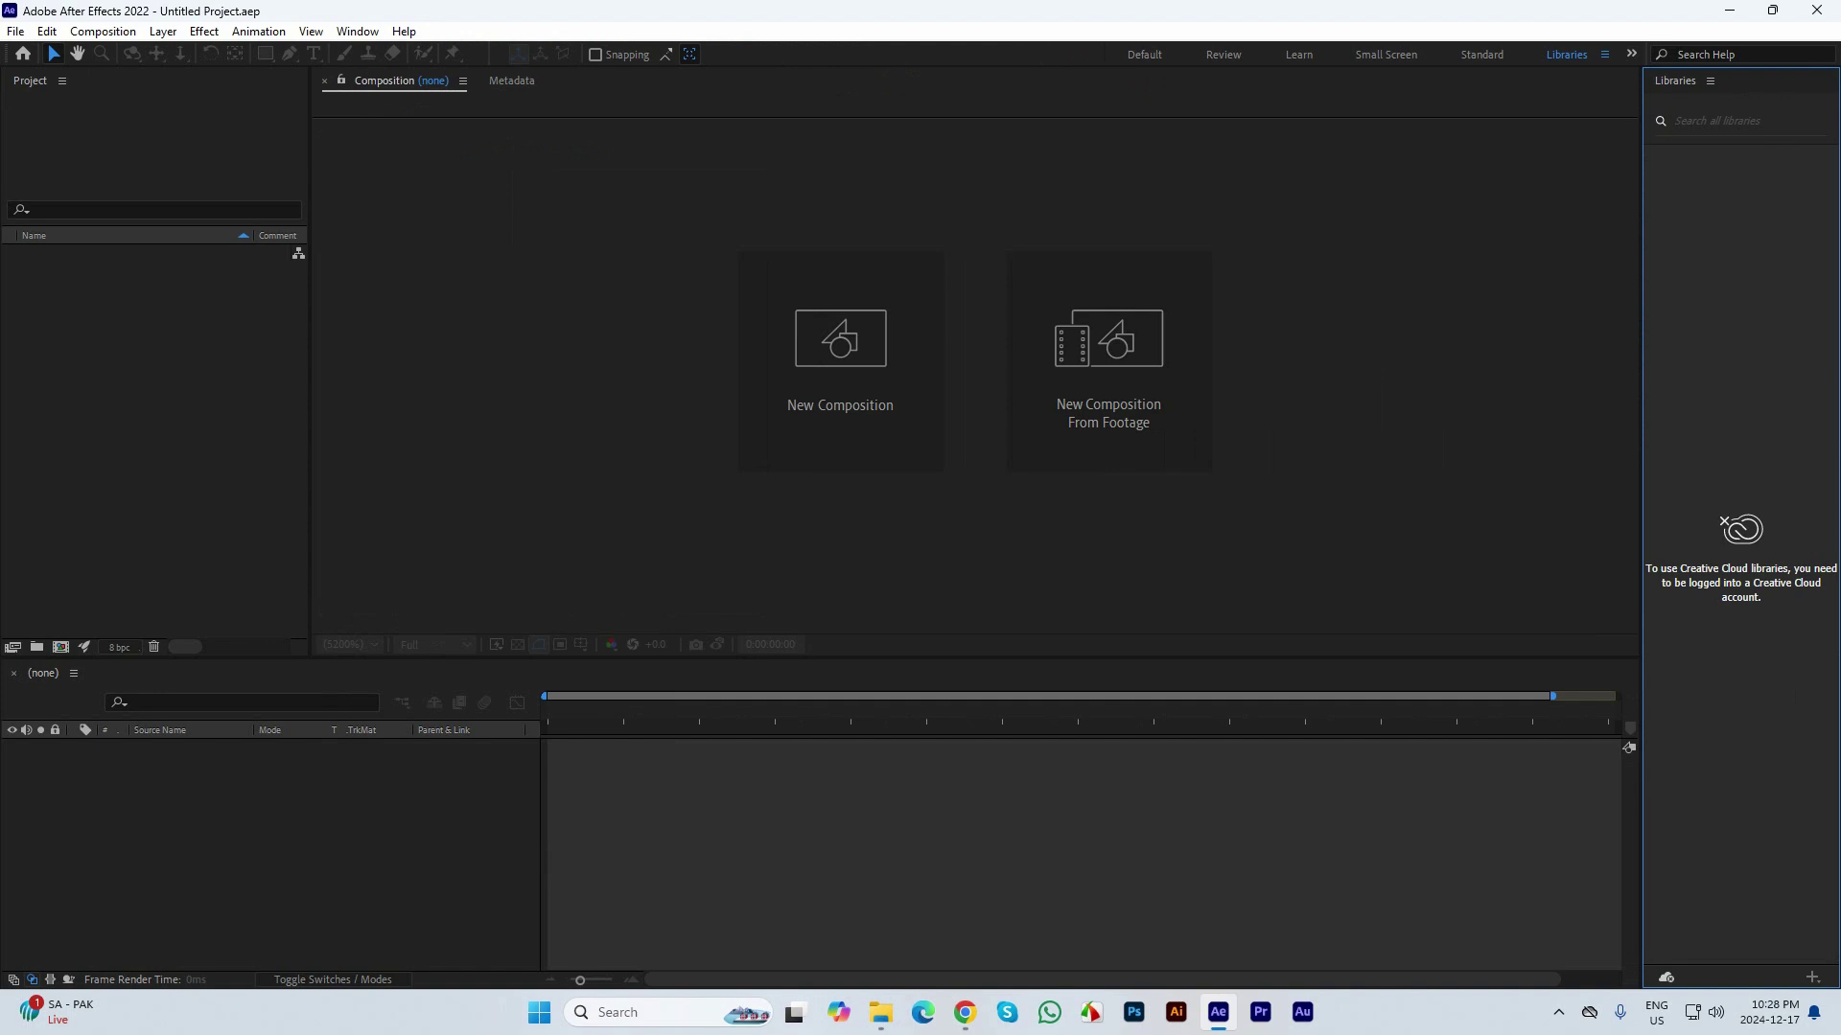
left_click(357, 31)
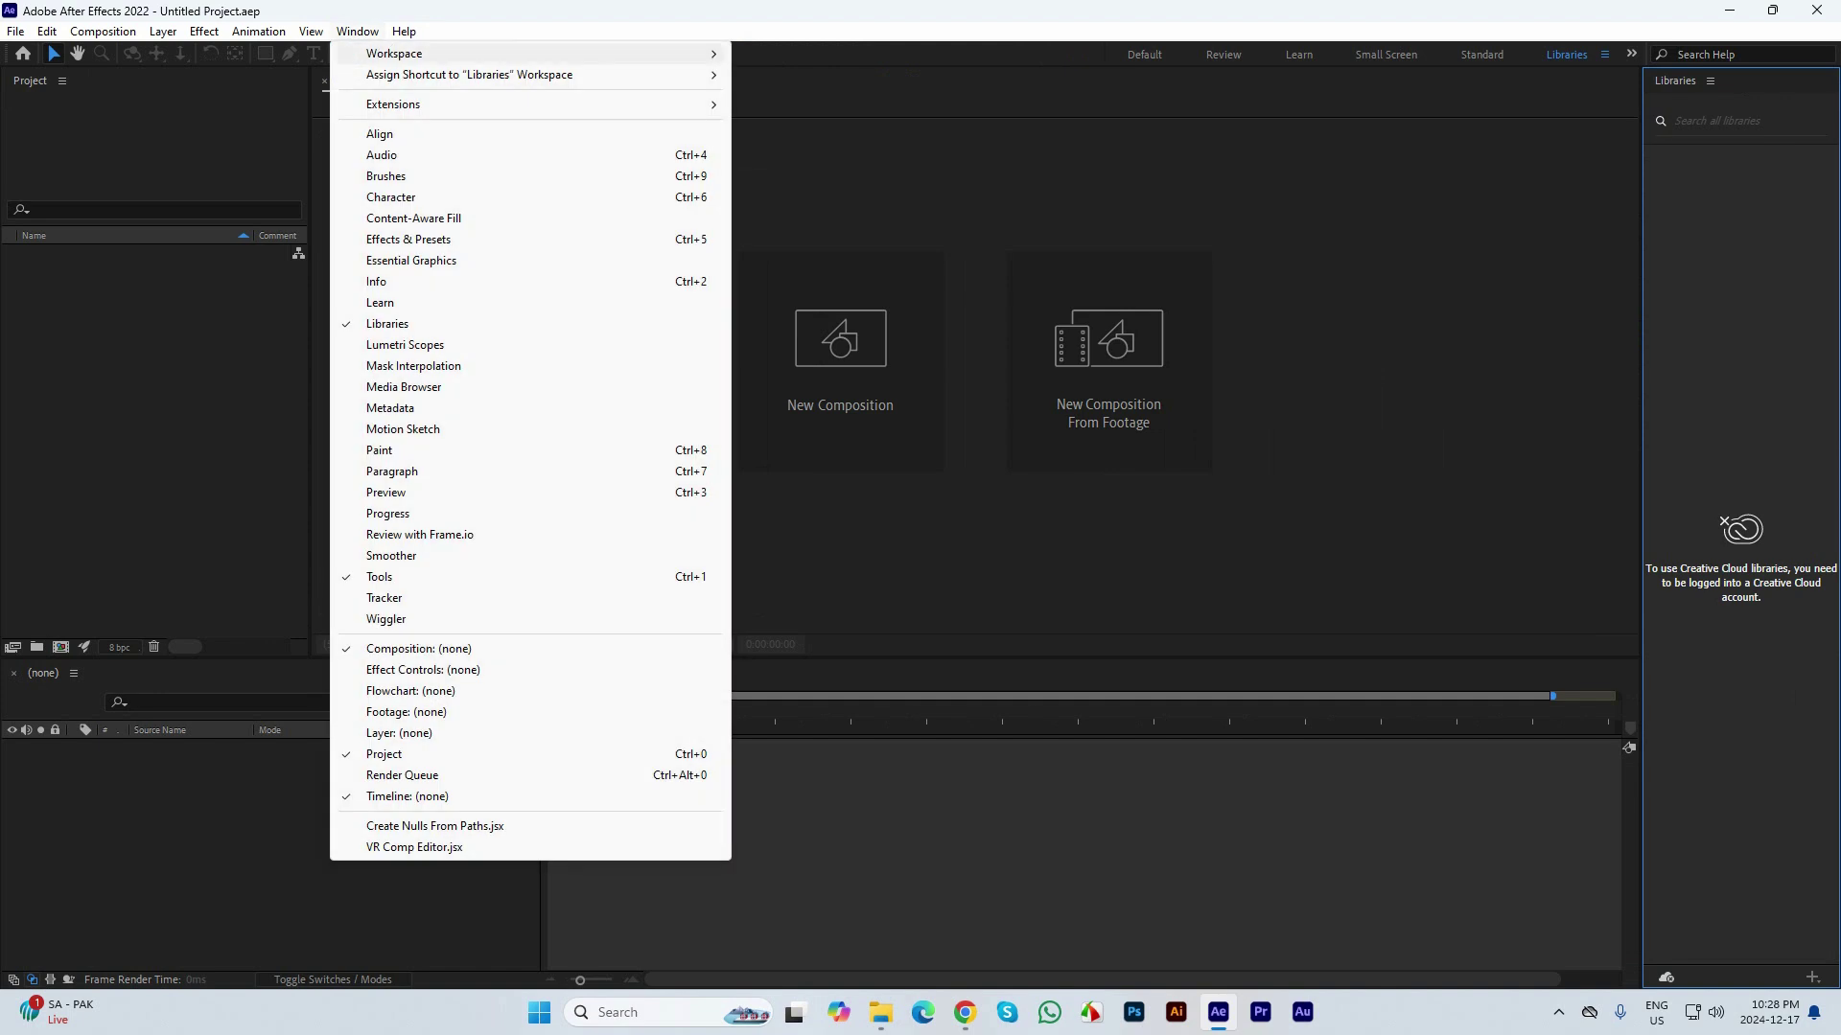
mouse_move(394, 53)
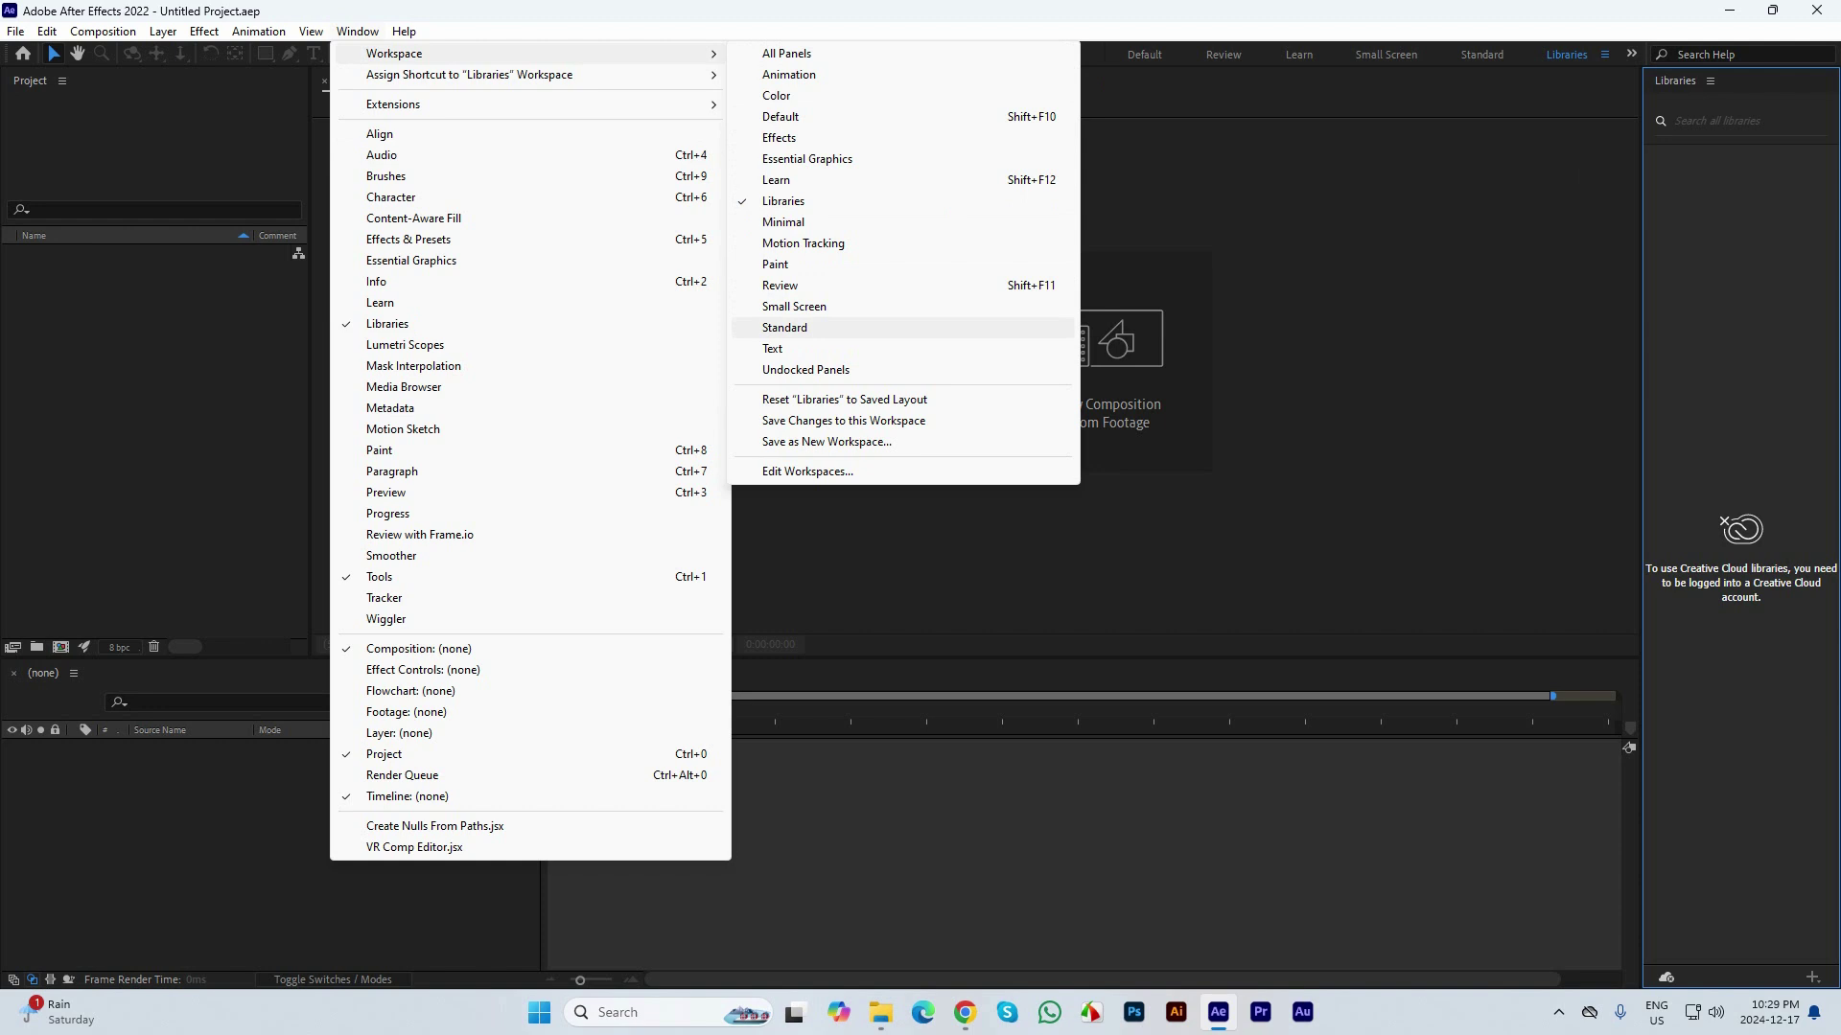
left_click(785, 328)
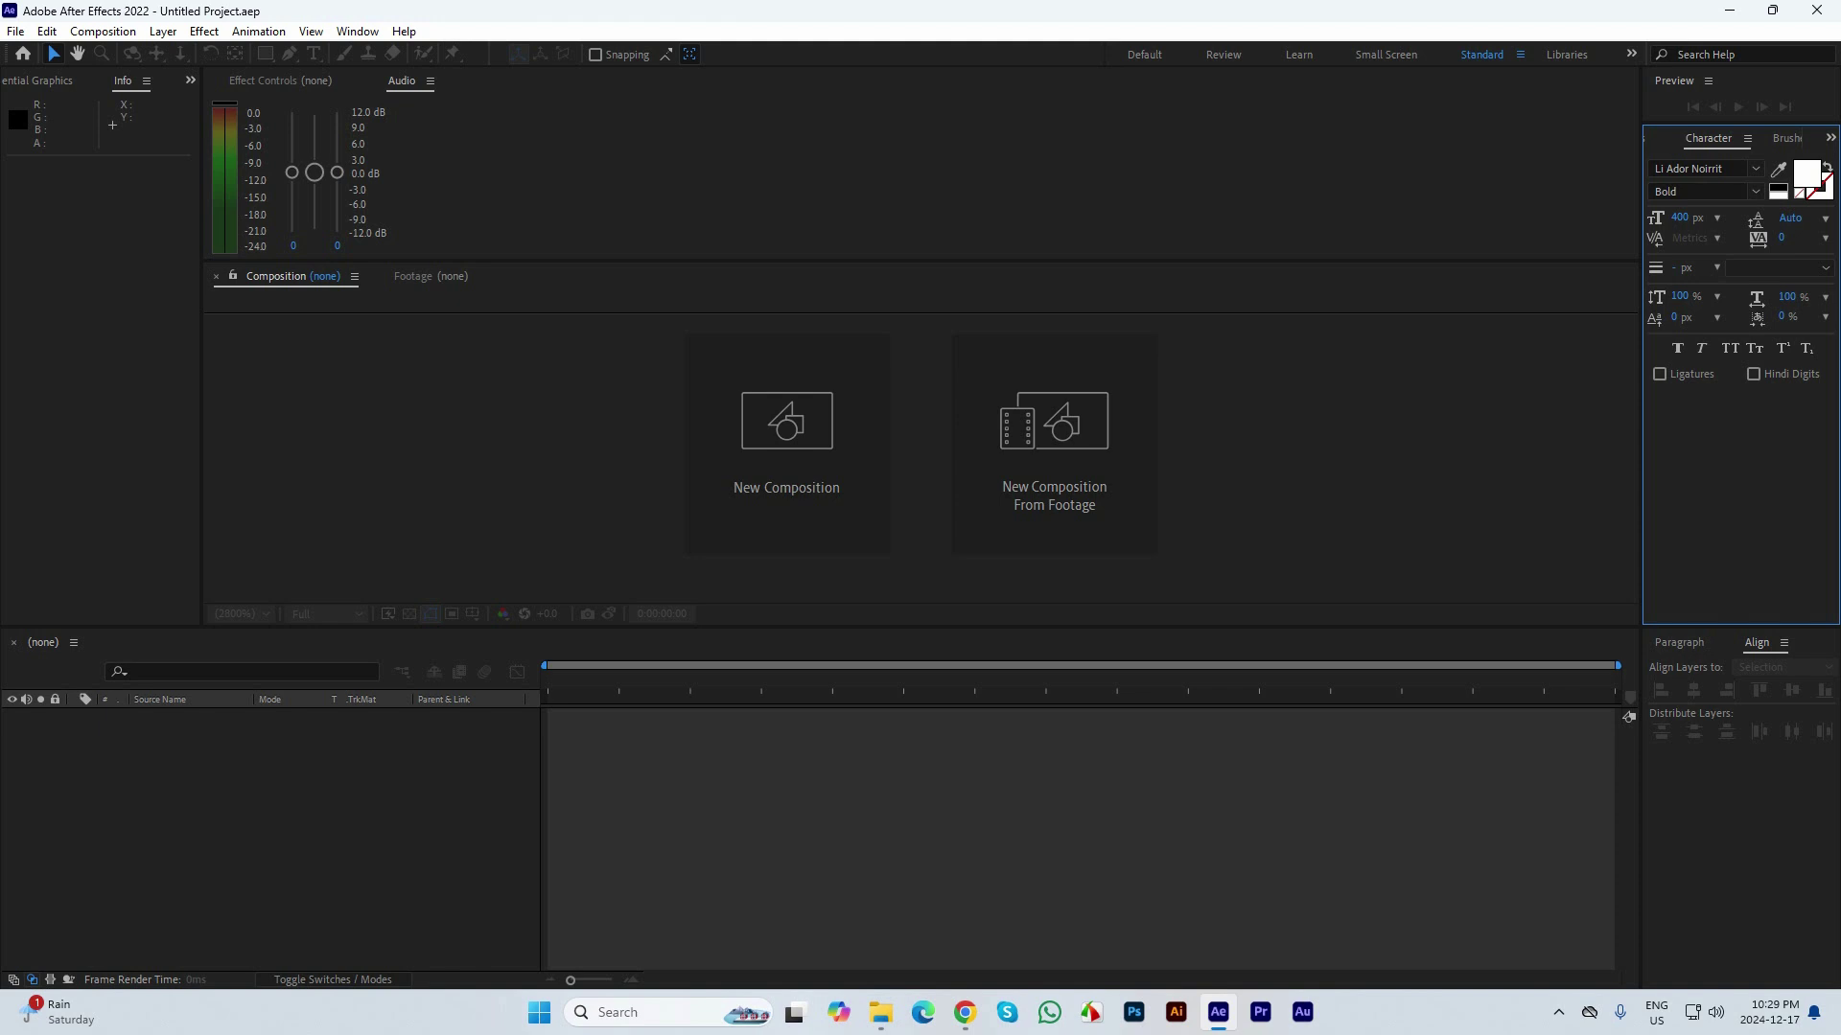
Reset the Standard workspace to its saved layout and bring the Project panel to the front
key("alt+w")
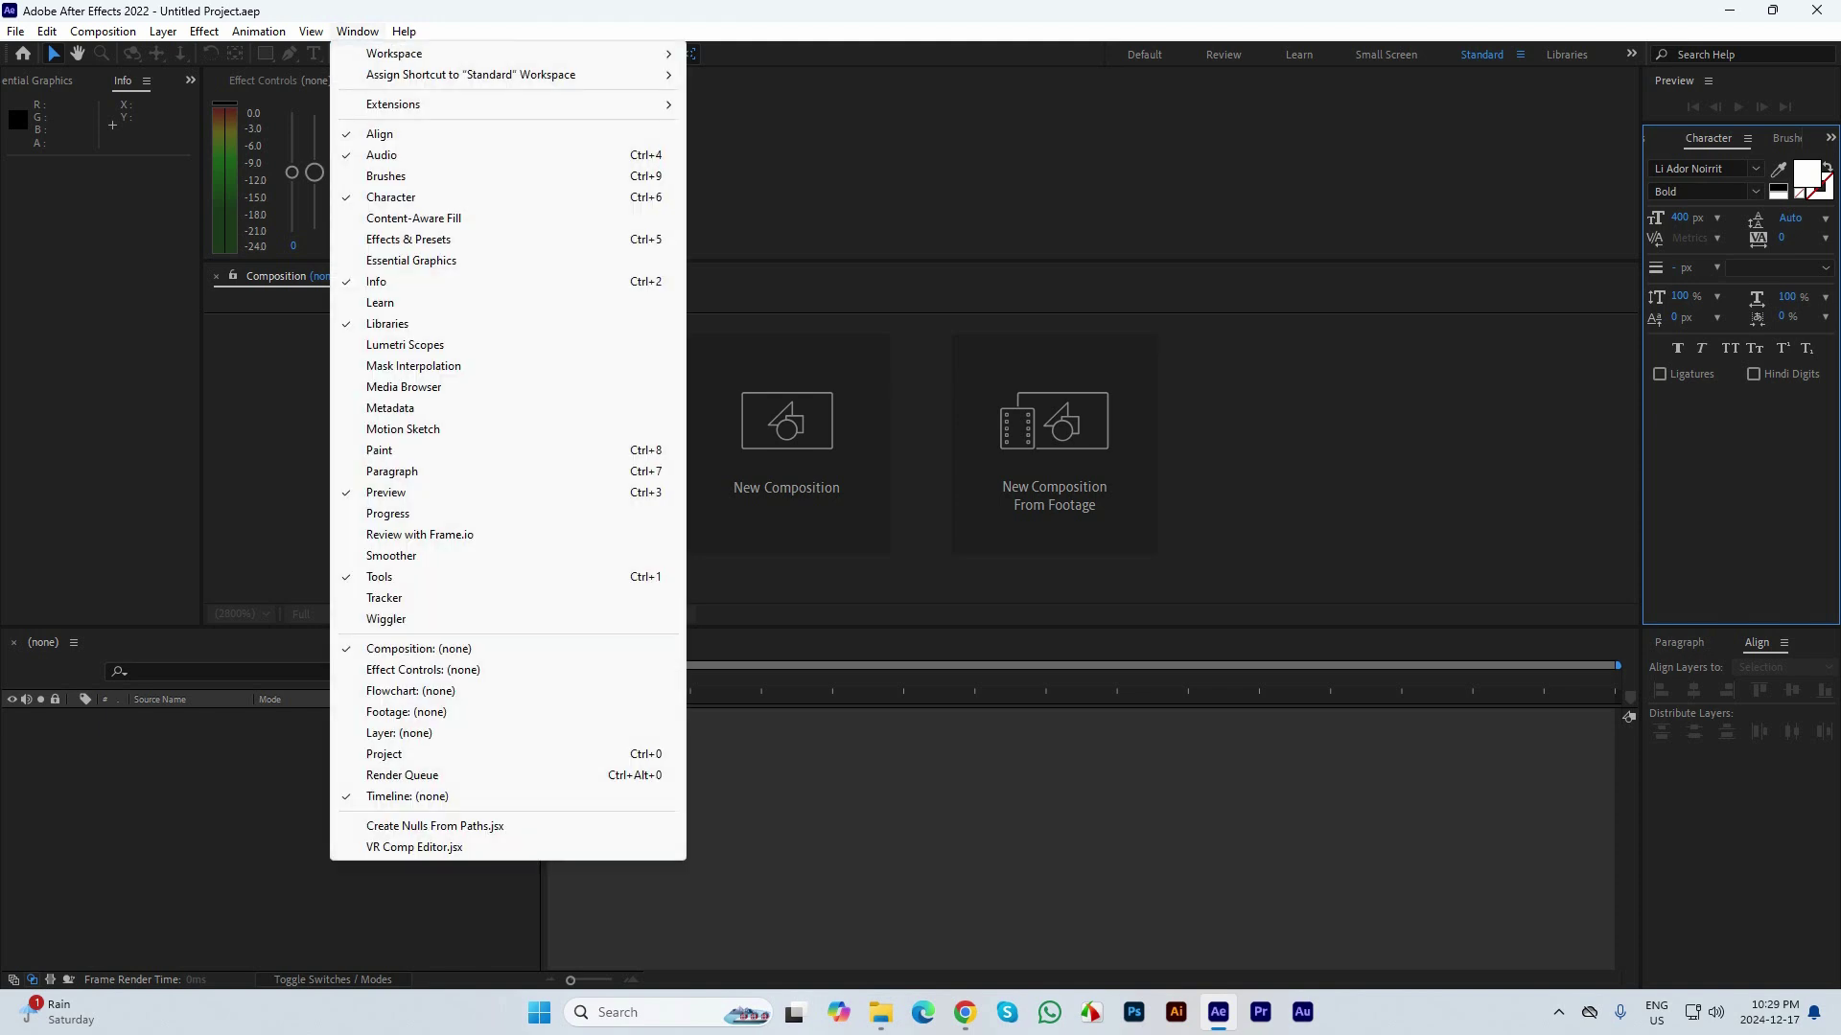
mouse_move(395, 55)
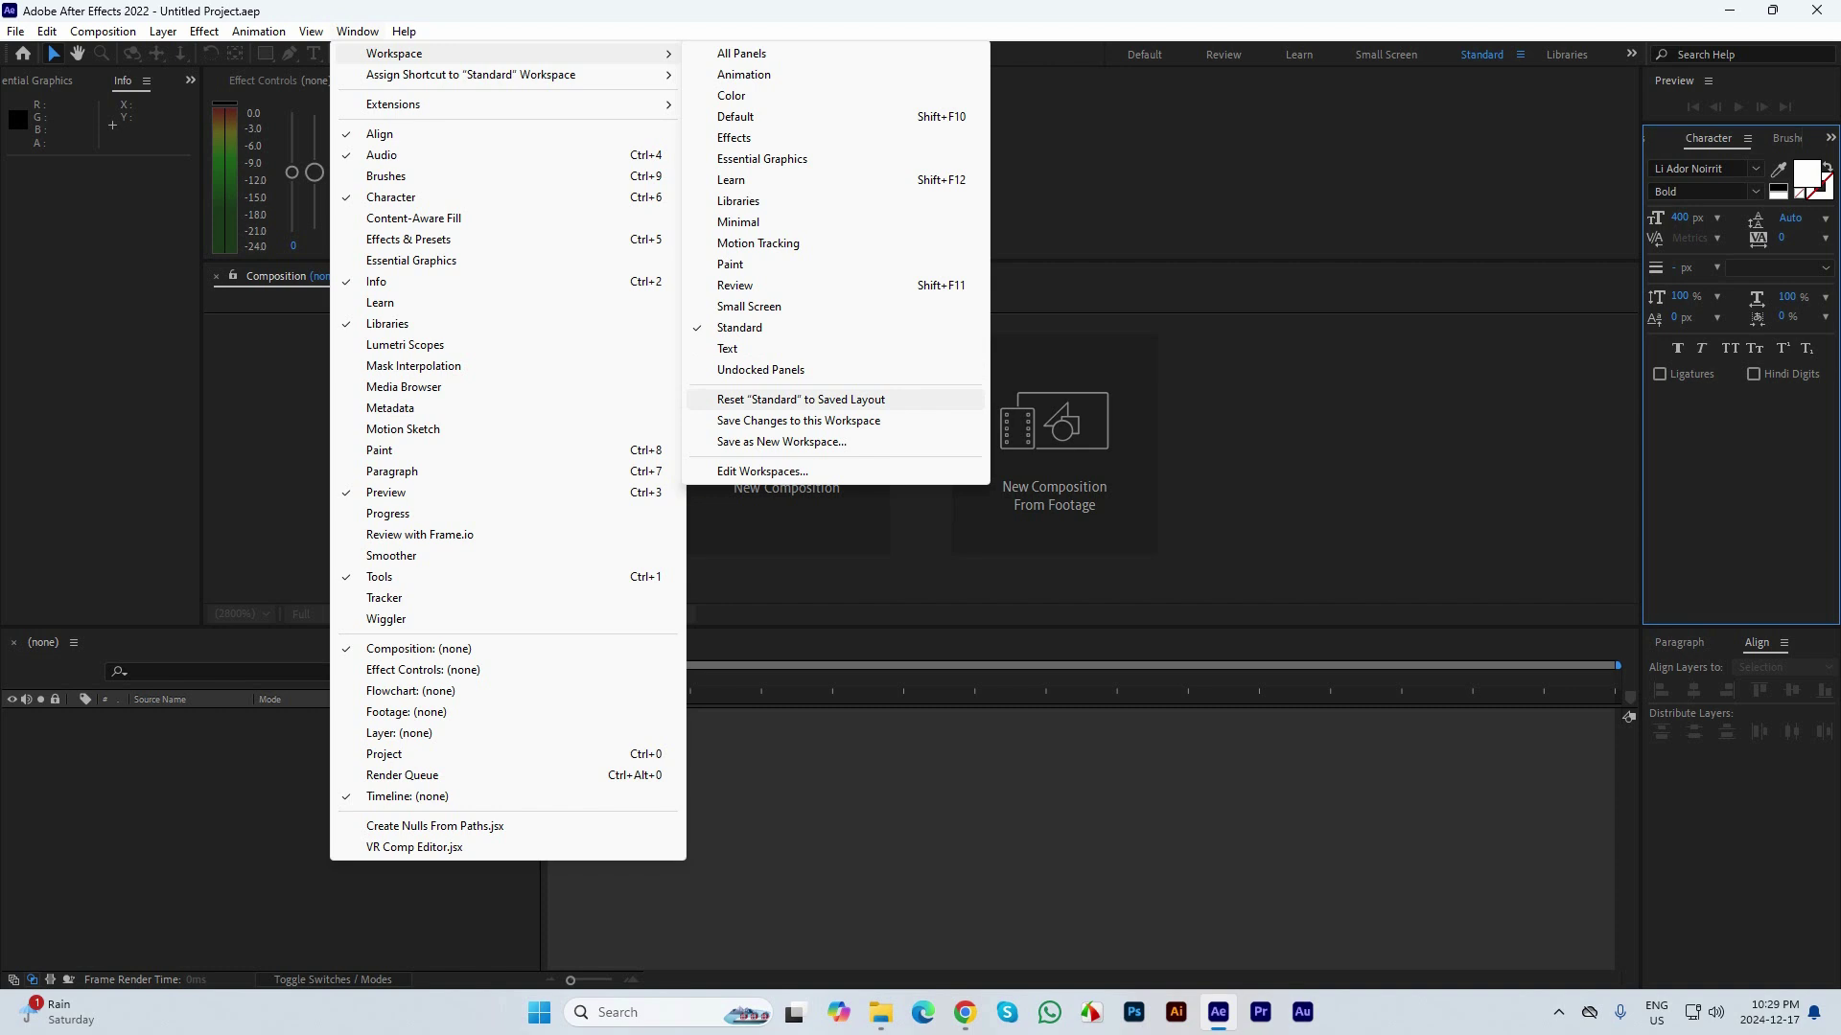
left_click(800, 399)
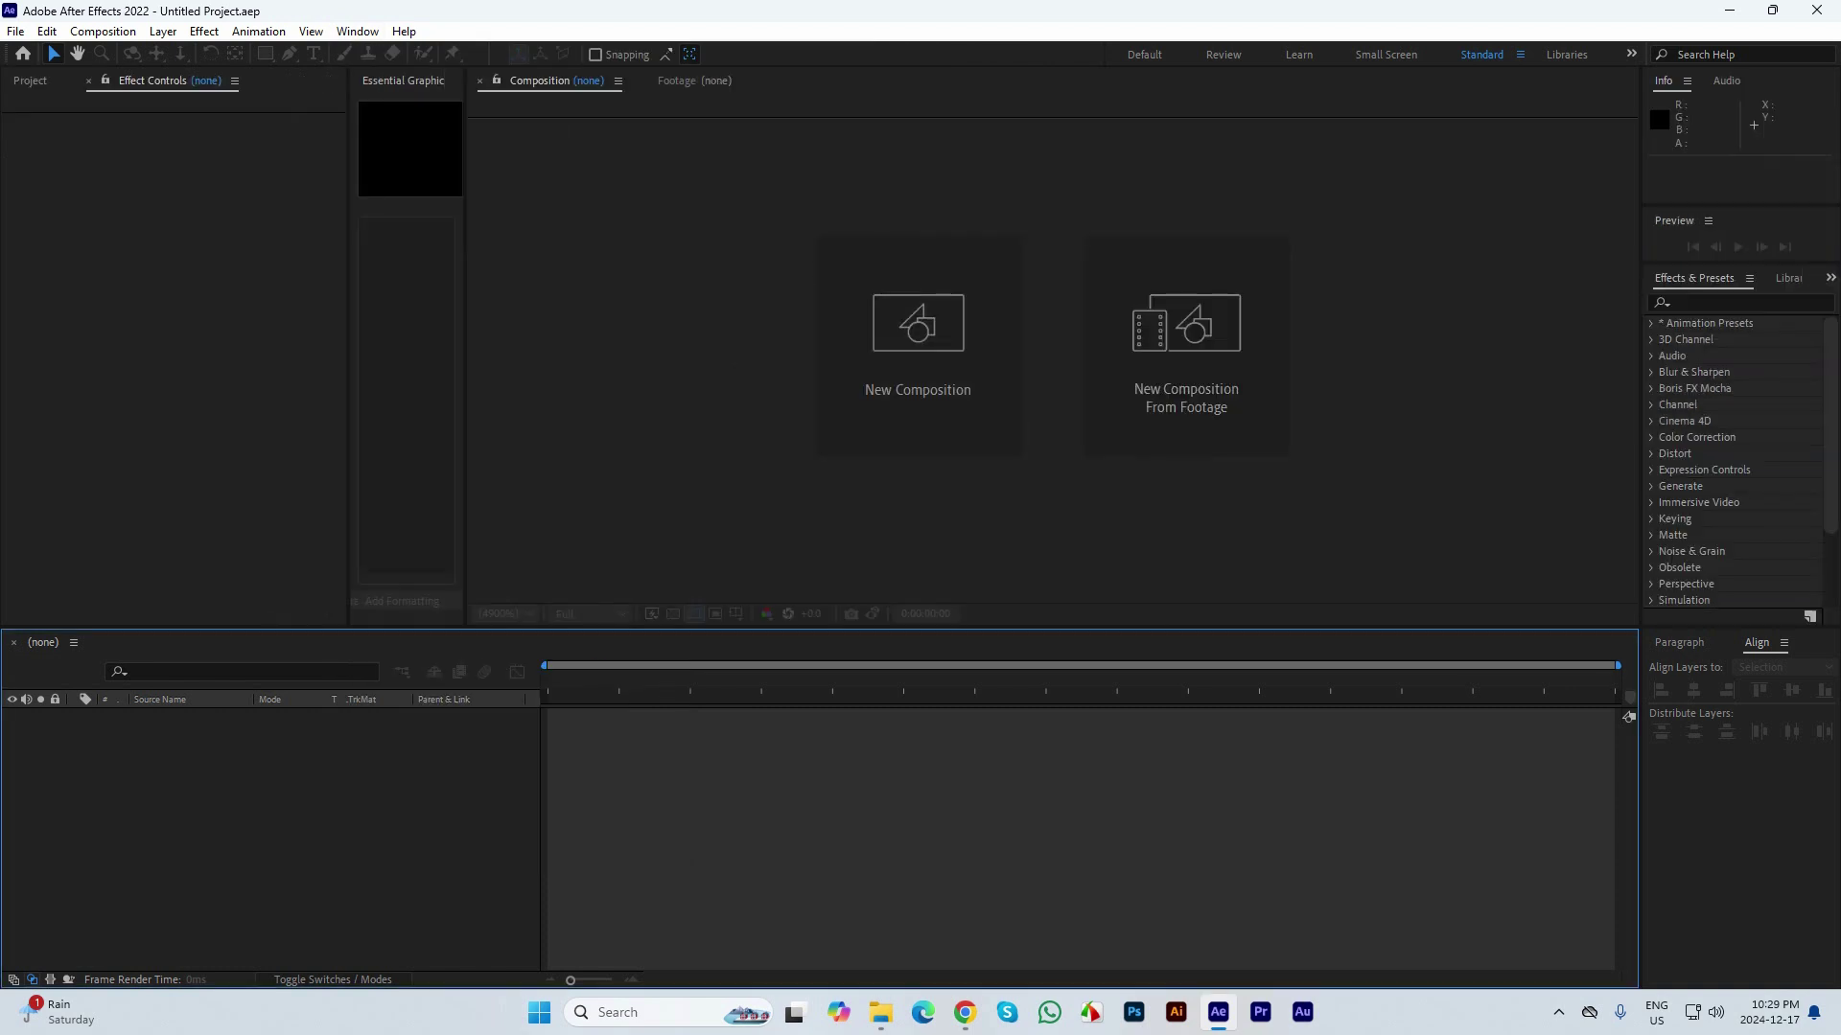
key("ctrl+0")
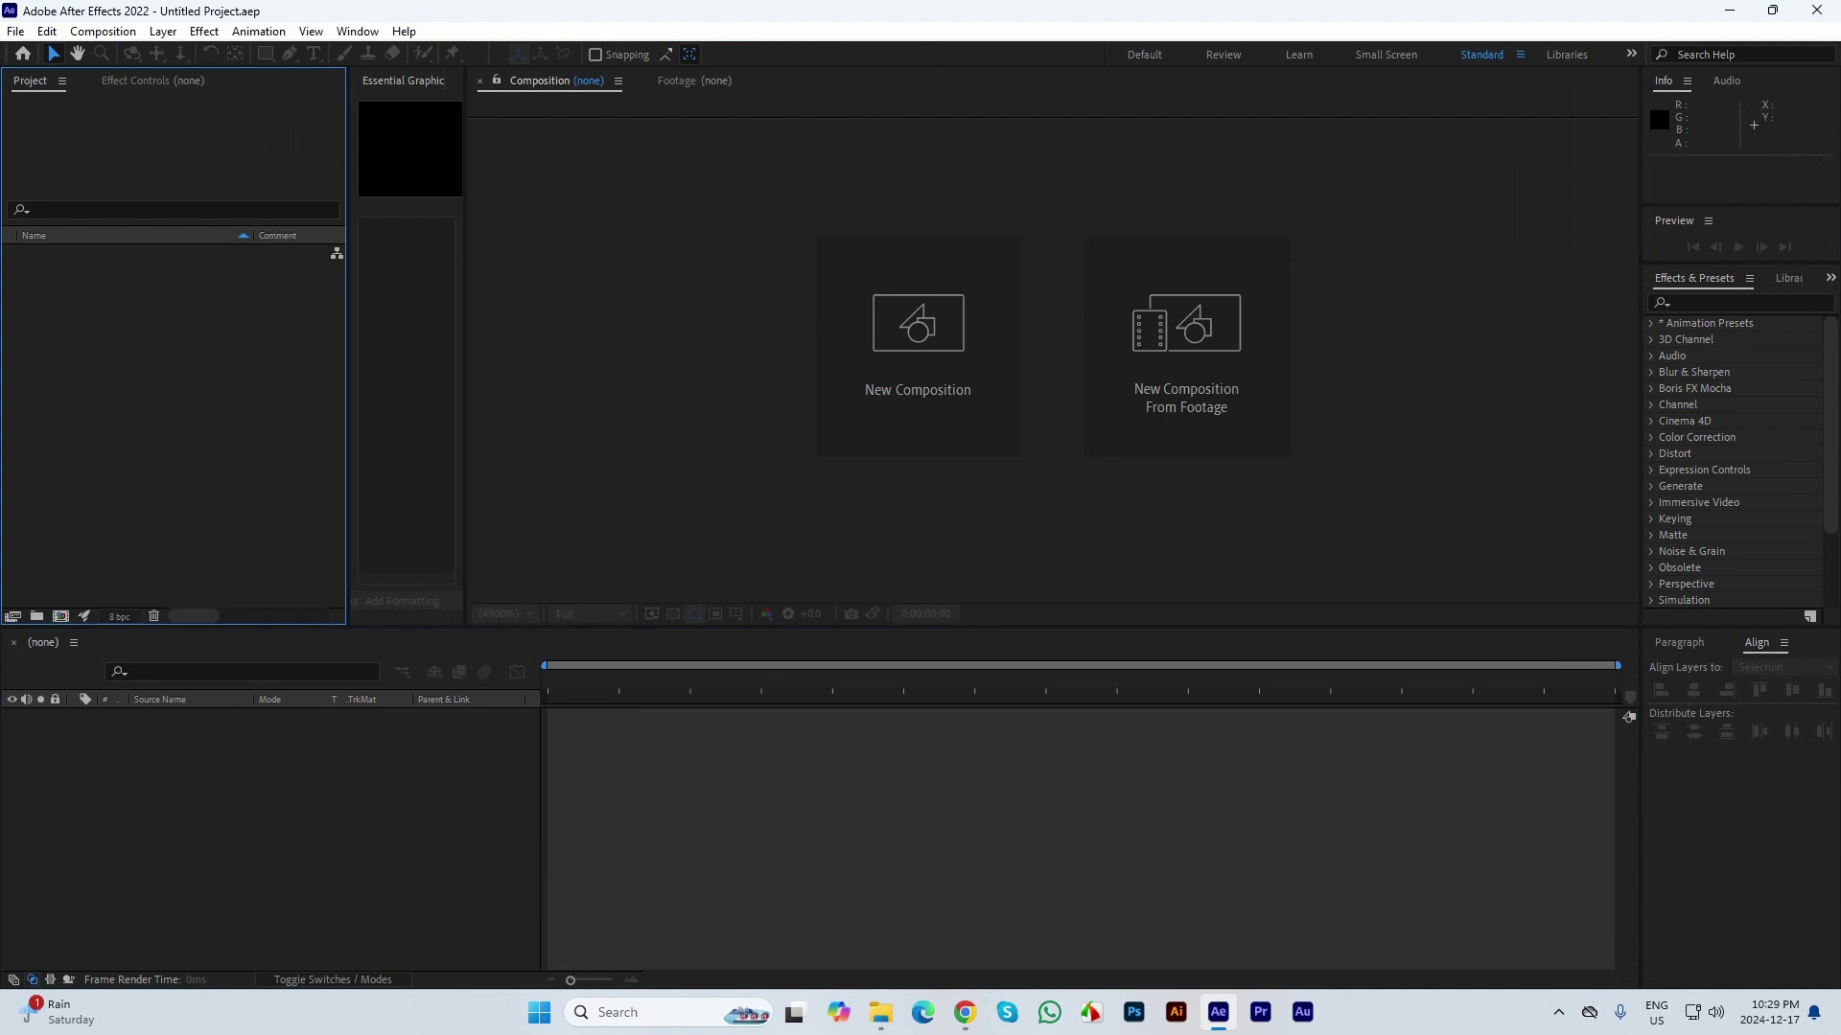
Widen and close the Essential Graphics panel, and enlarge the Project panel into the freed space
left_click(407, 384)
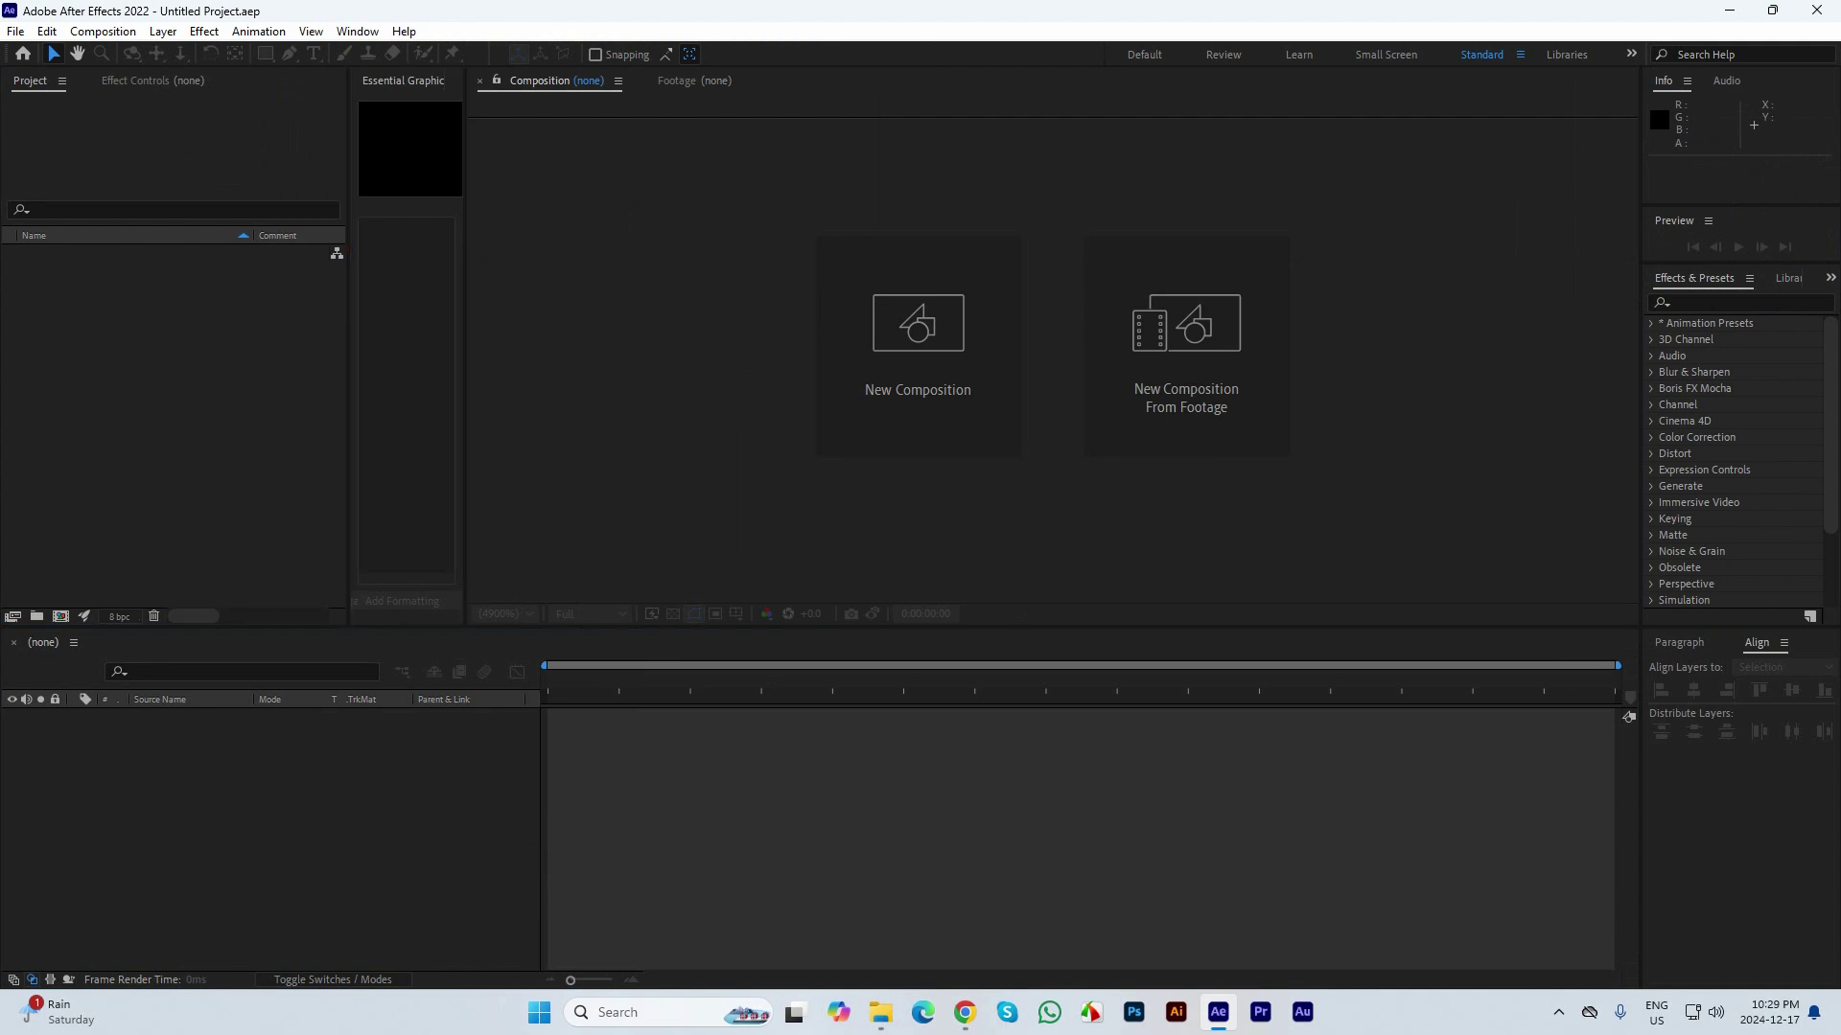
left_click(407, 383)
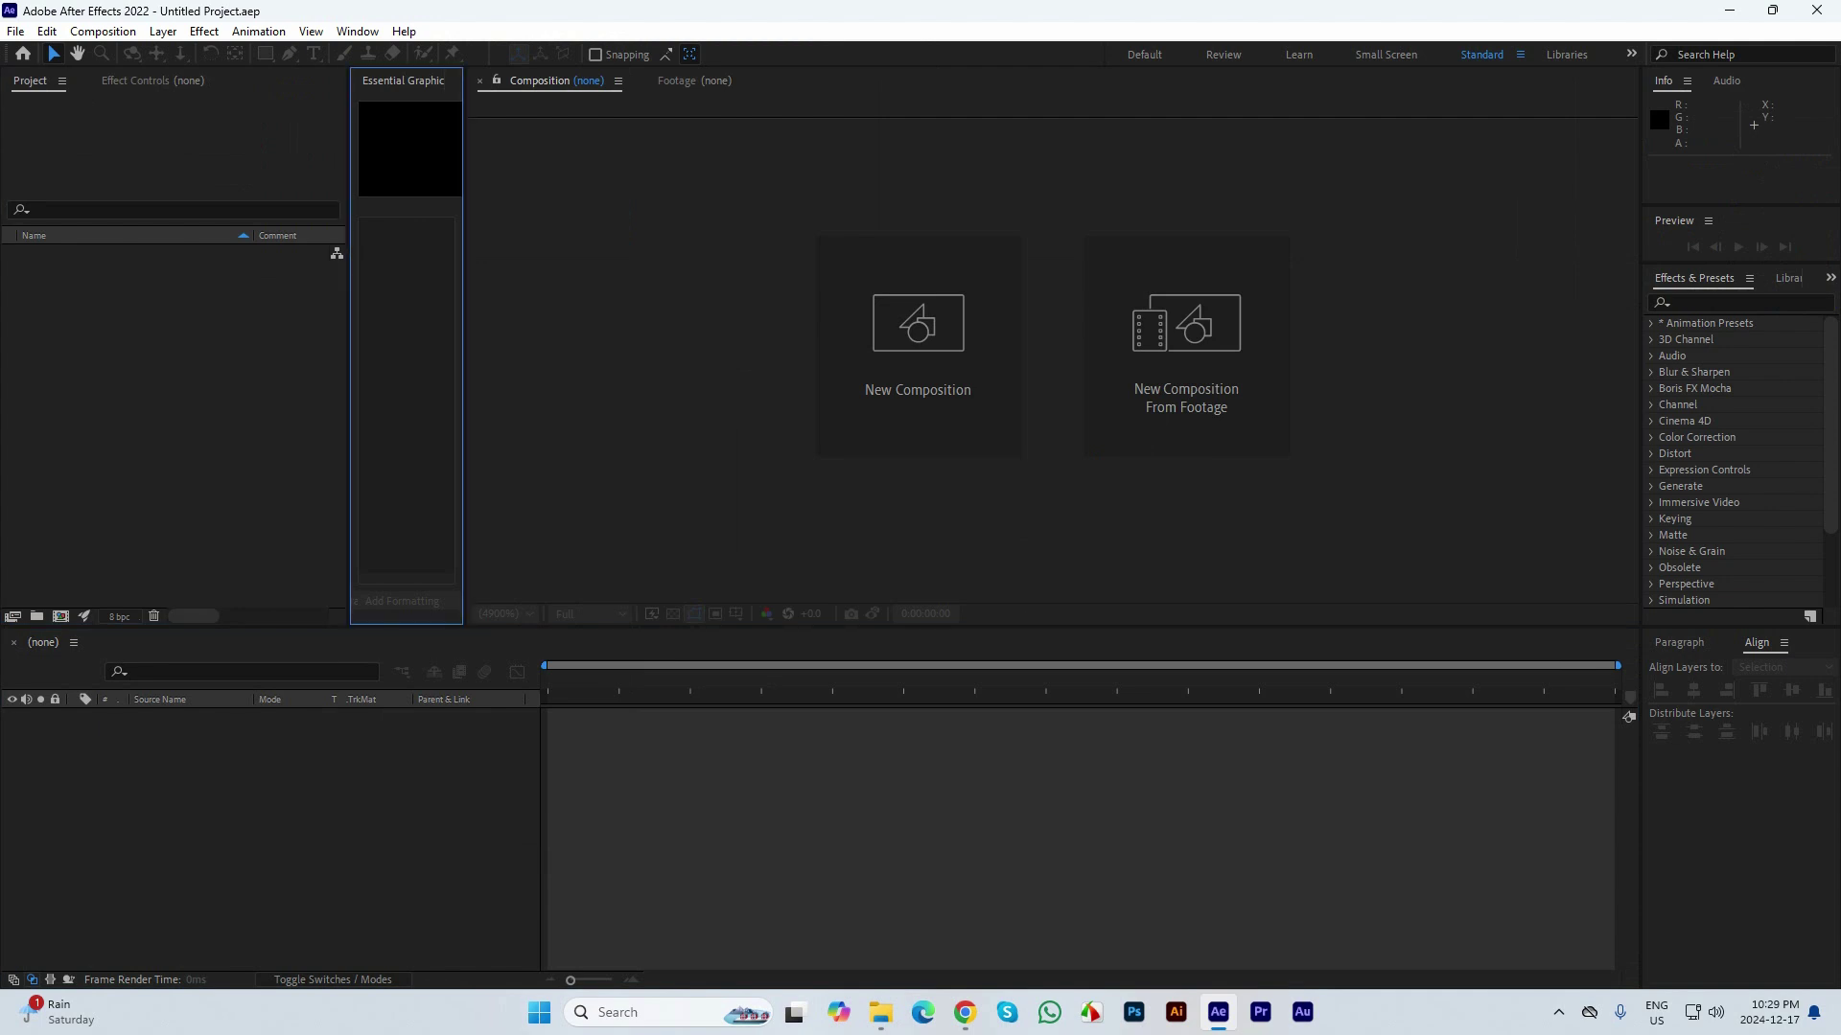
left_click_drag(464, 383, 772, 384)
left_click(464, 81)
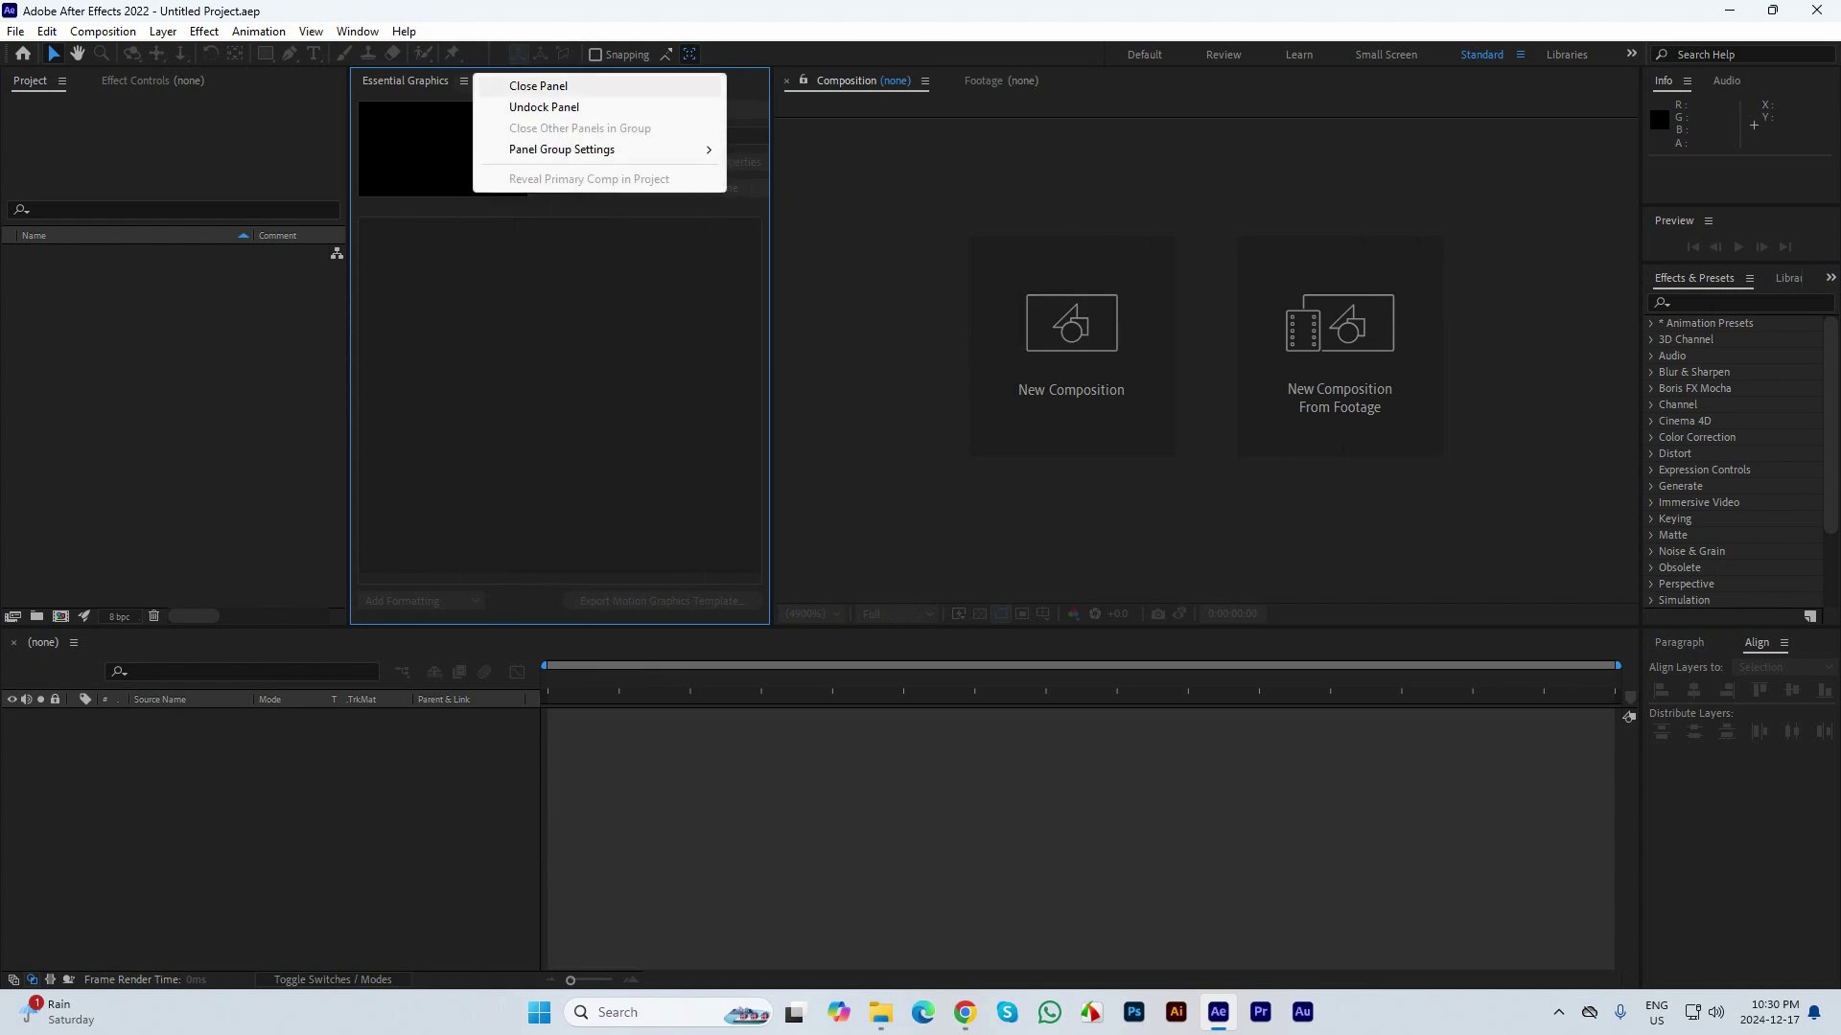
left_click(517, 85)
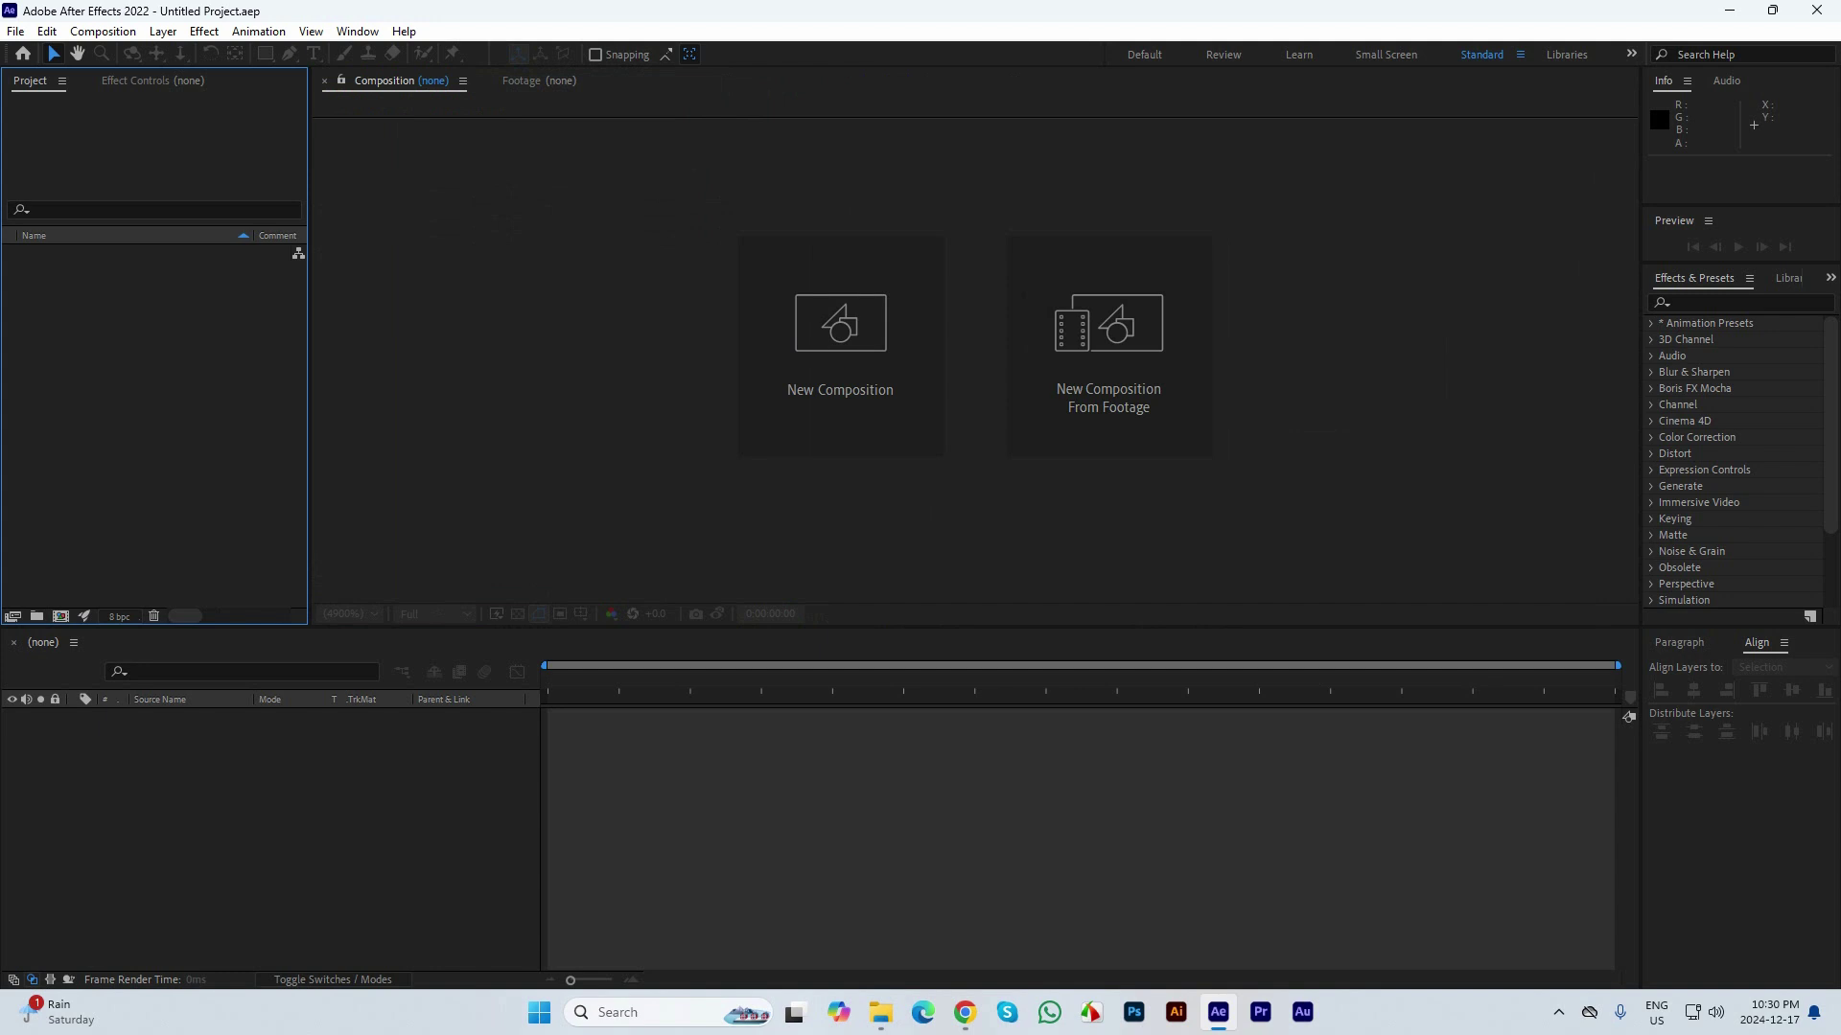
left_click_drag(309, 383, 422, 383)
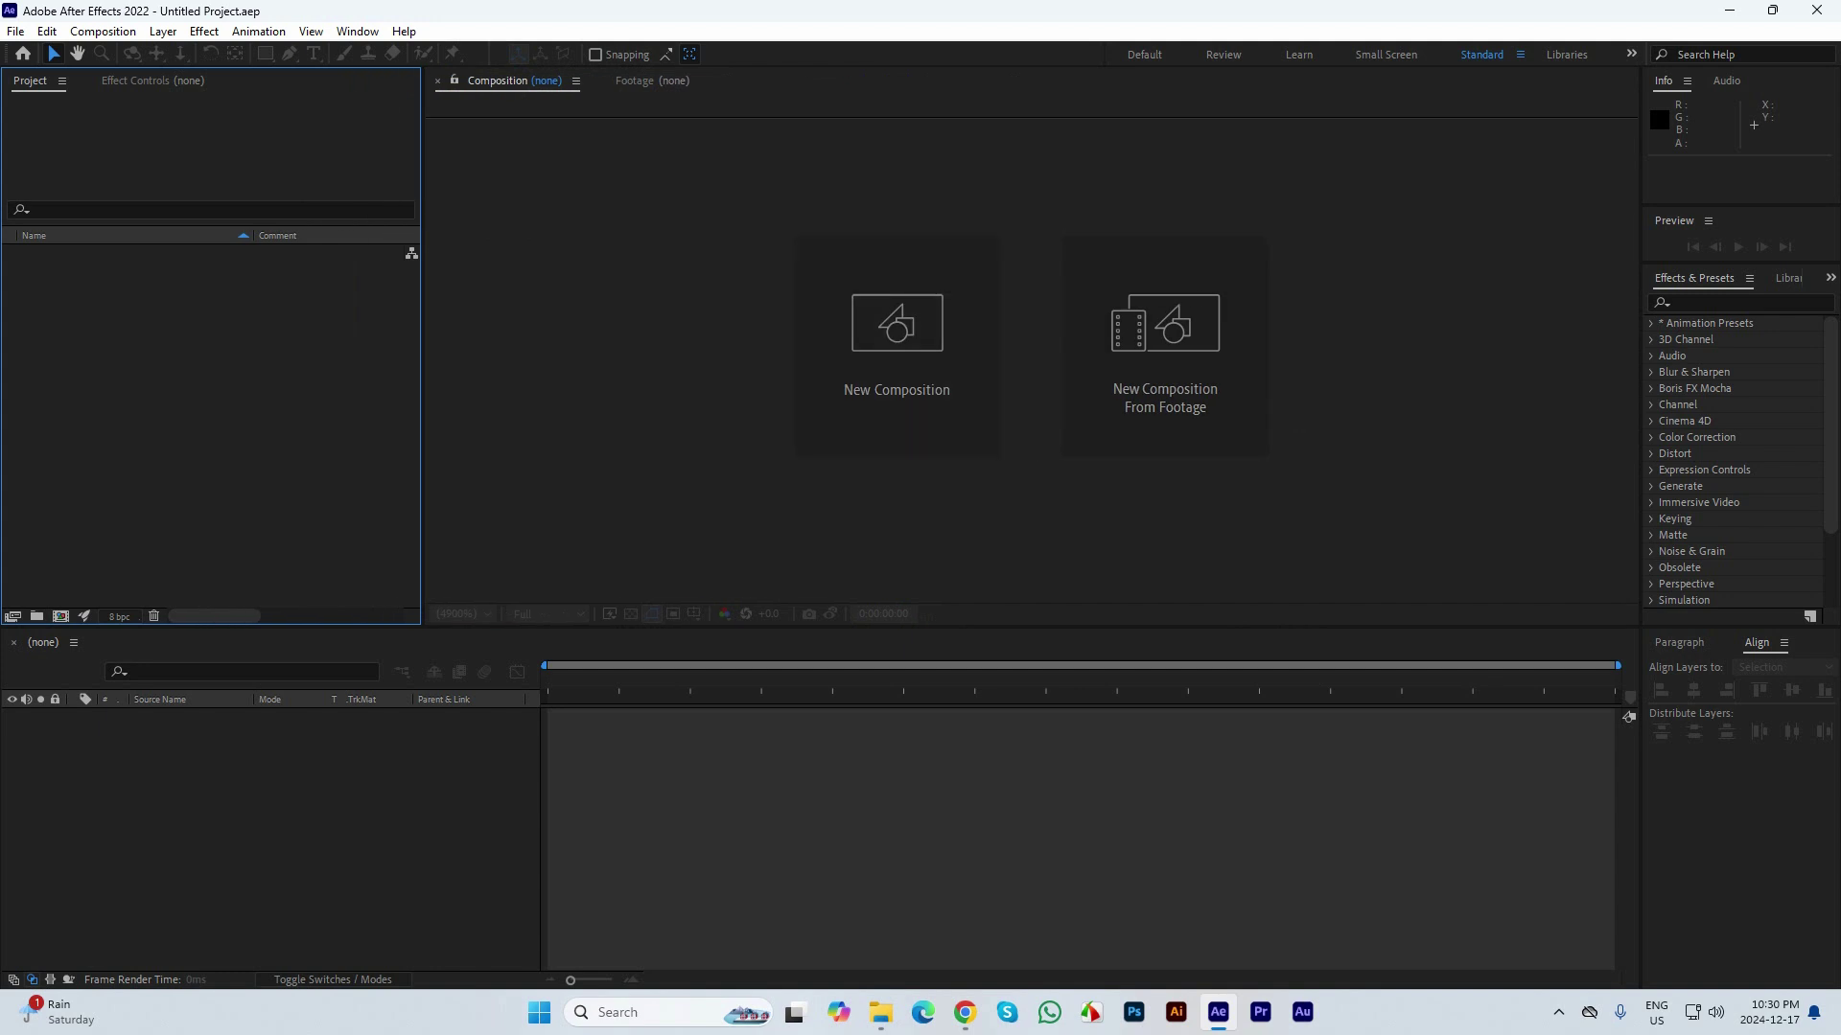
Restore the Standard workspace to its saved layout again and make the Project panel active
left_click(358, 31)
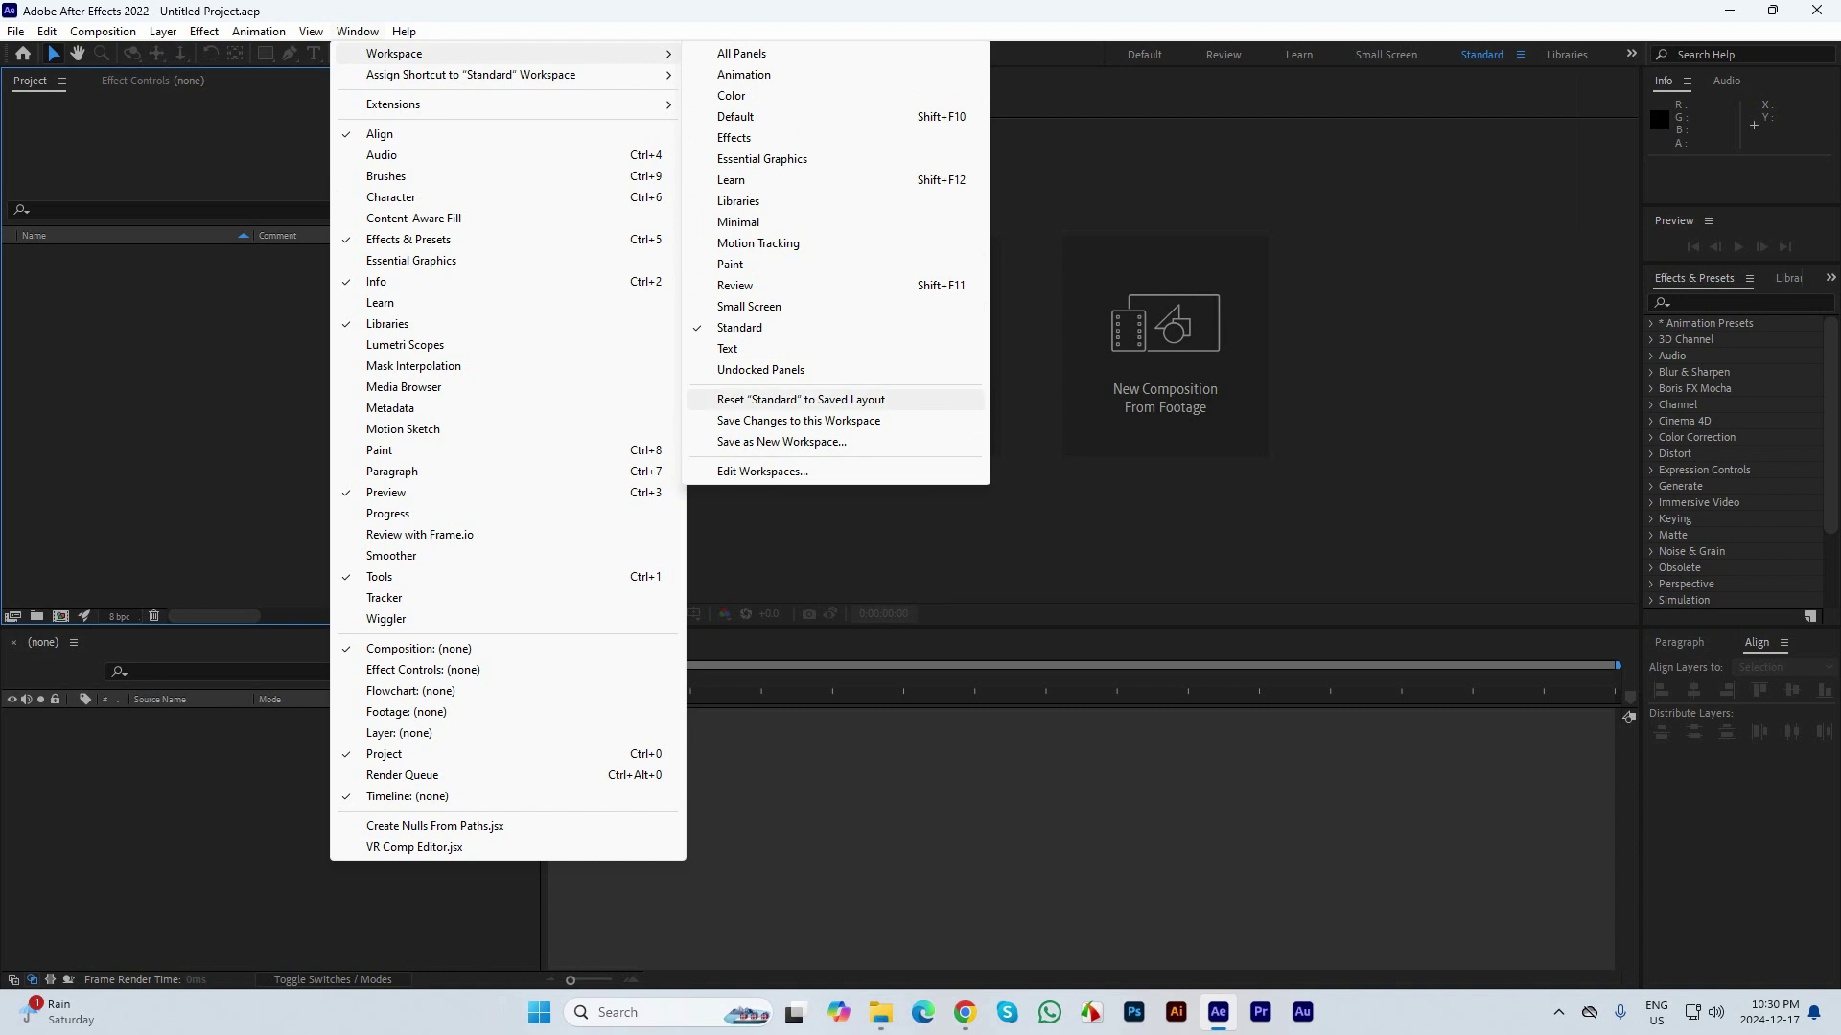
left_click(800, 399)
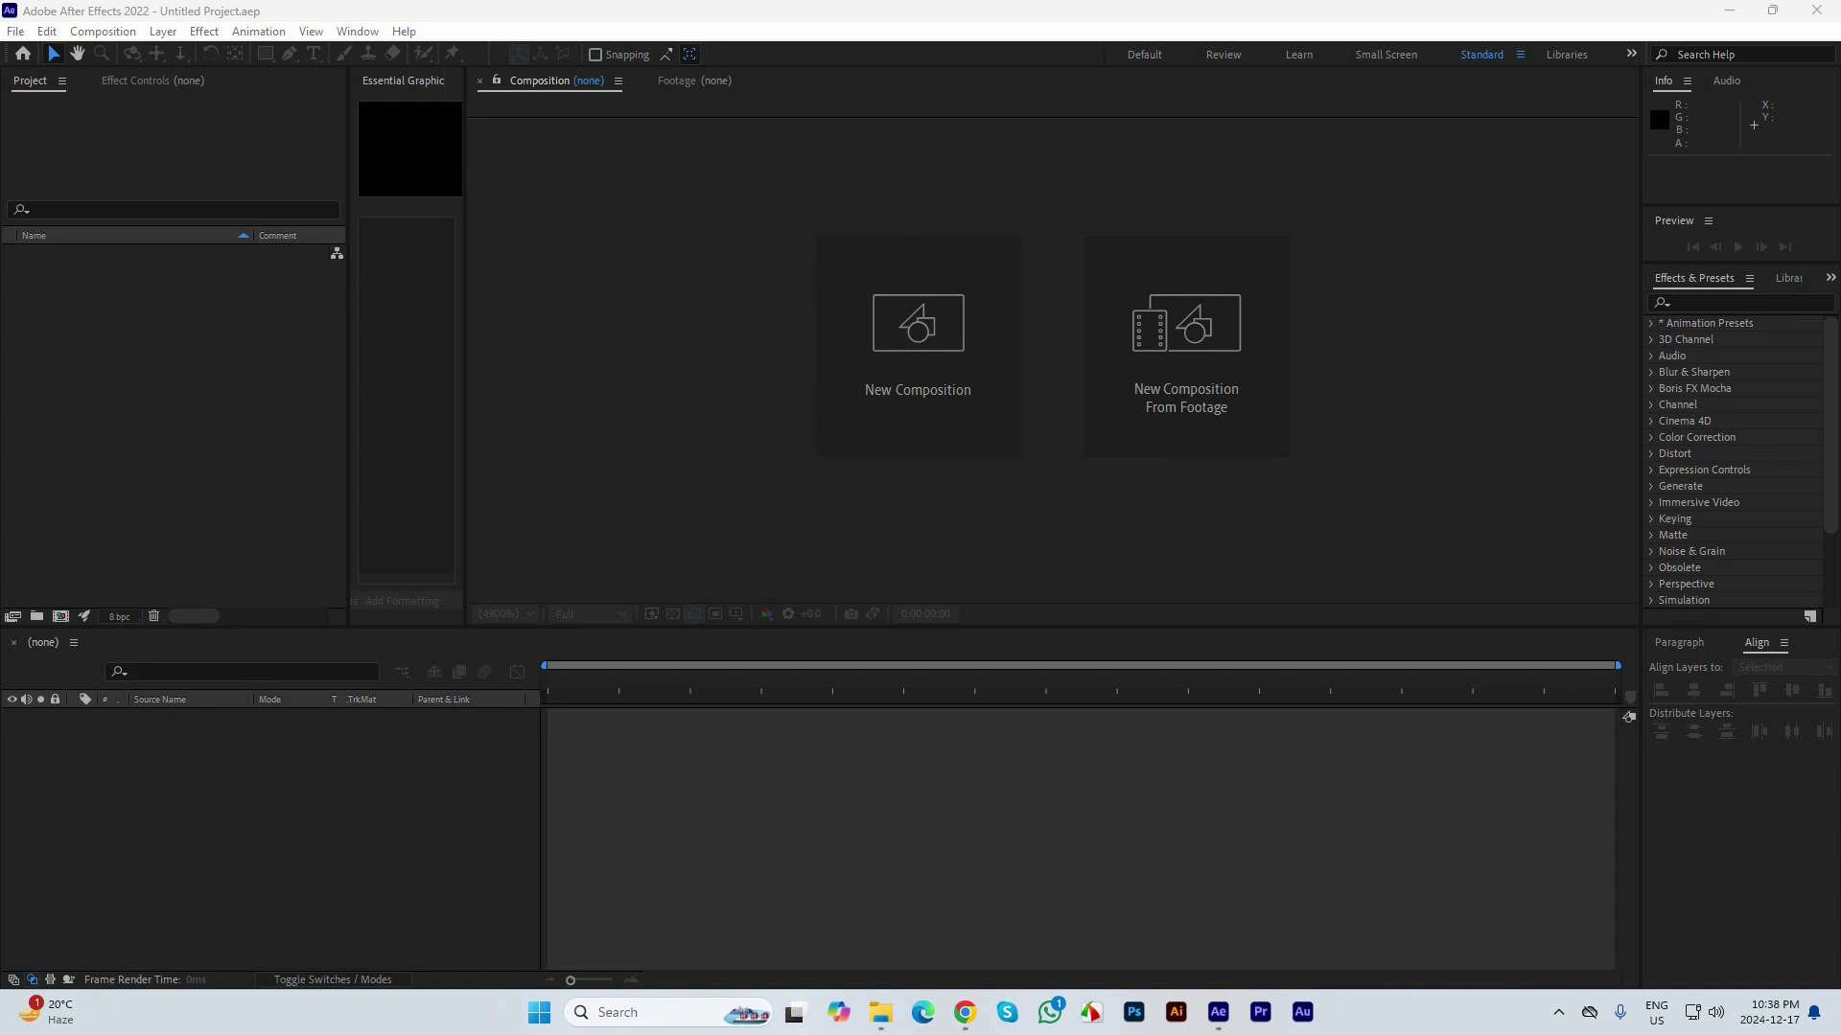
left_click(173, 412)
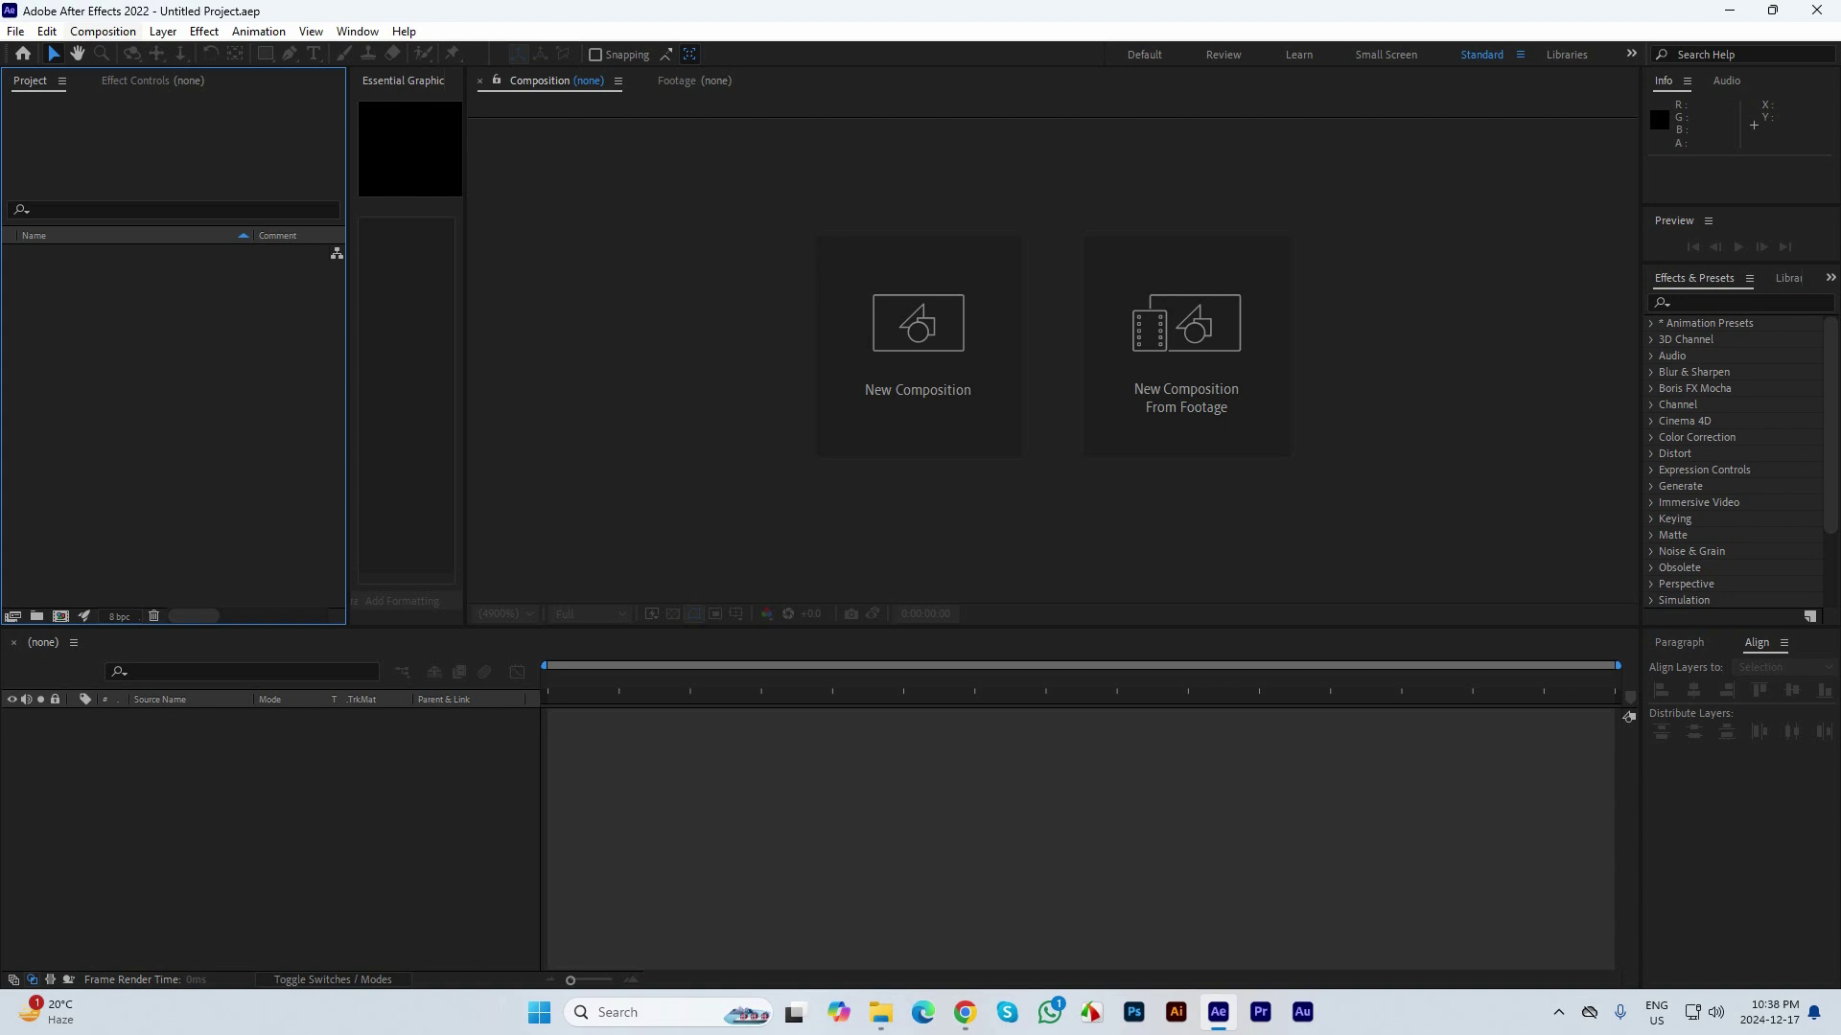
left_click(102, 30)
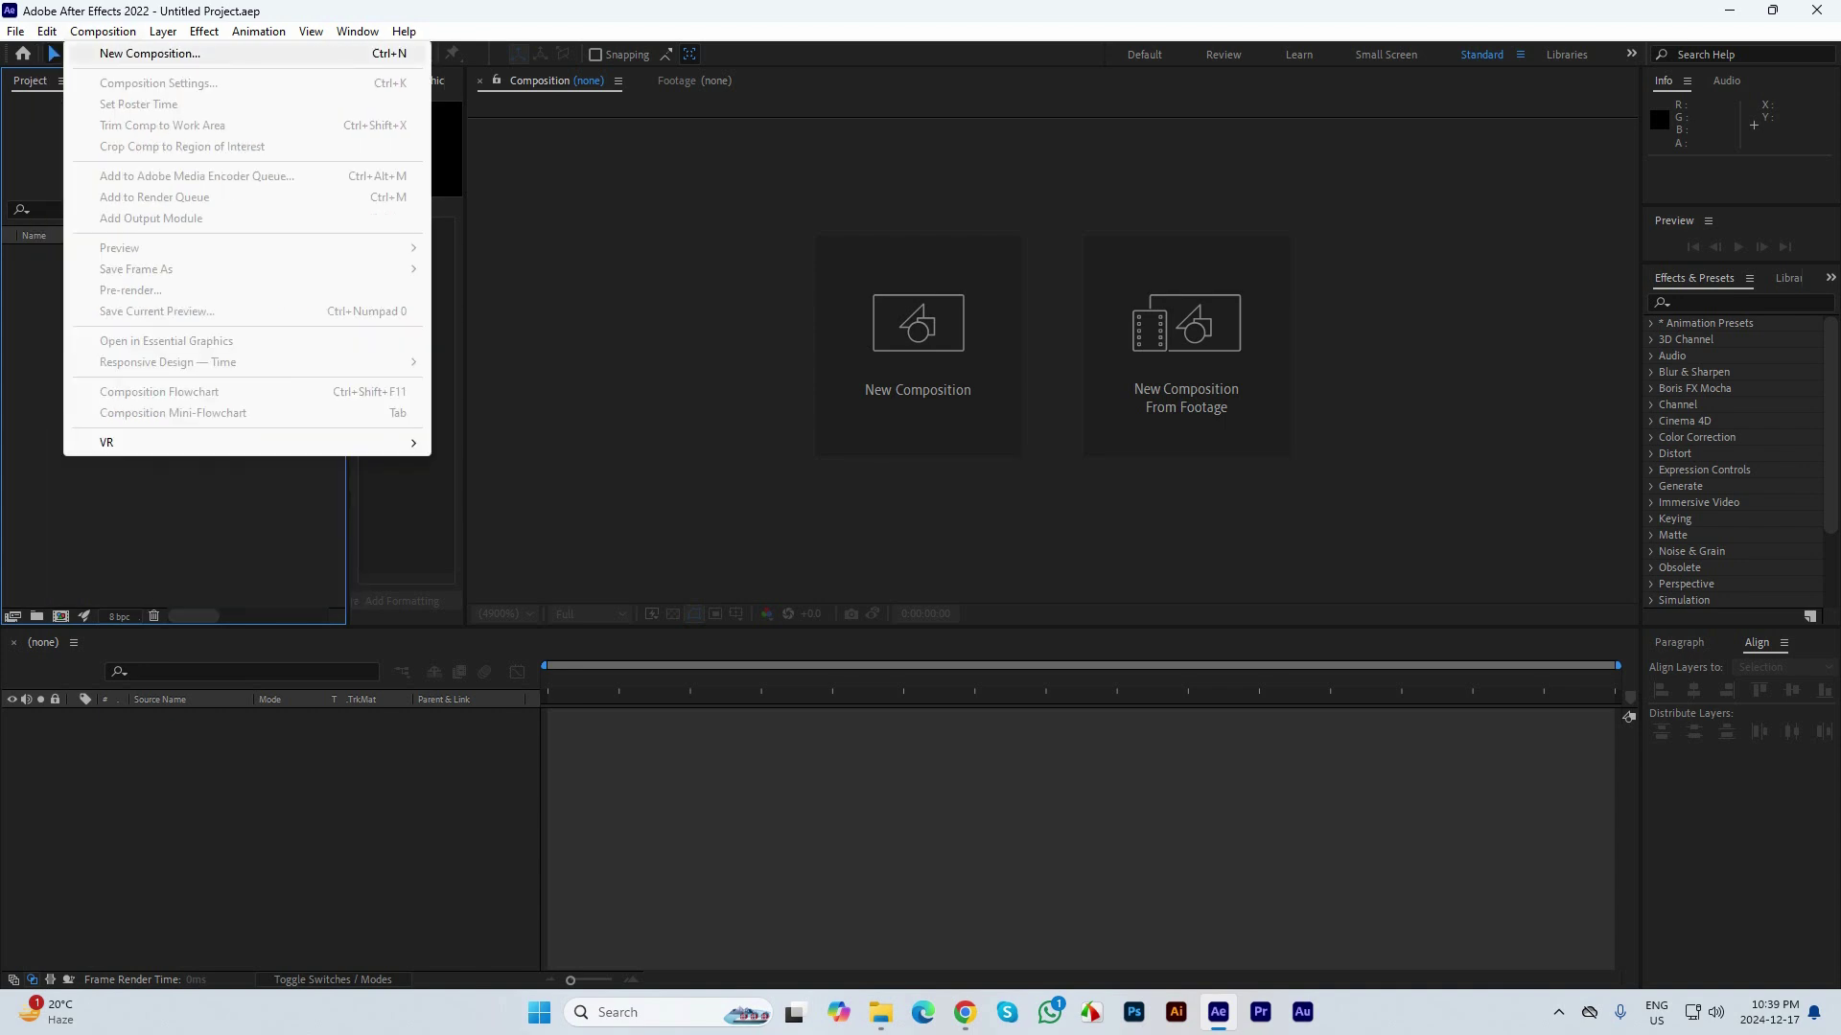
key("Return")
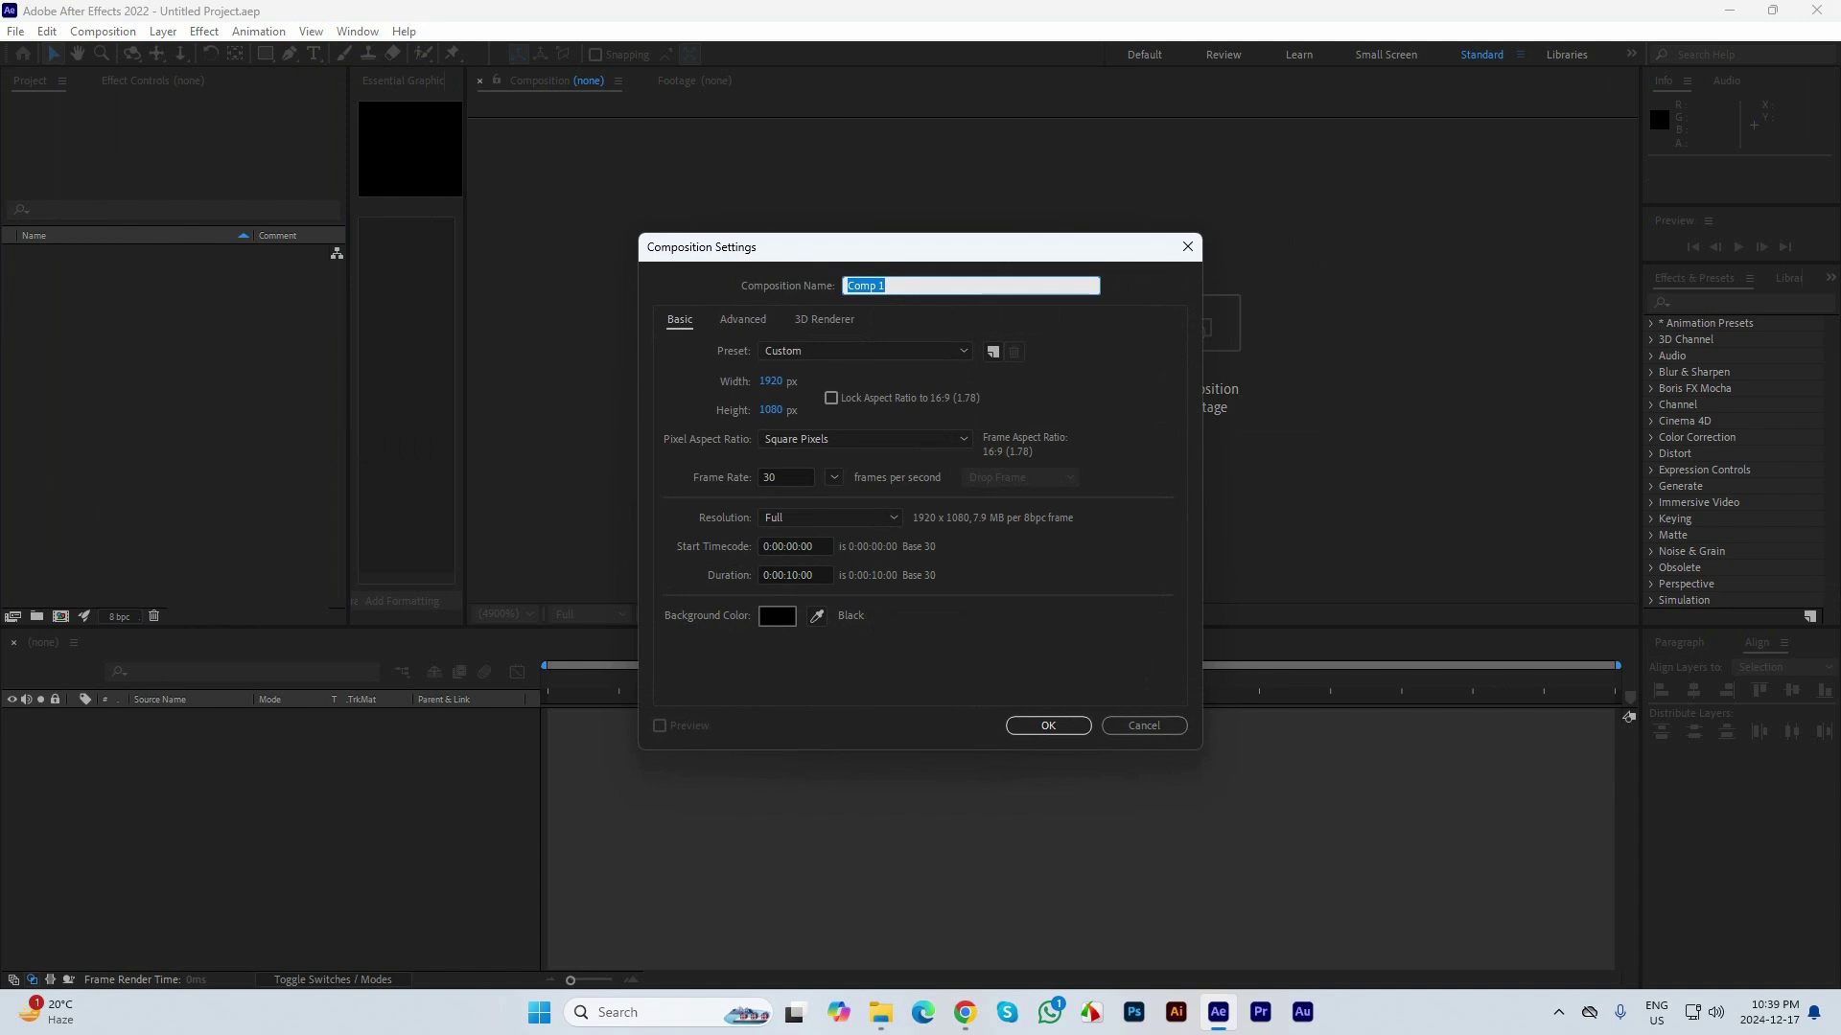
left_click_drag(920, 247, 850, 217)
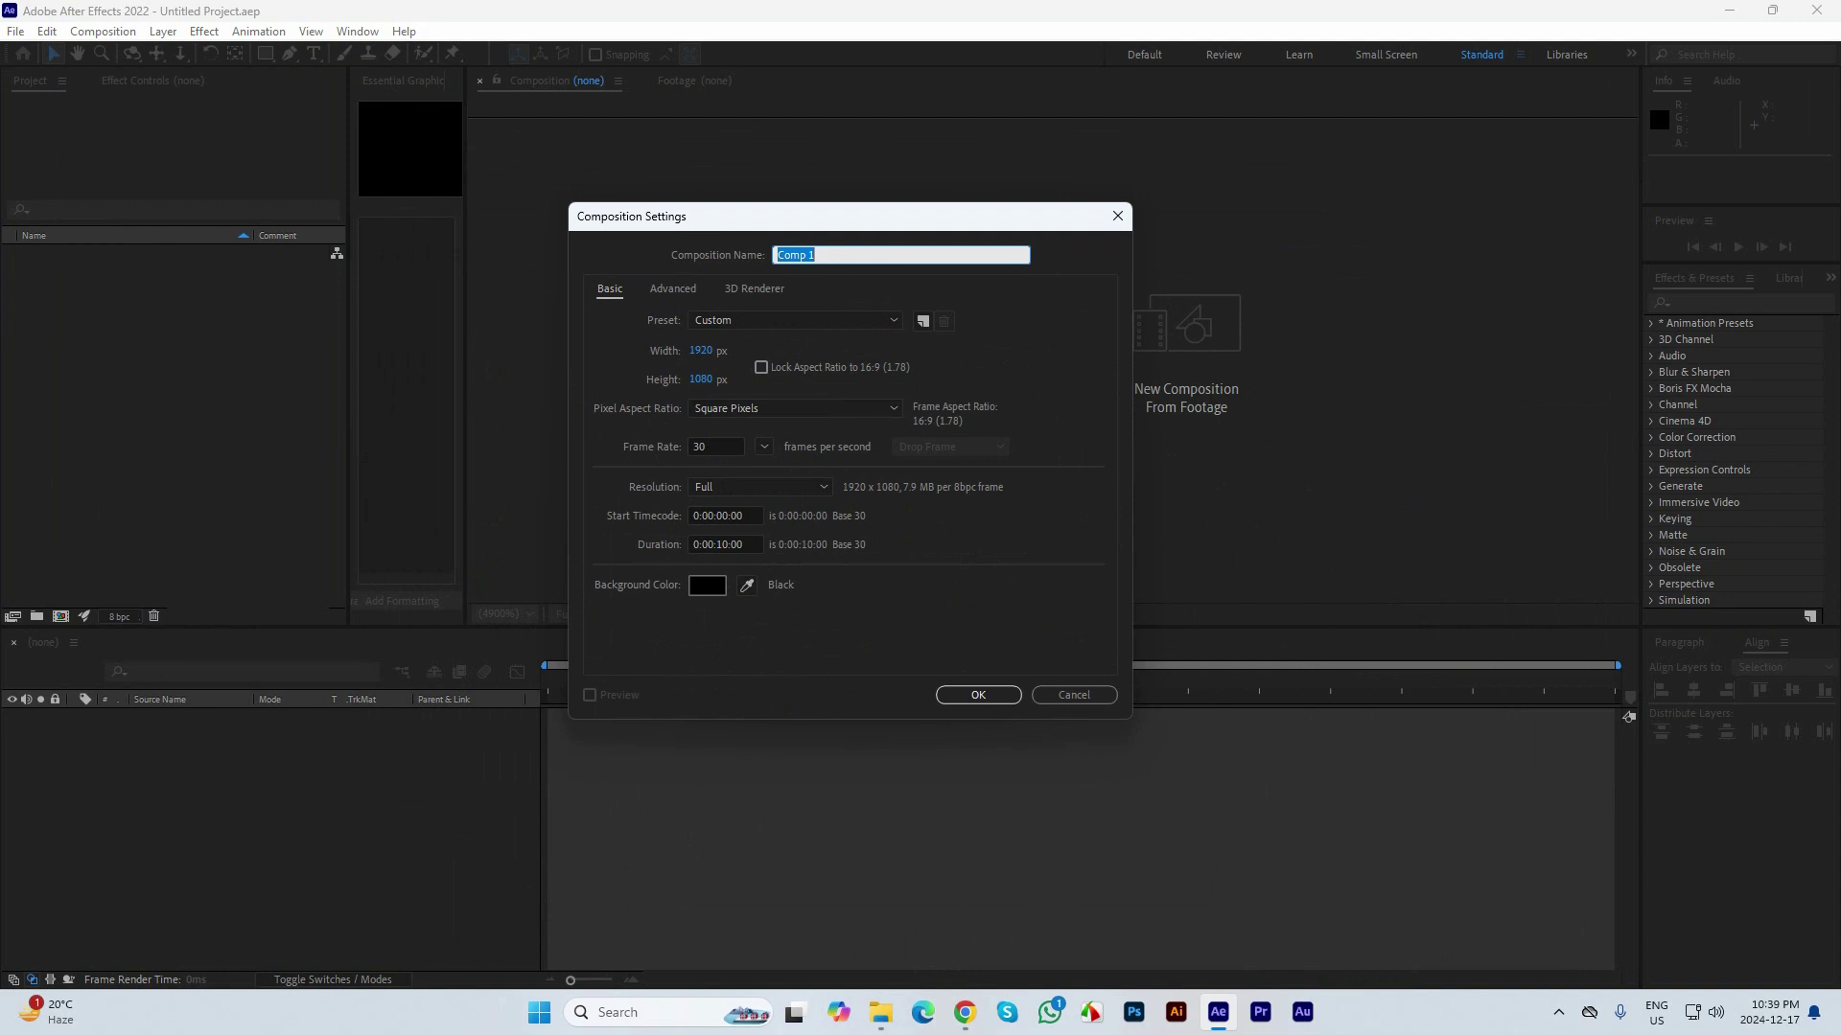
left_click(1074, 694)
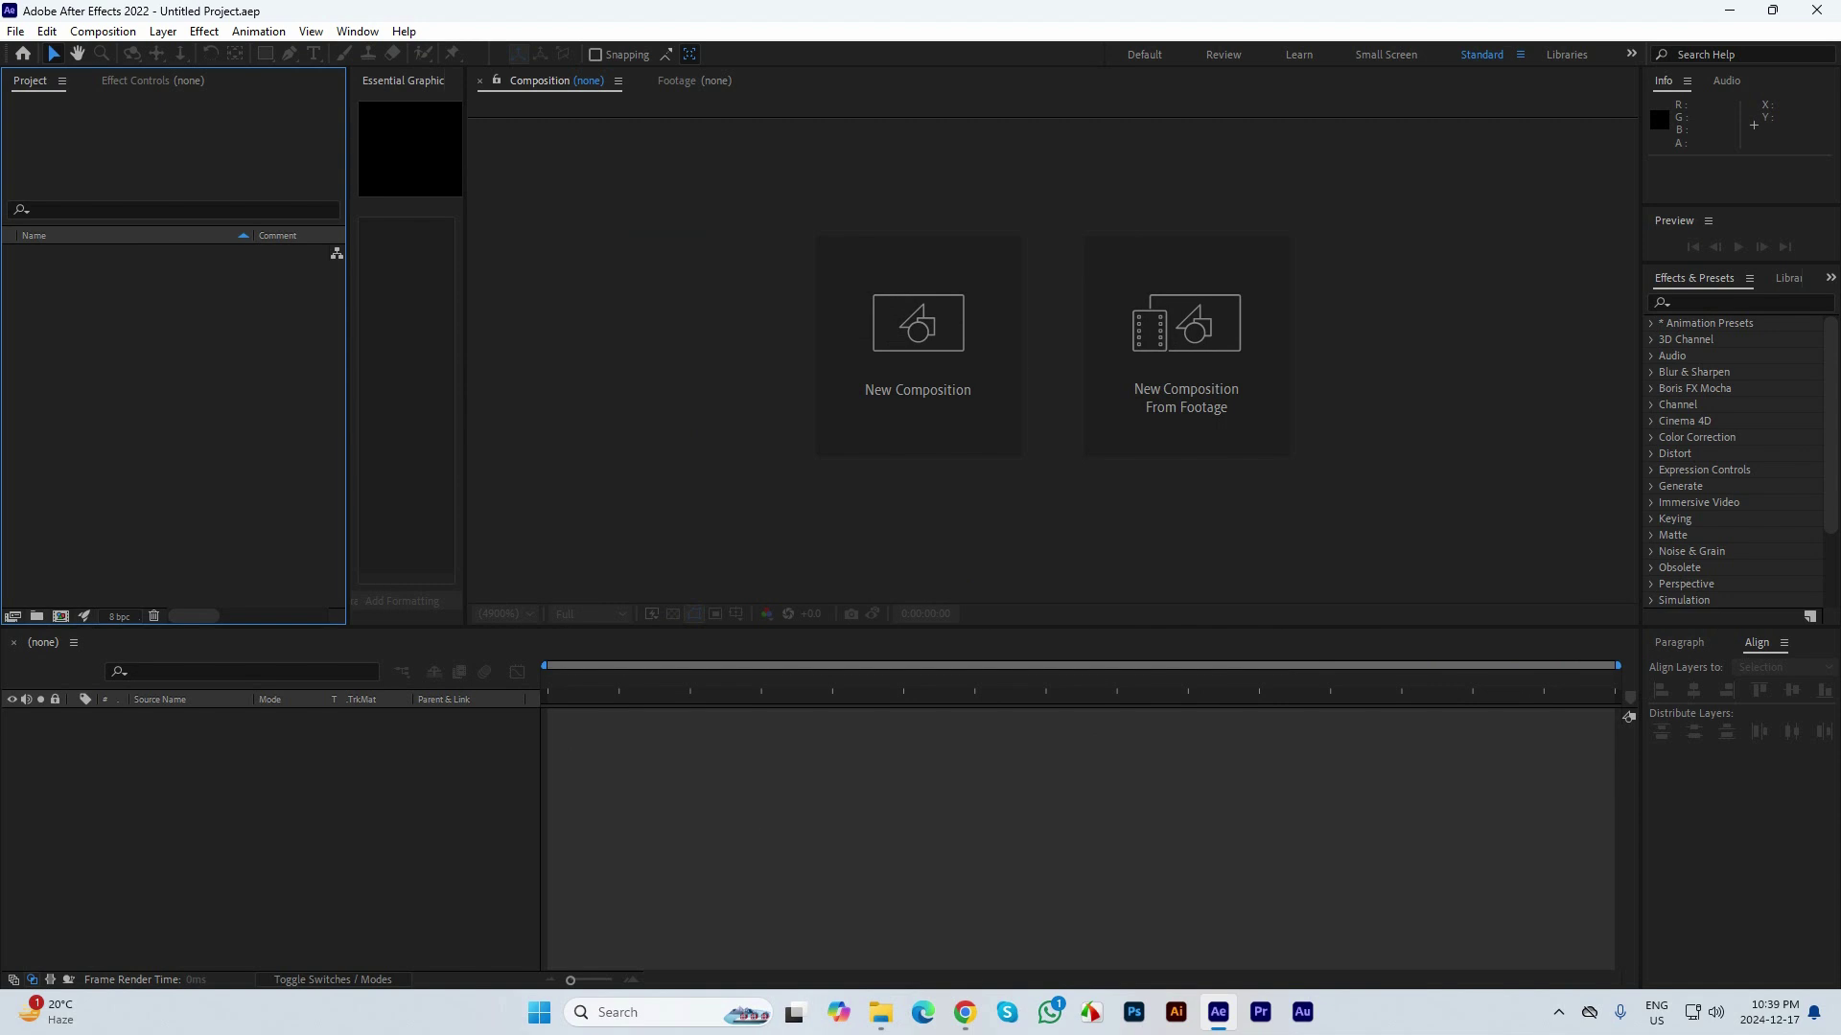
left_click(60, 616)
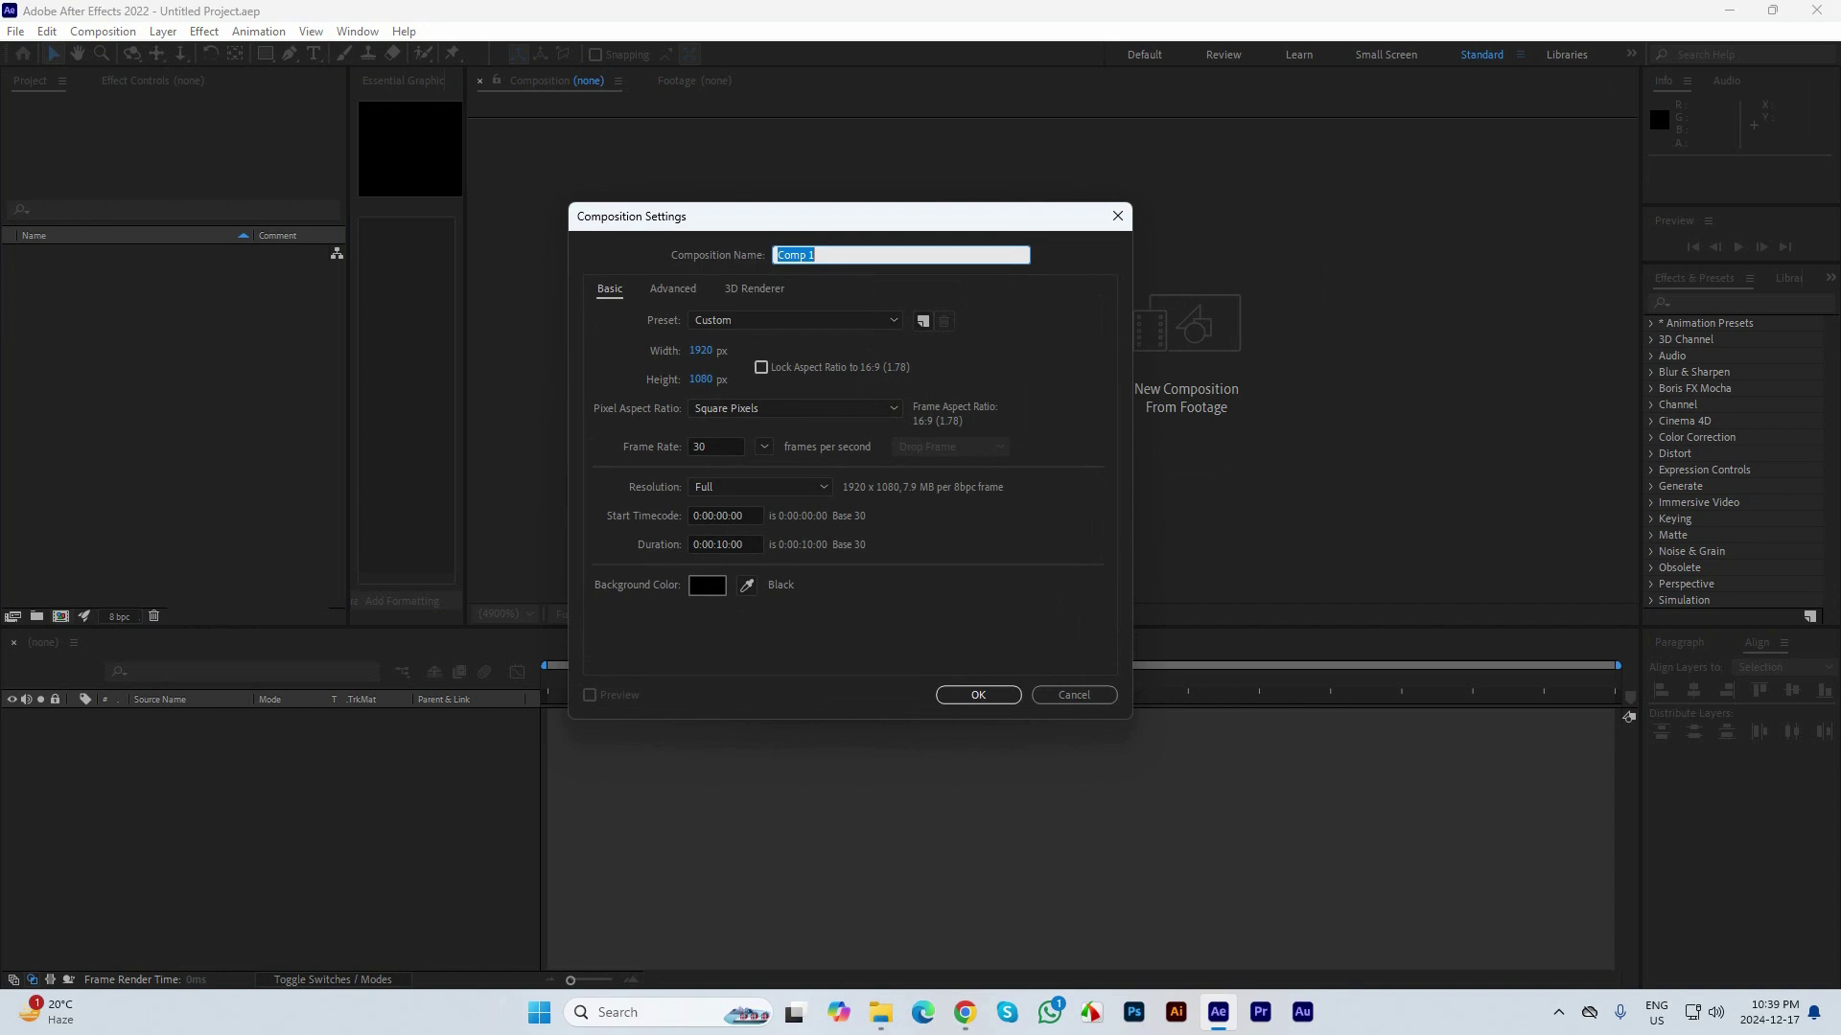
left_click(1074, 695)
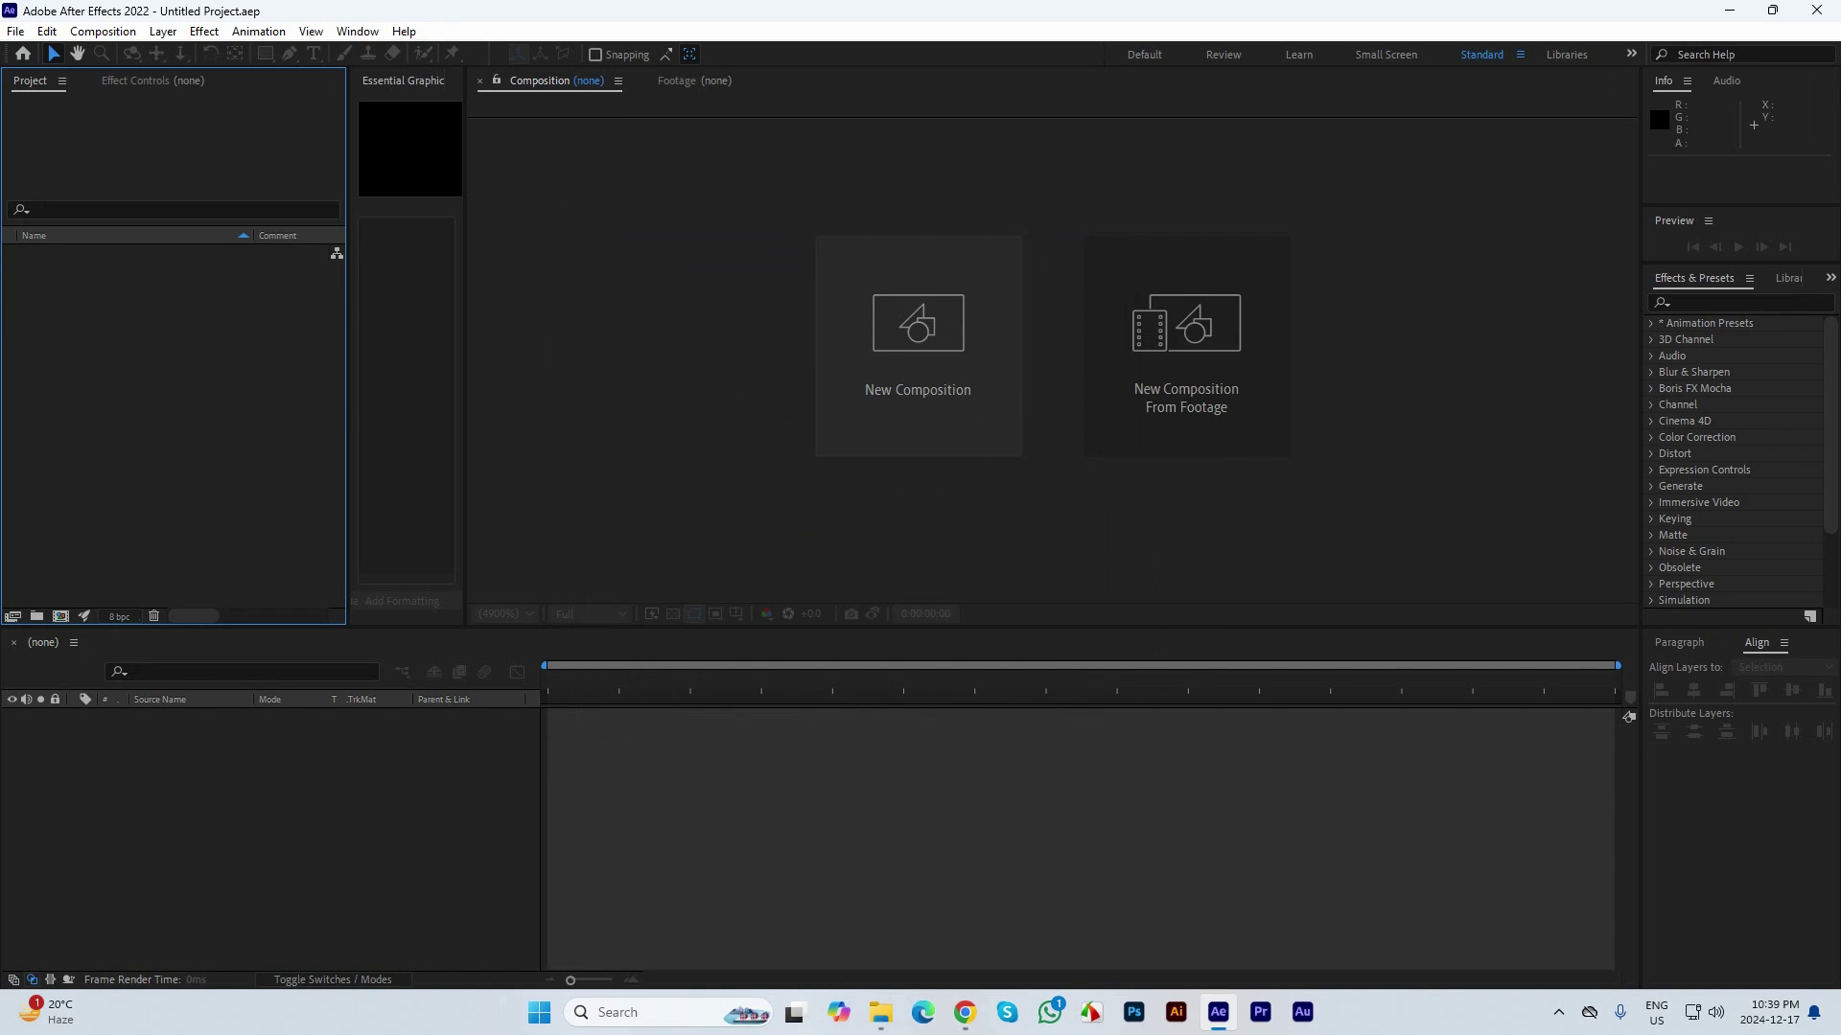
Start a new composition and name it 1st-ani_171224_V1
left_click(917, 345)
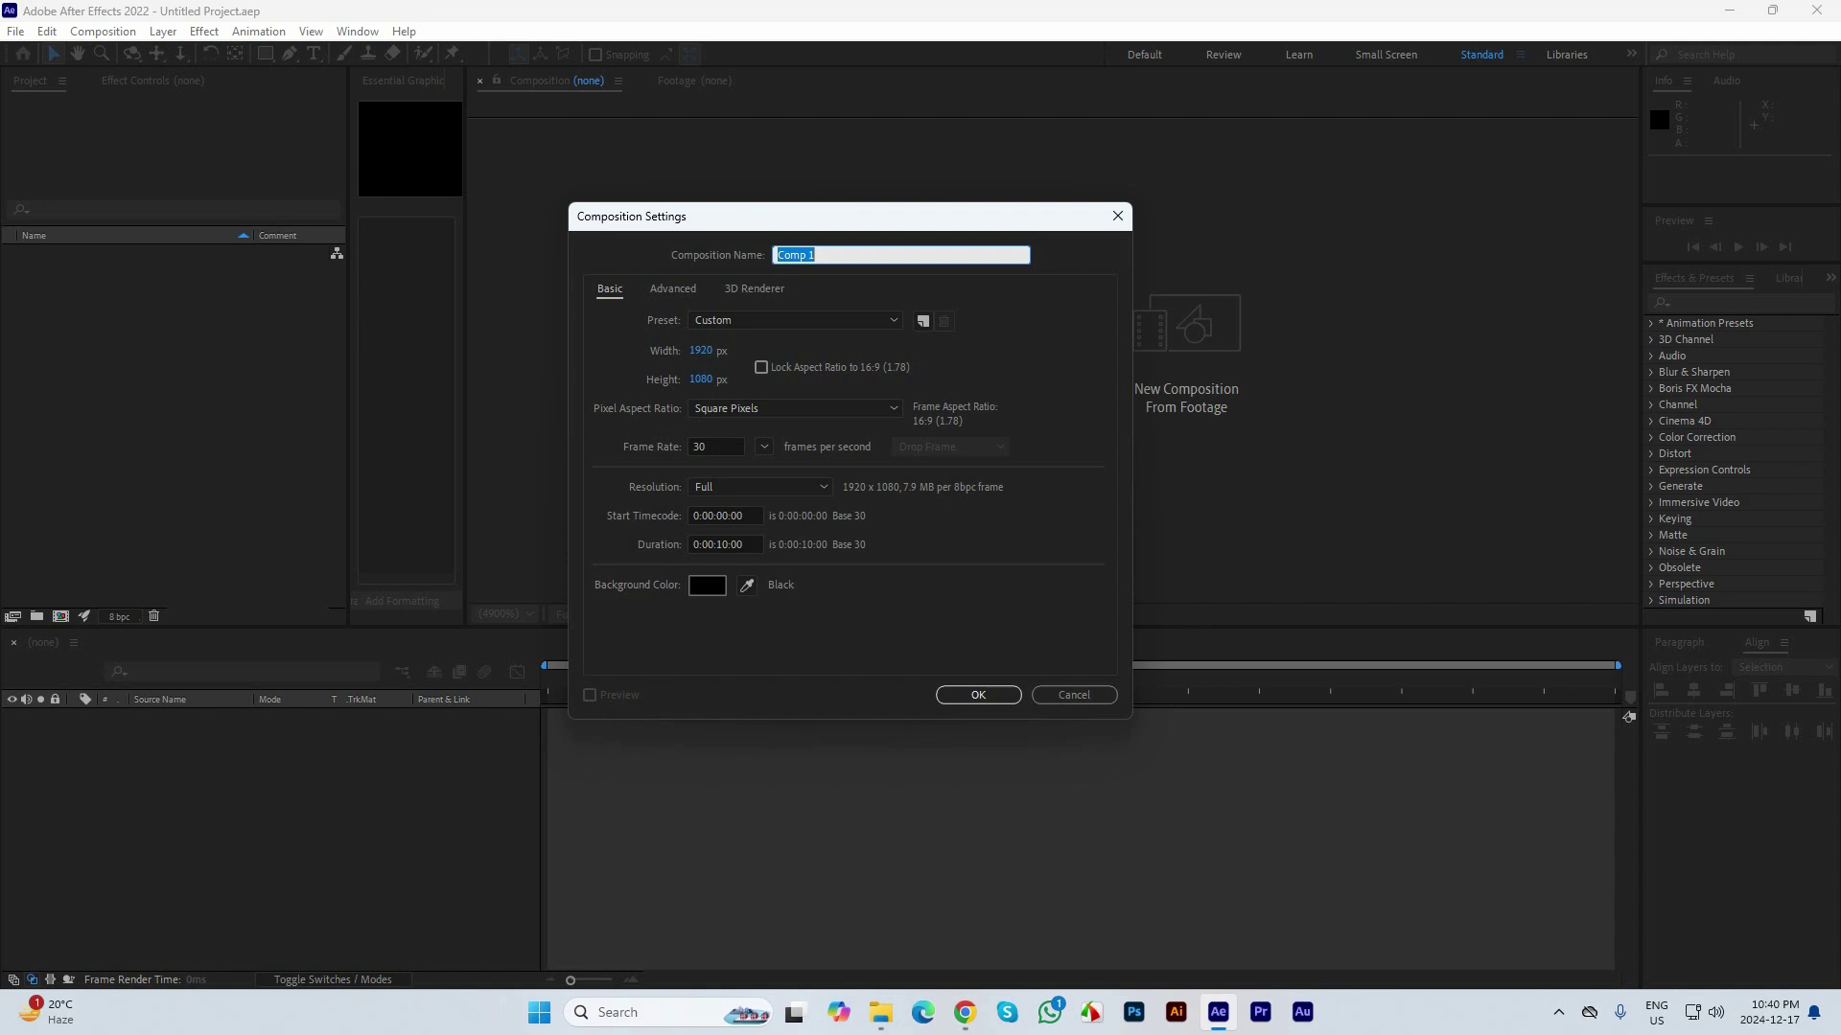
type("1st-")
type("171224_V1")
left_click_drag(851, 255, 816, 255)
left_click(870, 255)
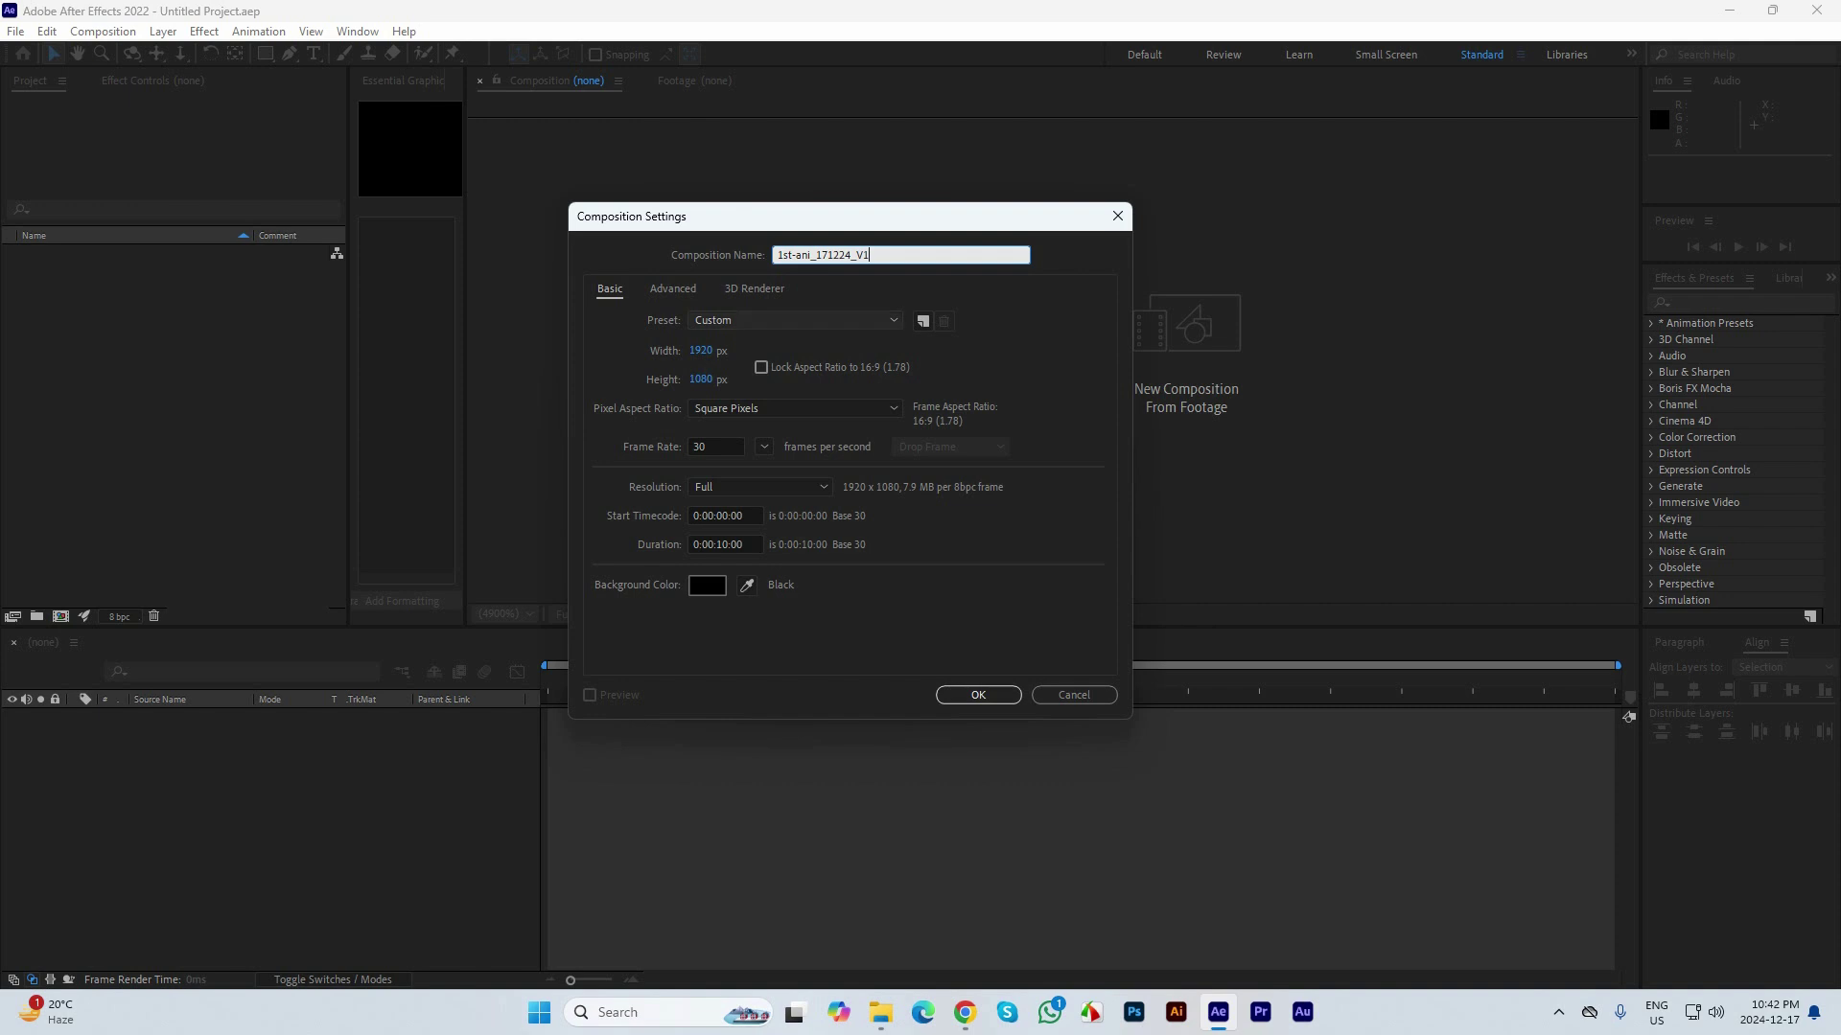
Examine the available composition presets and the width value in the composition settings
key("super+plus")
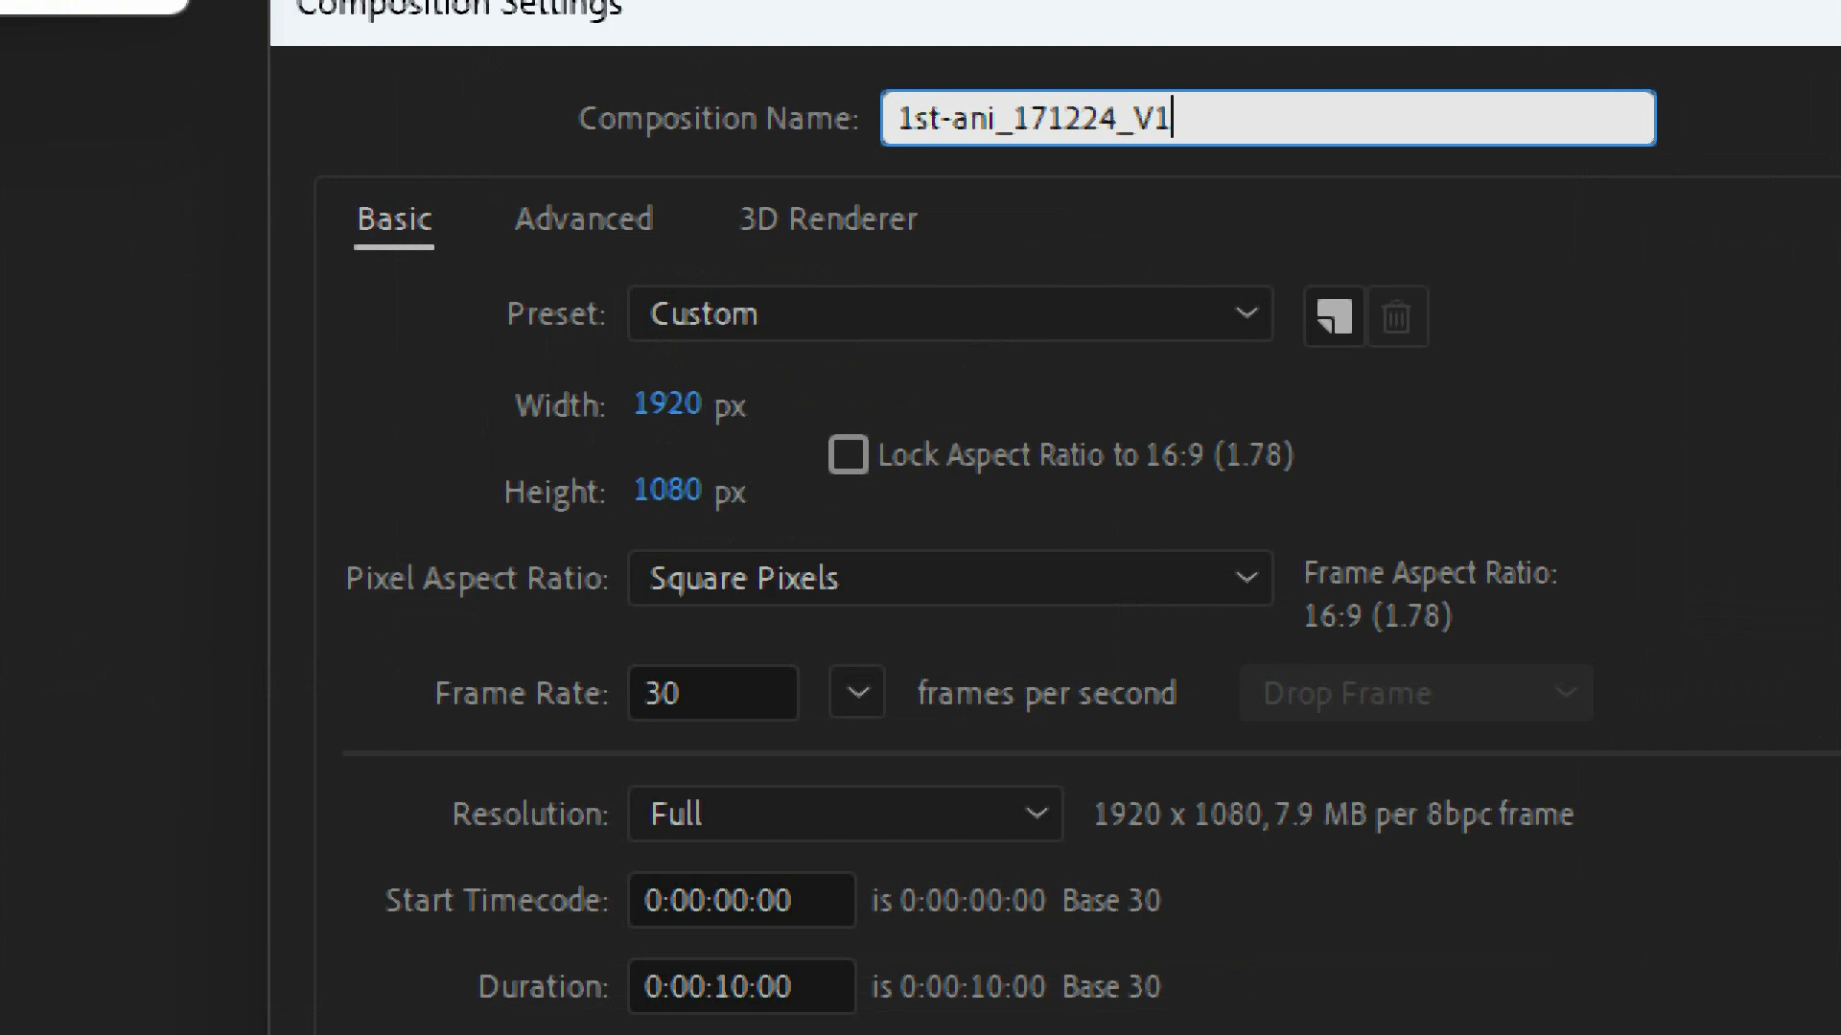
left_click(949, 314)
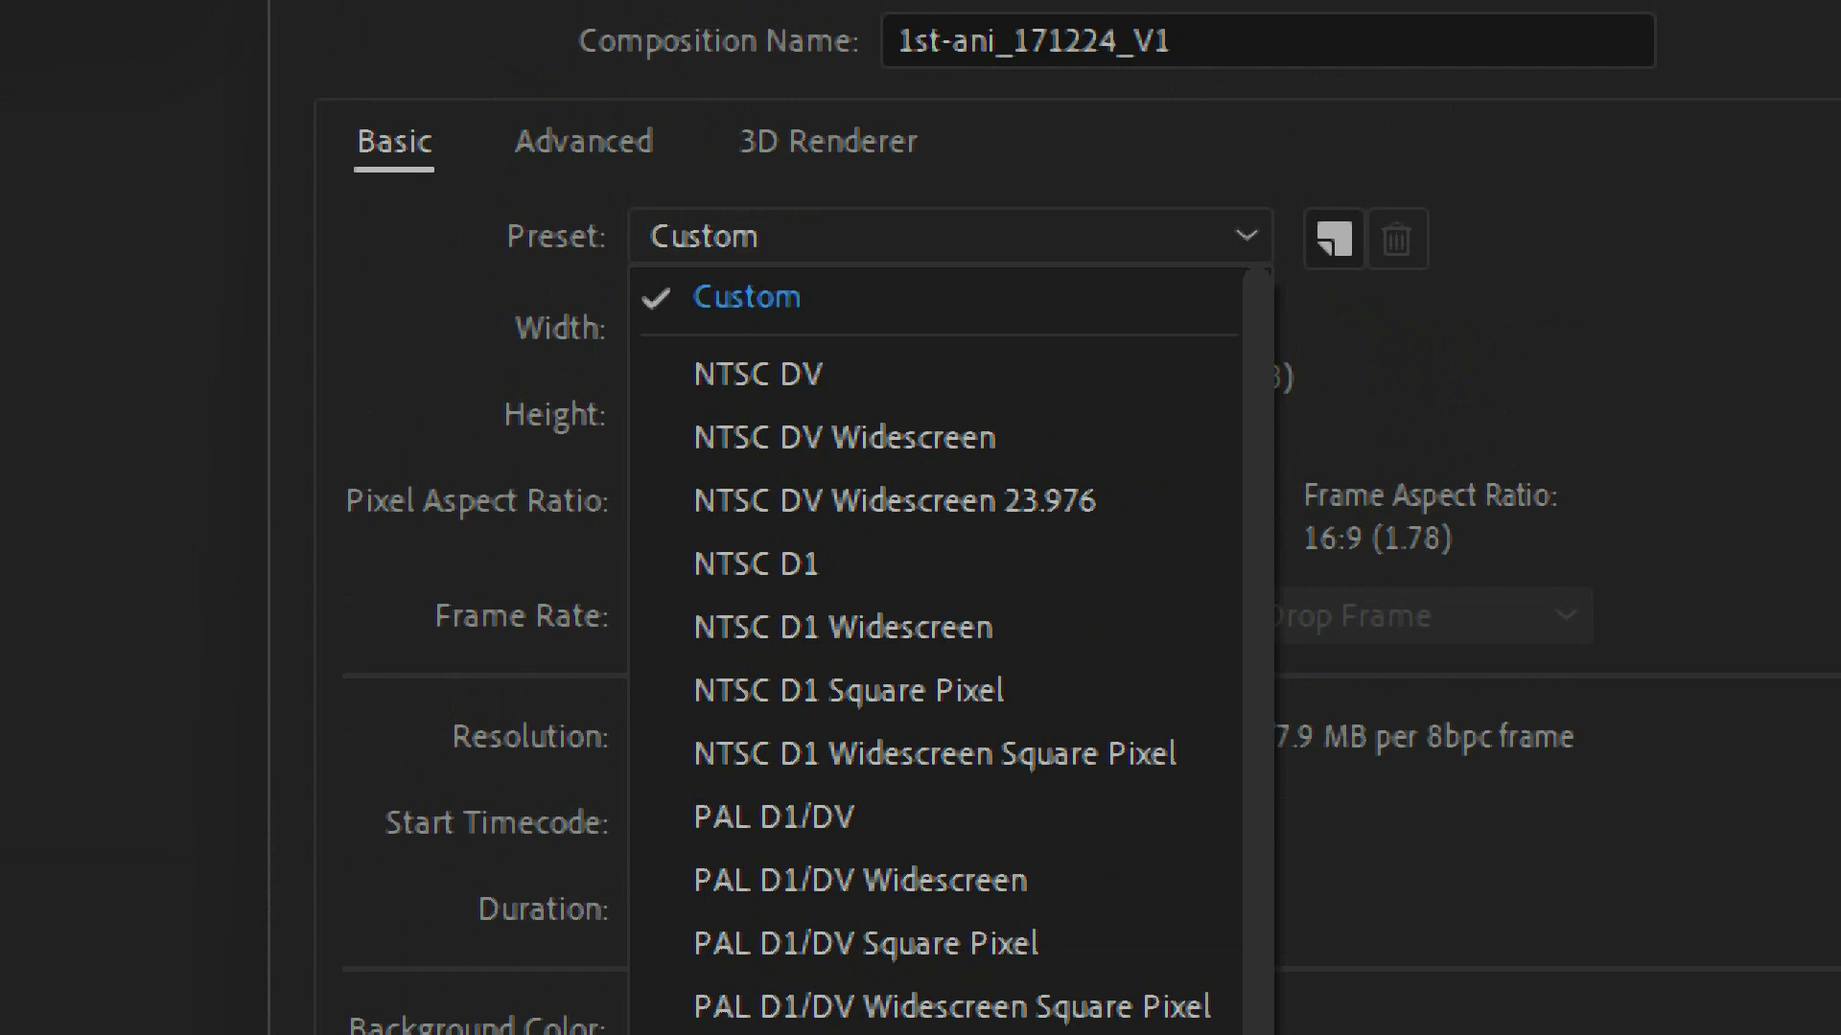
key("Escape")
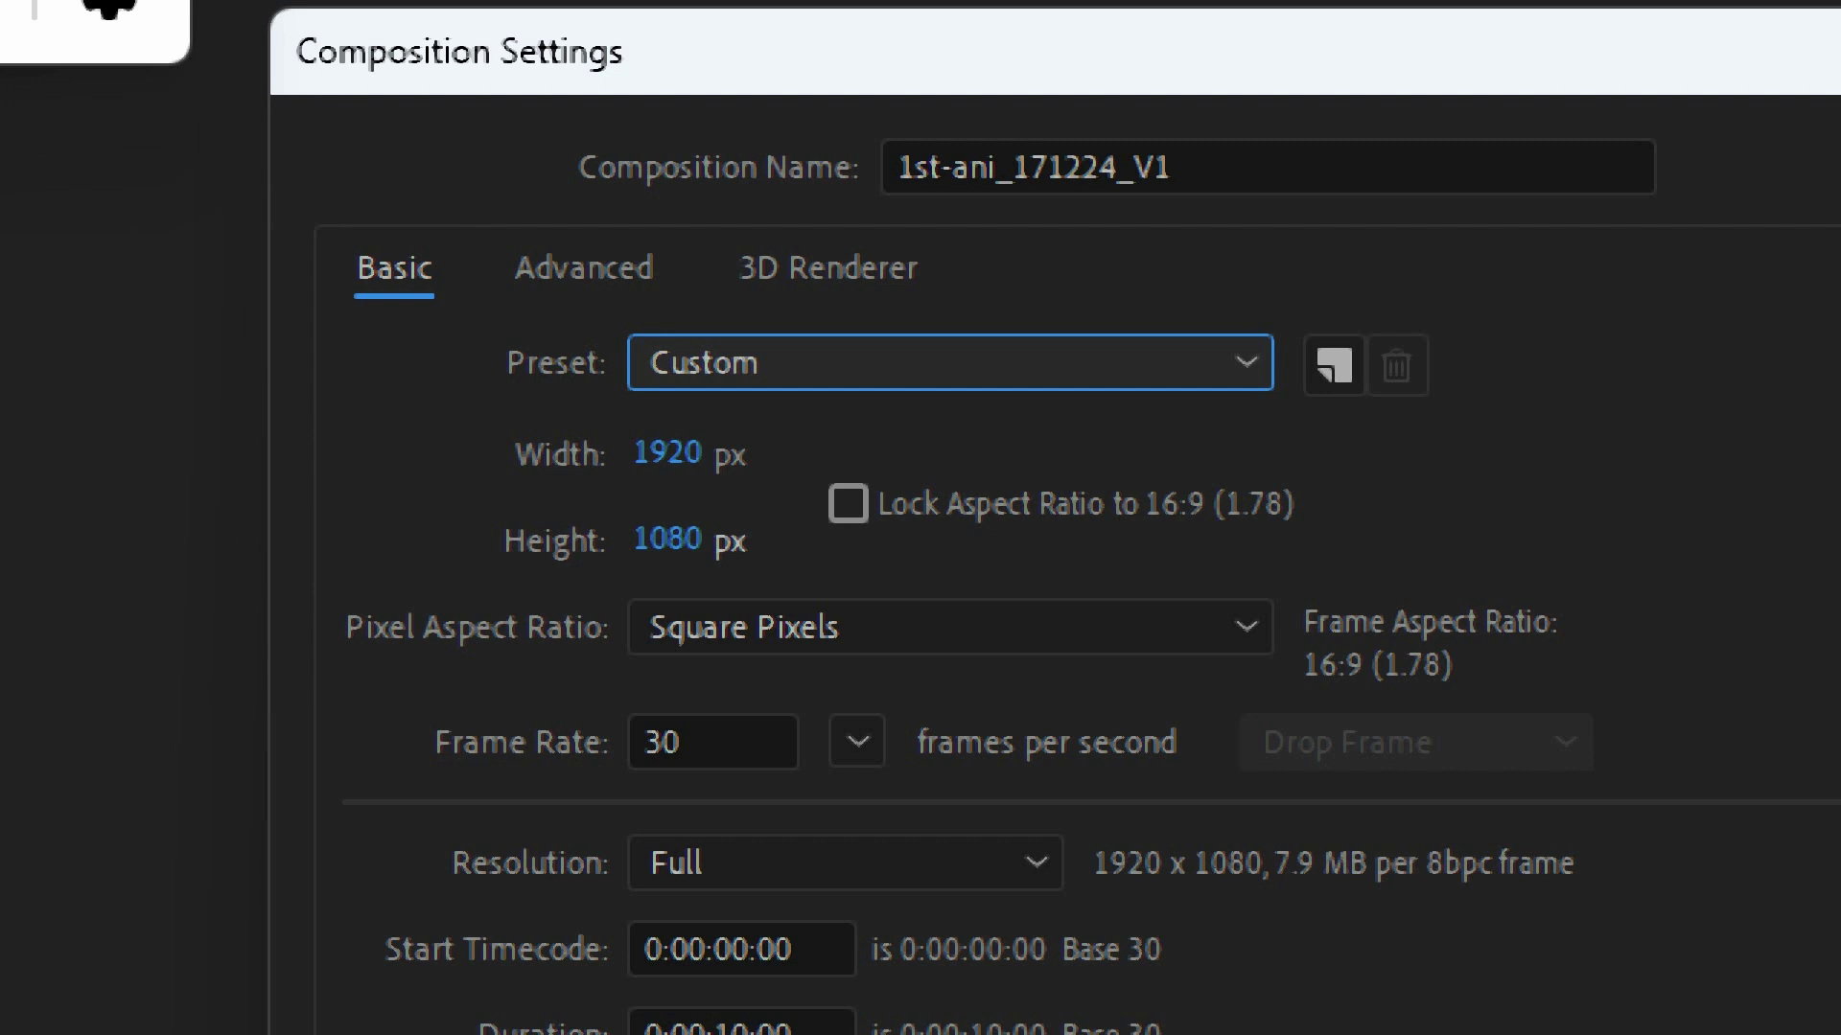
key("Tab")
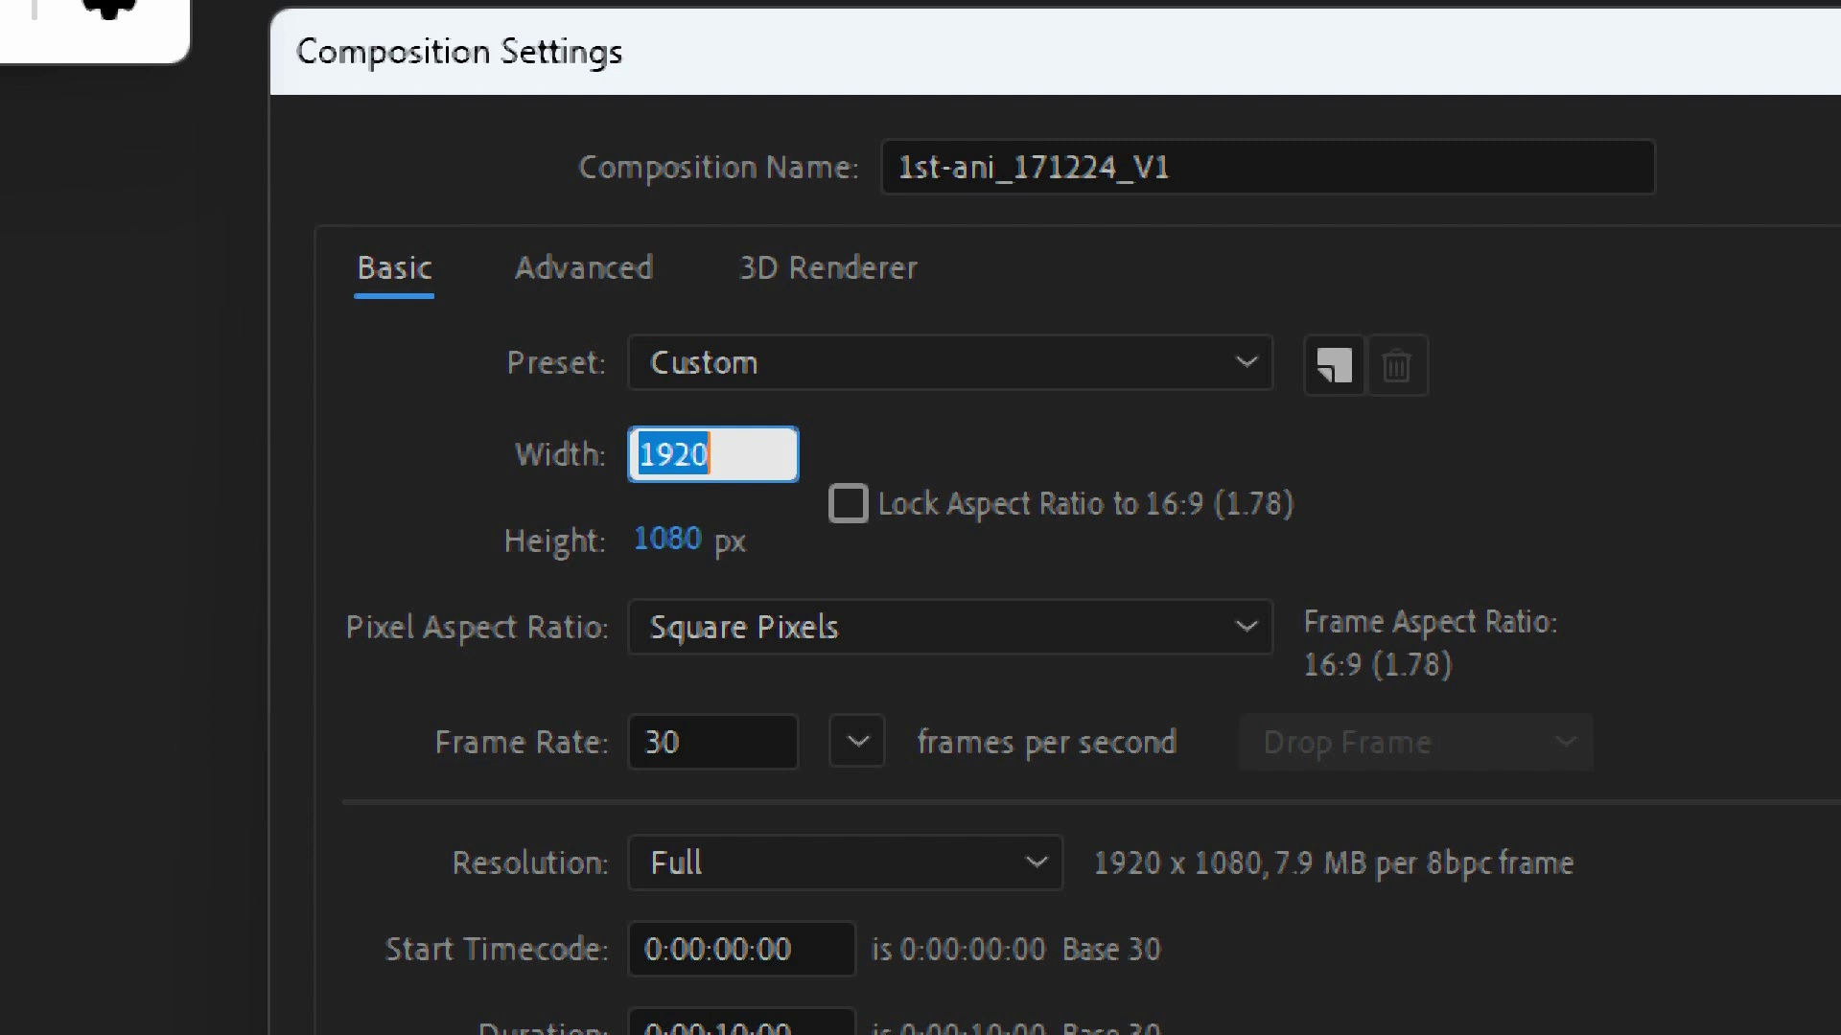
key("Right")
key("shift+Left")
key("shift+Left")
key("shift+Left")
key("shift+Left")
key("Tab")
key("shift+Tab")
key("Return")
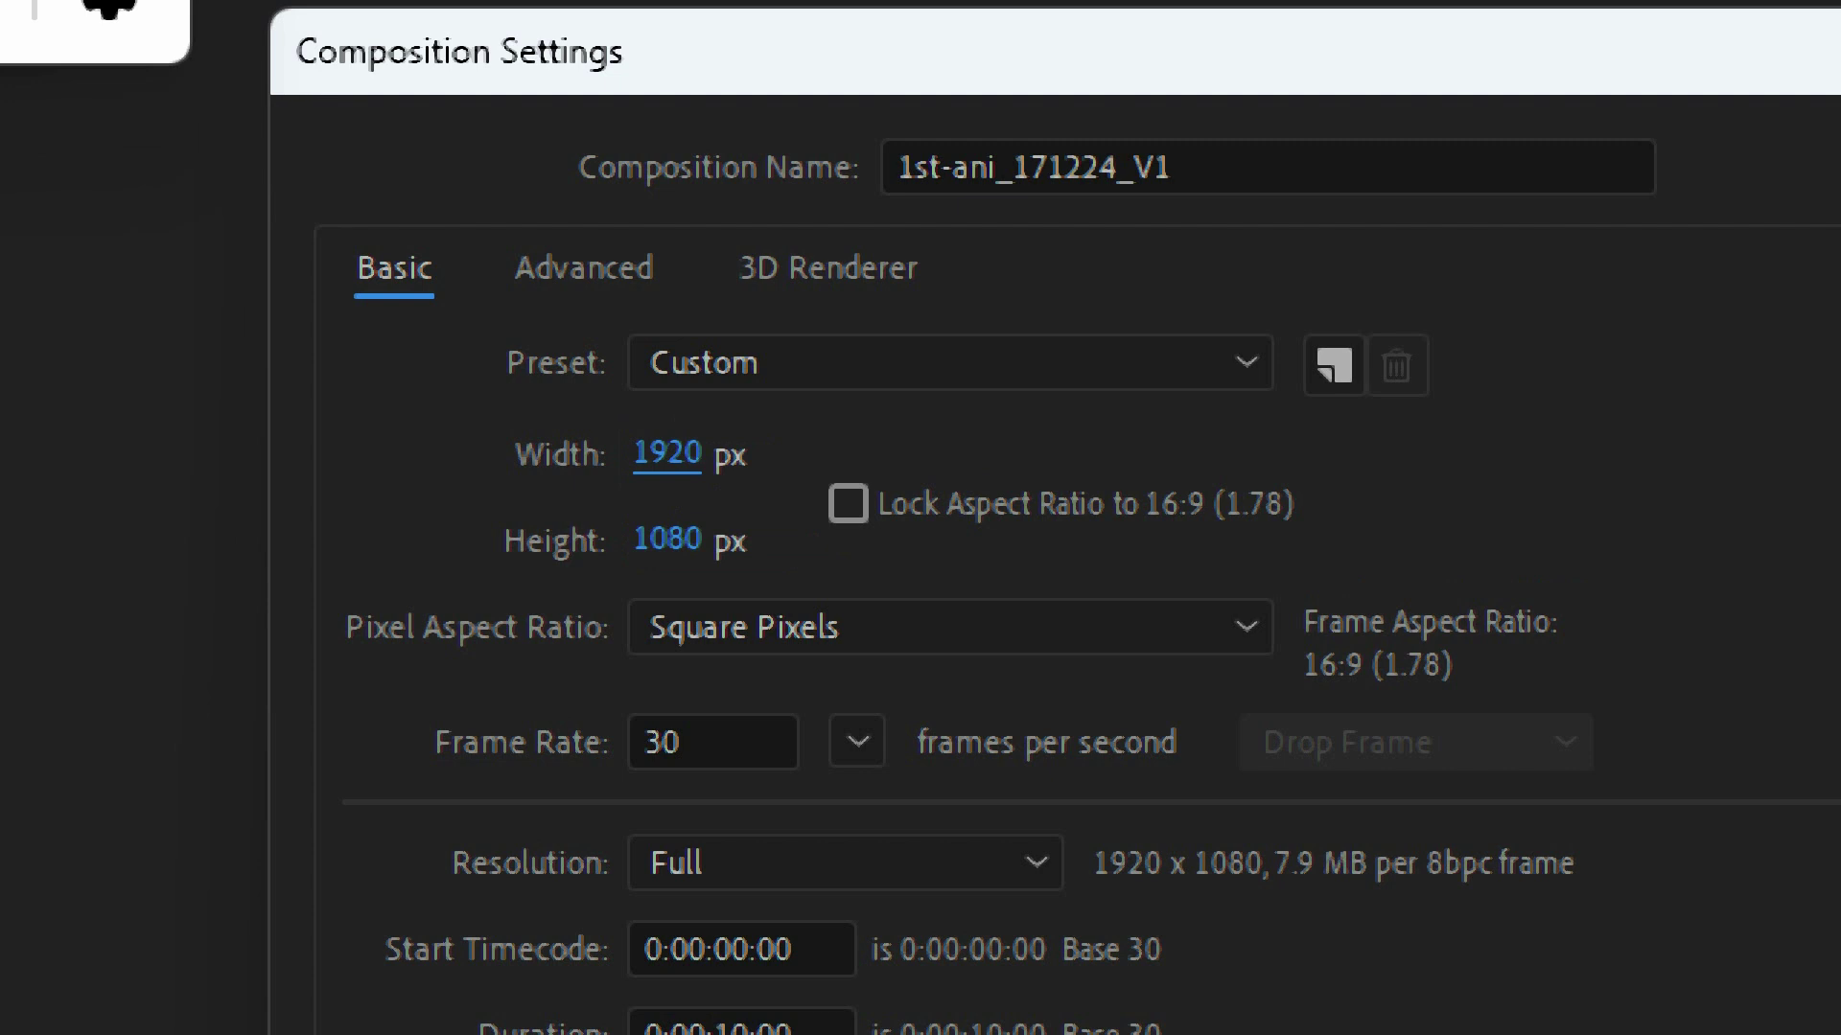
Lock the aspect ratio to 16:9 and set the composition width to 1280 px
left_click(668, 452)
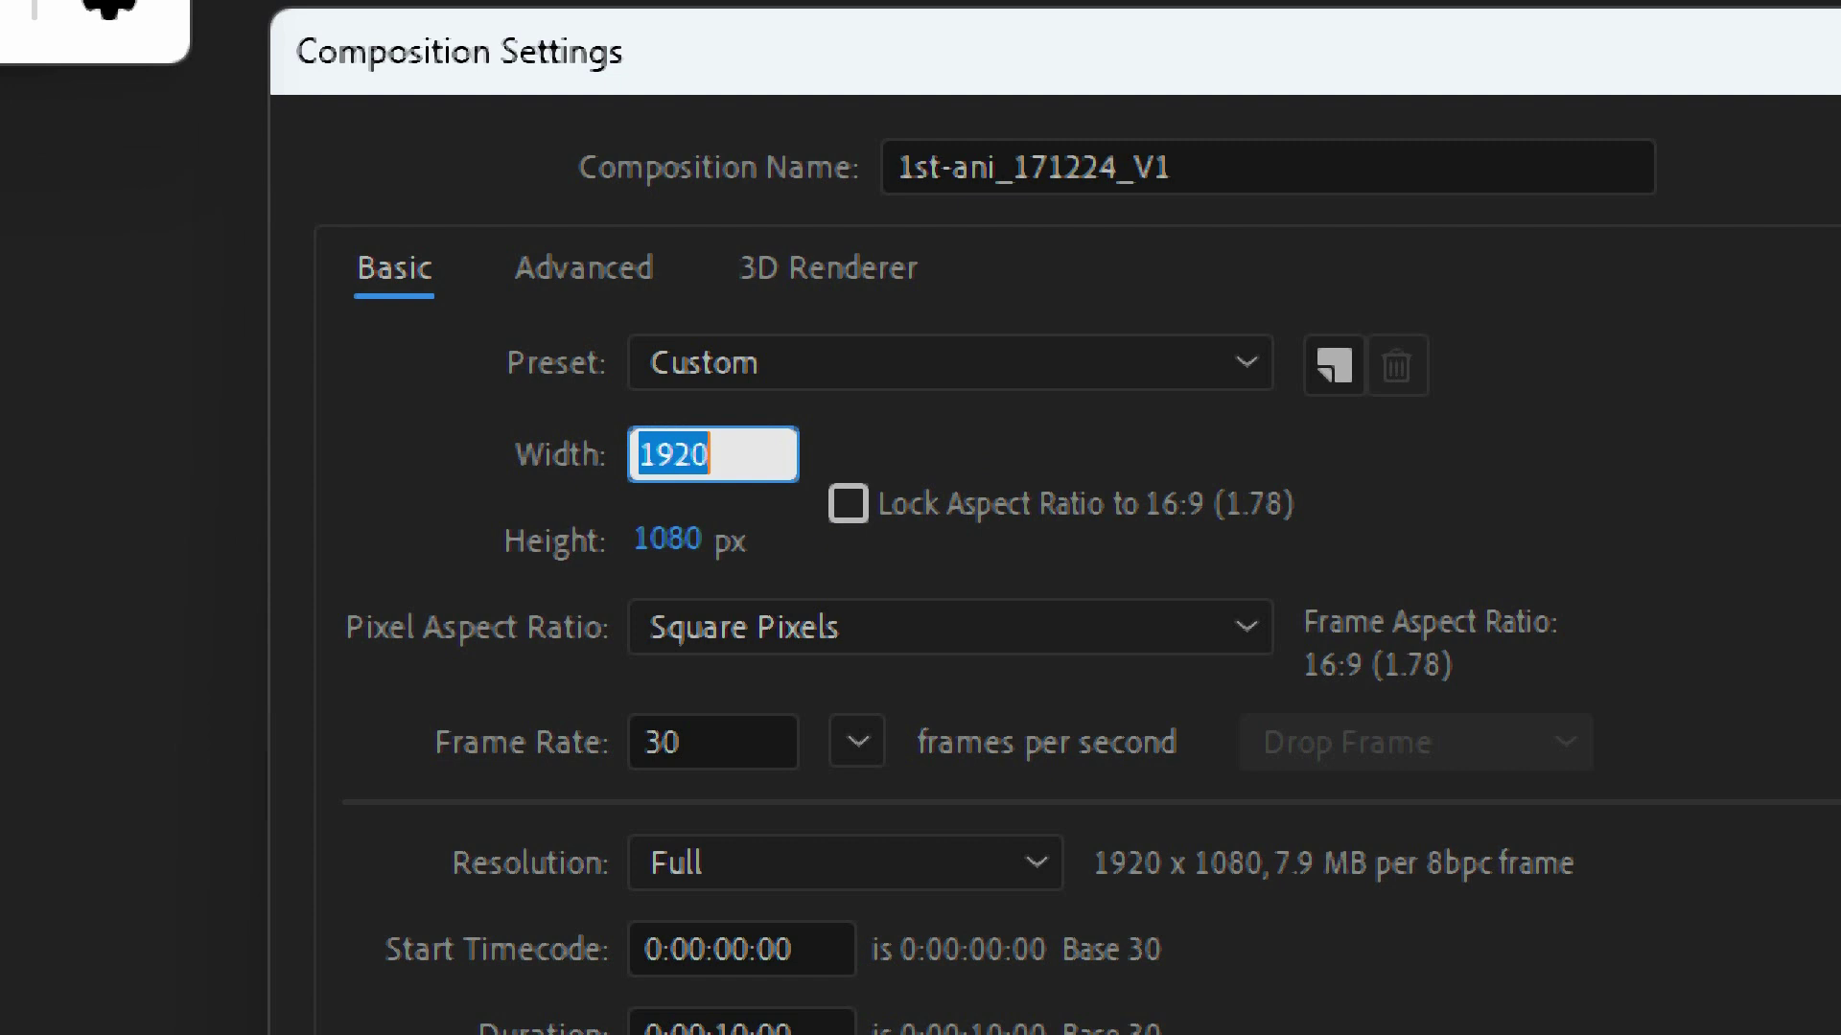
key("Tab")
key("space")
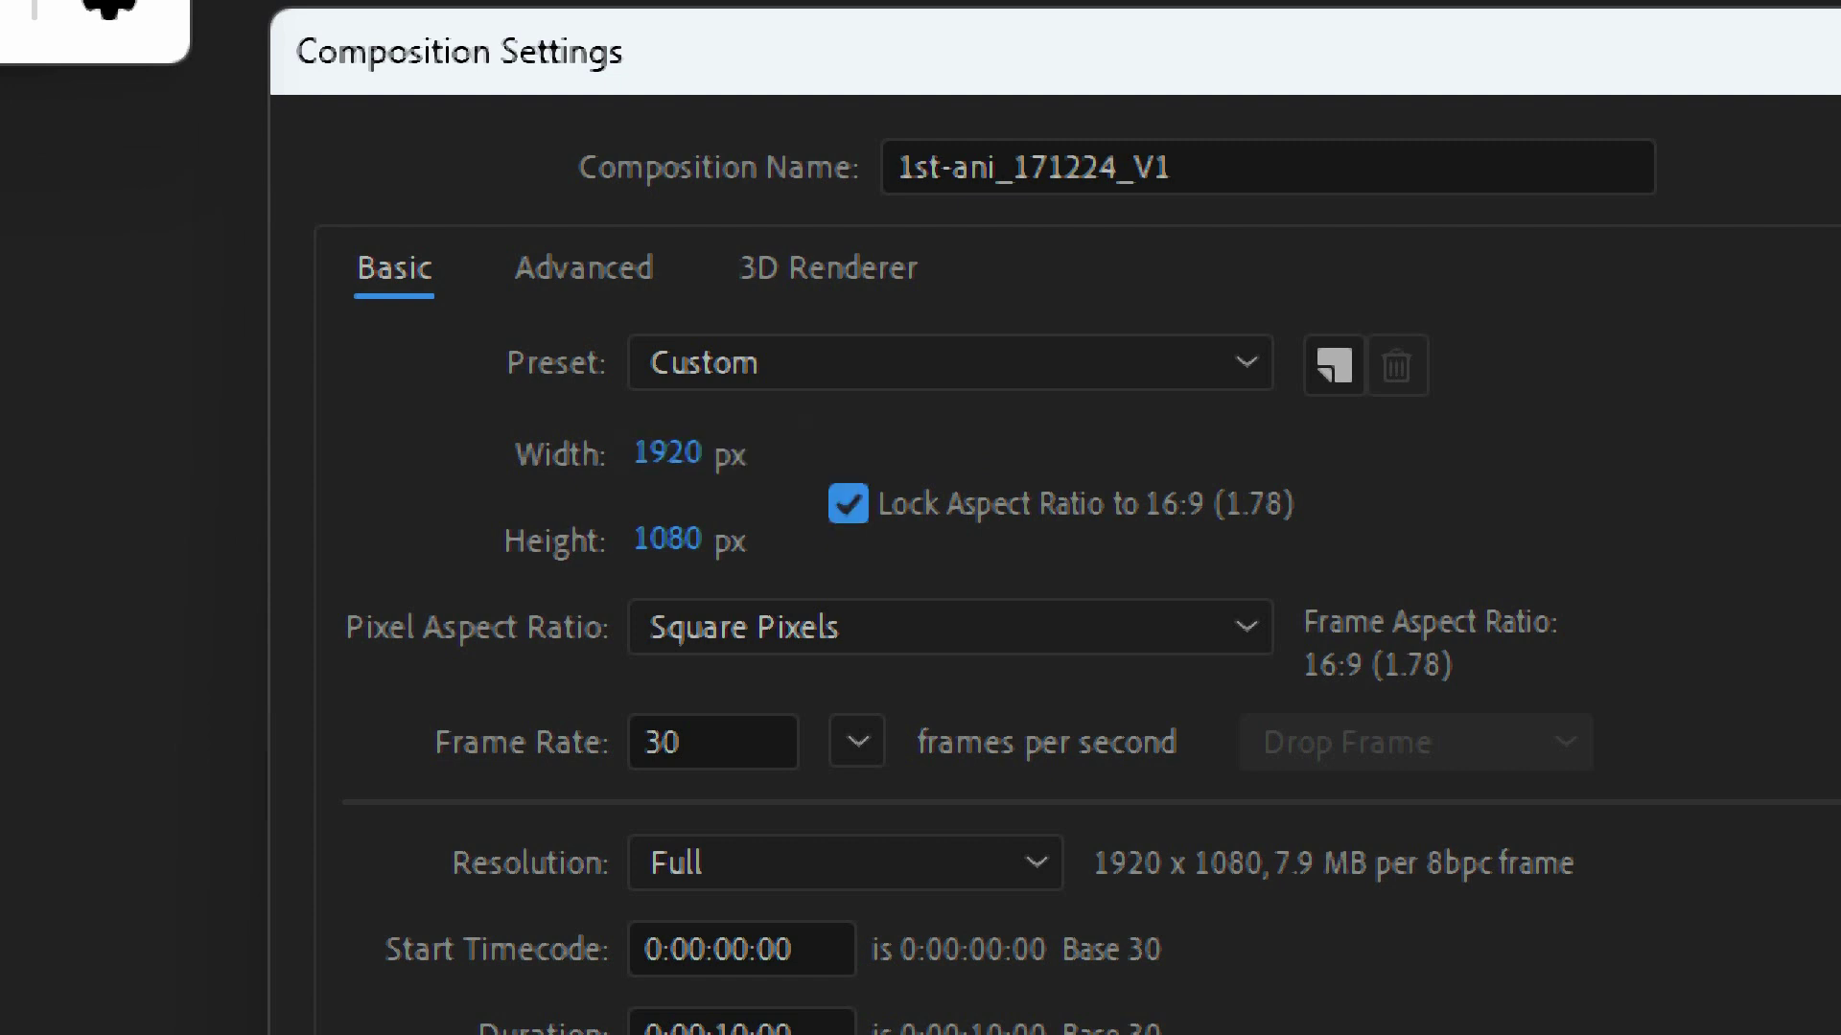
left_click_drag(667, 452, 784, 453)
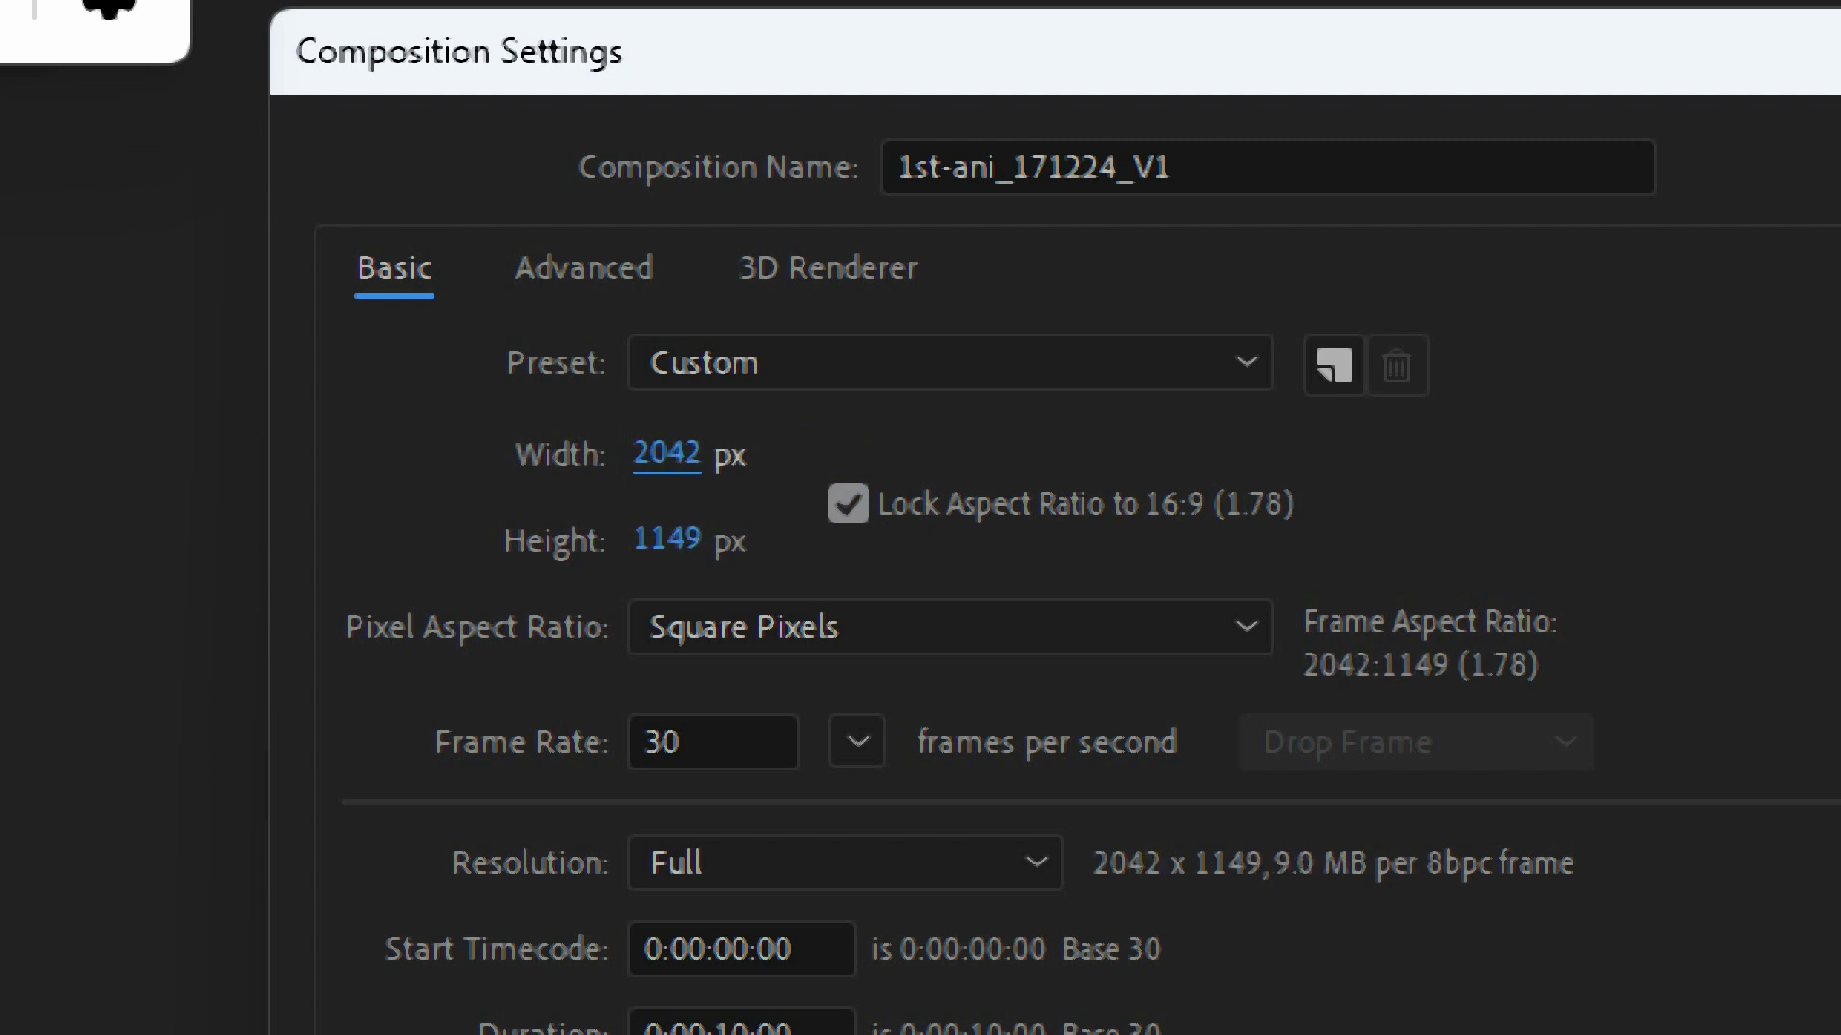
left_click(667, 453)
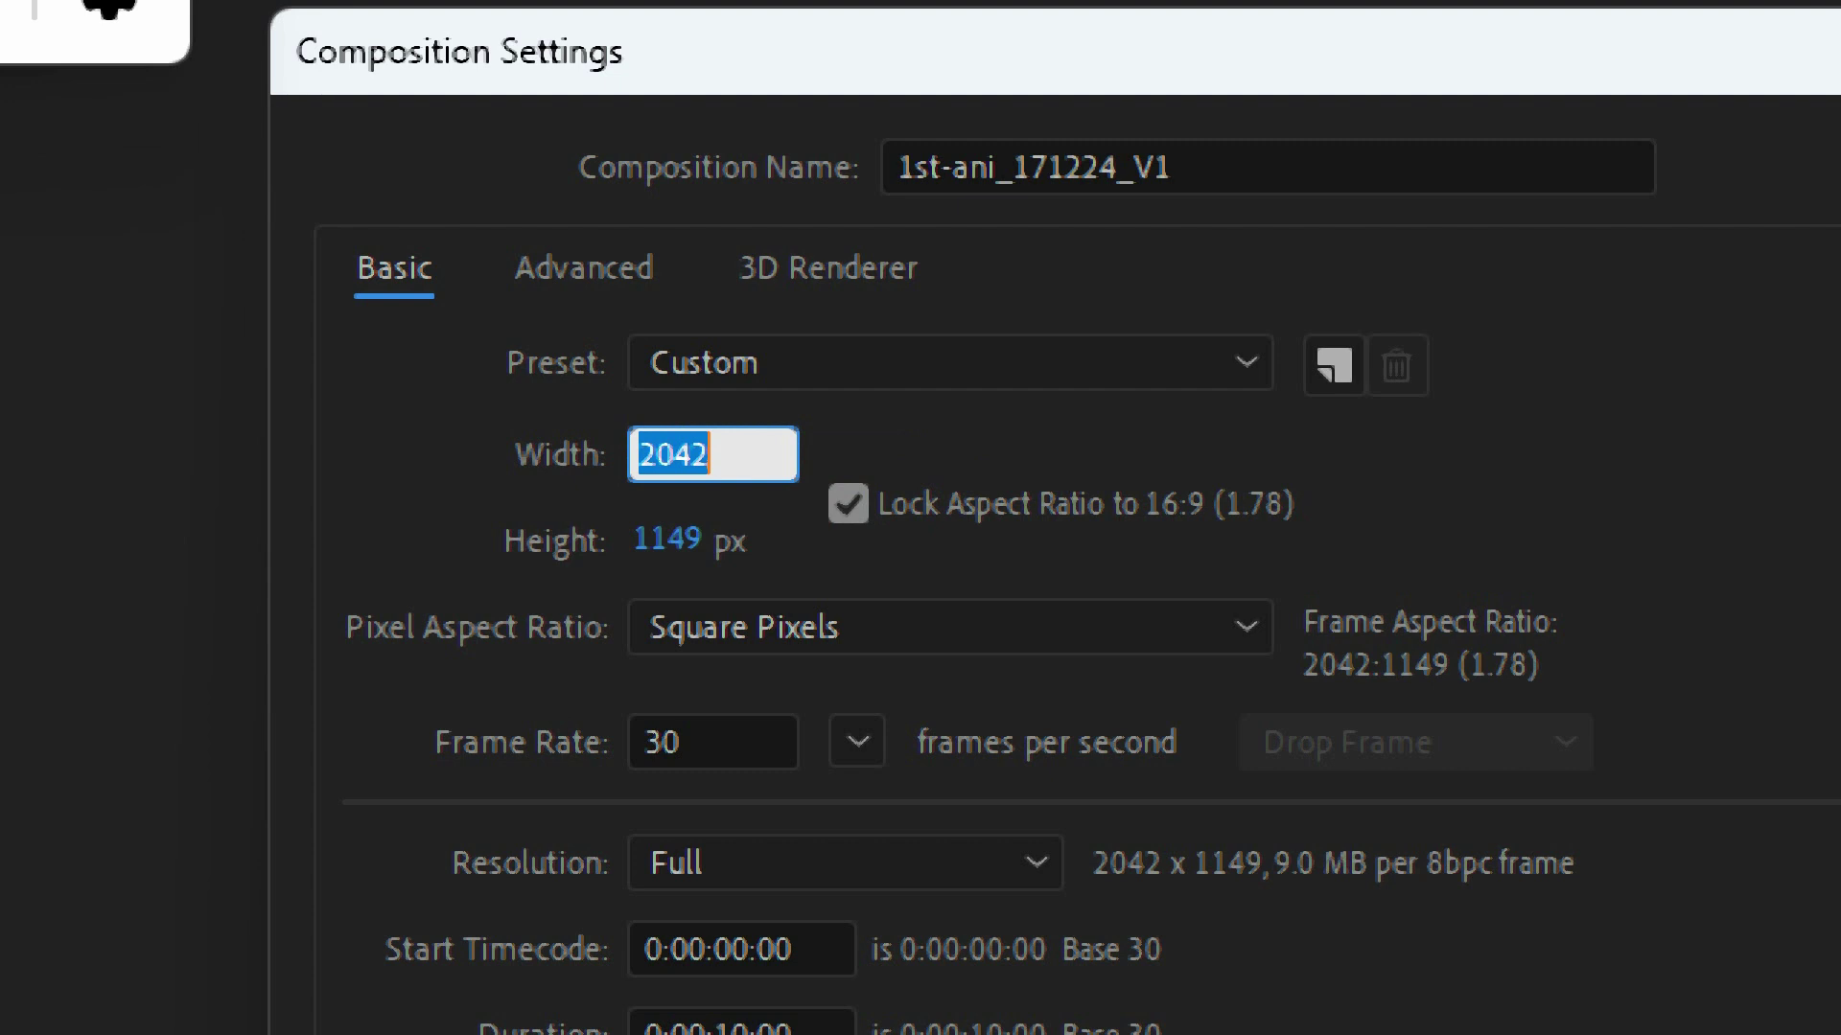
type("1280")
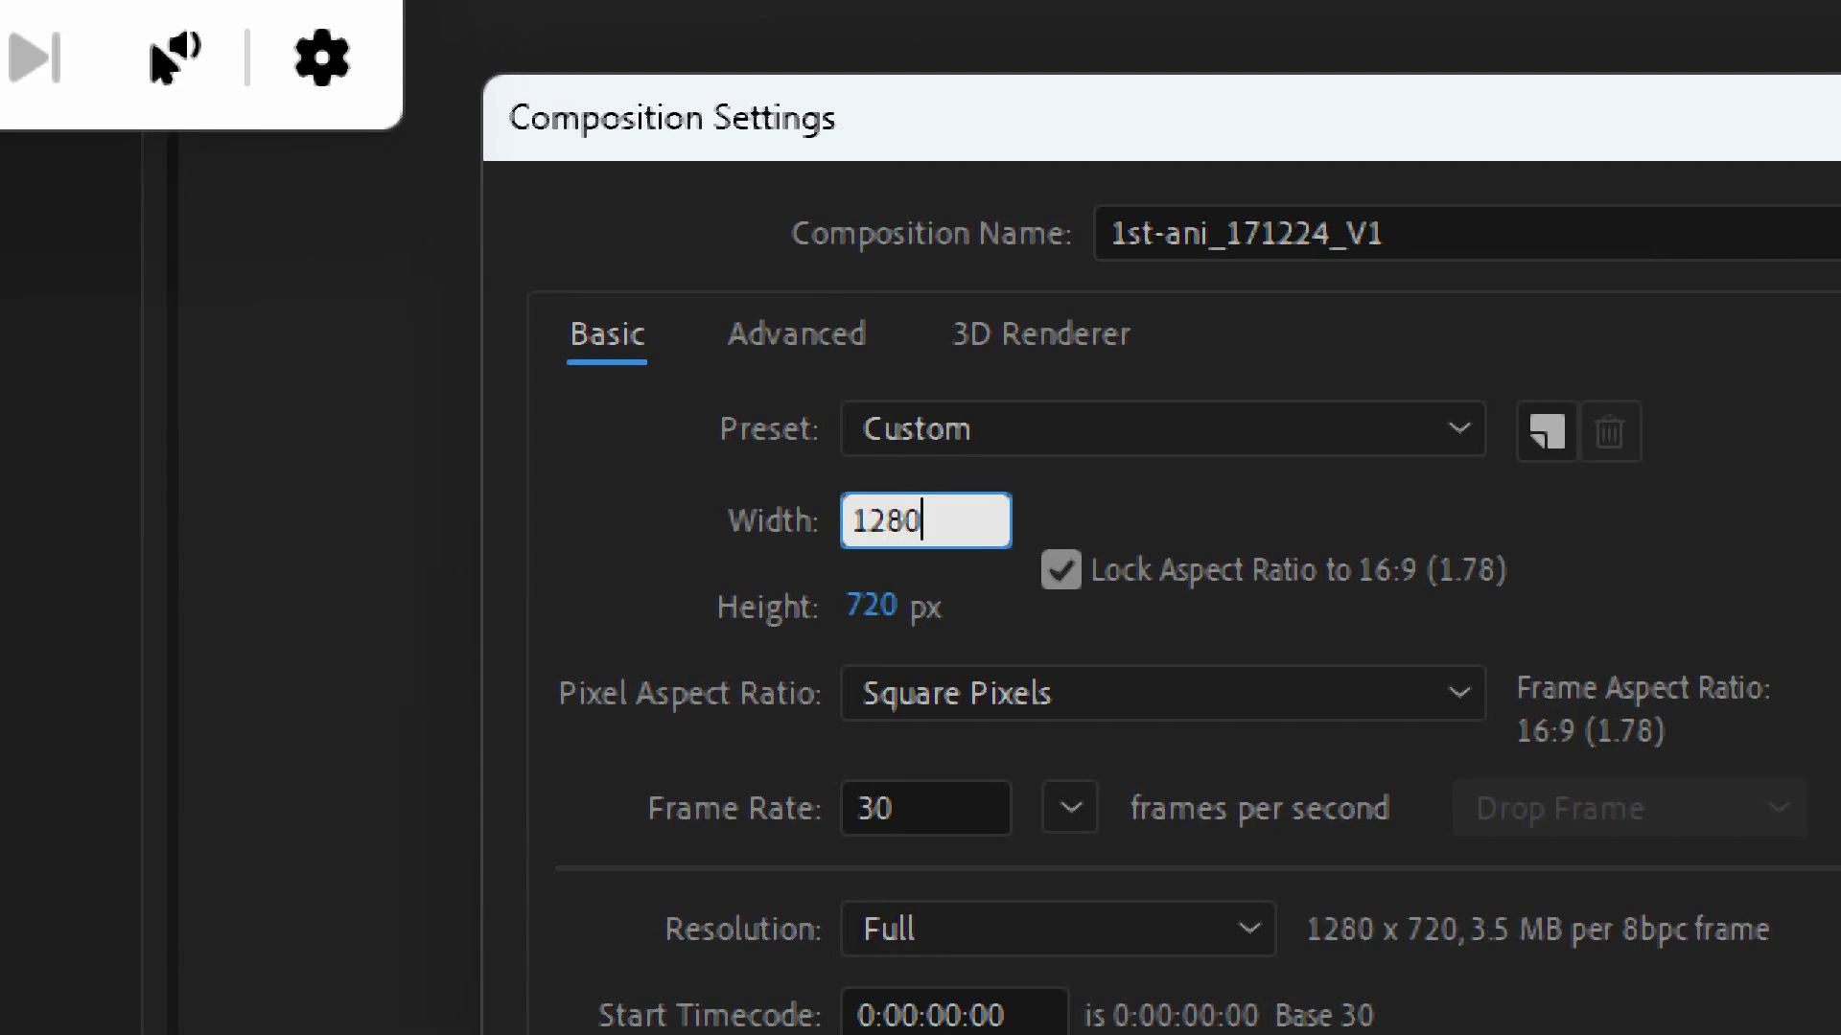
key("Return")
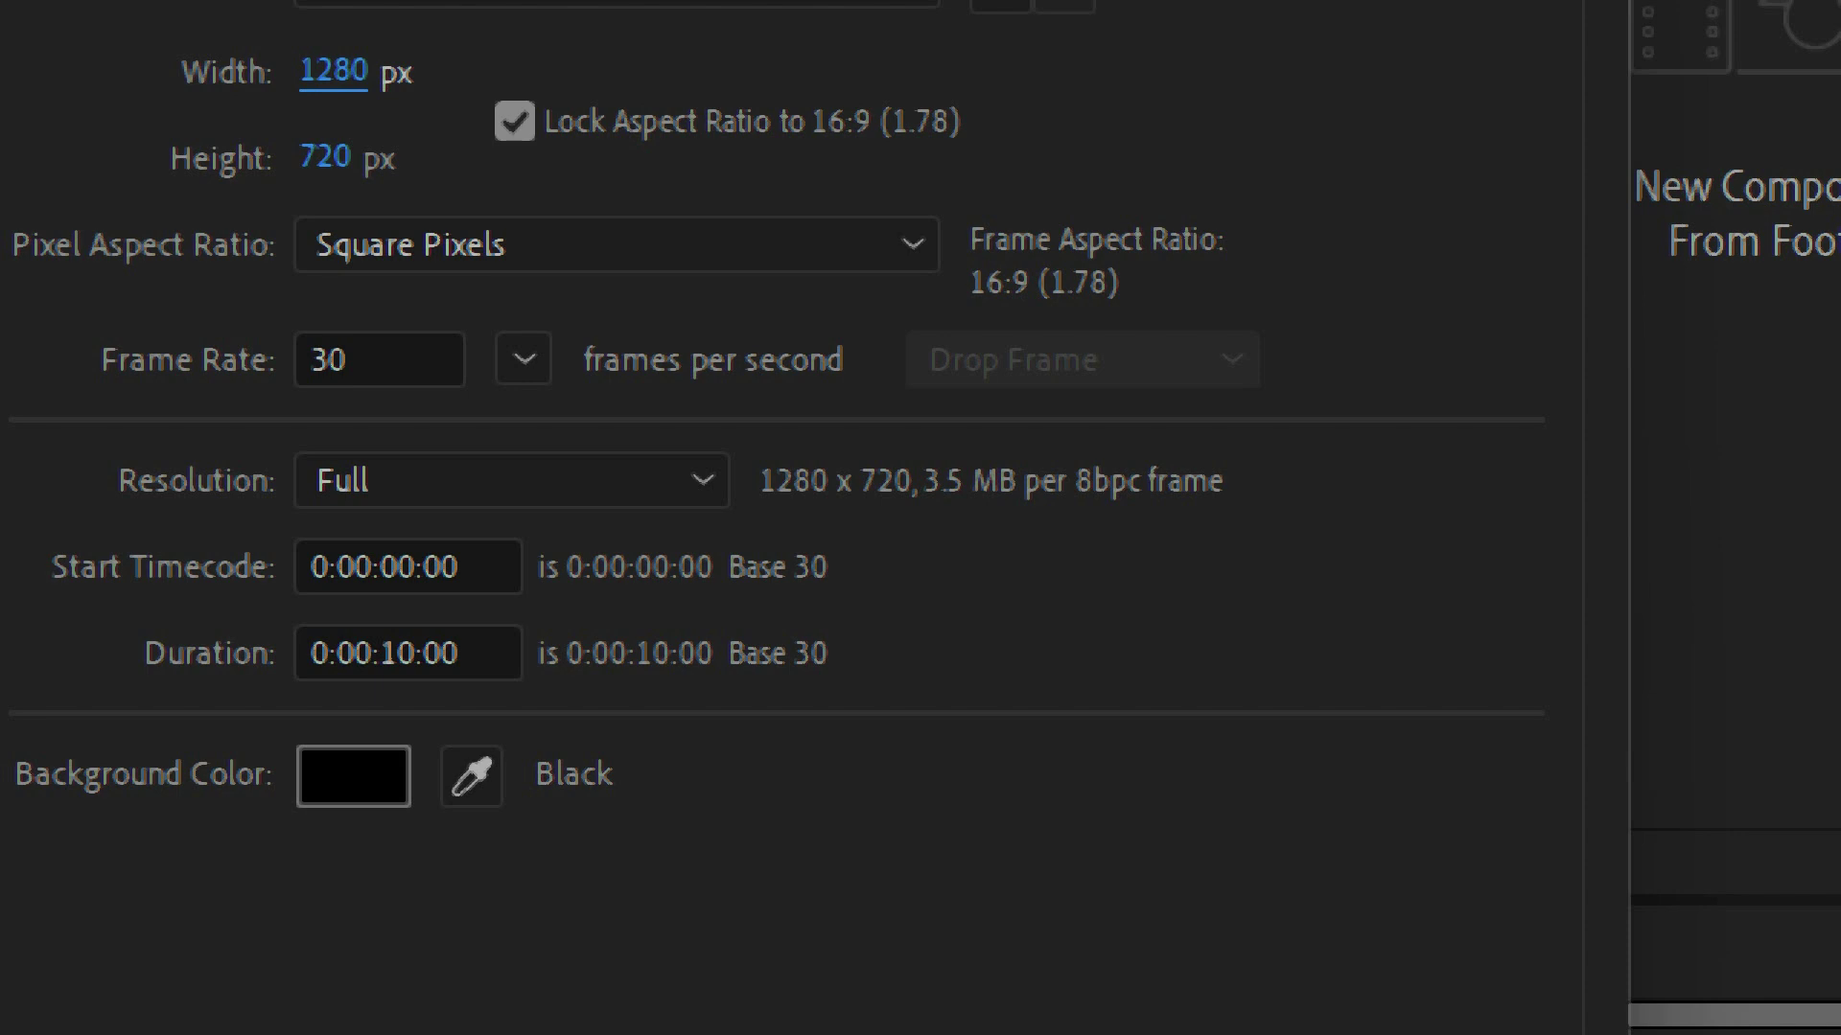
Set the composition's frame rate to 25 frames per second
left_click(364, 360)
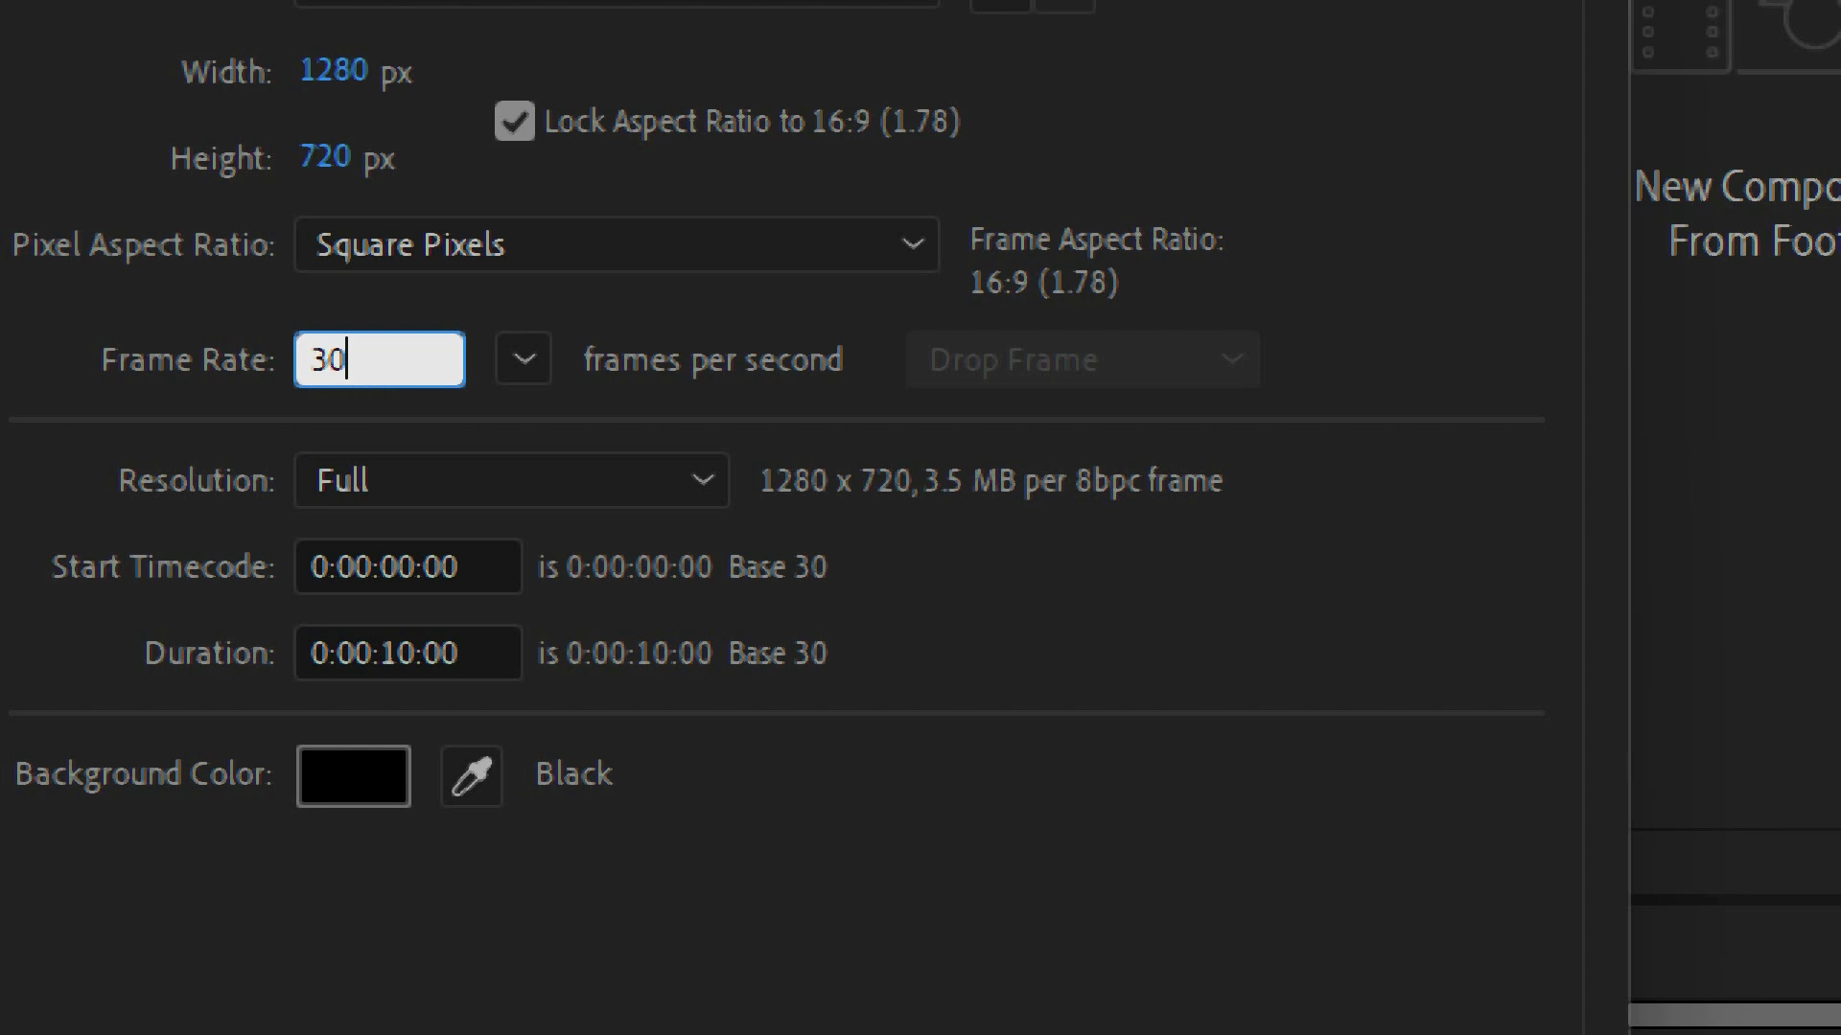
key("ctrl+a")
type("16")
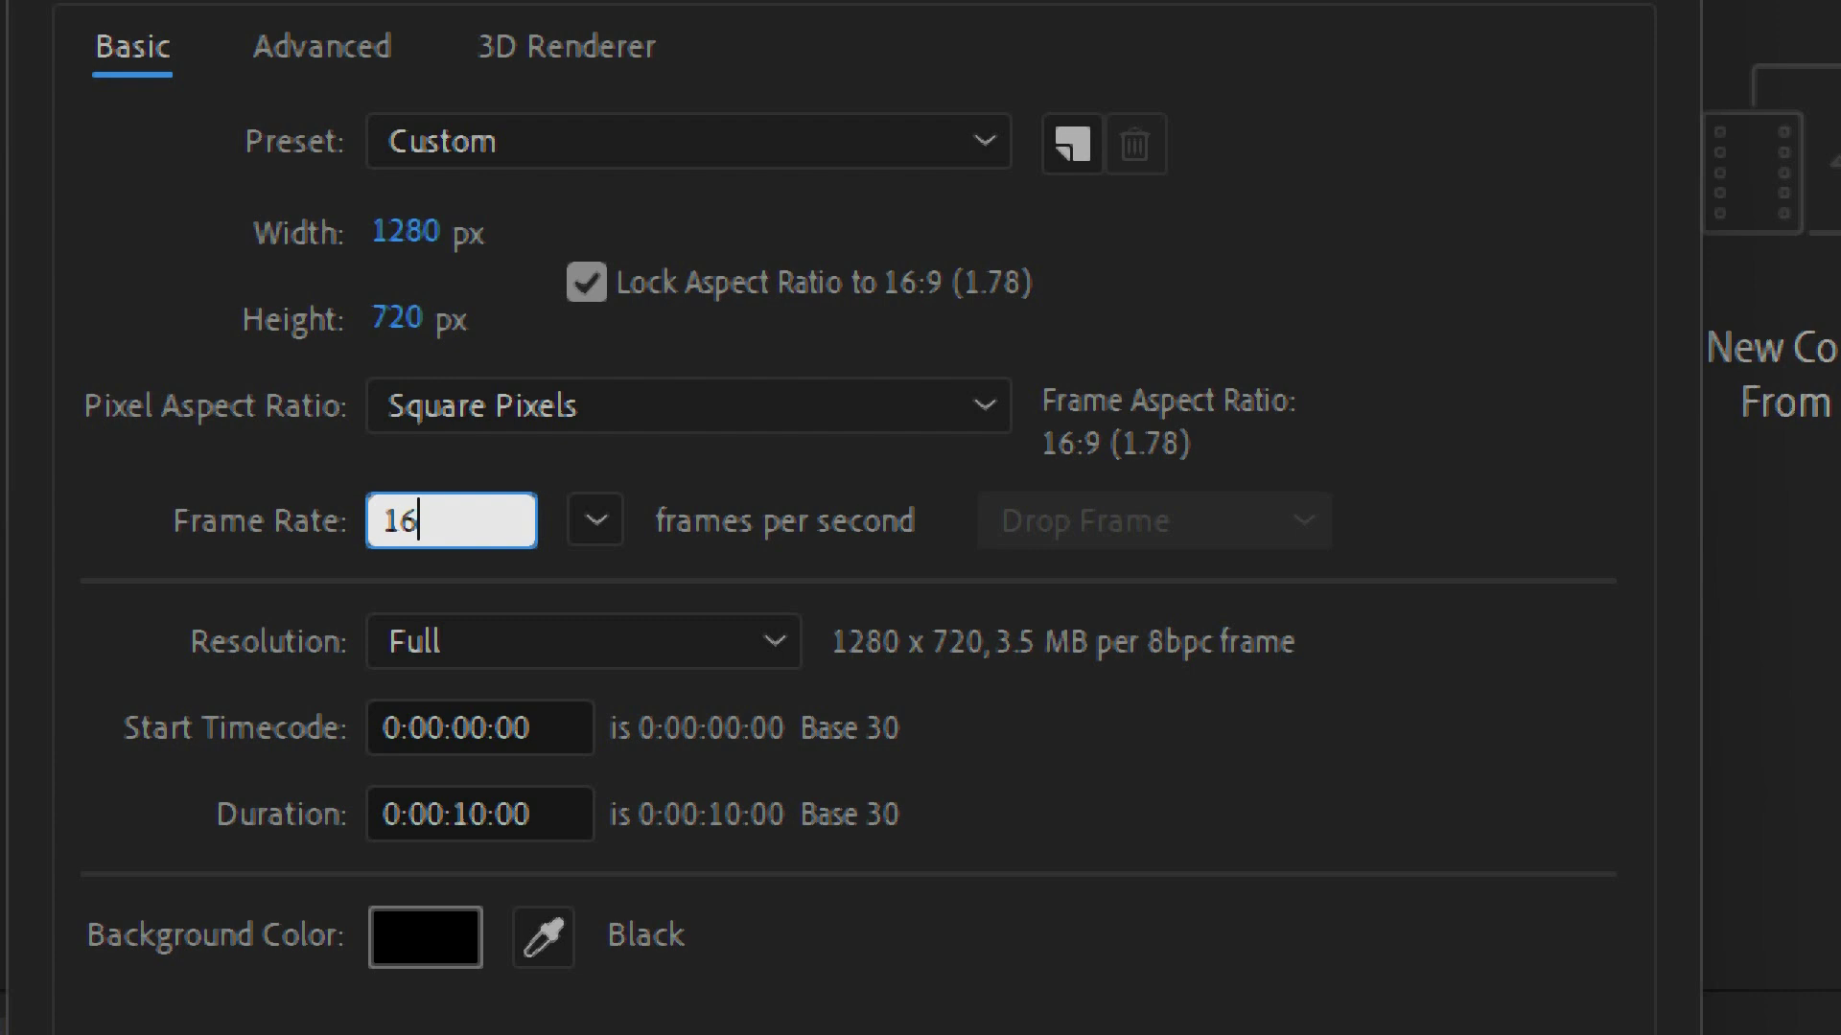
key("BackSpace")
key("BackSpace")
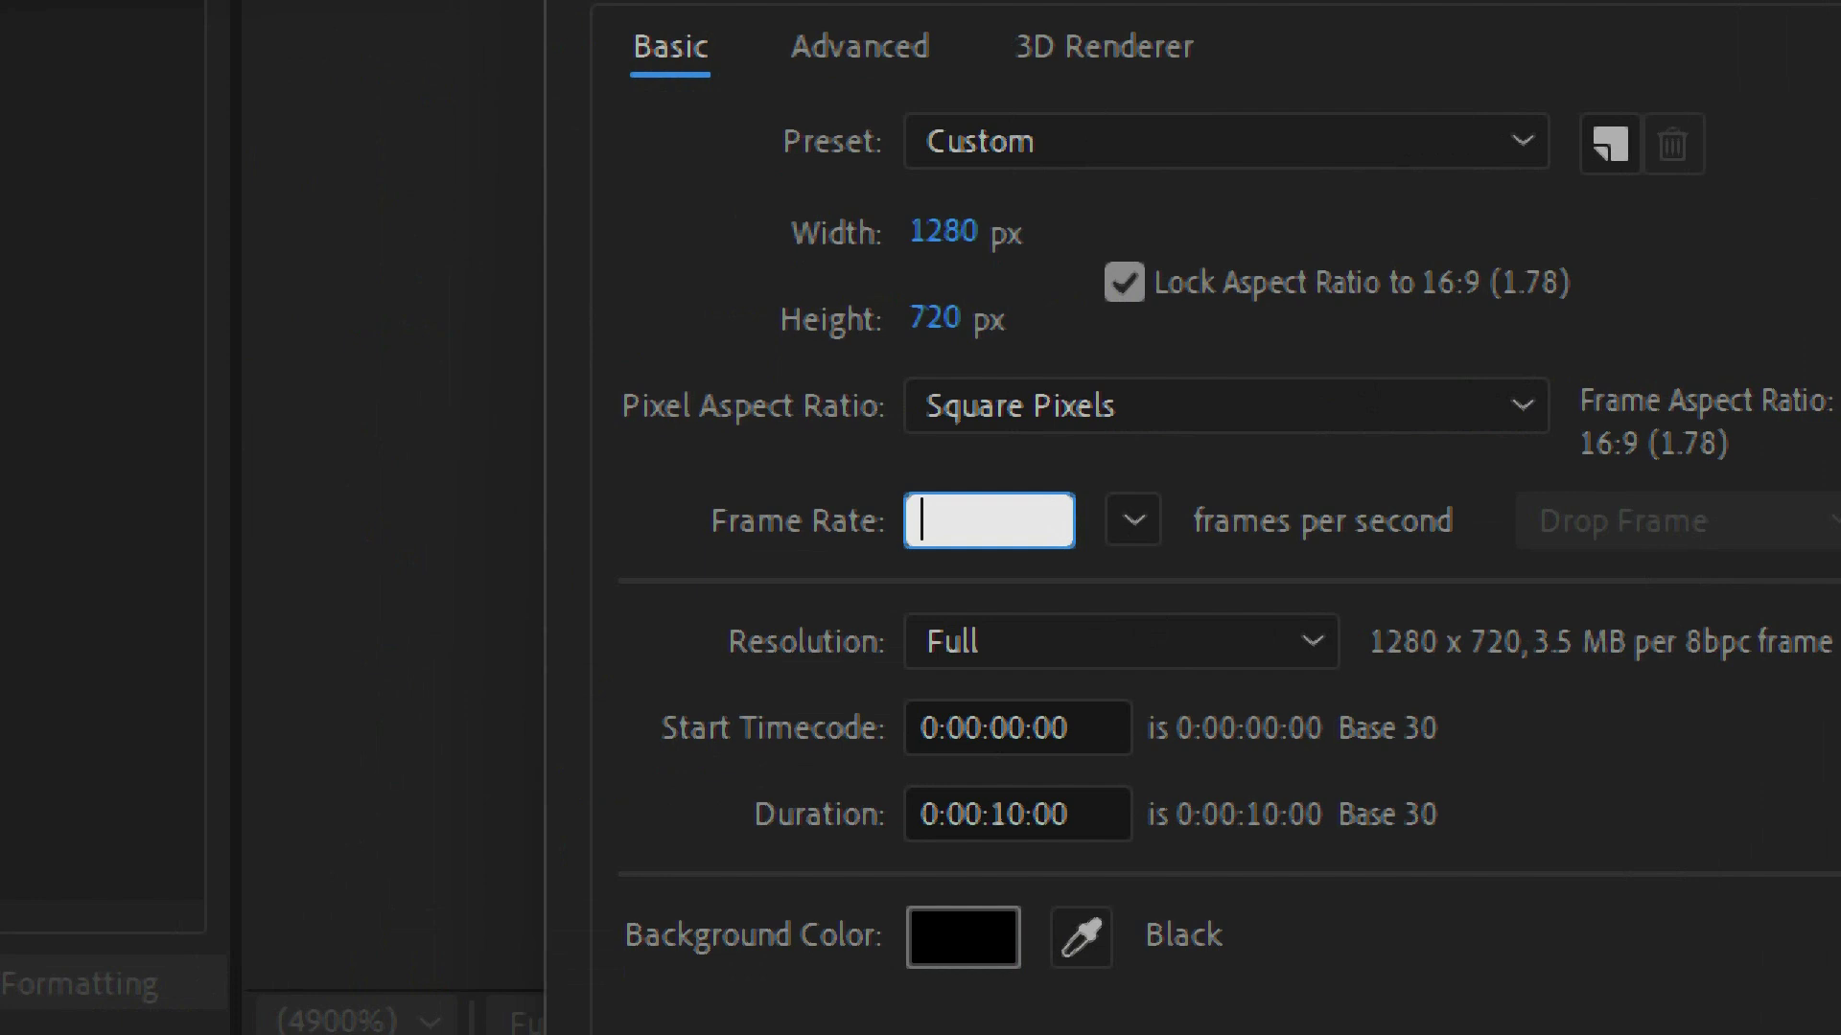
type("25")
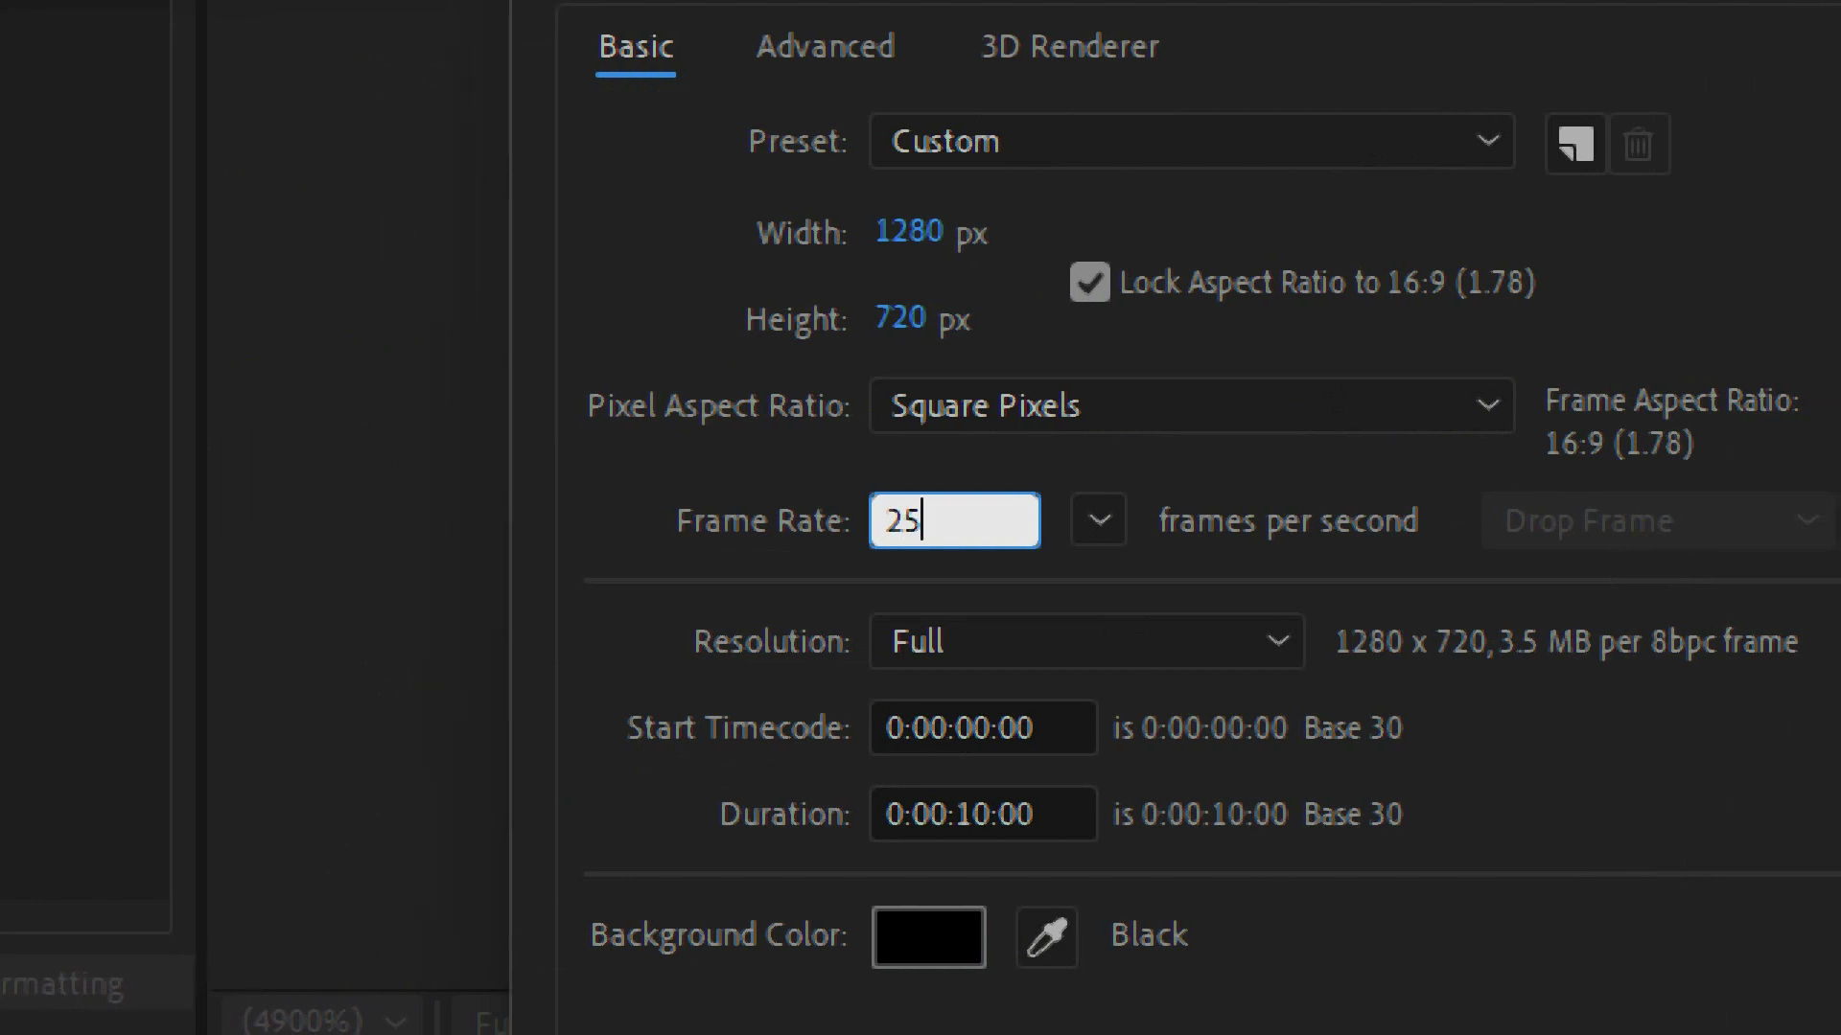
Change the composition's frame rate to 30 frames per second
key("BackSpace")
key("BackSpace")
type("30")
key("BackSpace")
key("BackSpace")
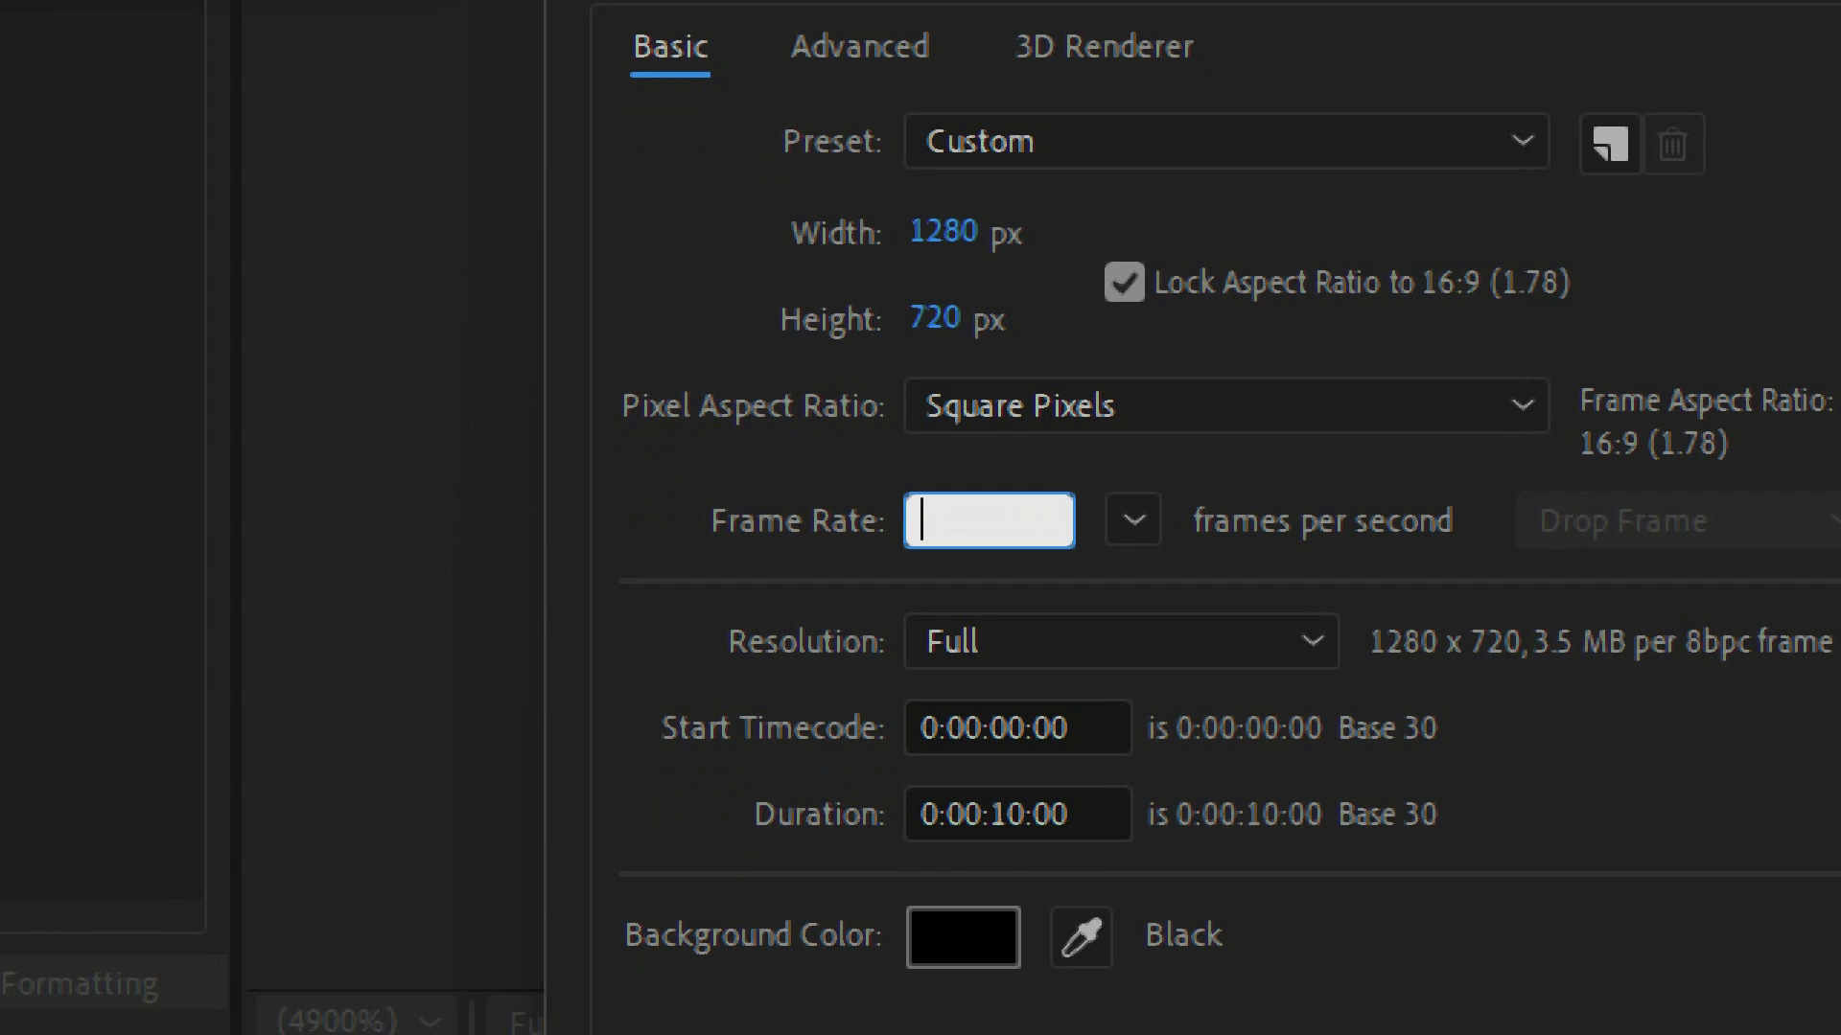
type("30")
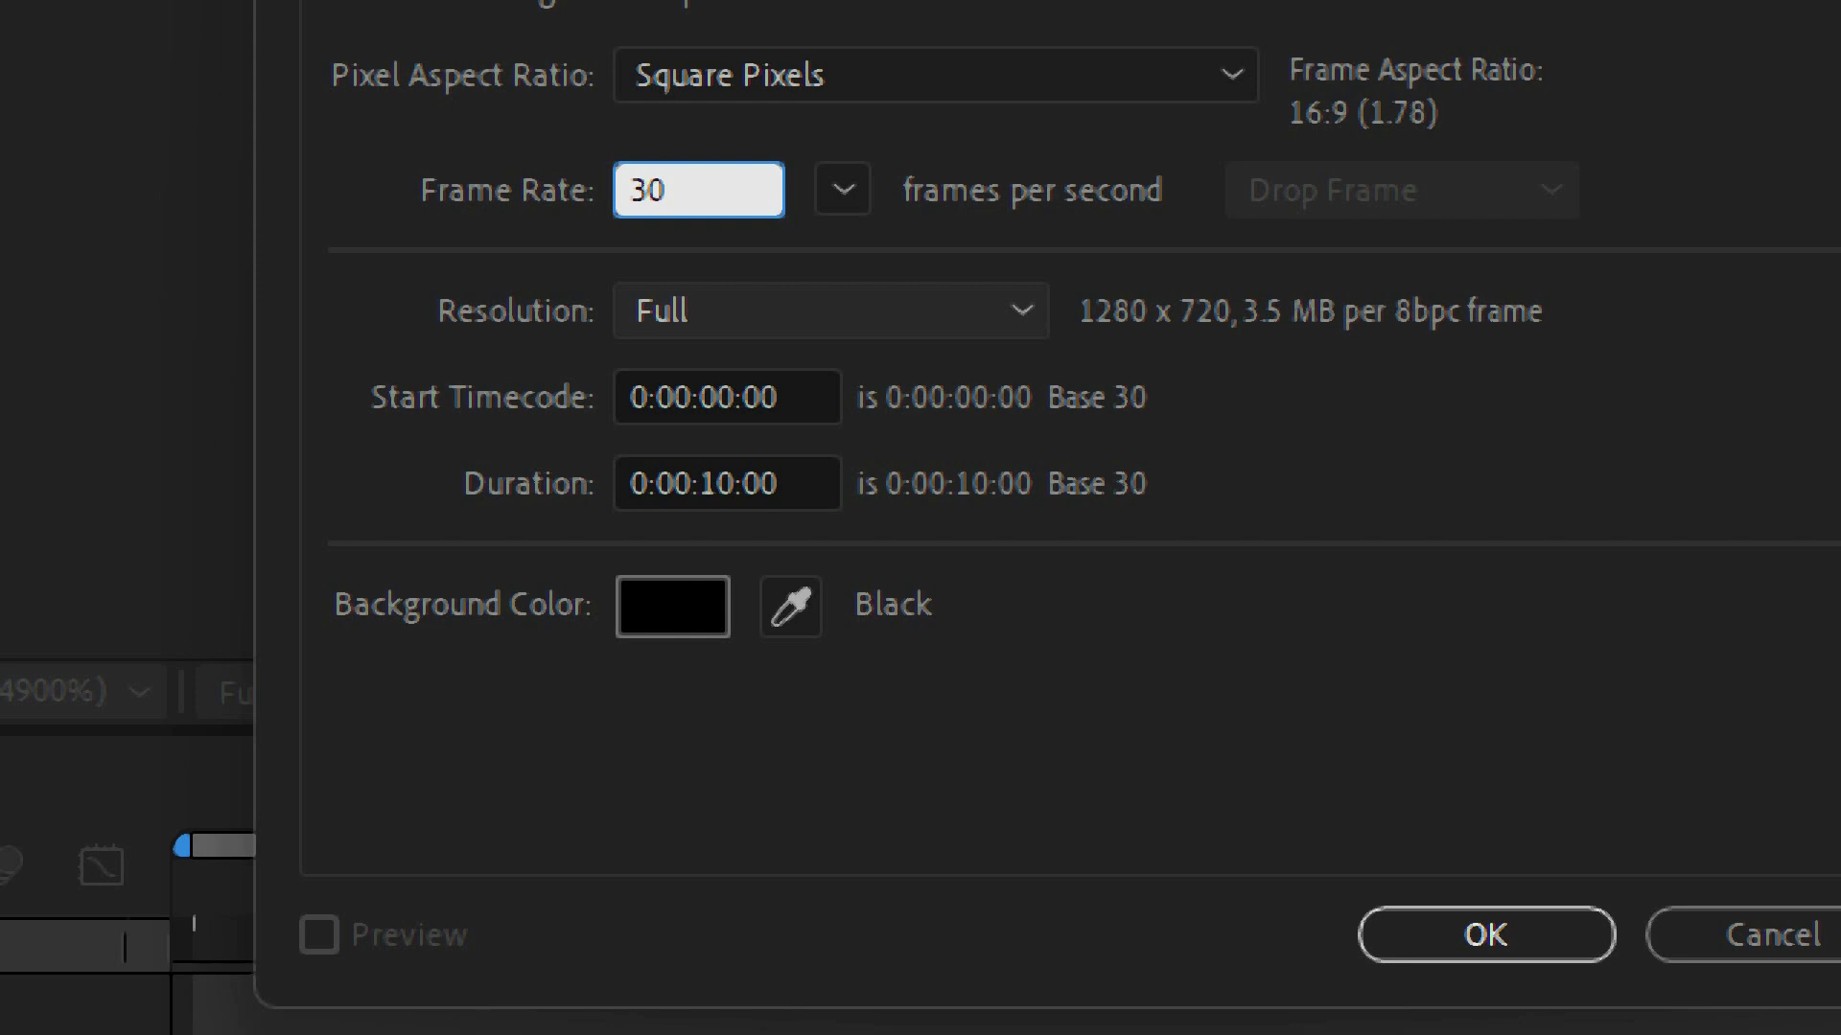
Examine the available resolution options for the composition and keep Full
left_click(830, 310)
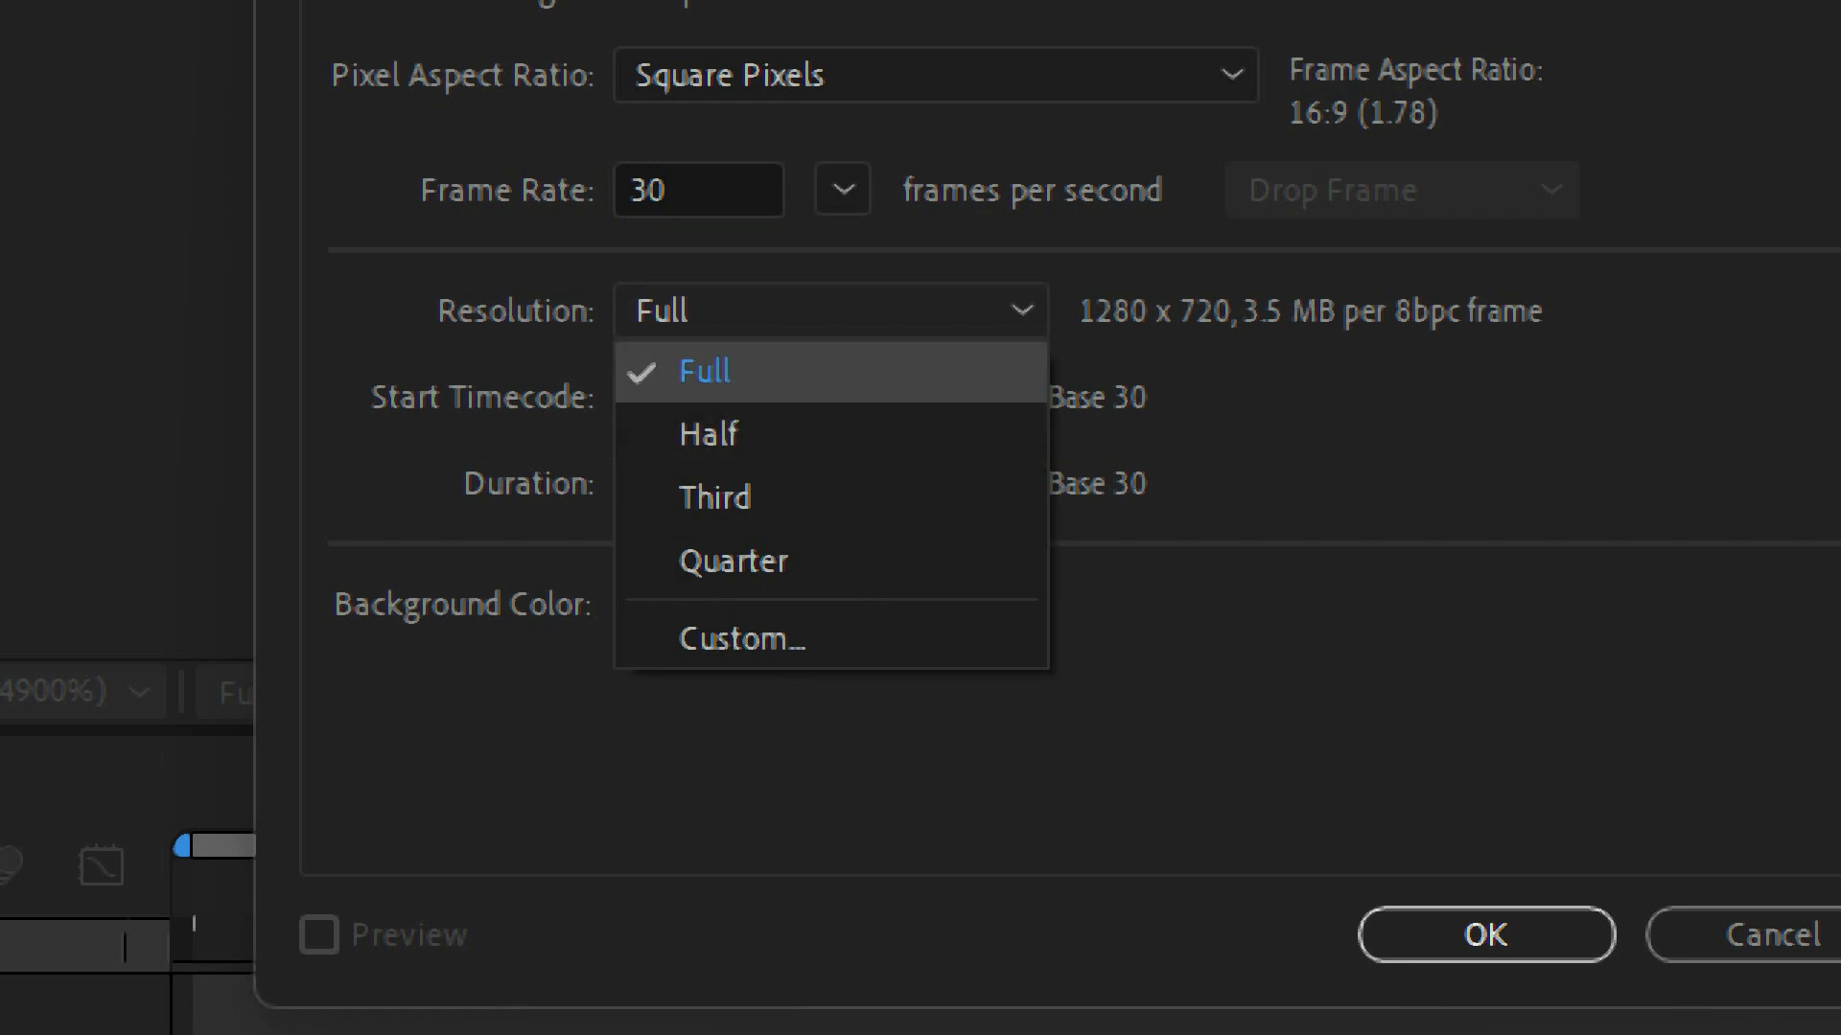
key("Escape")
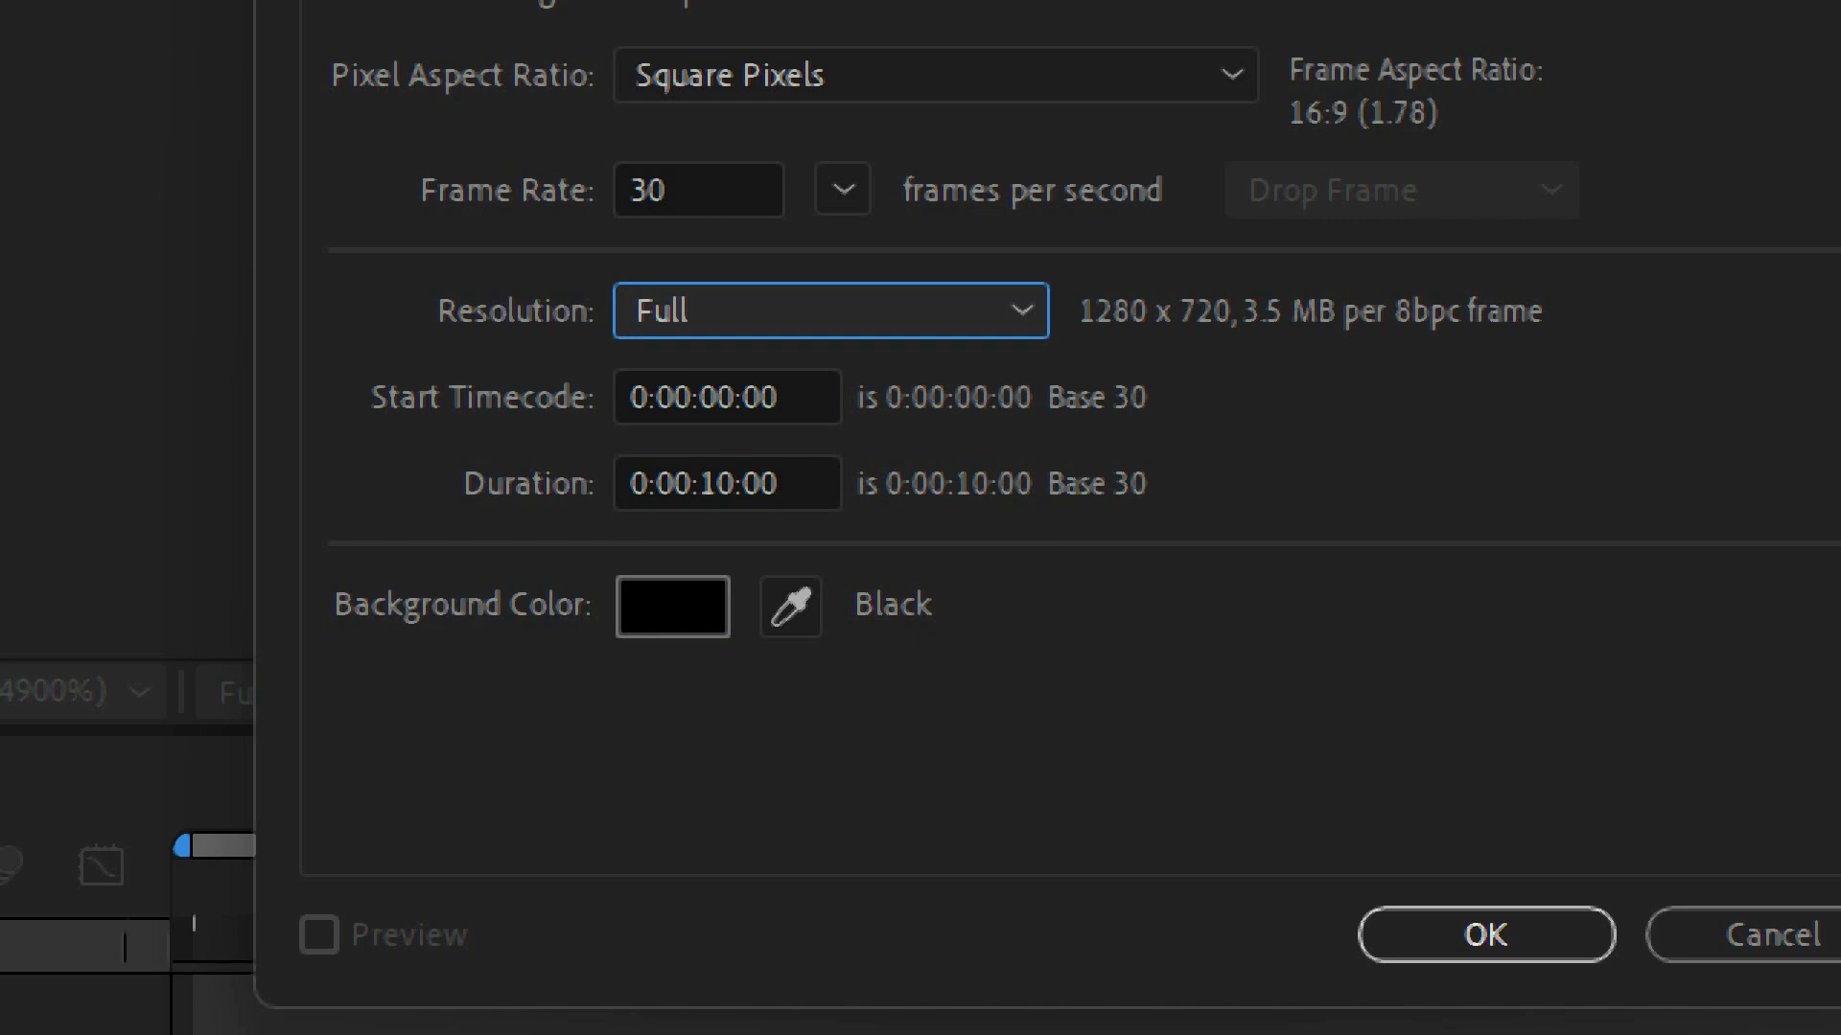
key("space")
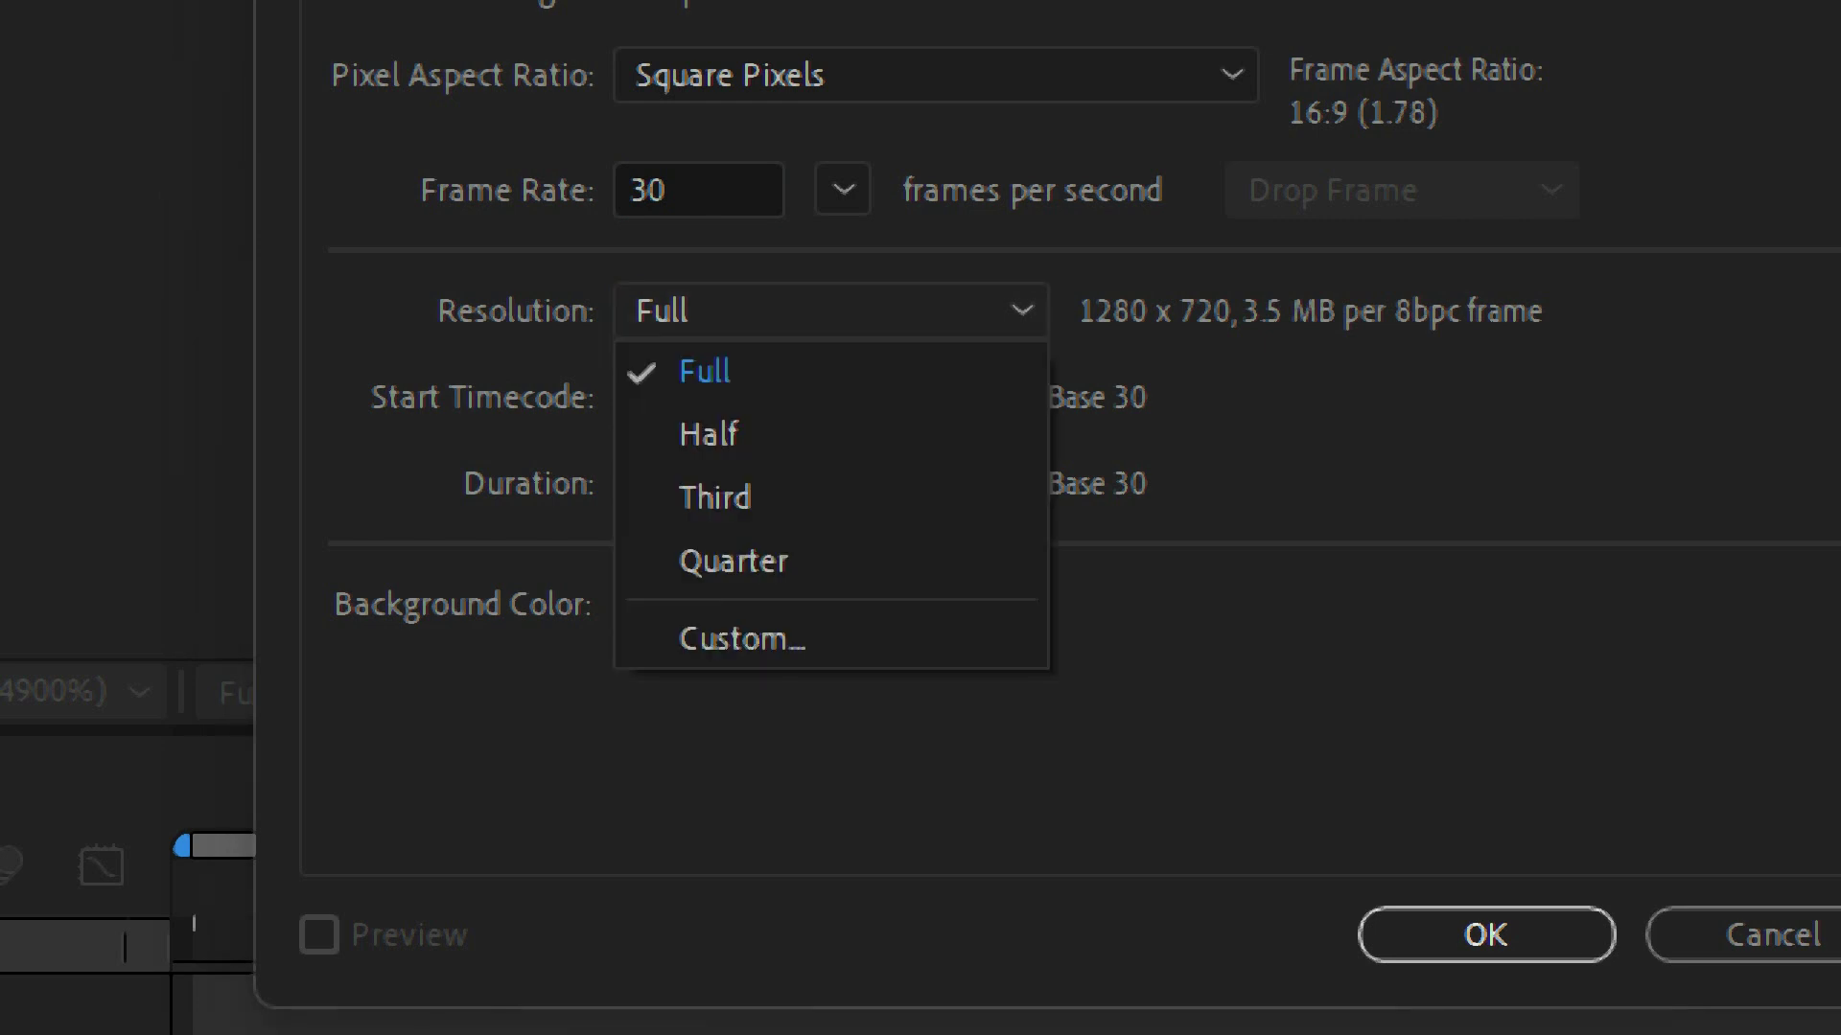
key("Down")
key("Down")
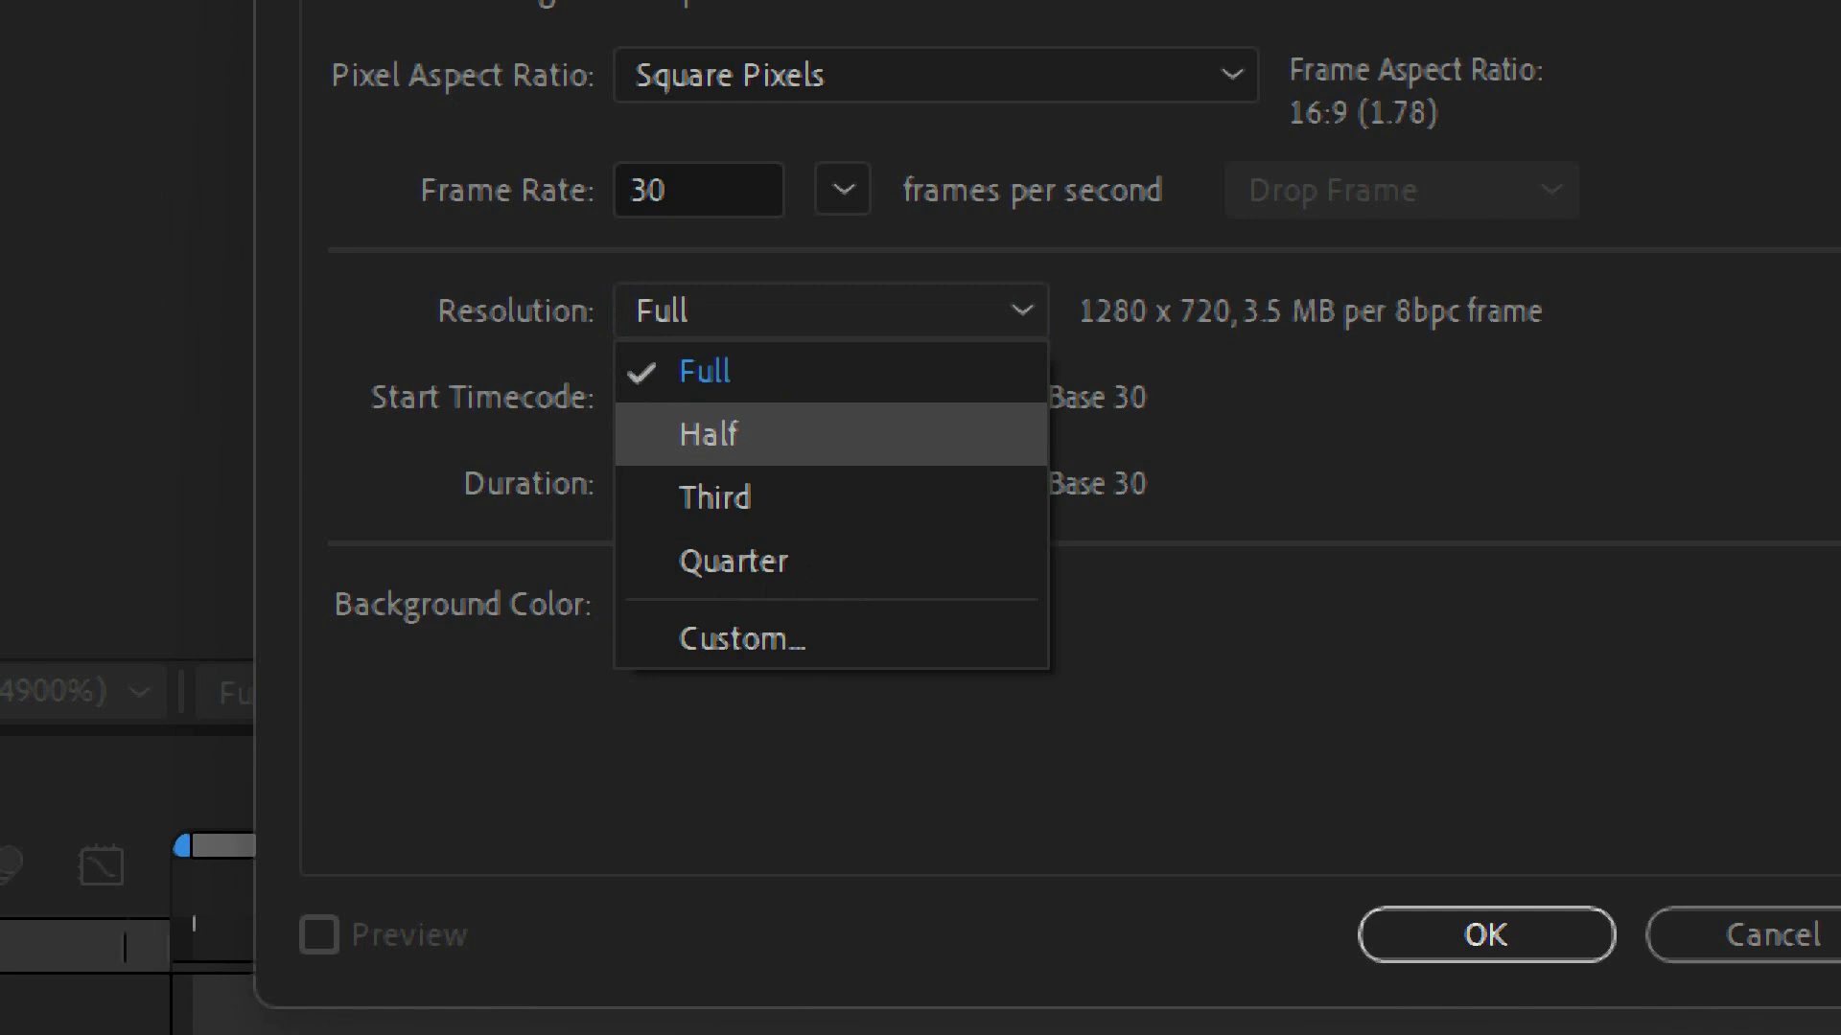
key("Return")
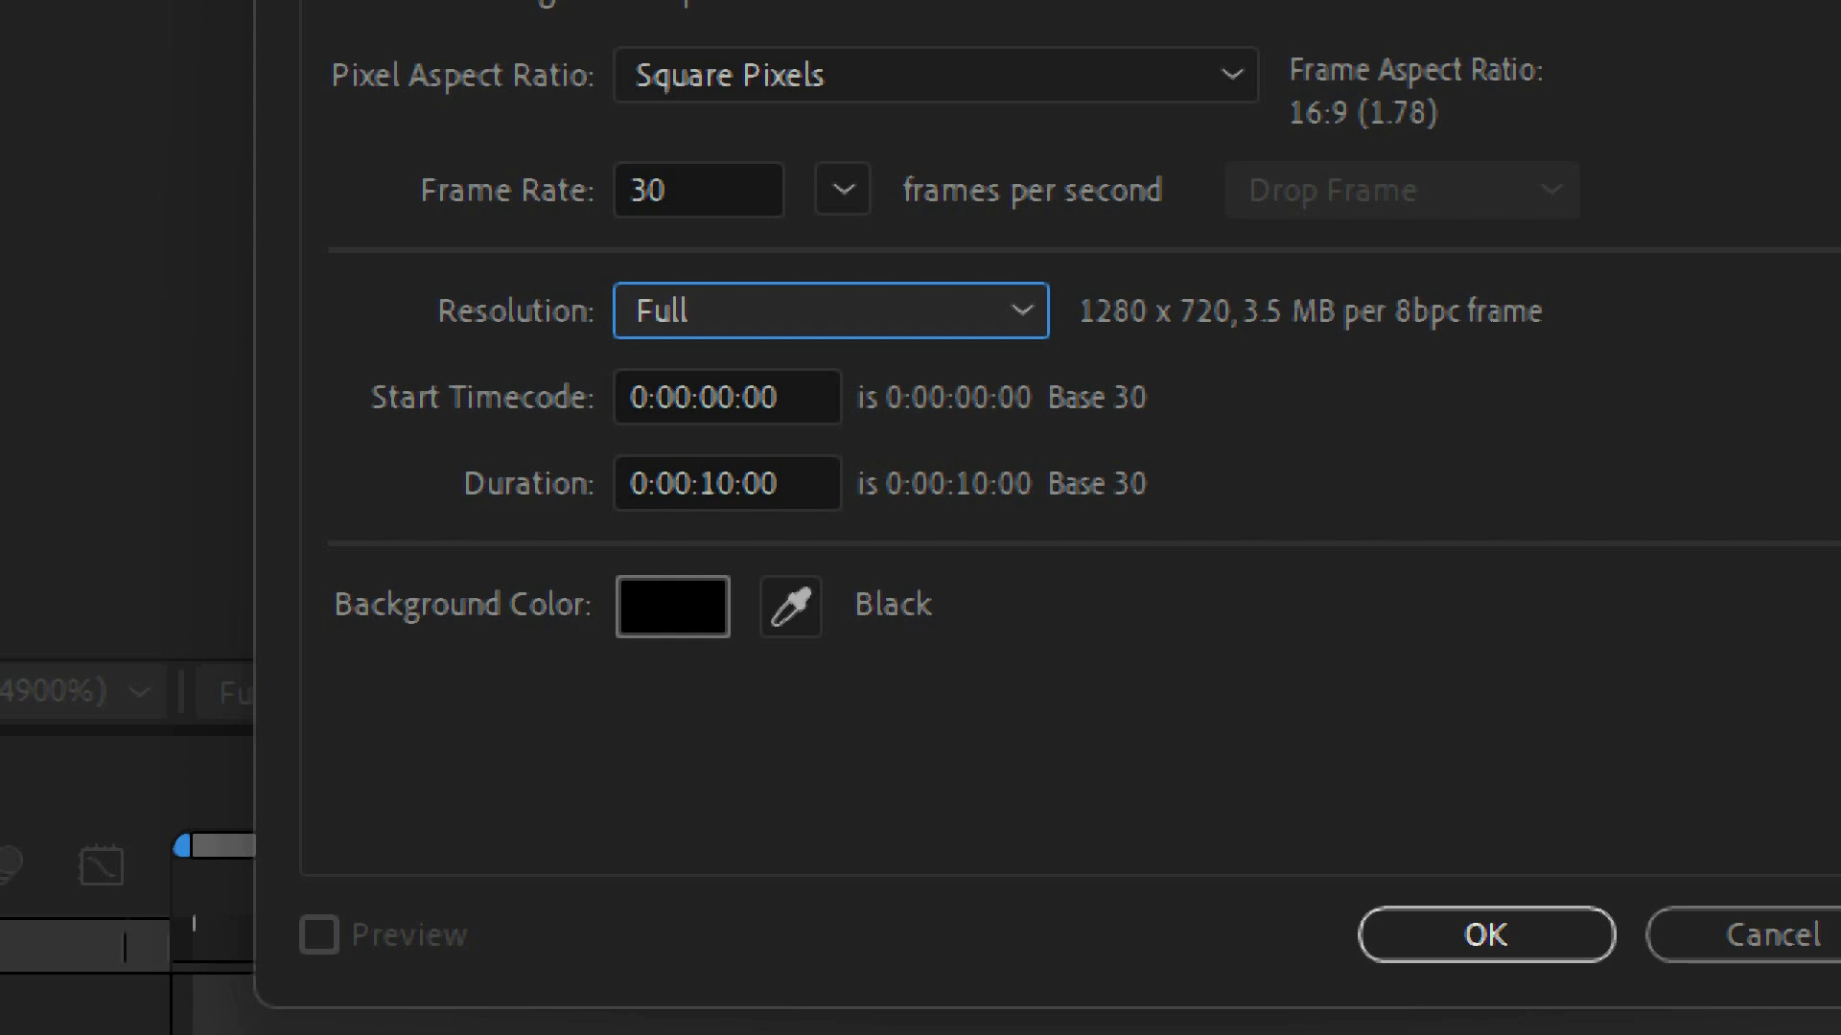
Examine the start timecode and the hour, minute, second and frame parts of the duration, comparing them with the frame rate
key("Tab")
key("ctrl+a")
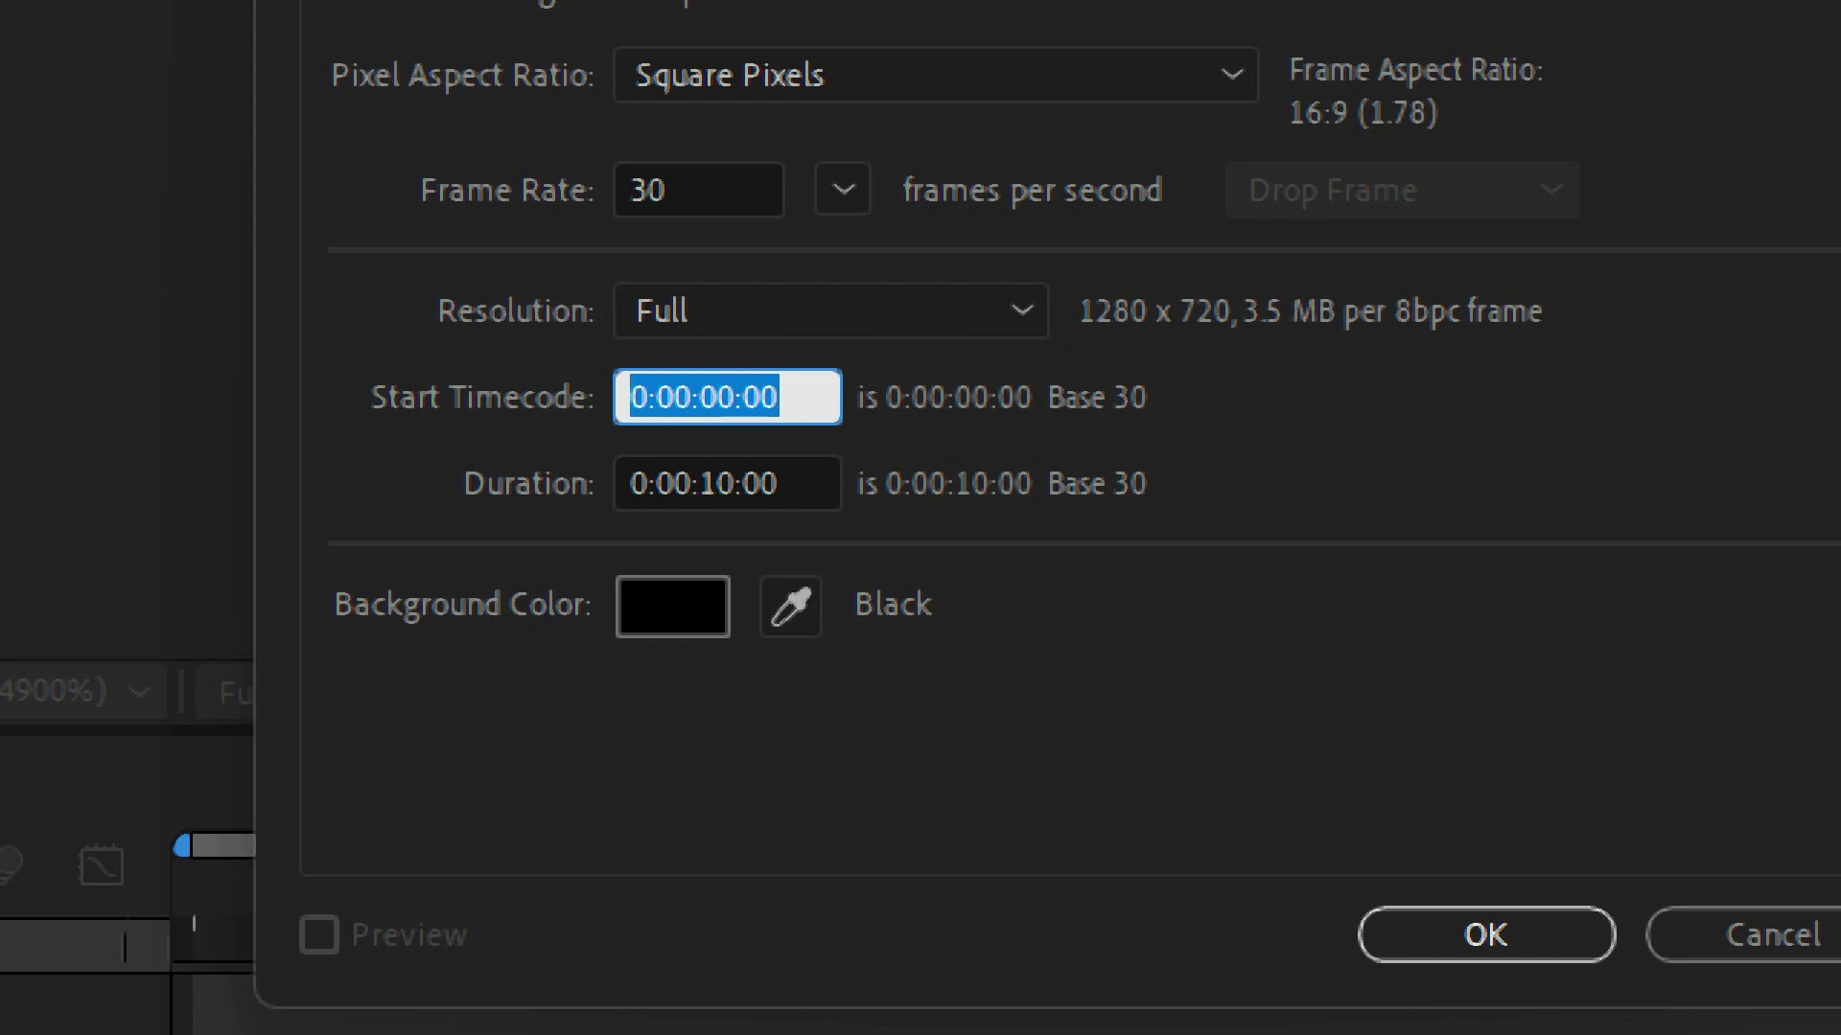
left_click(717, 483)
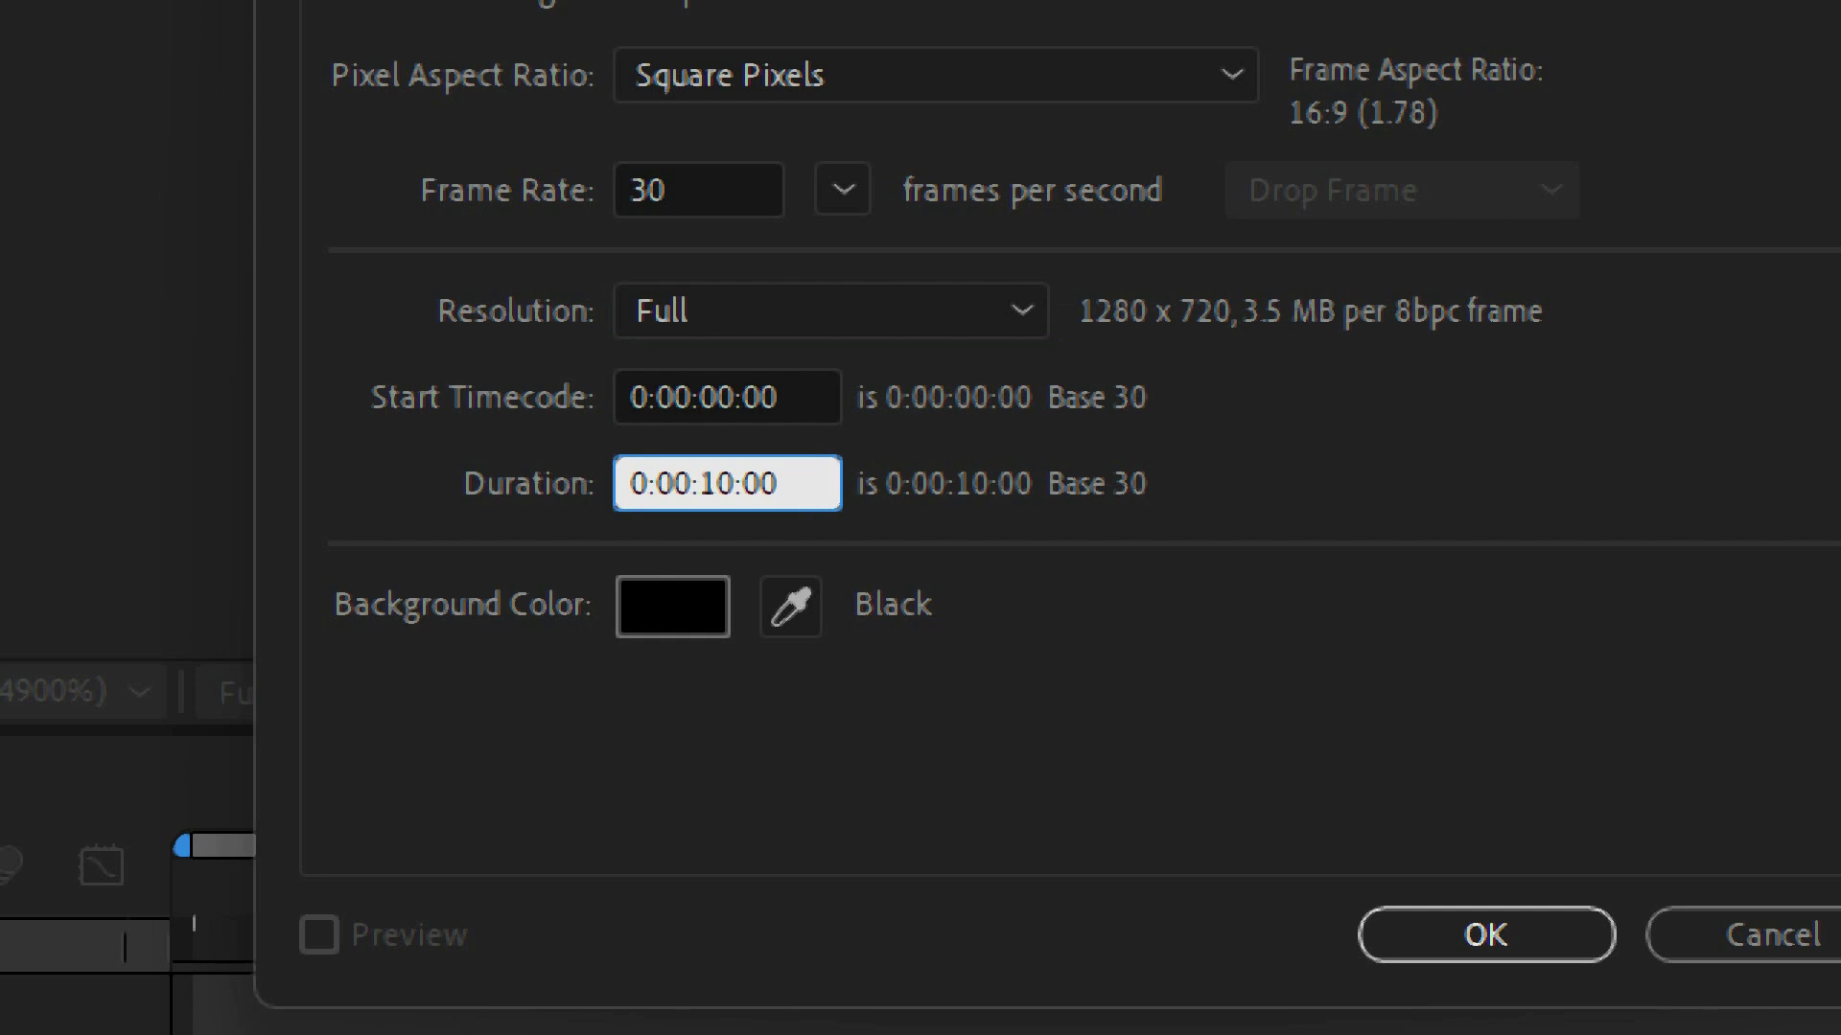
left_click(630, 483)
left_click(691, 483)
left_click(734, 483)
left_click(744, 483)
double_click(646, 483)
left_click(691, 484)
left_click(734, 483)
left_click(674, 484)
left_click(633, 483)
key("Left")
key("Left")
key("Left")
key("shift+Left")
key("shift+Left")
key("Home")
key("Right")
key("Right")
key("Right")
key("Right")
key("Right")
key("Right")
key("End")
key("shift+Left")
key("shift+Left")
key("Right")
left_click(671, 190)
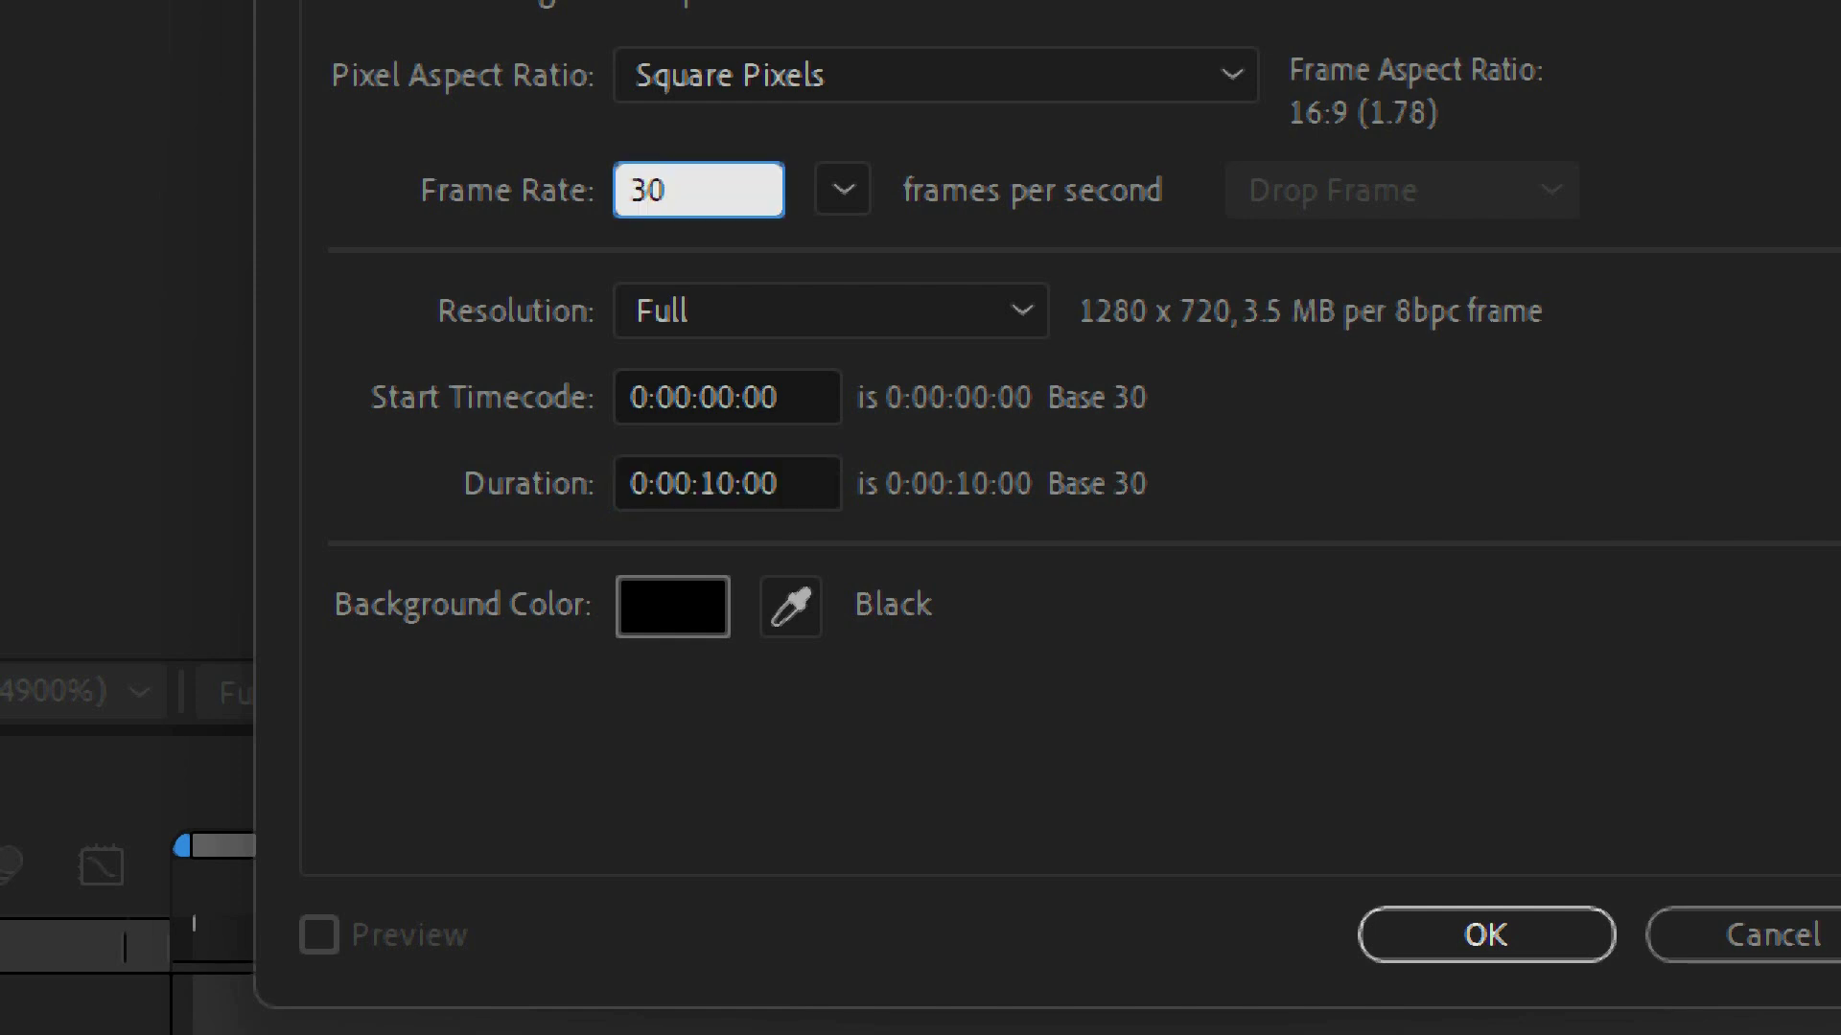
left_click(733, 483)
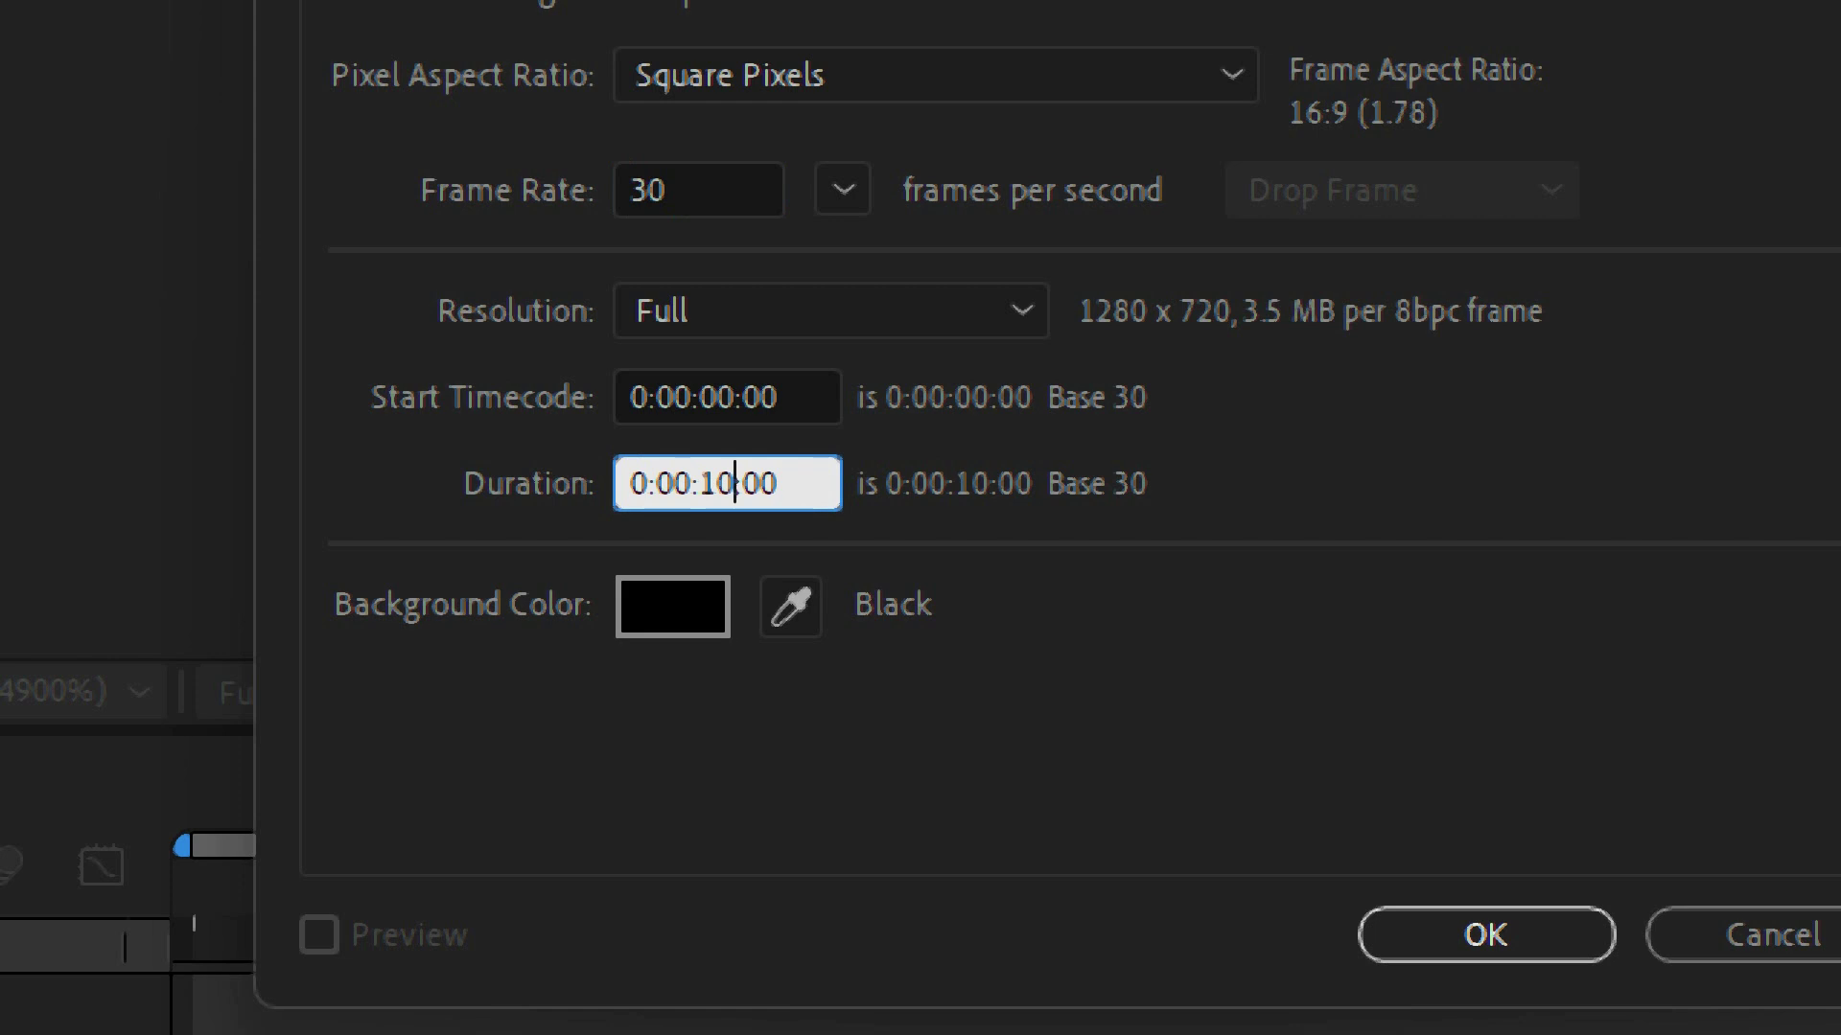
Set the composition's background color to white (FFFFFF)
left_click(673, 607)
left_click_drag(537, 115, 416, 70)
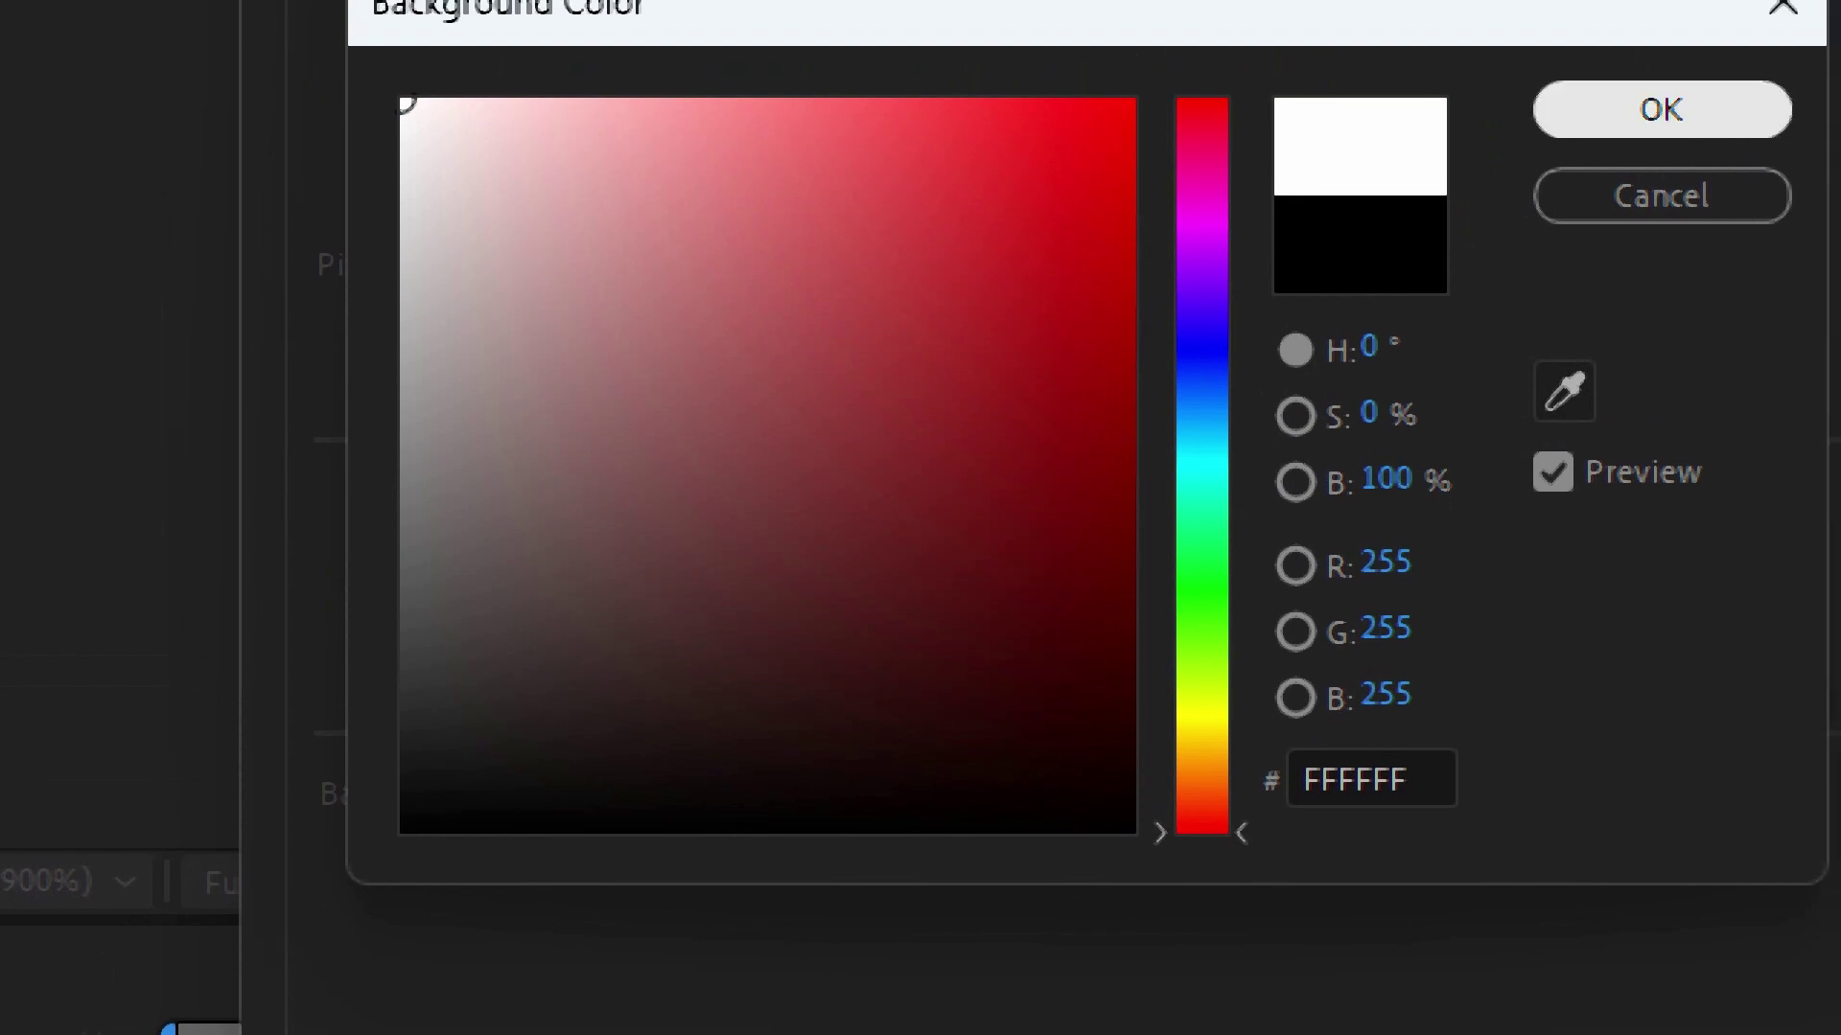
left_click(1676, 110)
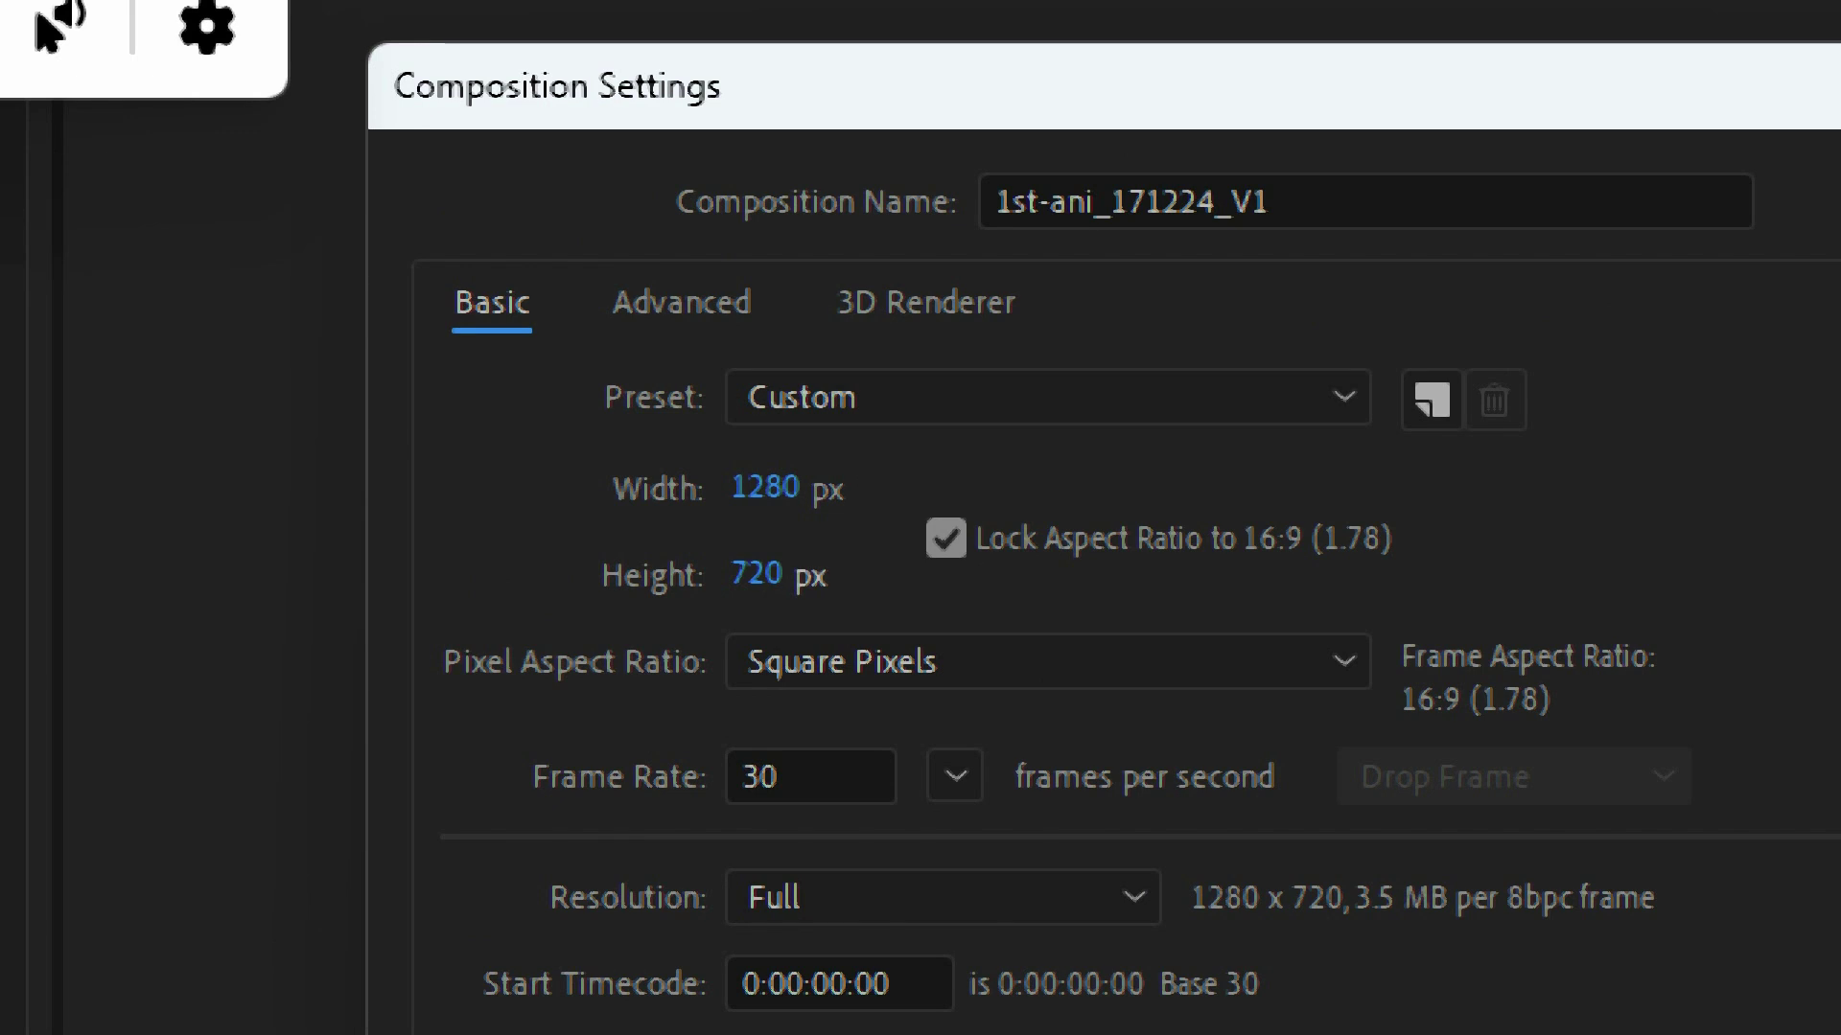
Review the preset list, the frame rate and the available 3D renderers in the composition settings
left_click(1047, 396)
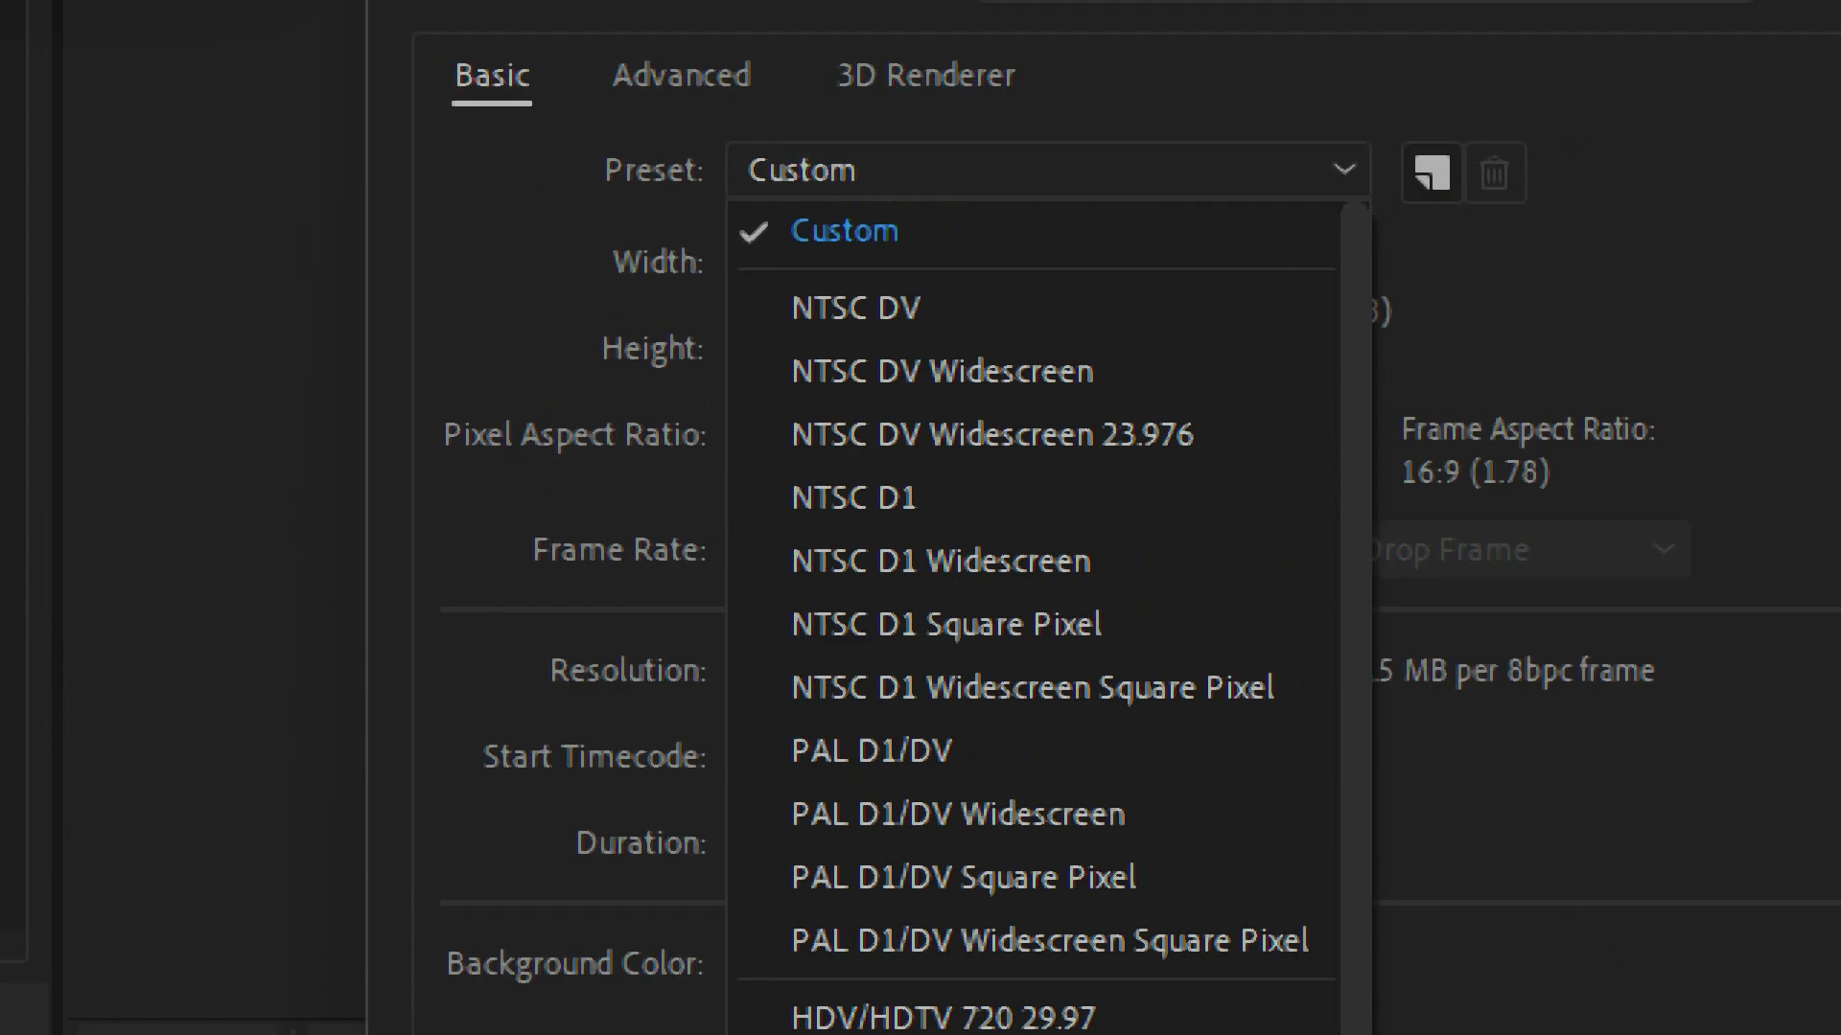
key("Escape")
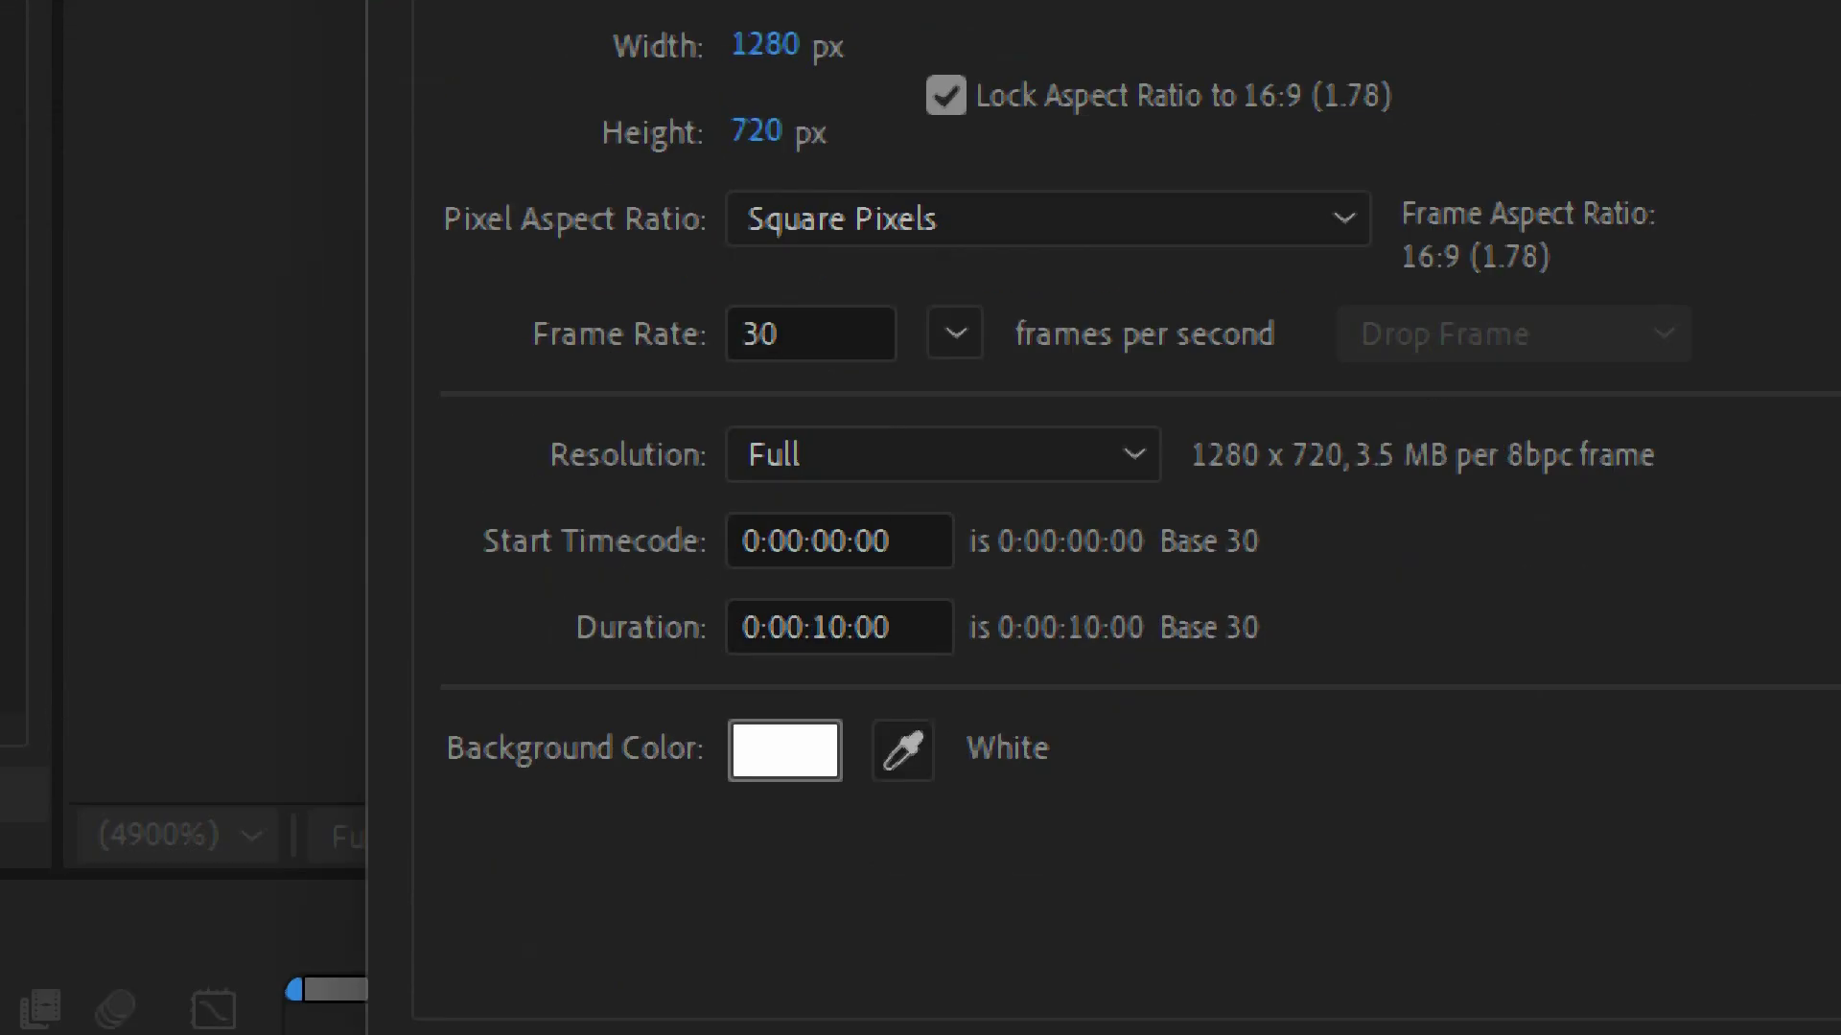
left_click(796, 334)
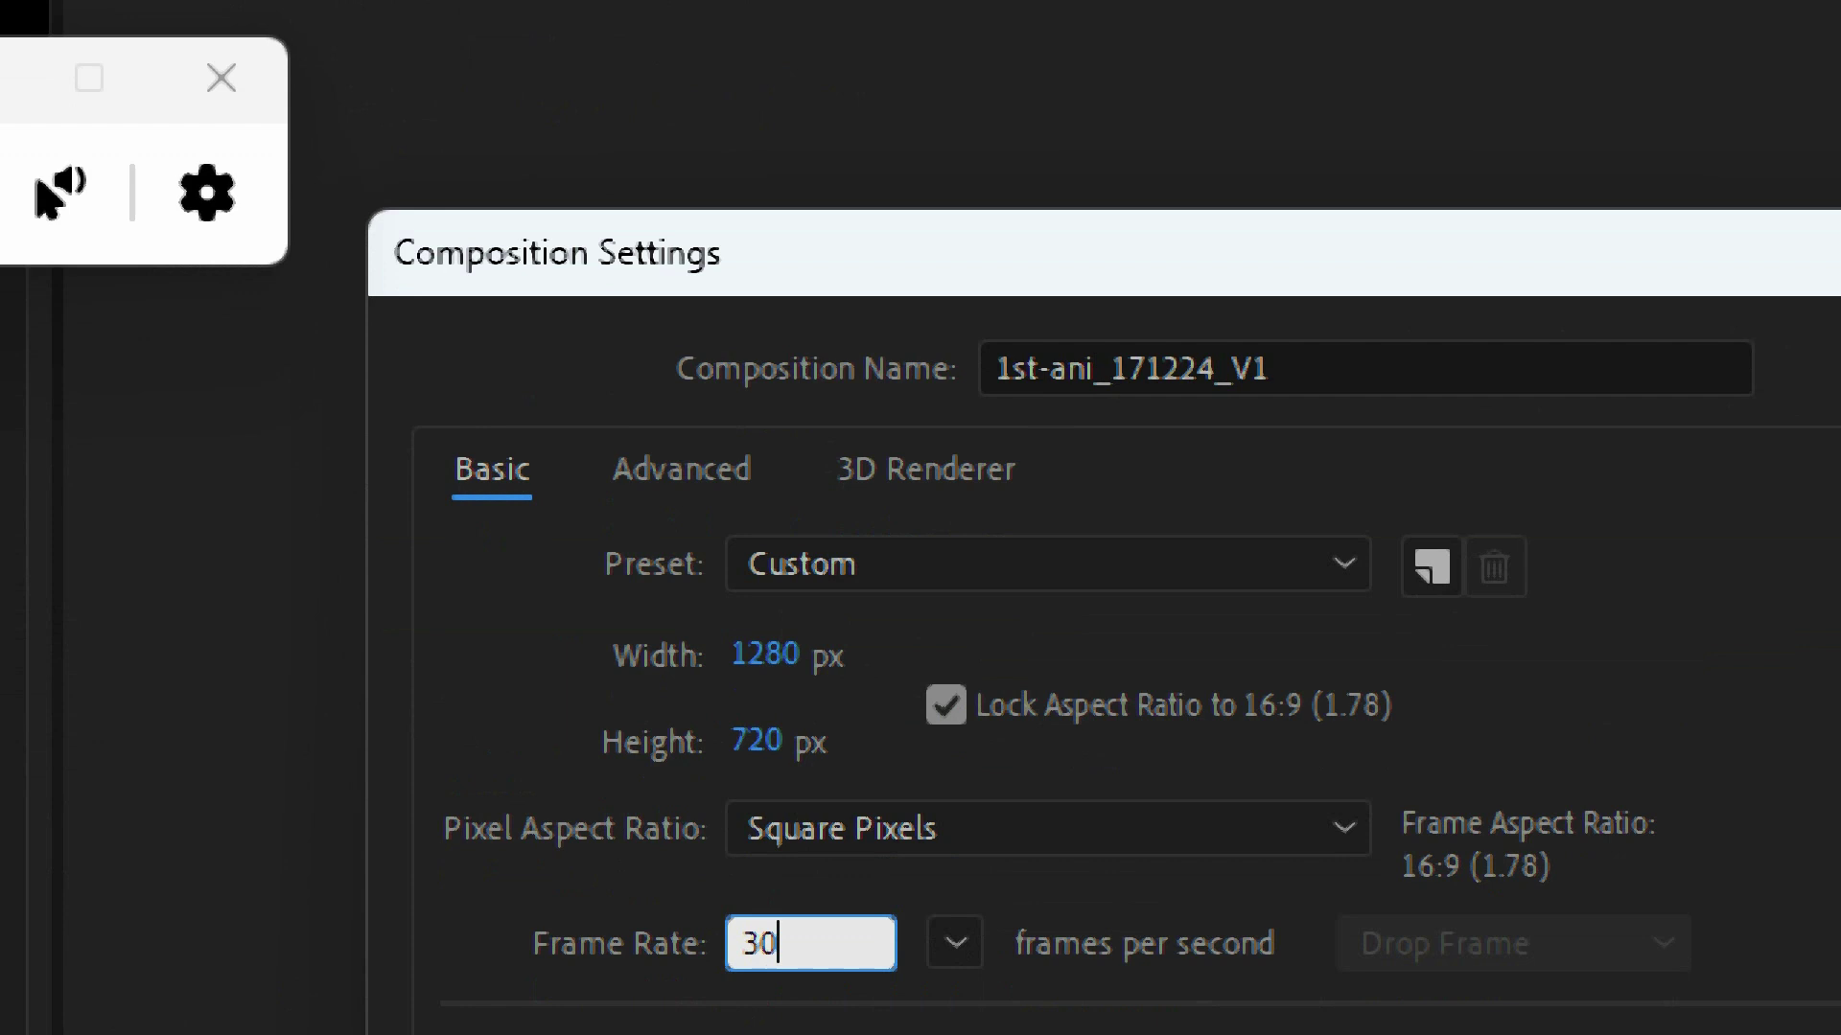
left_click(926, 470)
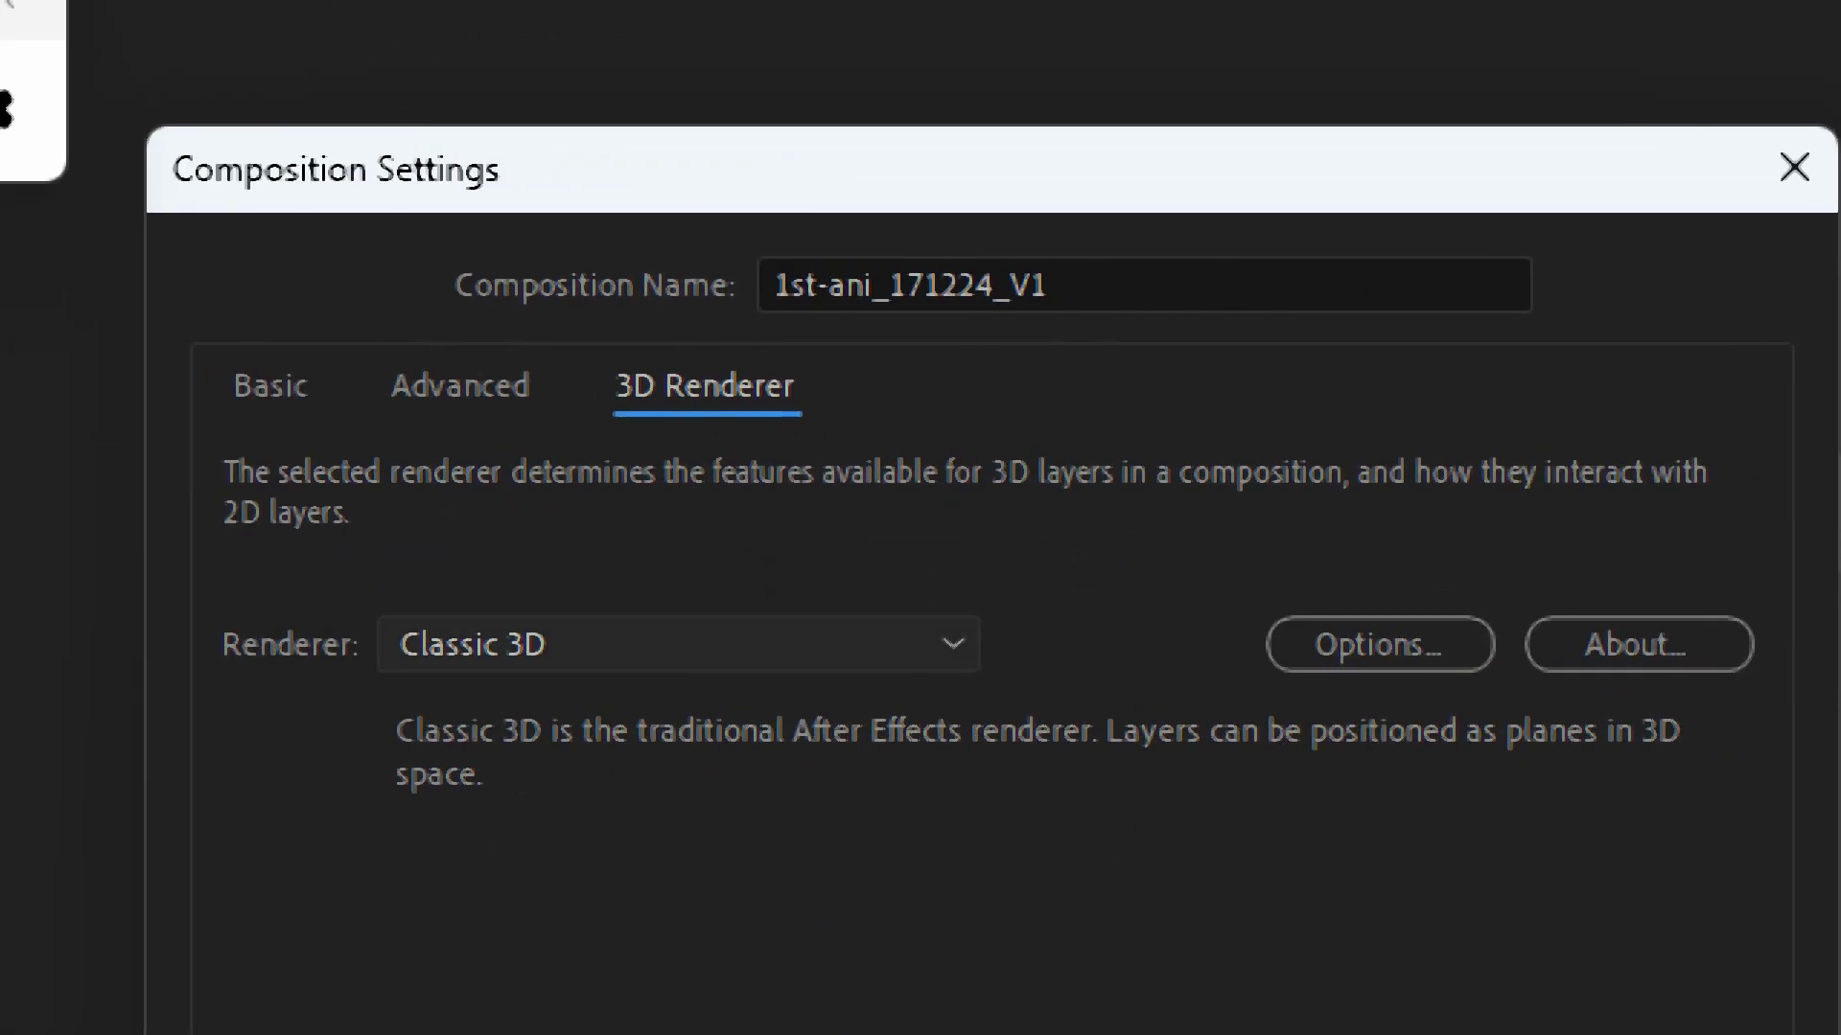
left_click(561, 644)
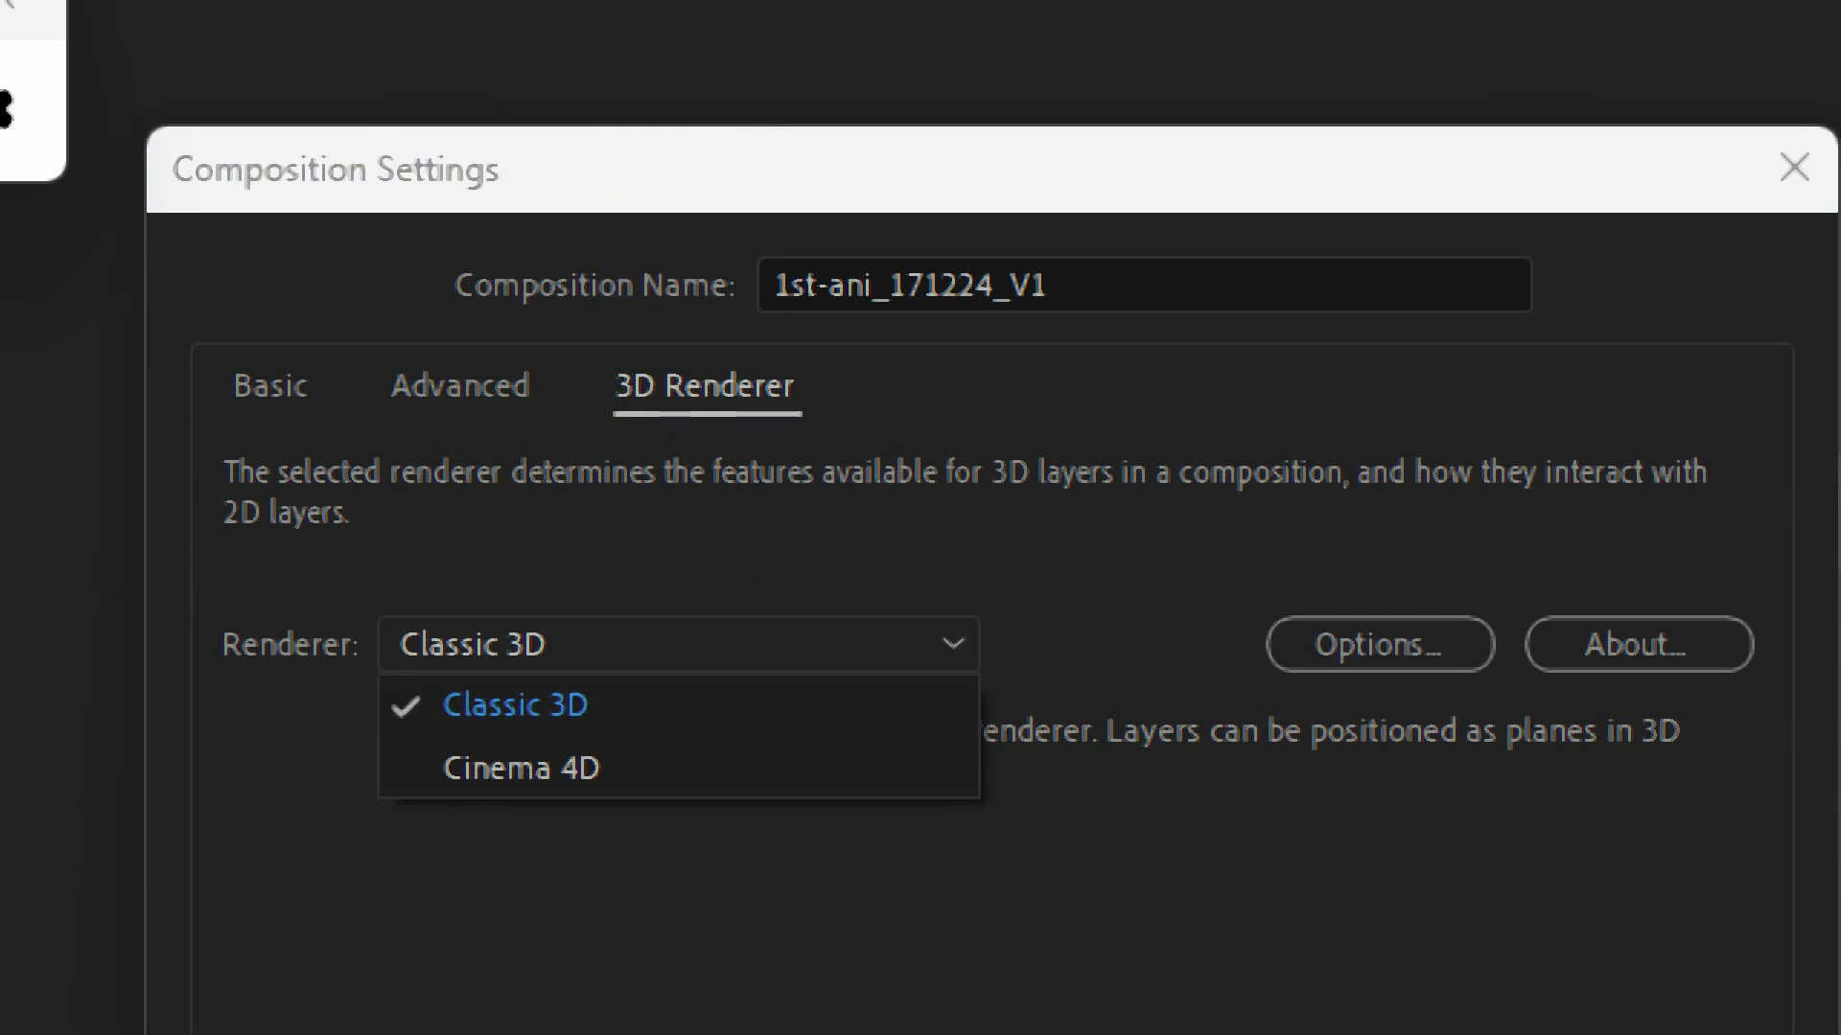
left_click(460, 387)
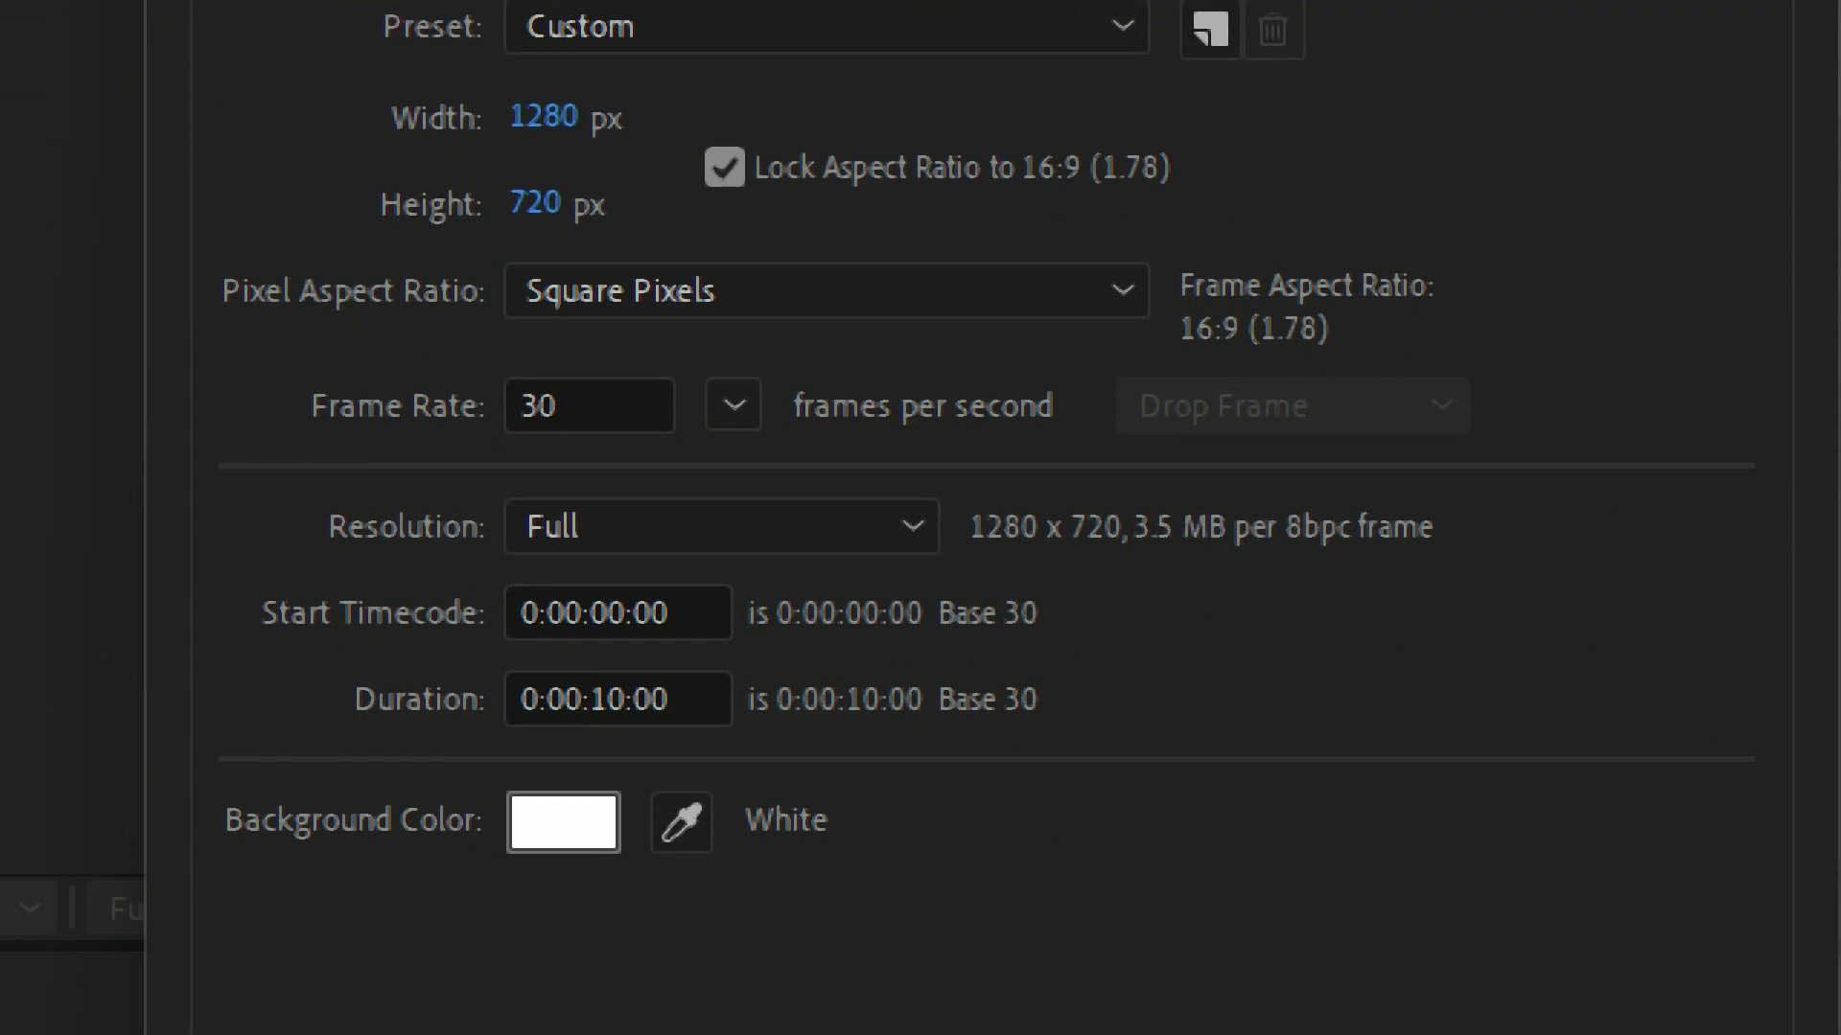
Confirm the settings to create the composition and minimize the Magnifier window
key("super+minus")
key("super+minus")
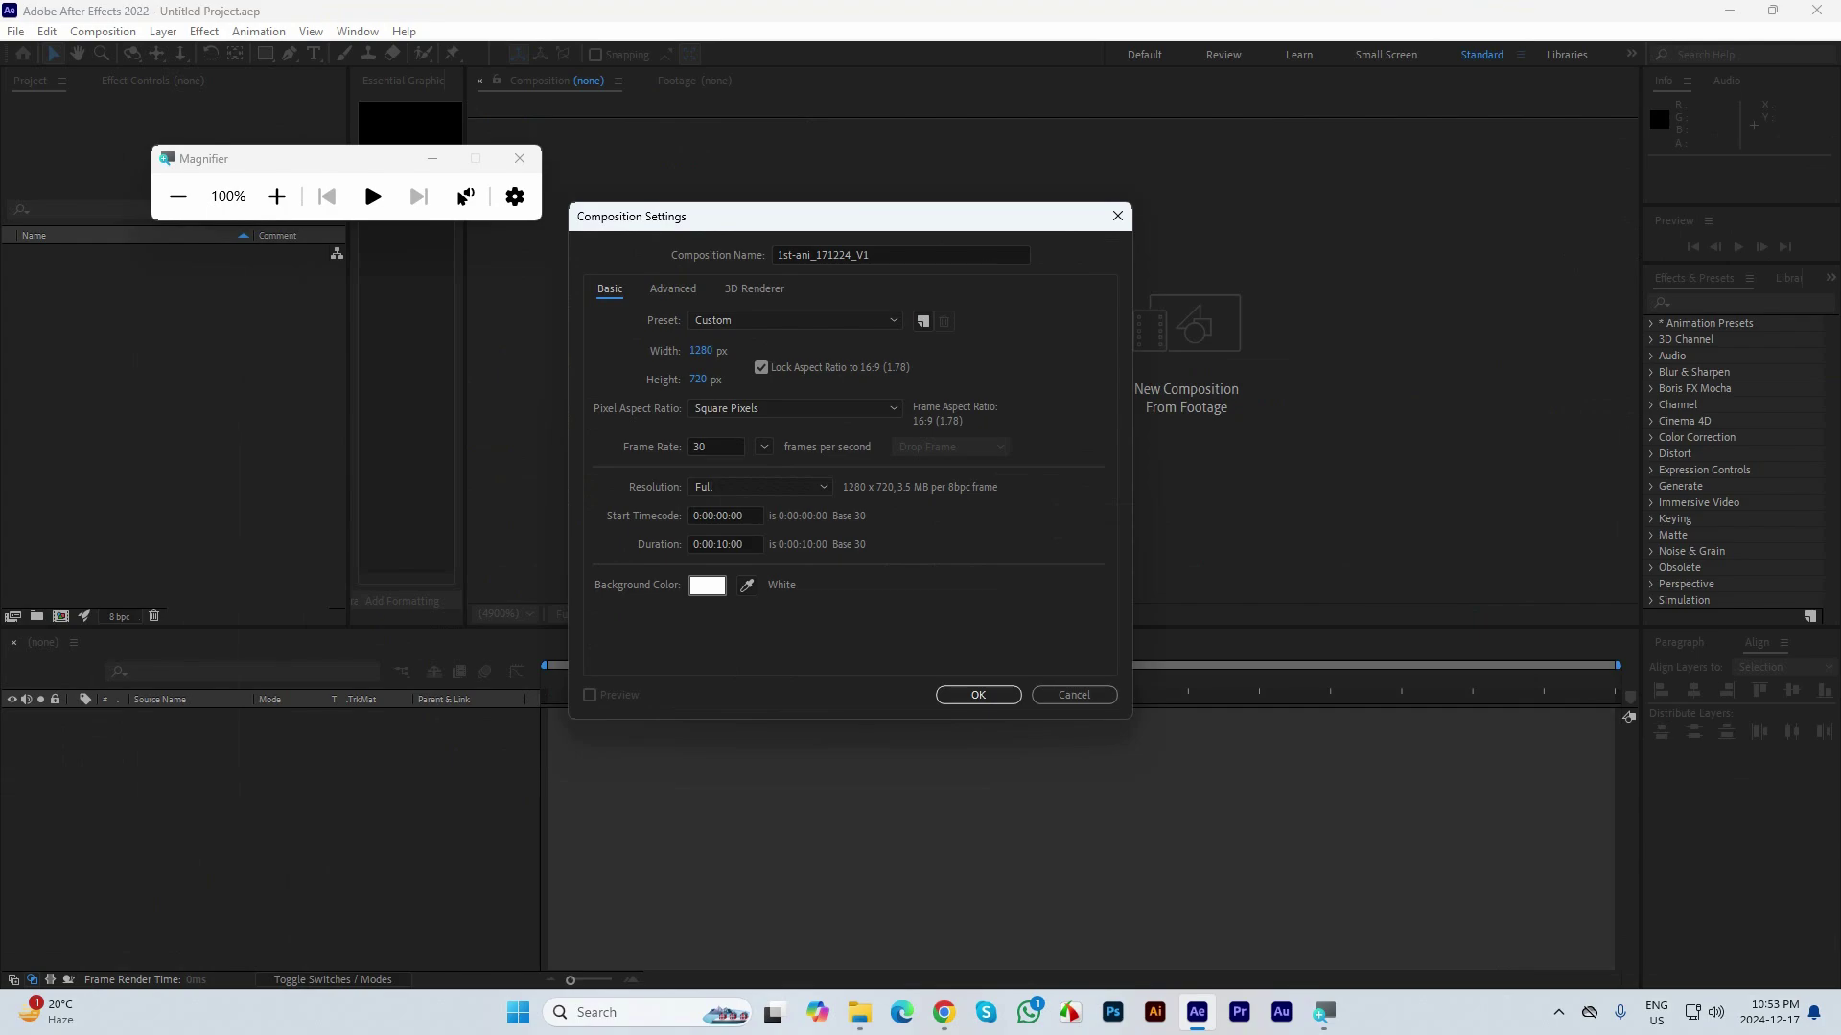
key("Return")
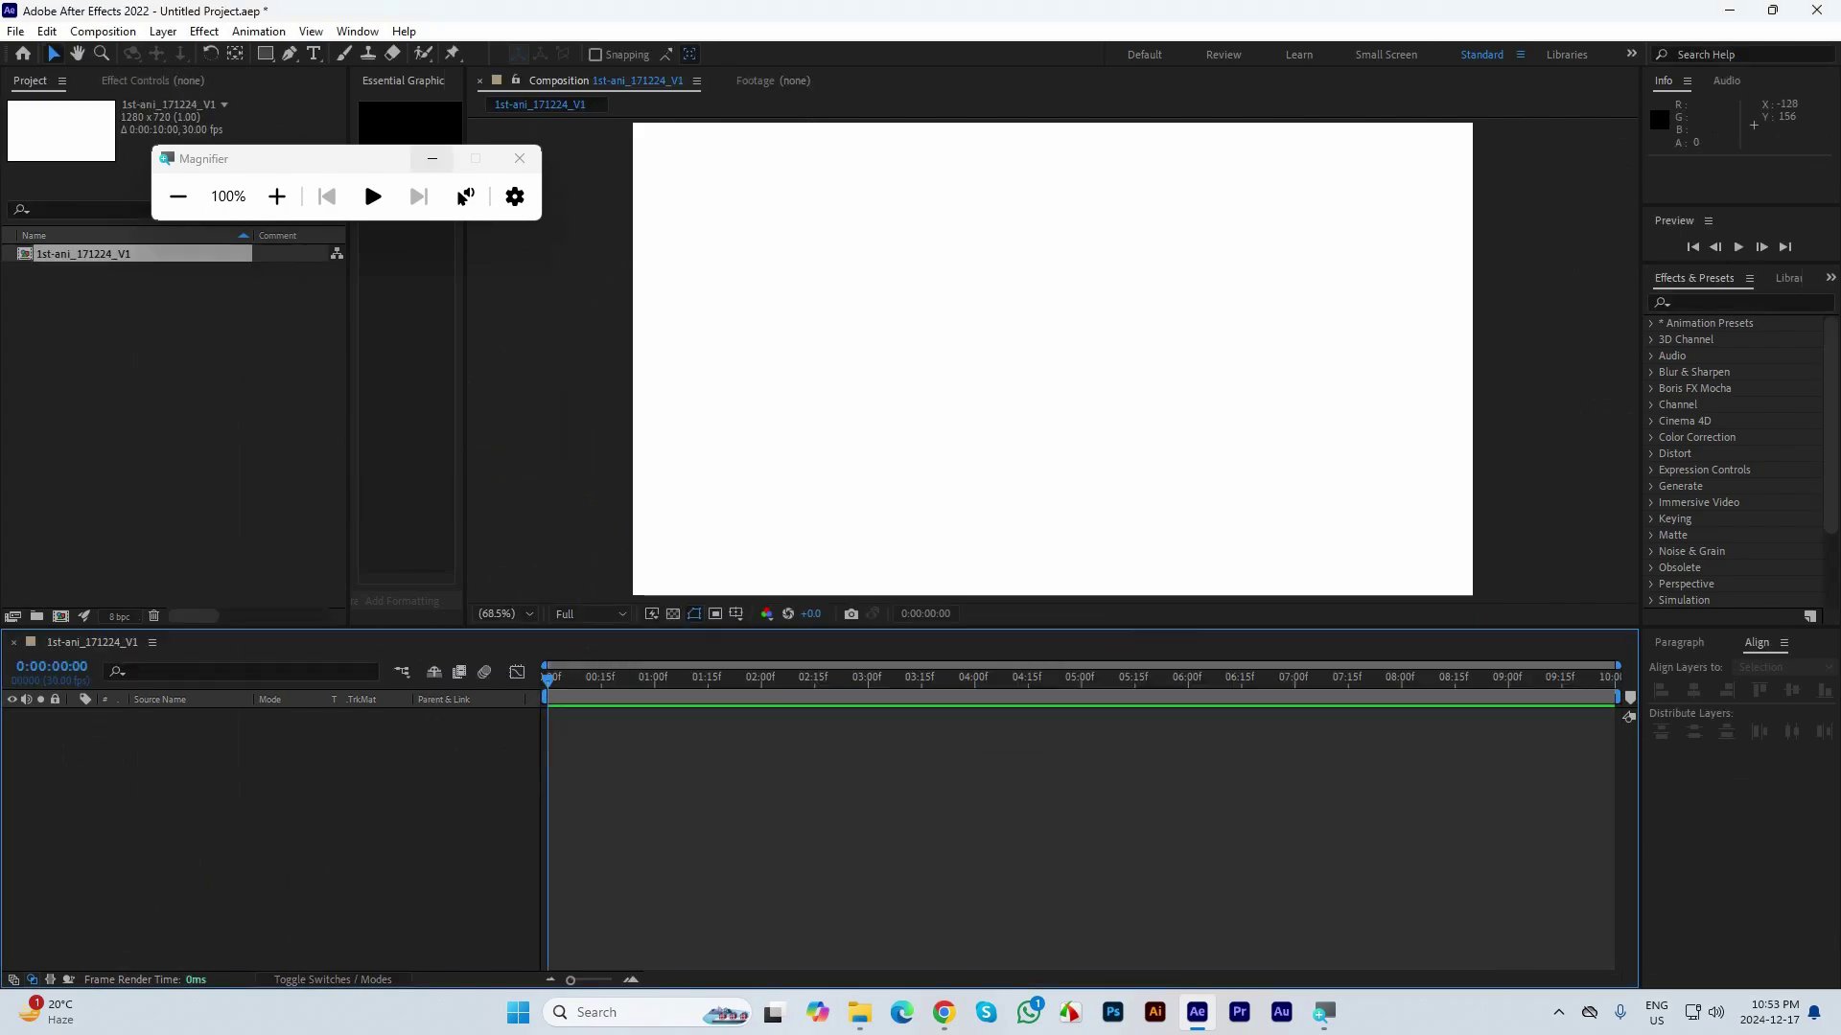
left_click(433, 158)
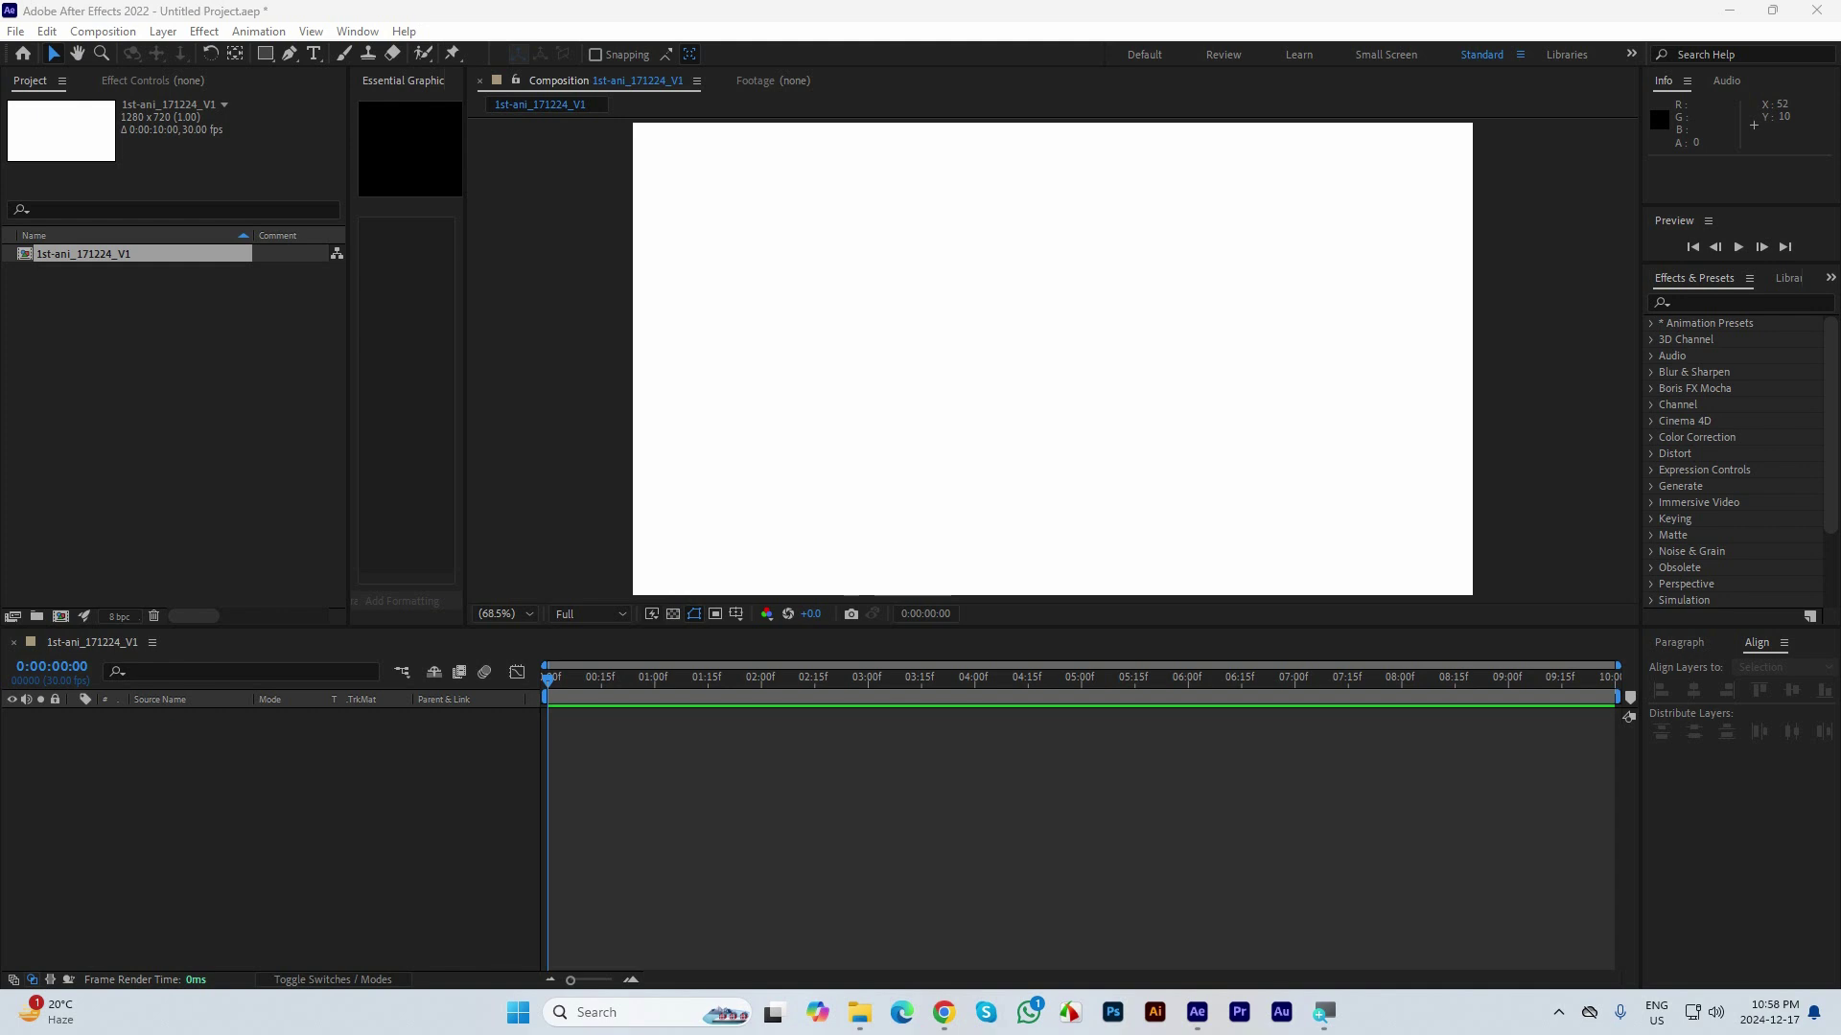
Compare which composition commands are available with the project area active and with the composition view active
left_click(175, 402)
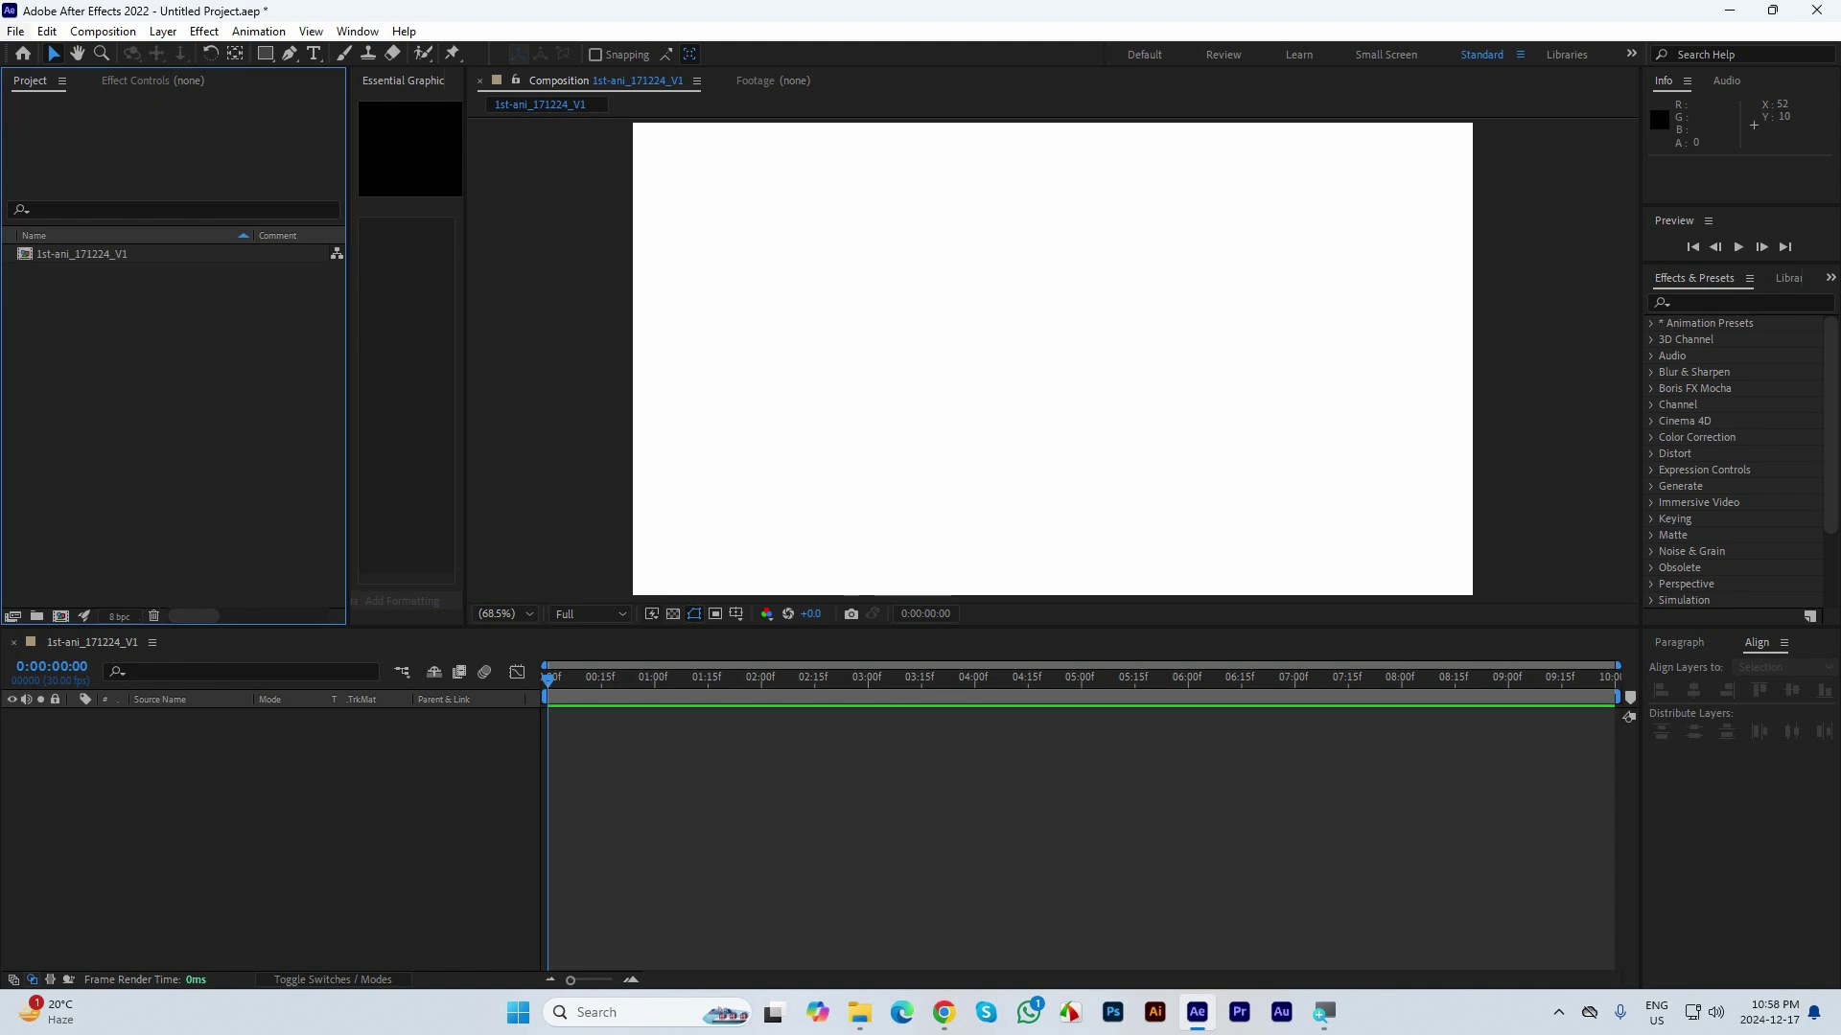
key("alt+c")
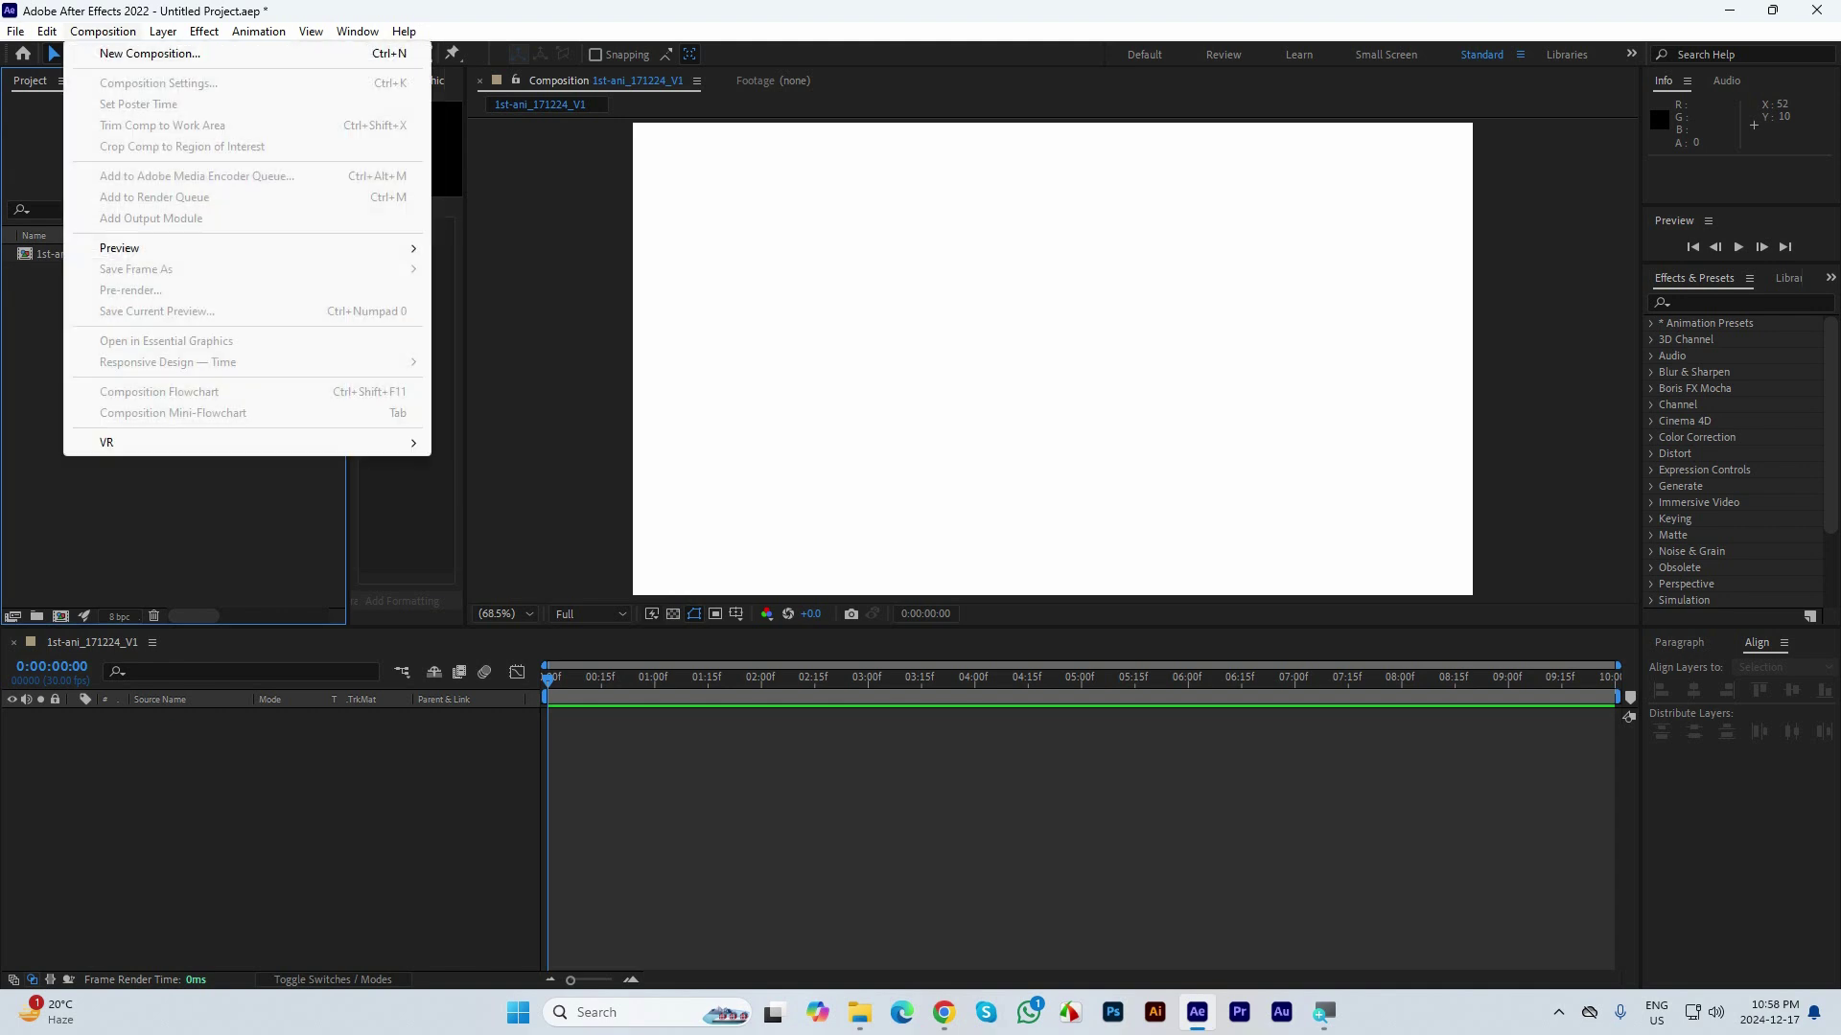
key("Escape")
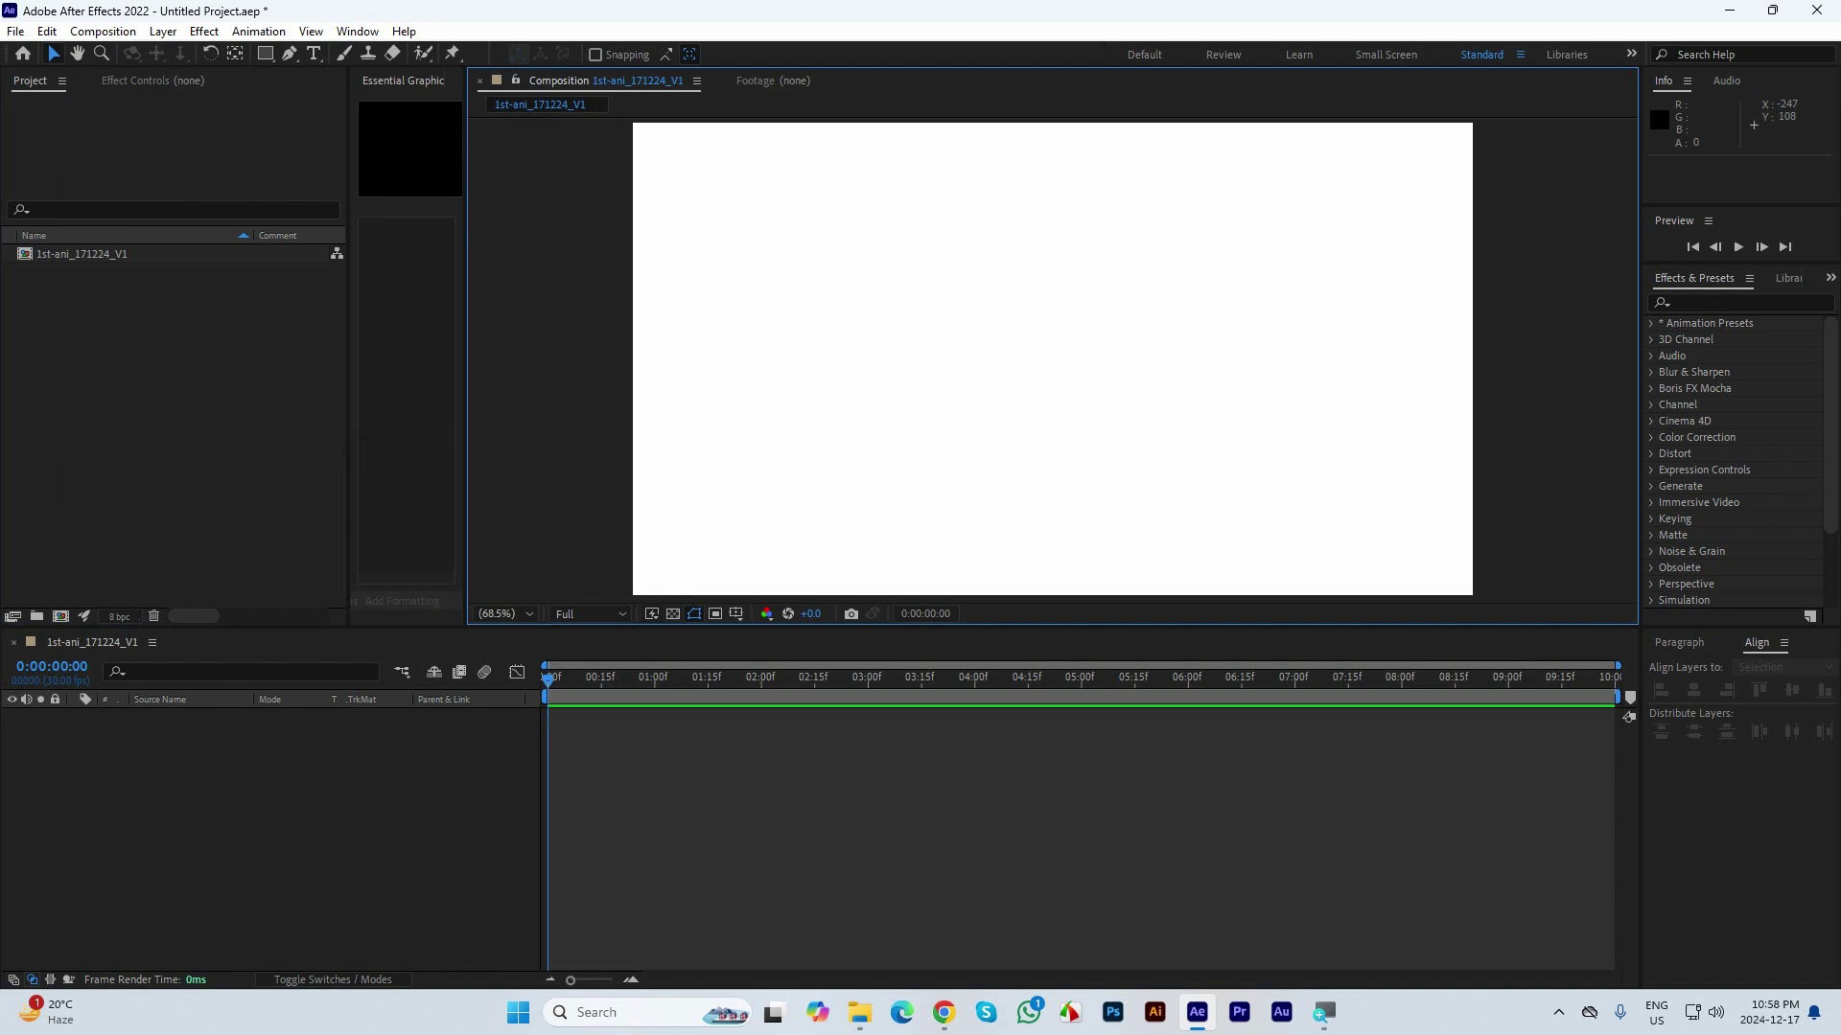
key("alt+c")
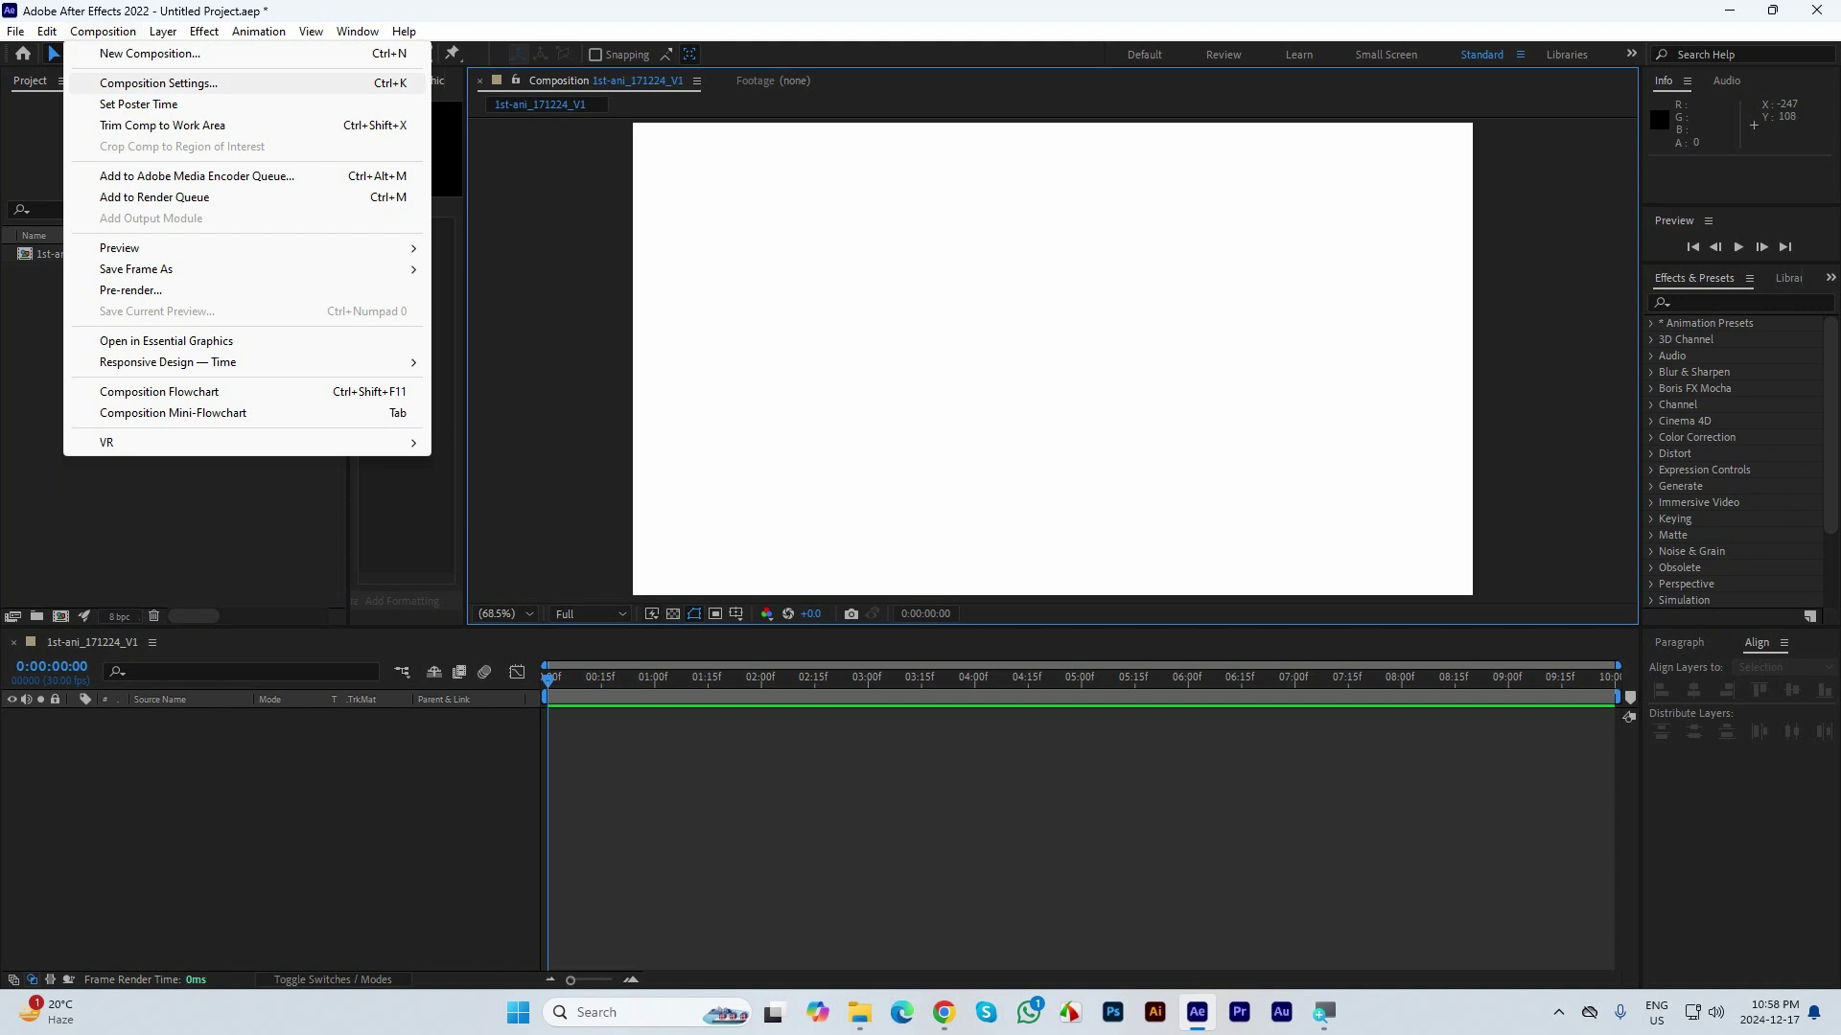
key("Escape")
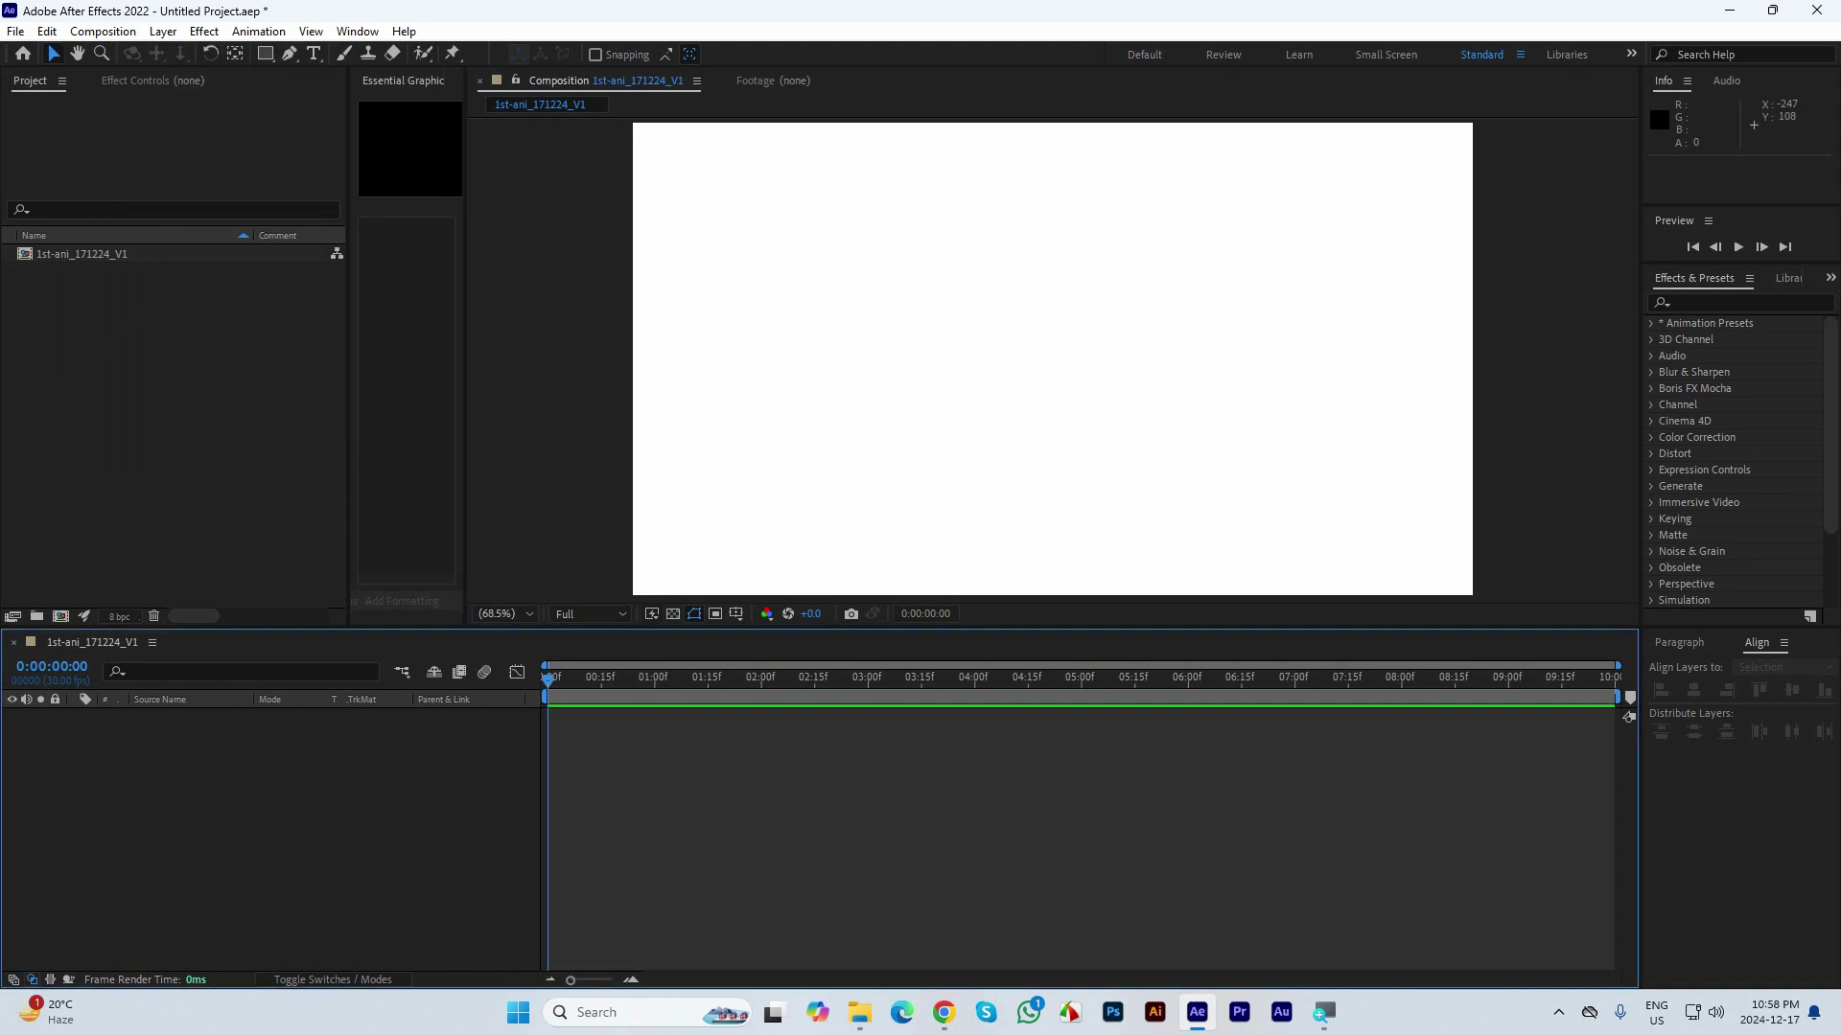
Reopen the composition settings and try sampling several background colors from the screen with the eyedropper
key("ctrl+k")
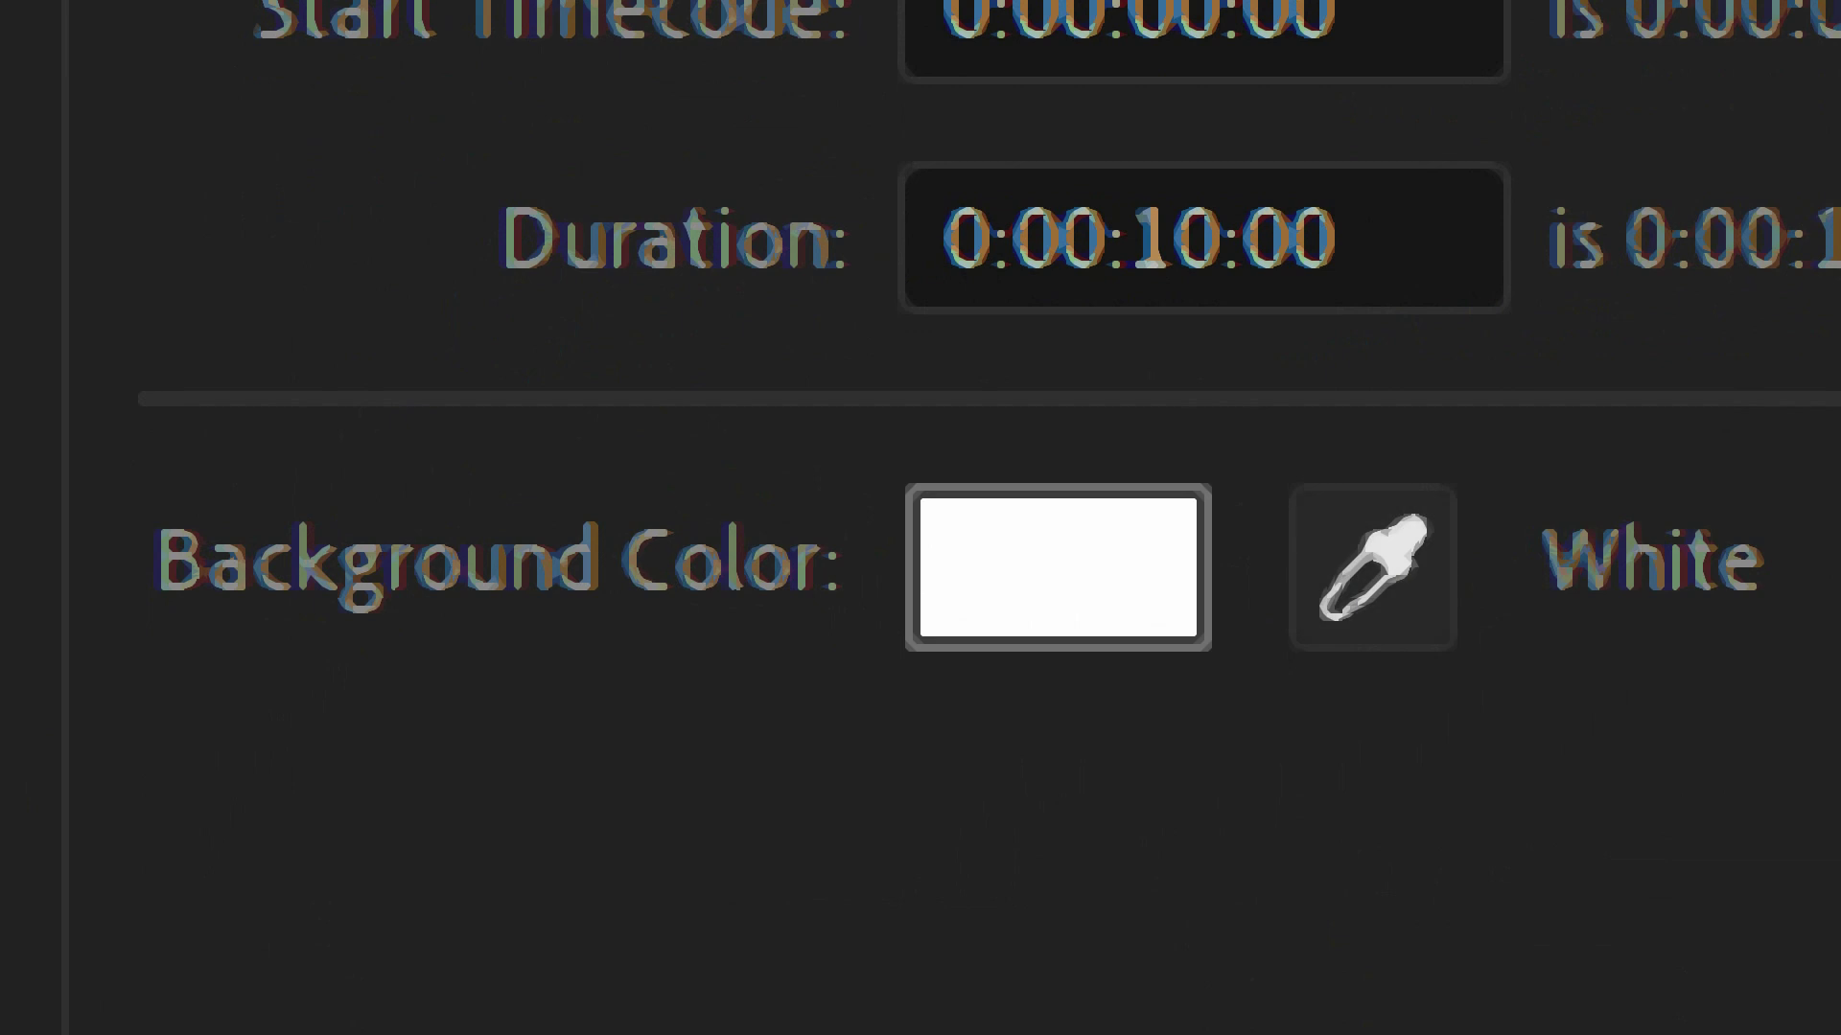
left_click(1372, 568)
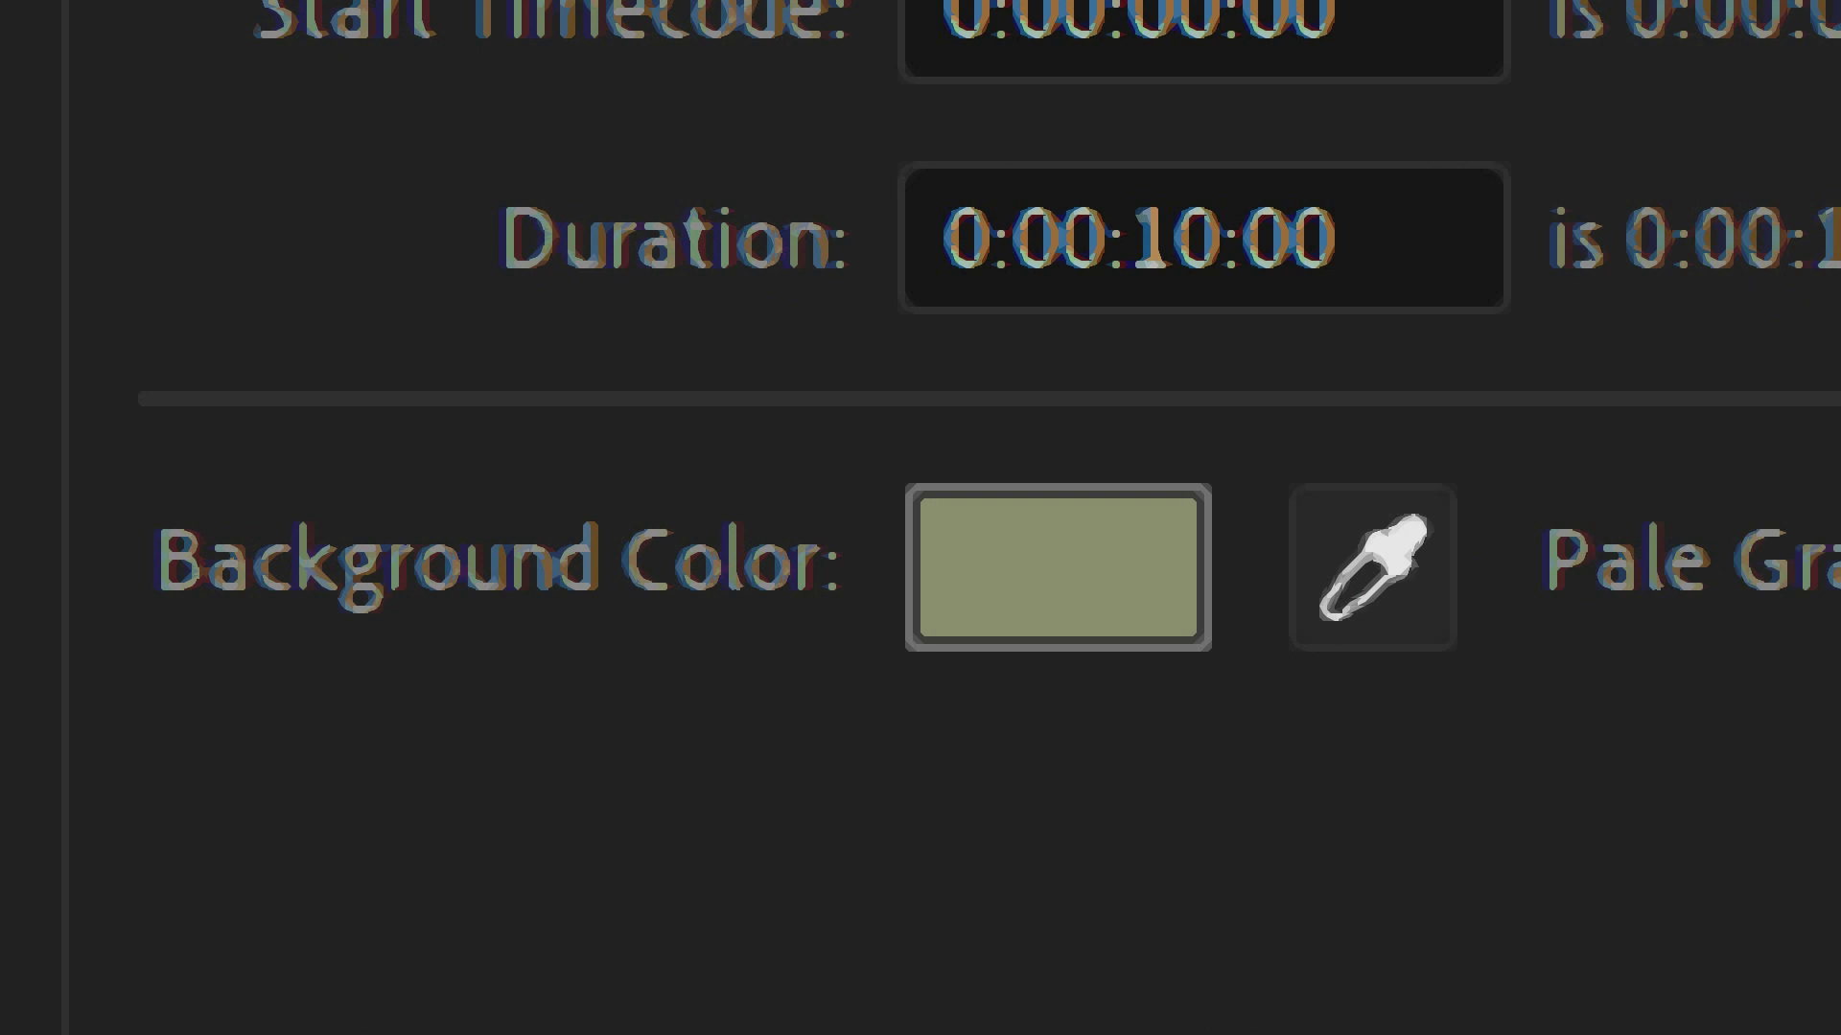
left_click(1150, 767)
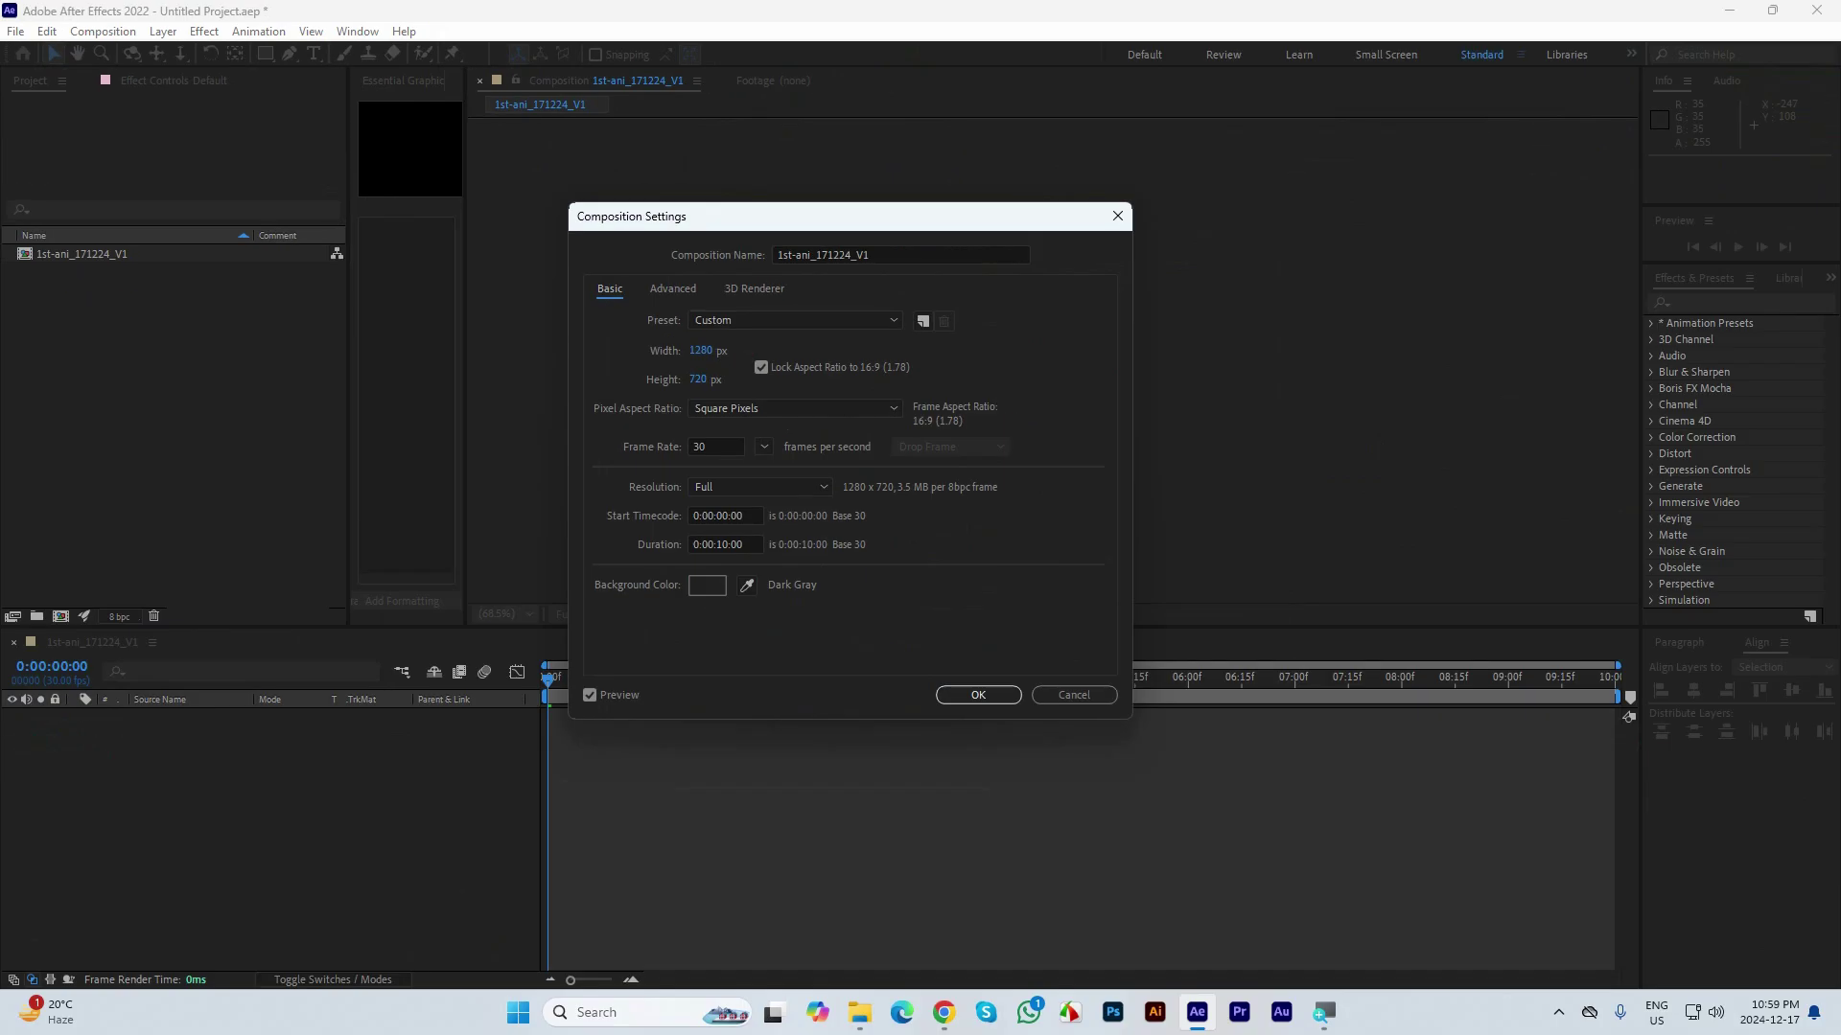
left_click(746, 586)
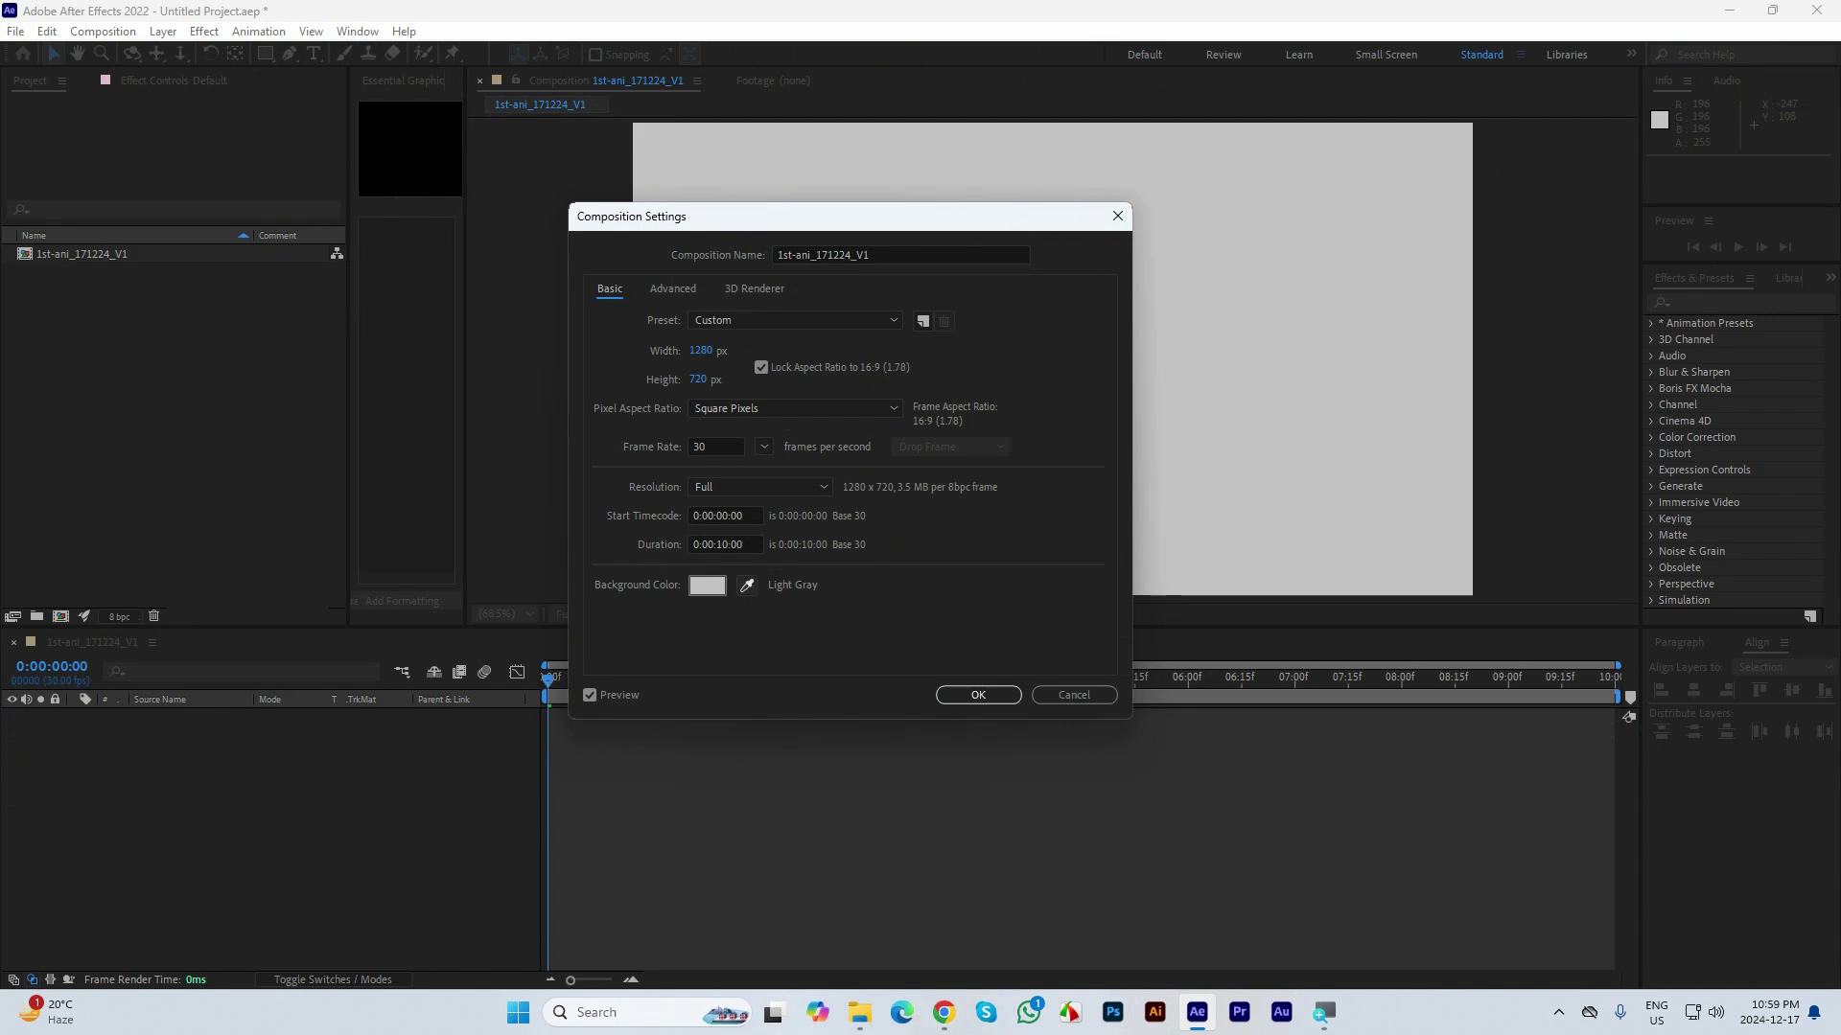
left_click_drag(850, 217, 1062, 219)
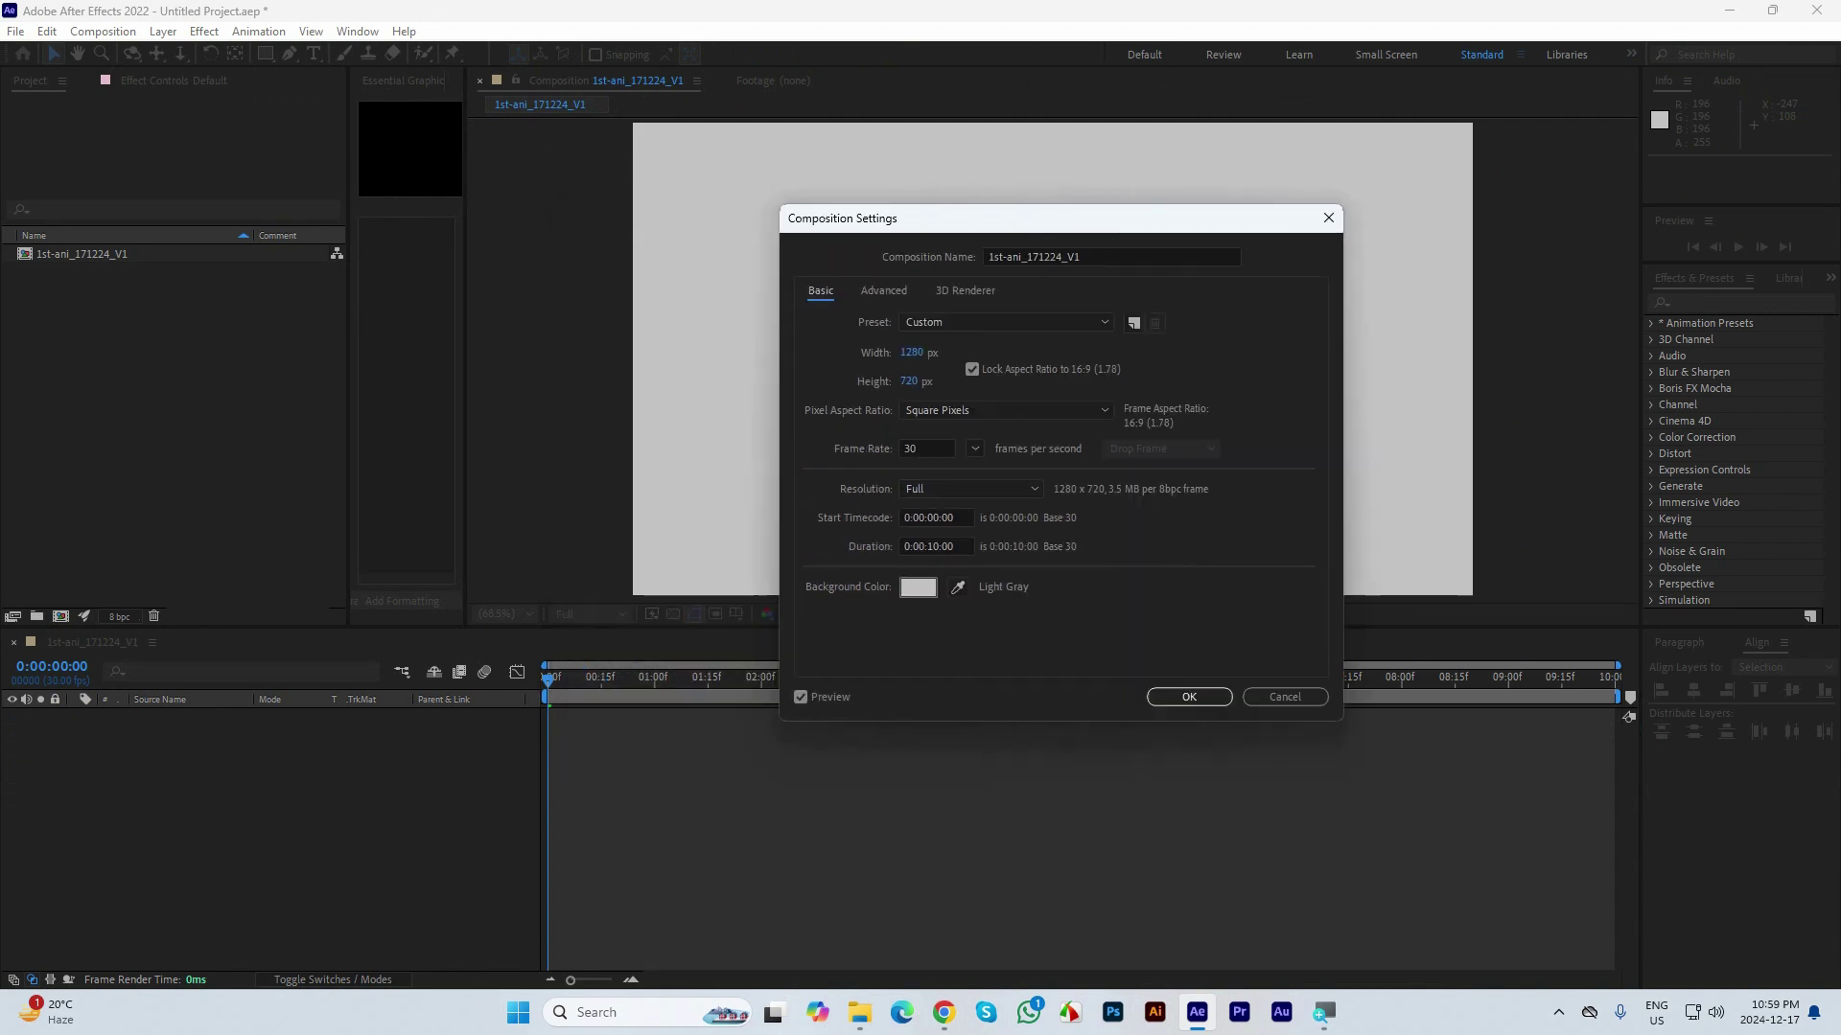
left_click(957, 586)
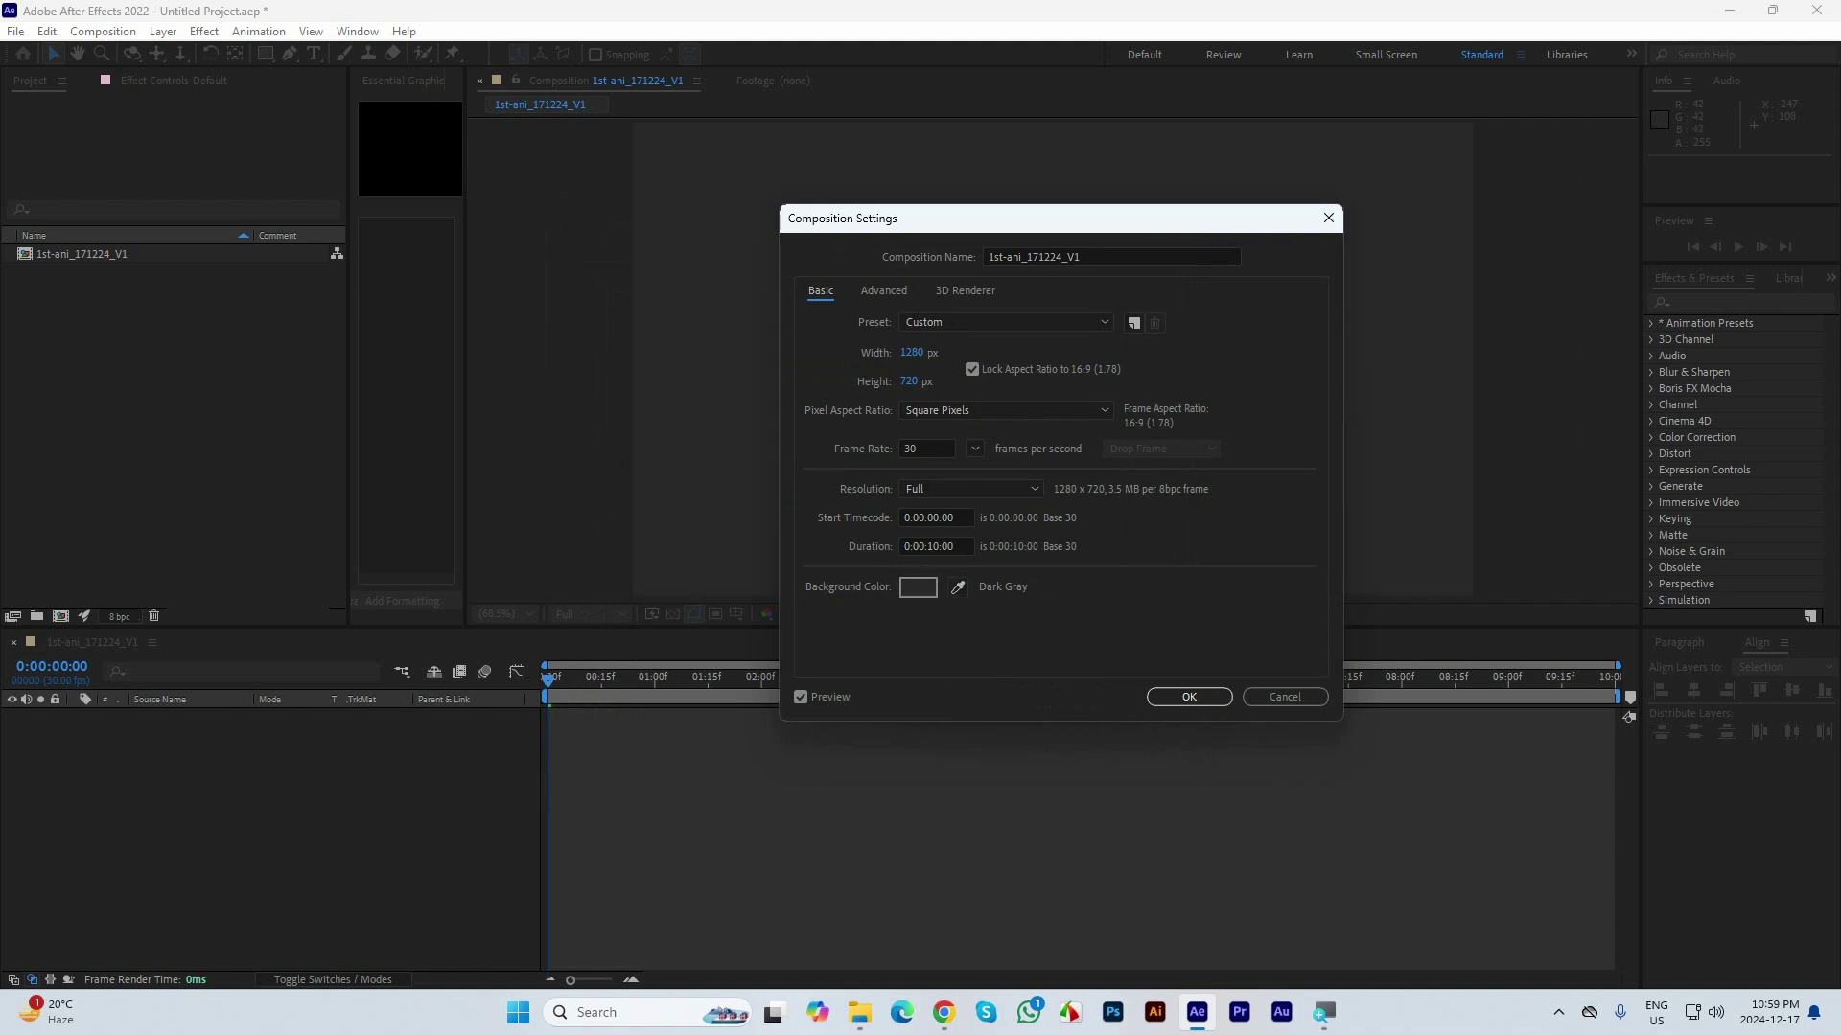
Set the composition's background color back to white (FFFFFF) with the color picker
left_click(917, 587)
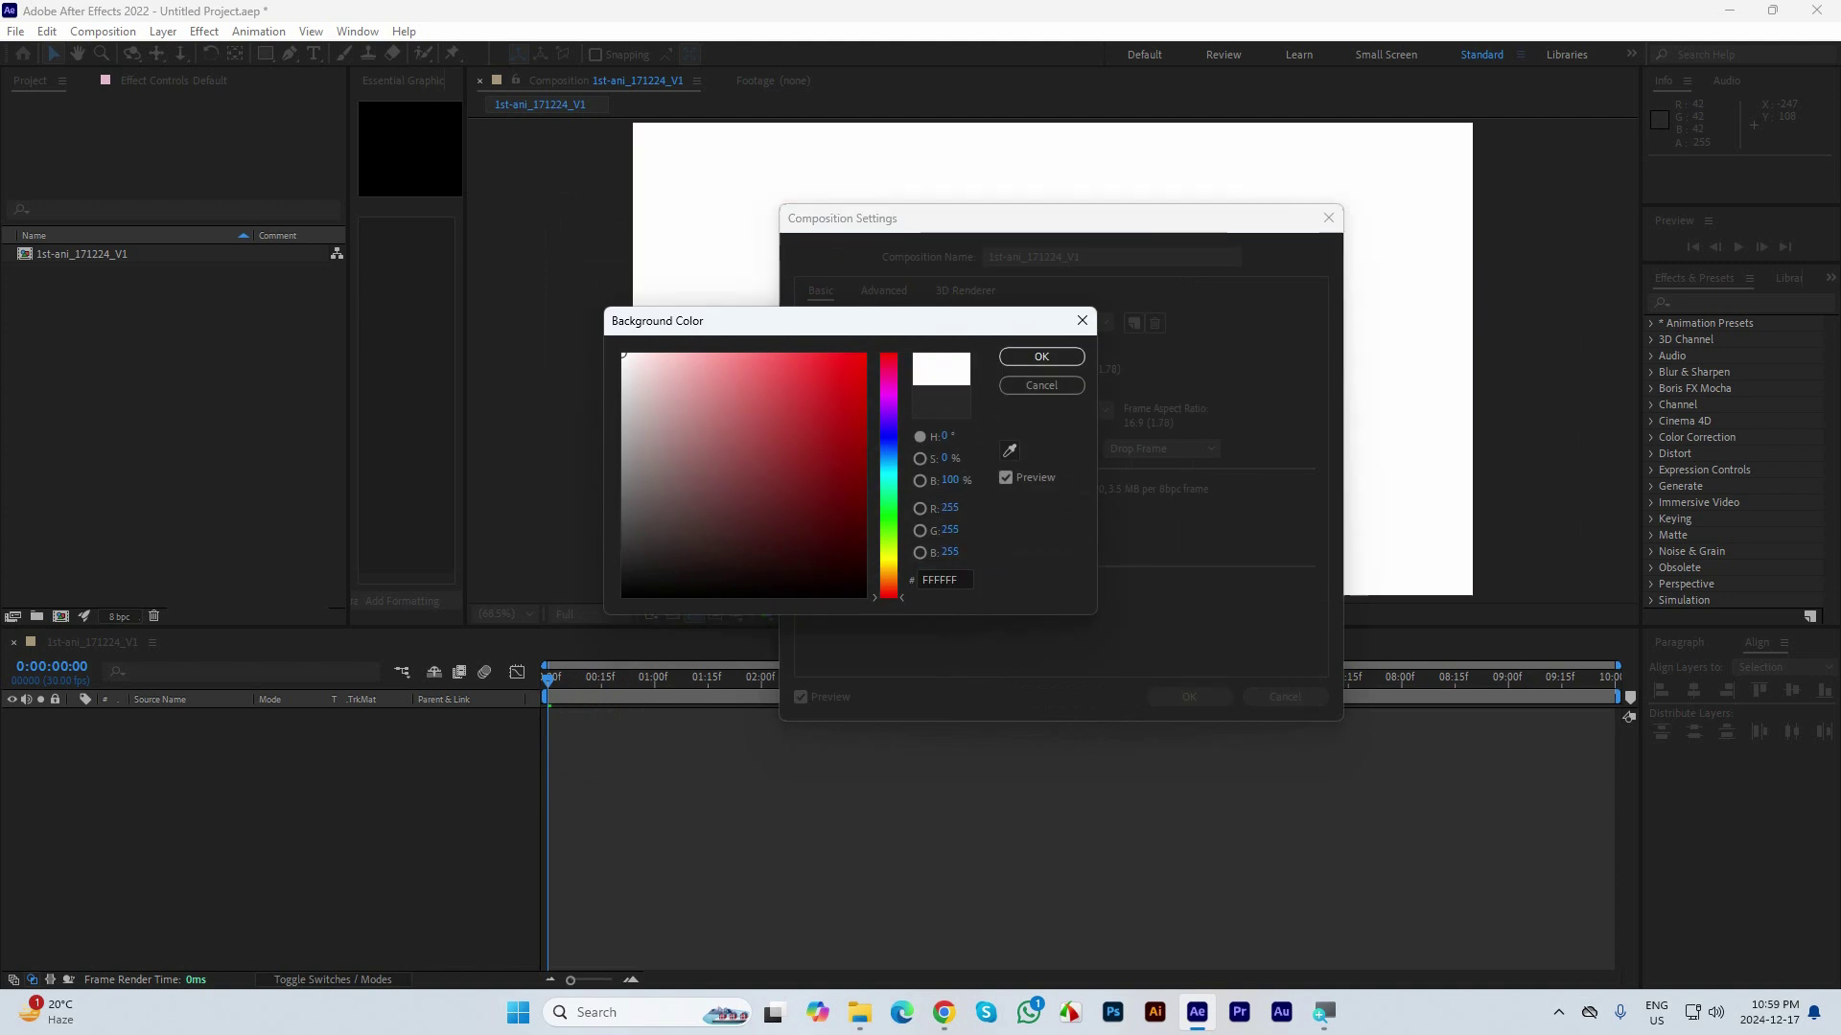
left_click(1042, 358)
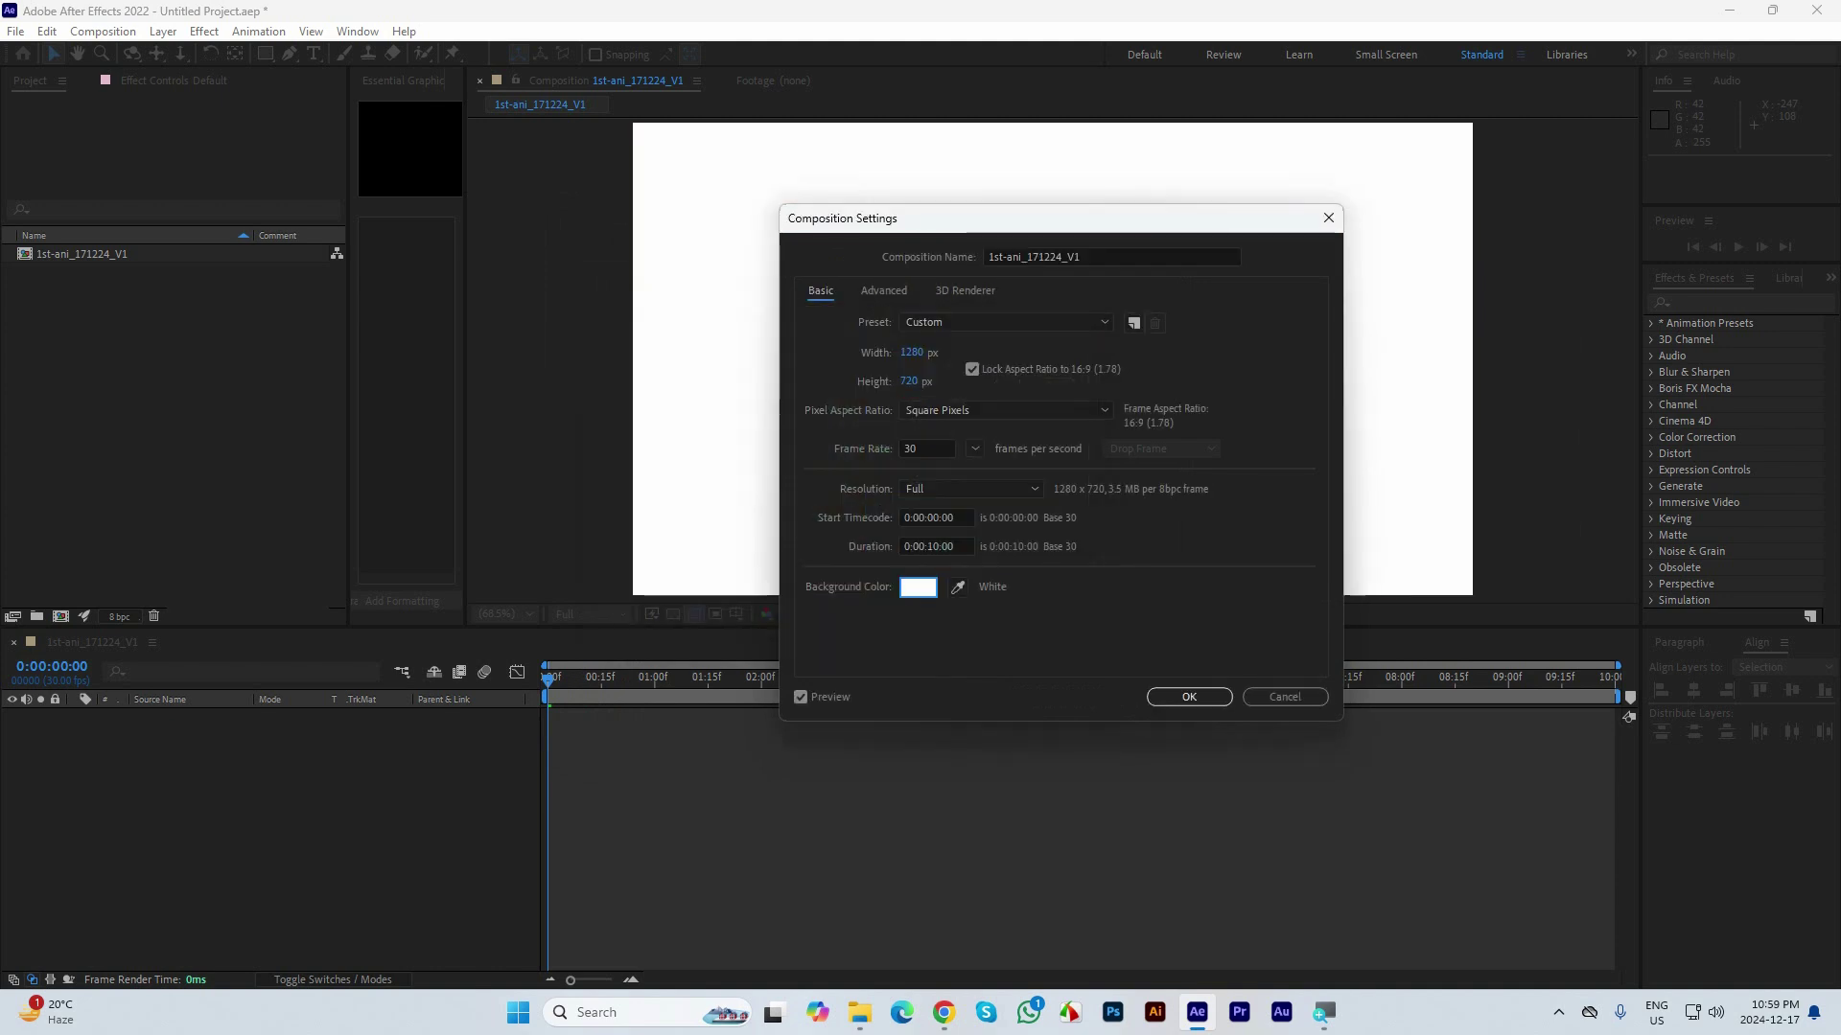
Apply the composition settings and open the Save As dialog for the project
left_click(1189, 697)
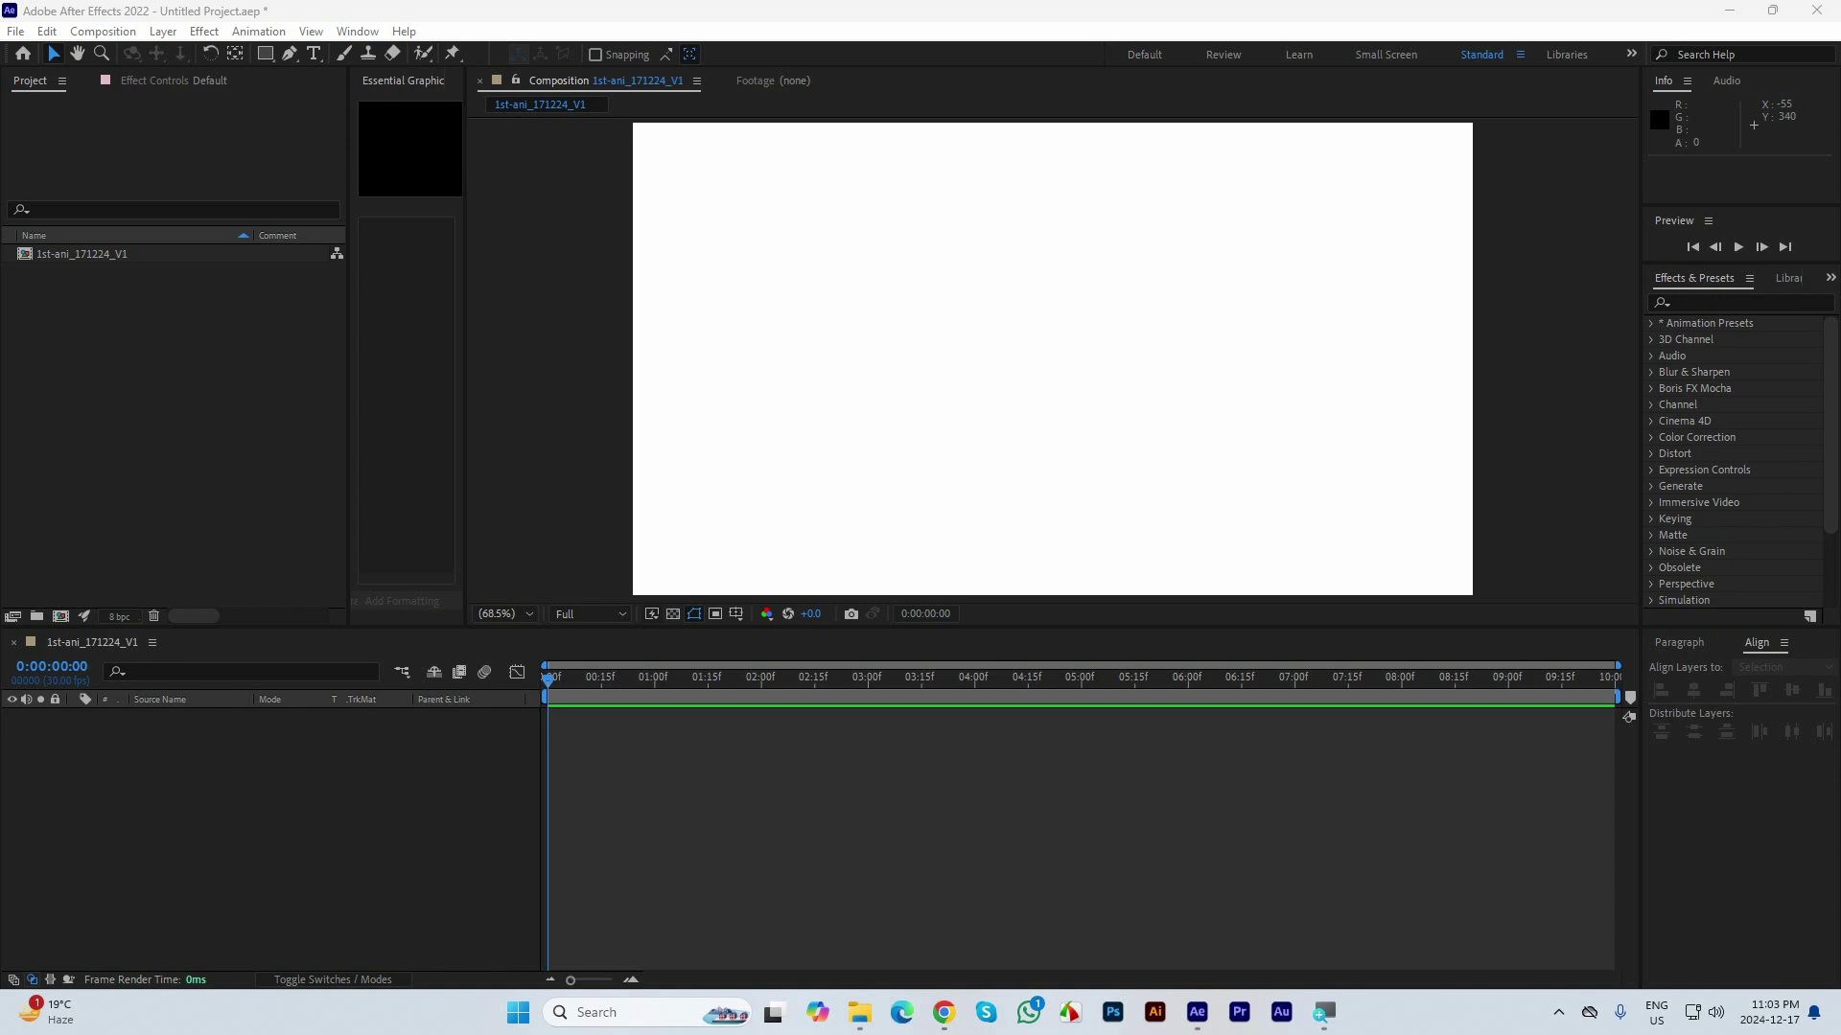
left_click(192, 378)
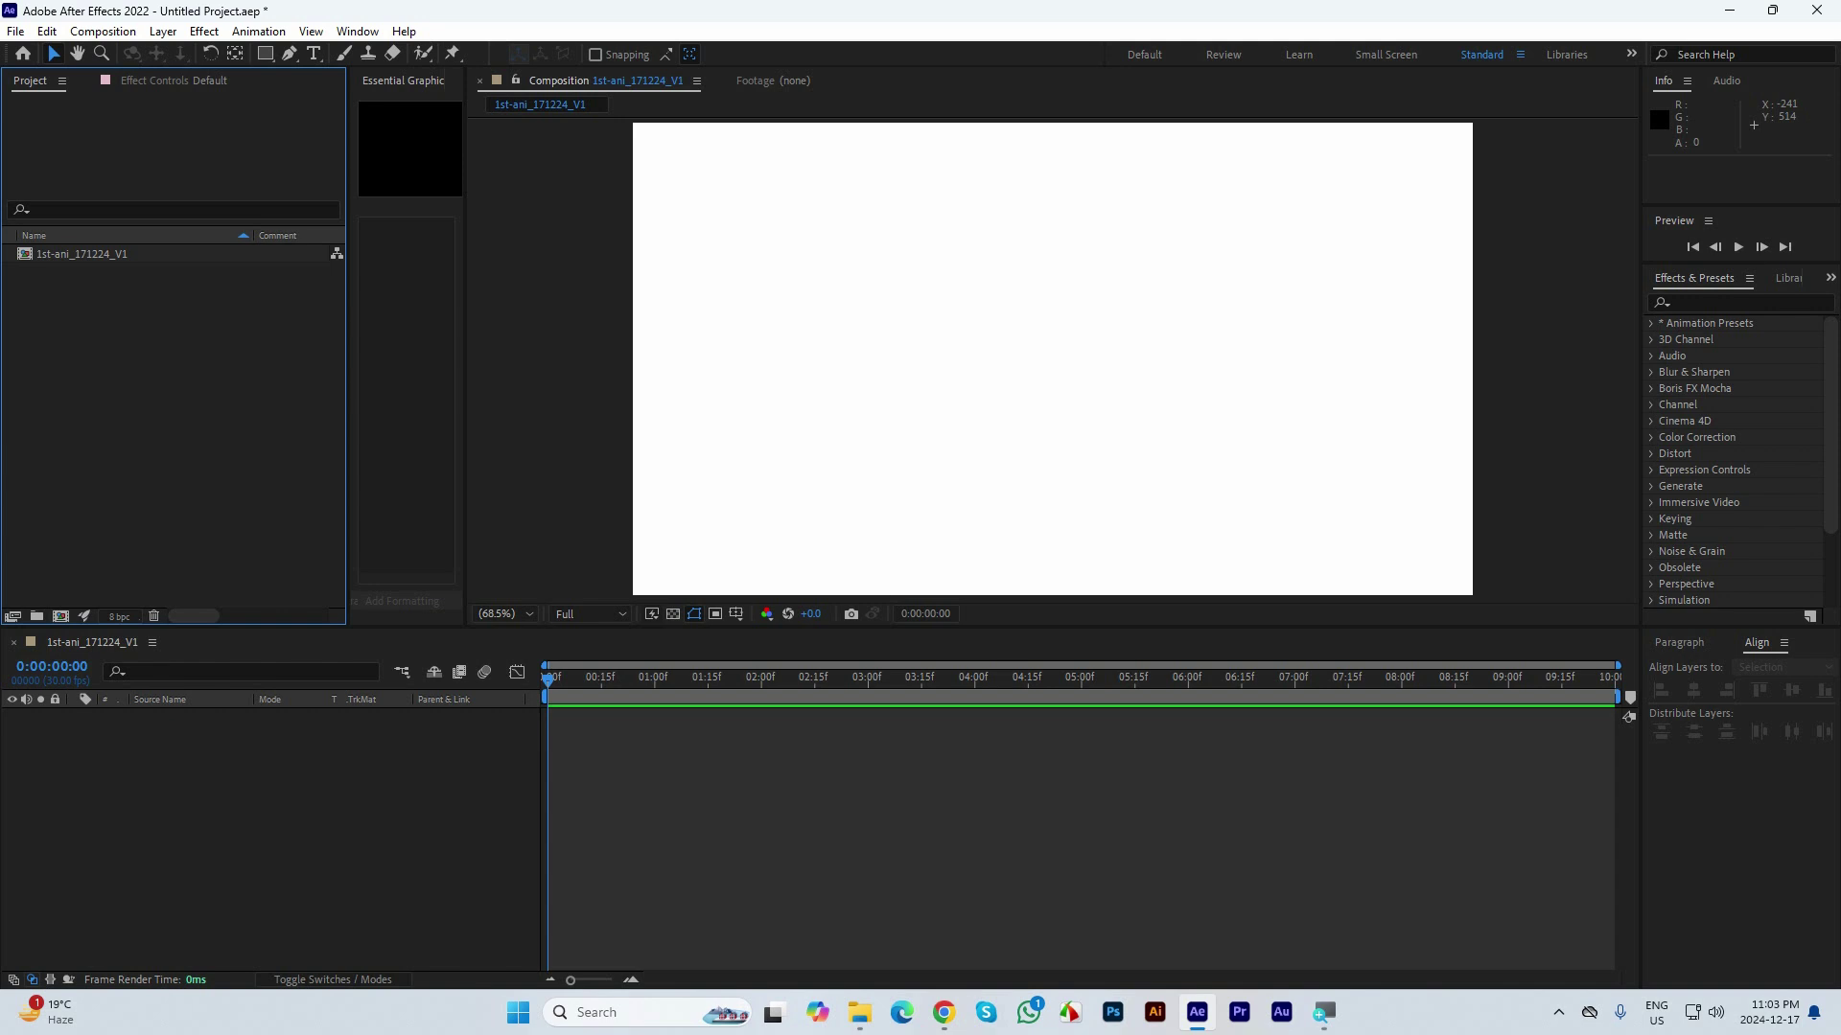
key("alt+f")
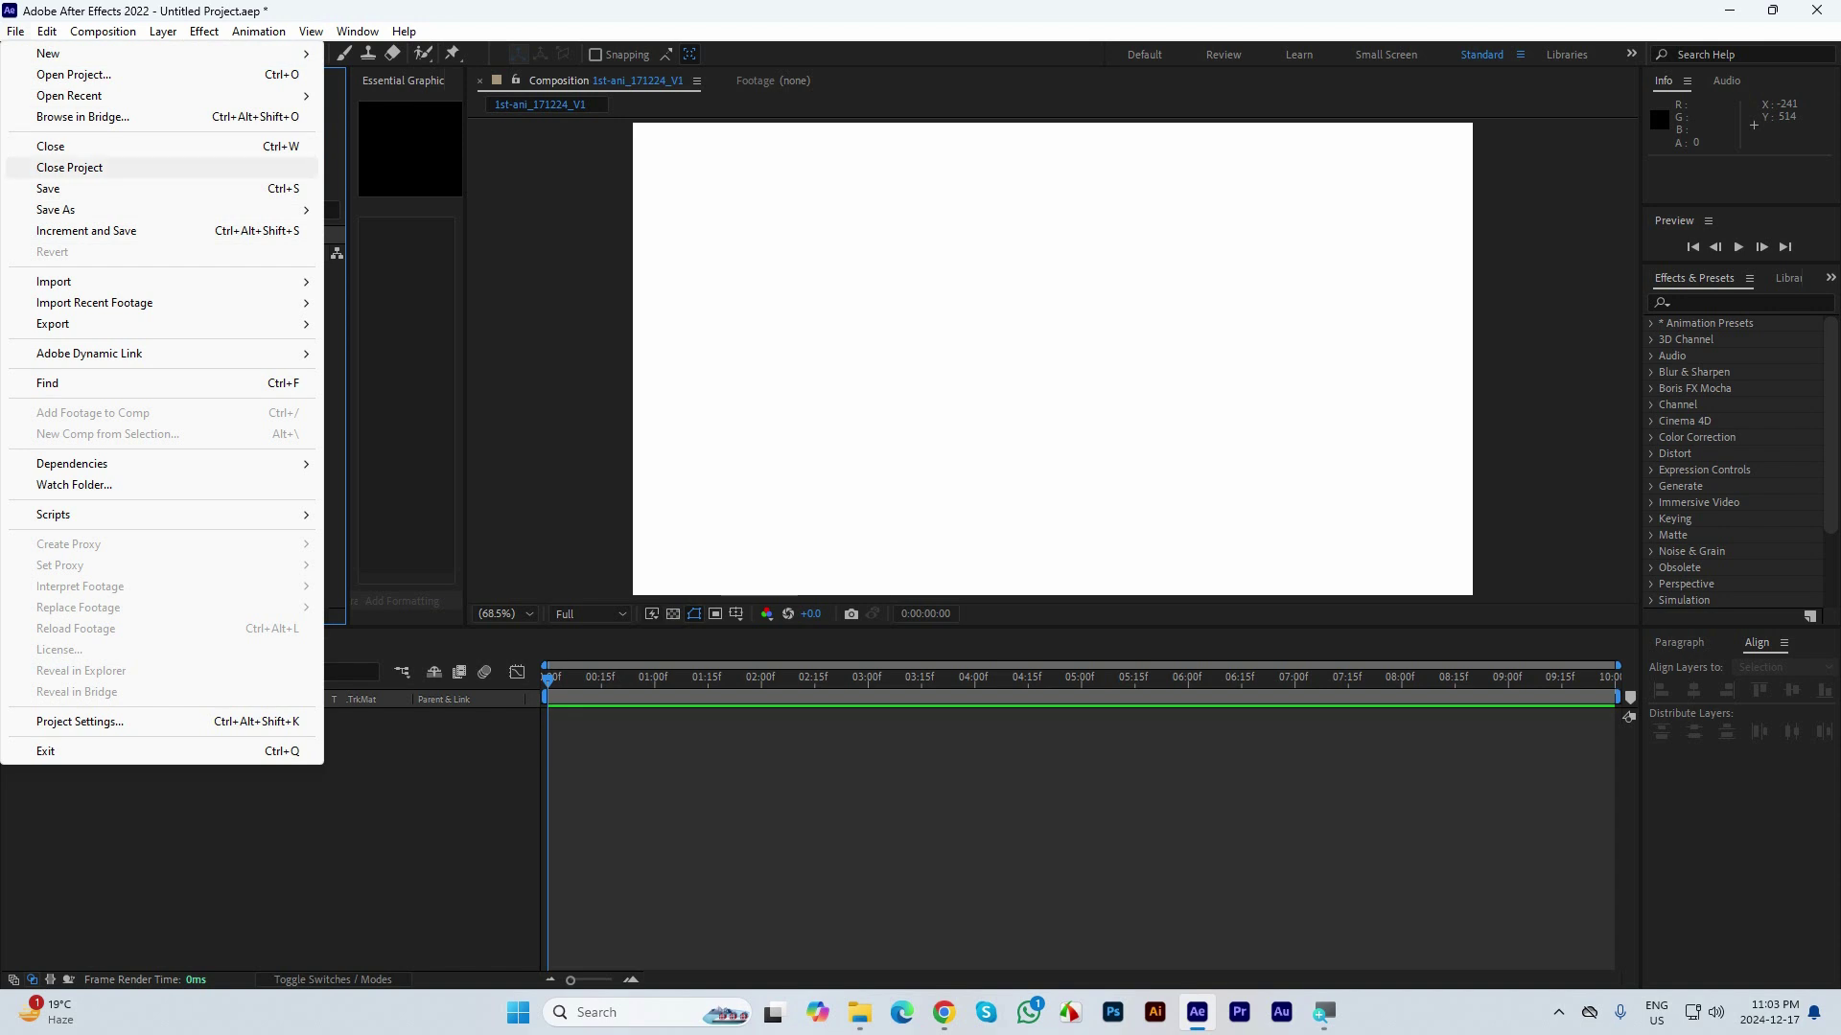
mouse_move(55, 209)
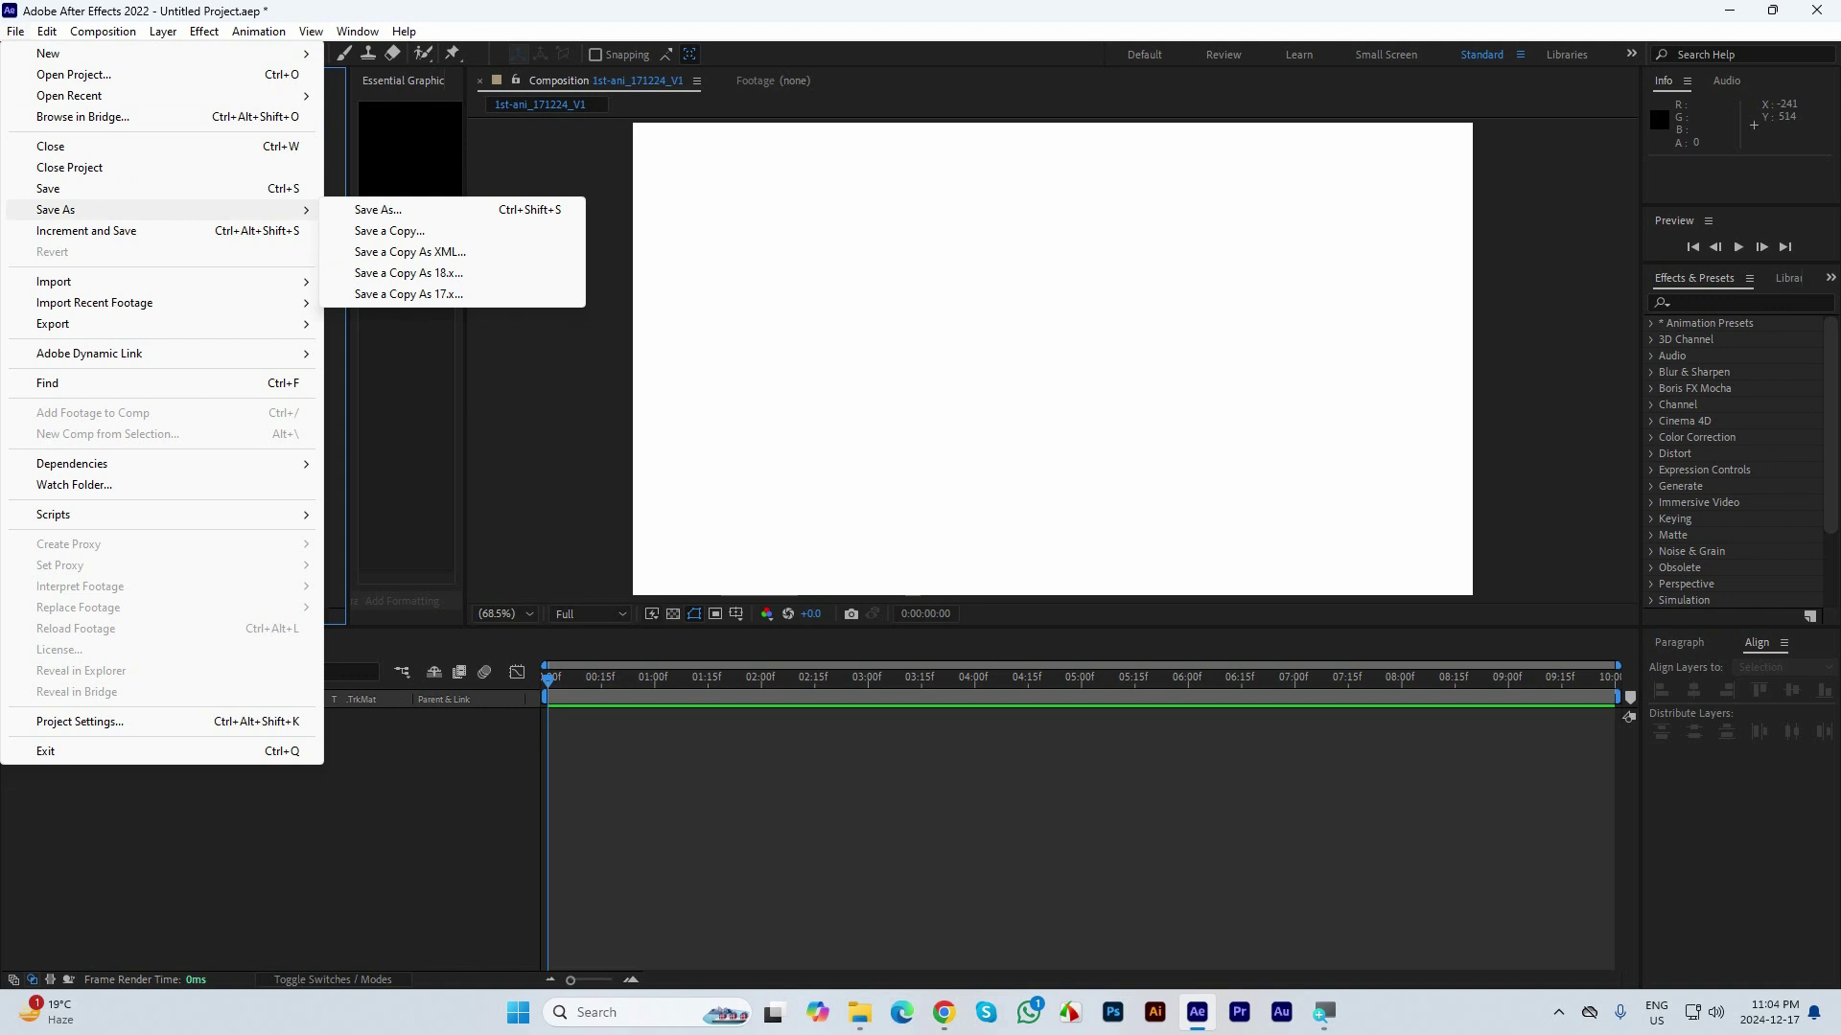
left_click(378, 209)
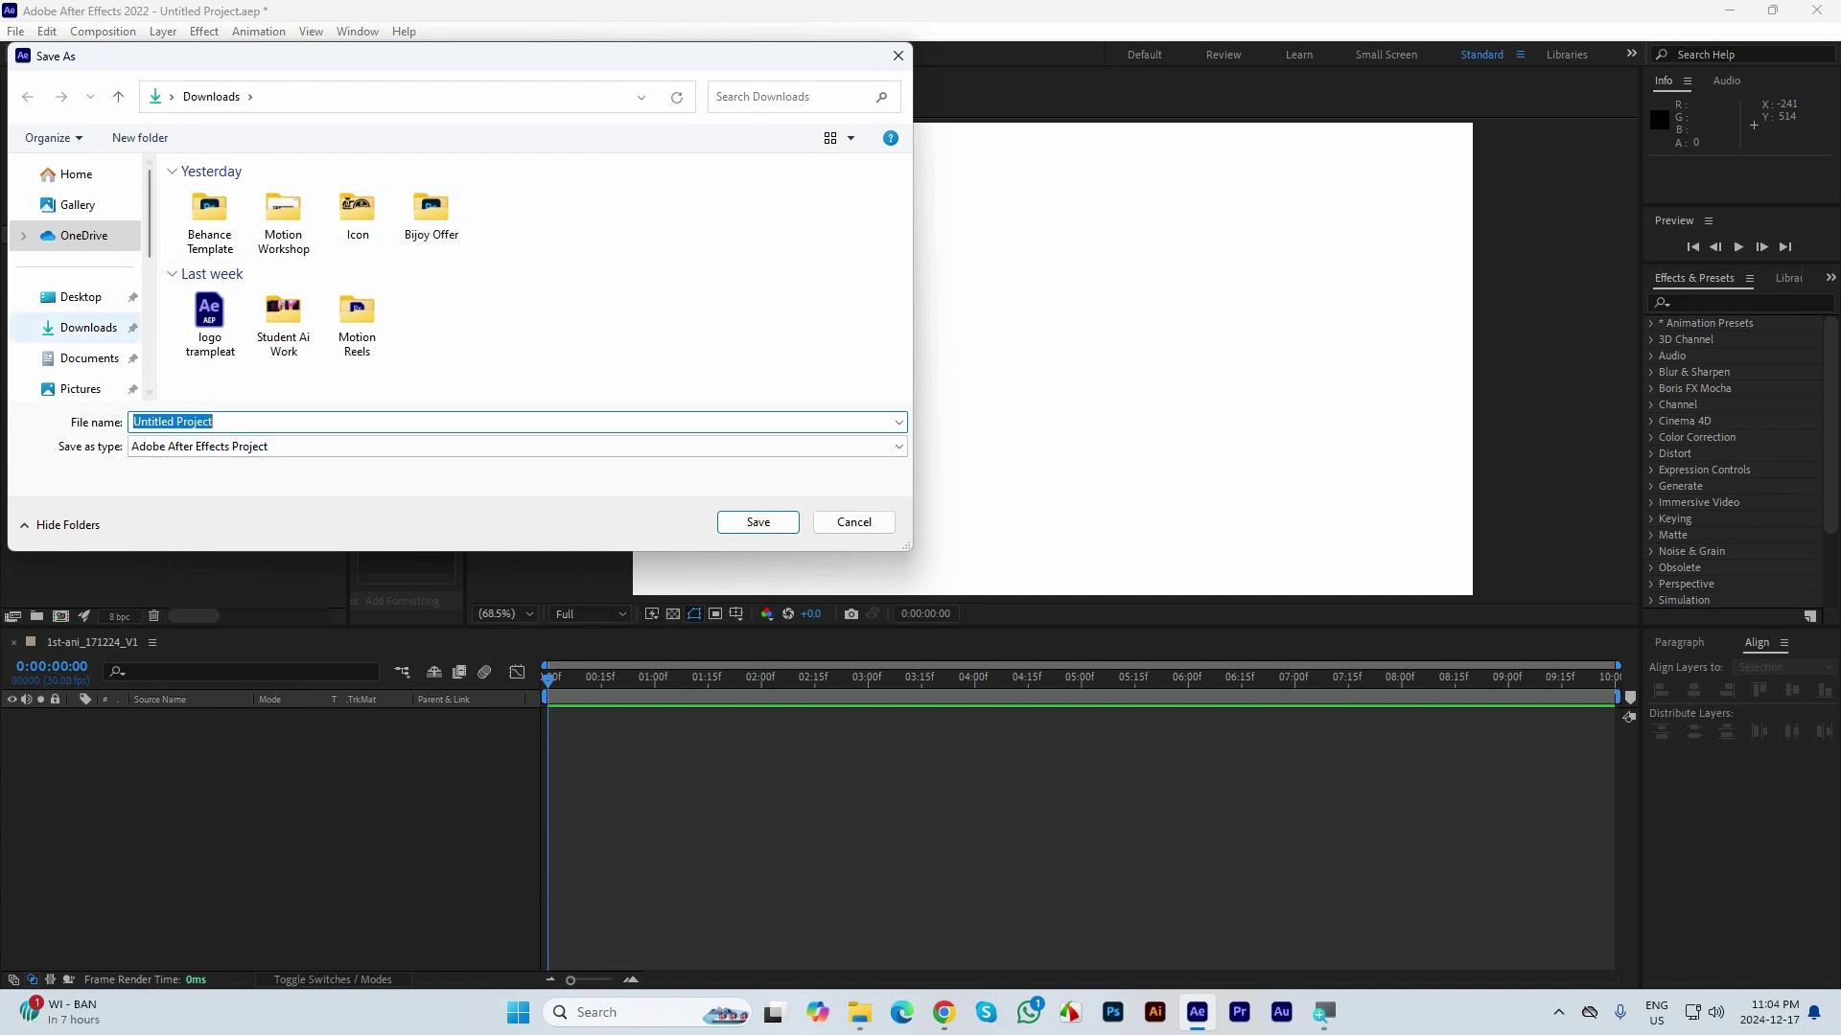
Save the project on the Desktop as an Adobe After Effects Project named 1st-ani_12172024_V1
left_click(81, 297)
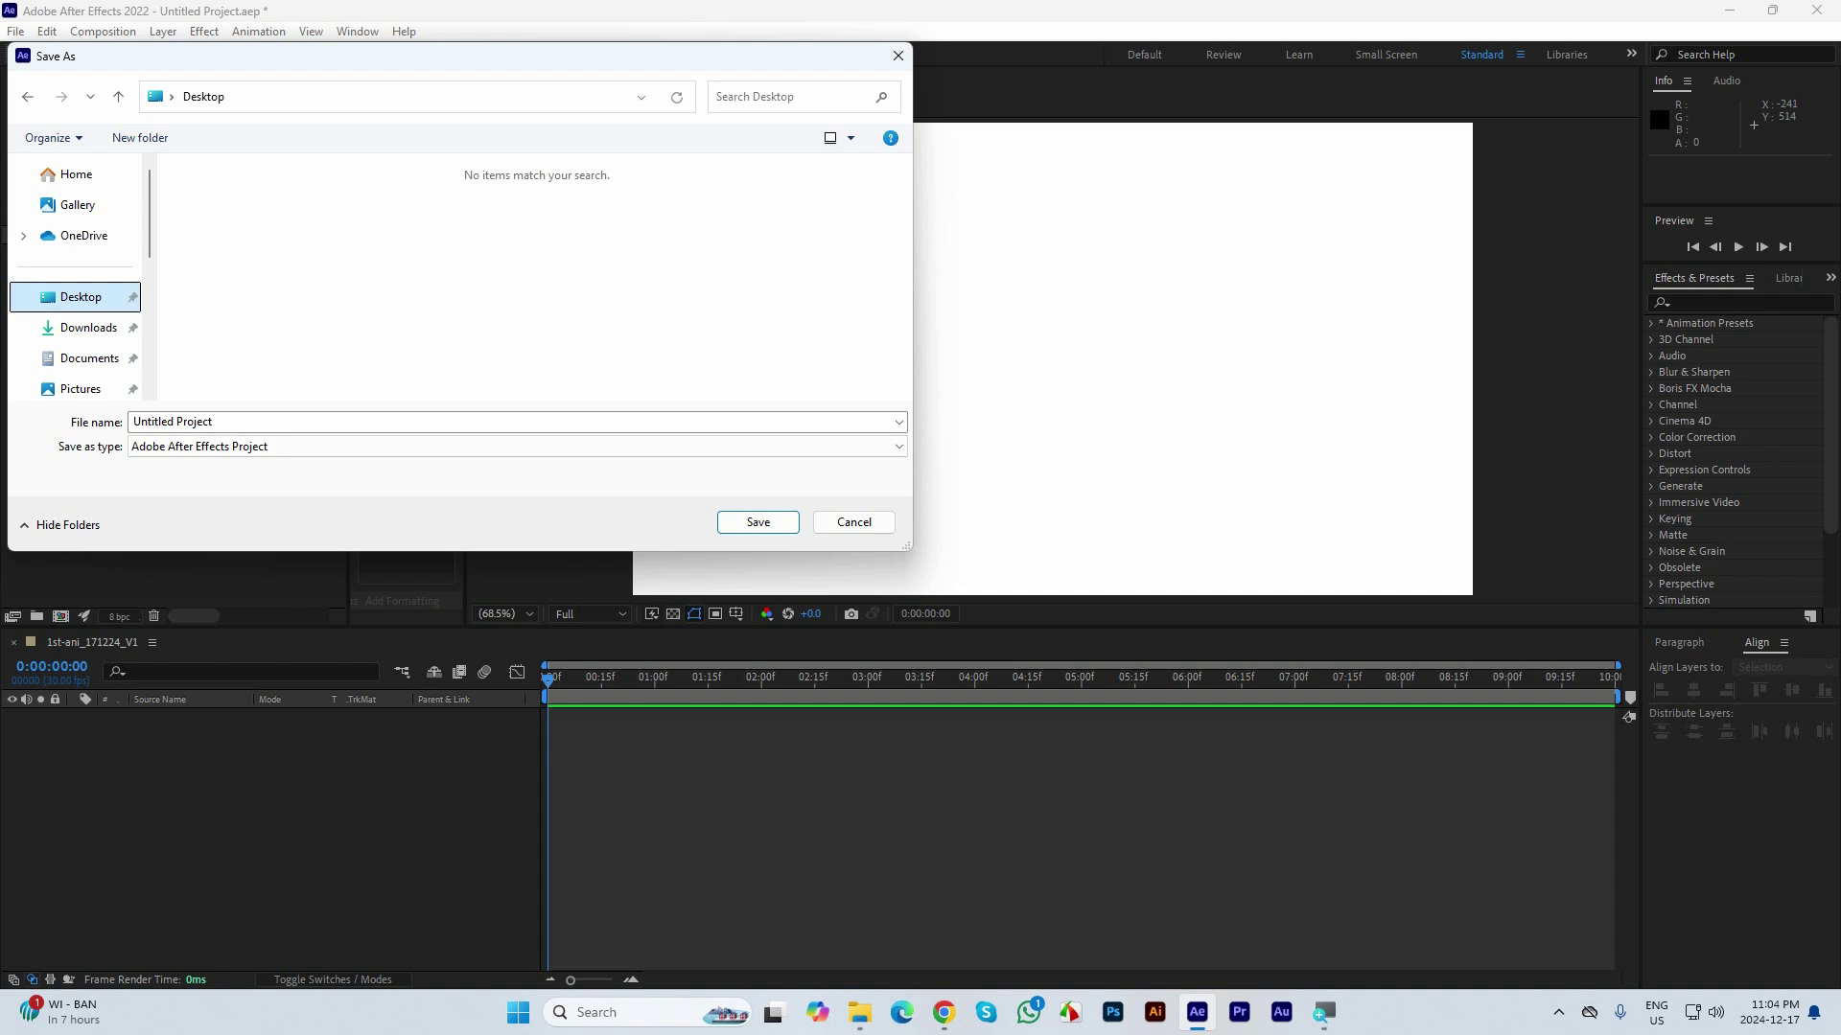
key("Tab")
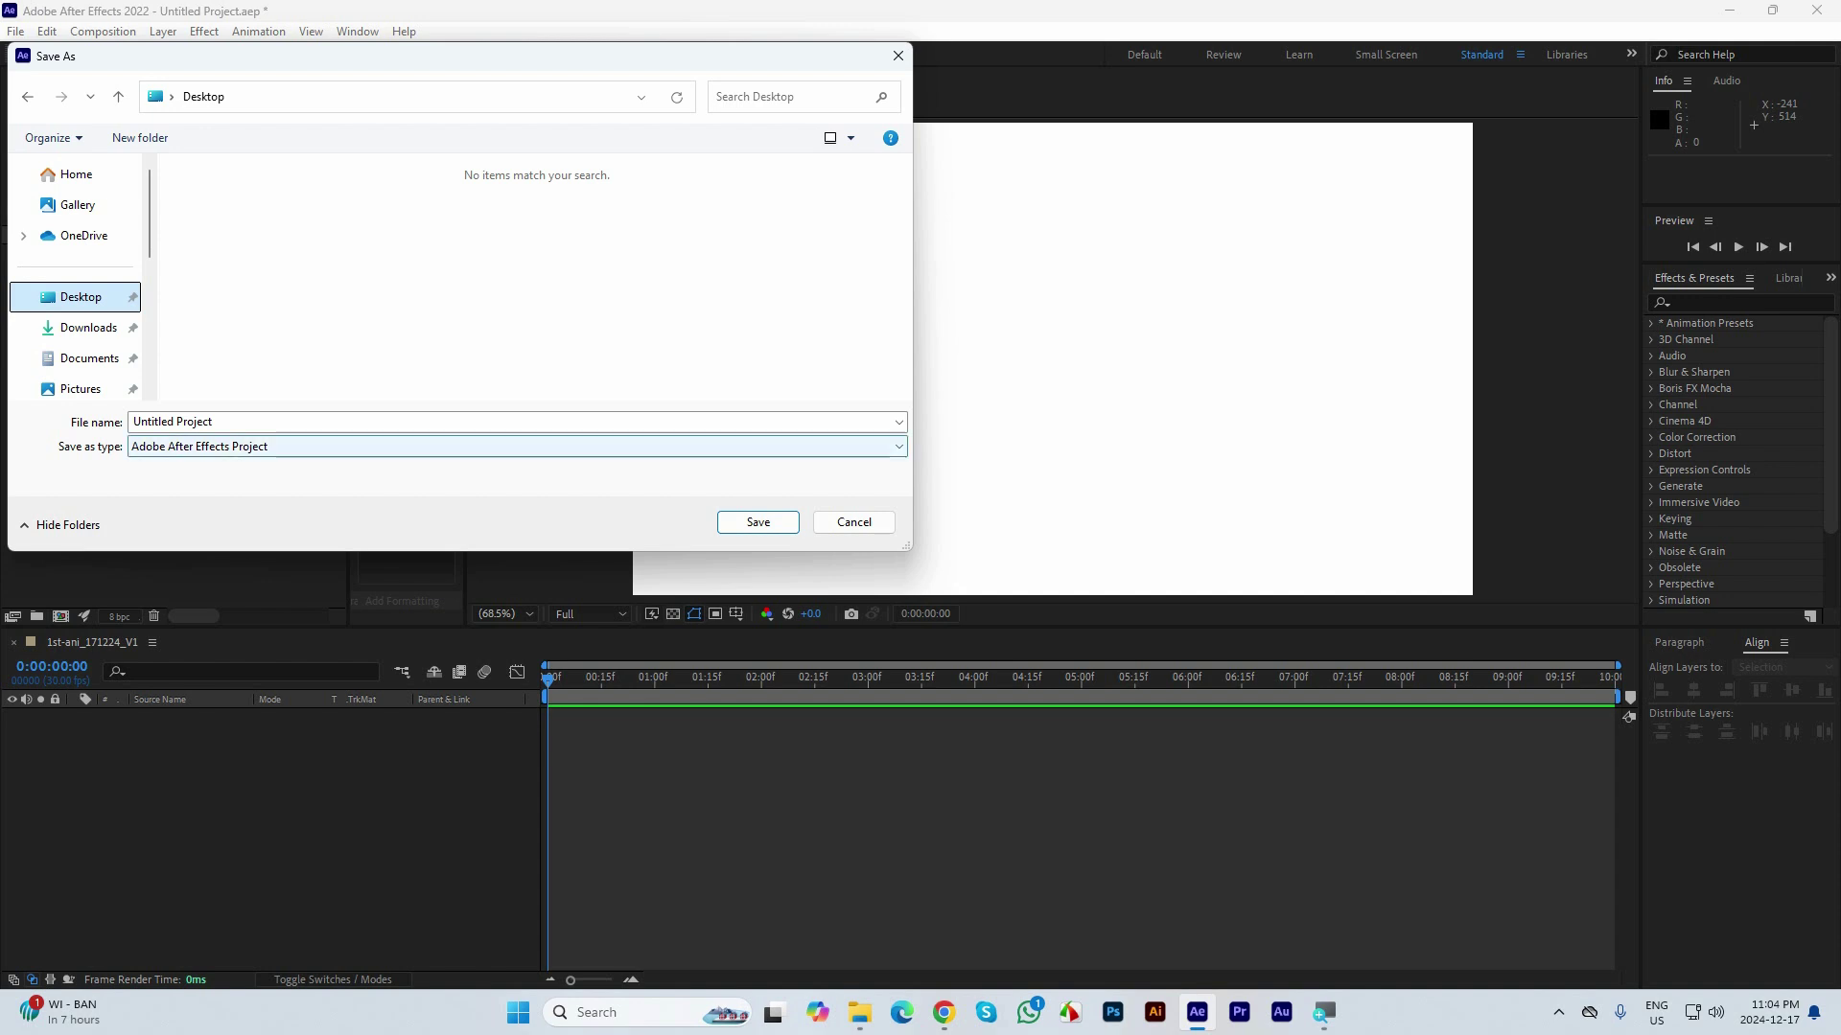
key("shift+Tab")
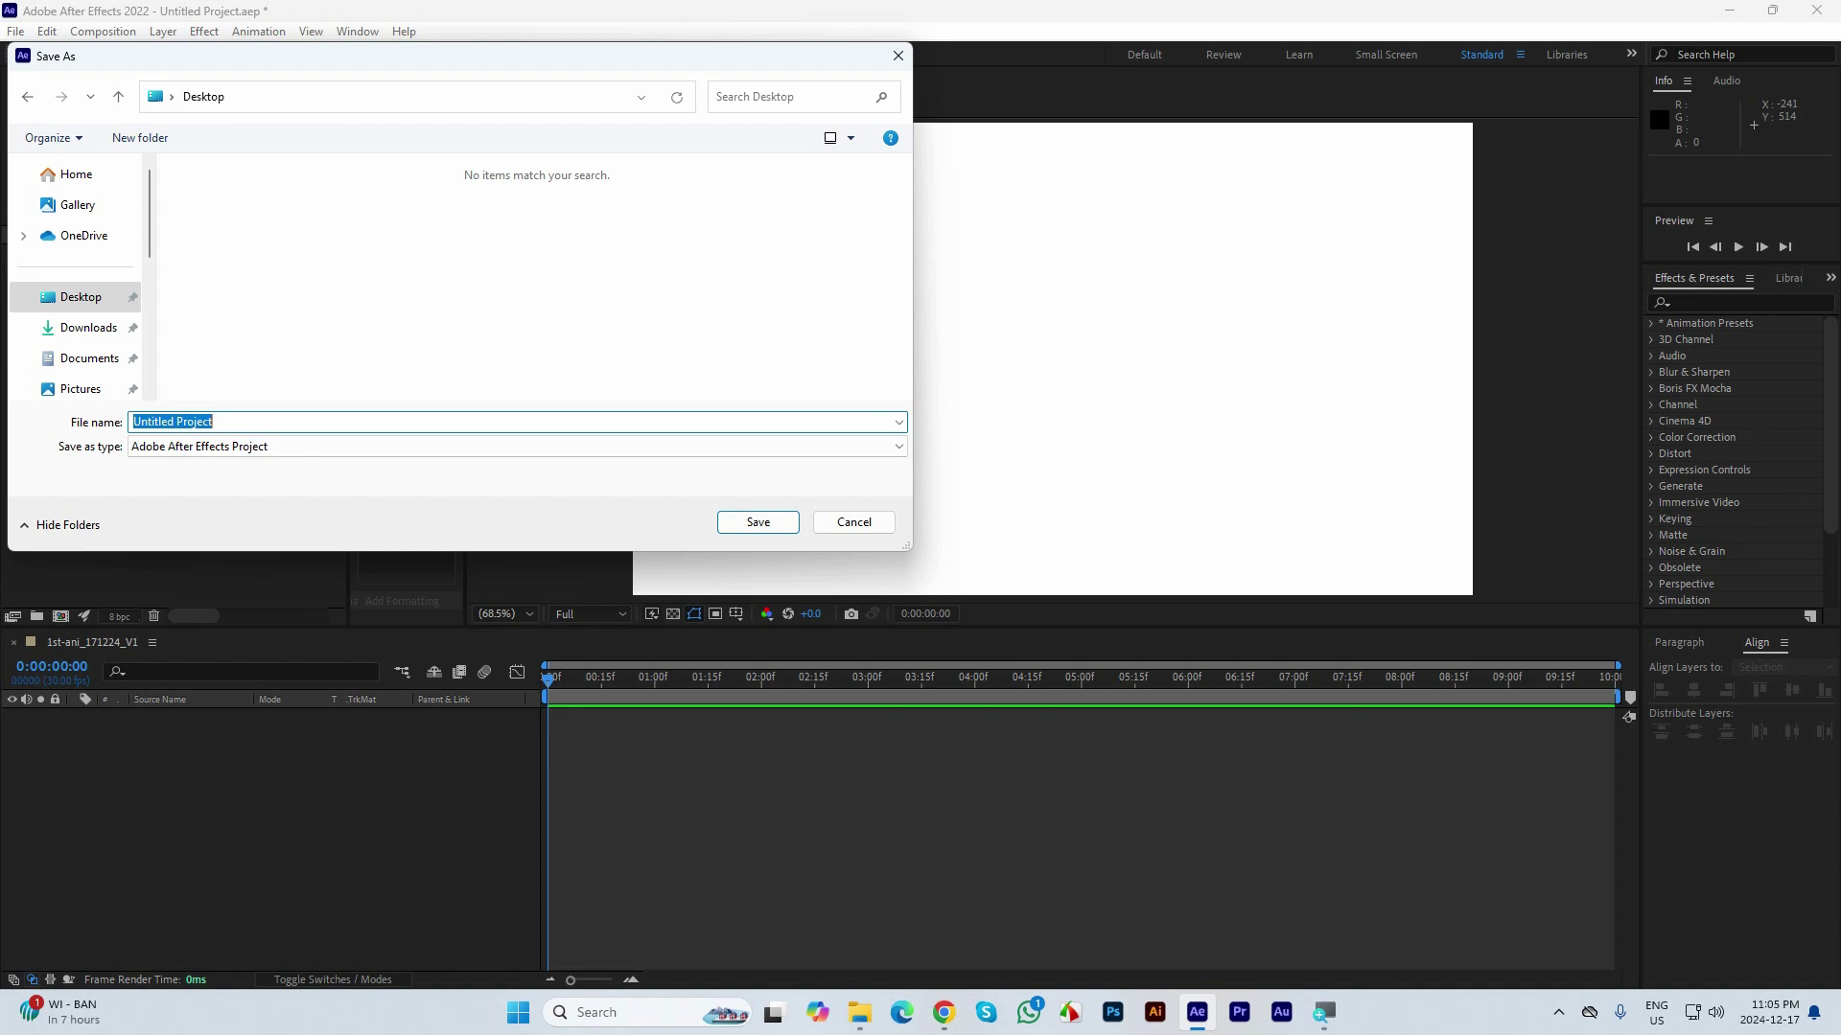
type("1st")
type("2172024_V1")
key("BackSpace")
key("BackSpace")
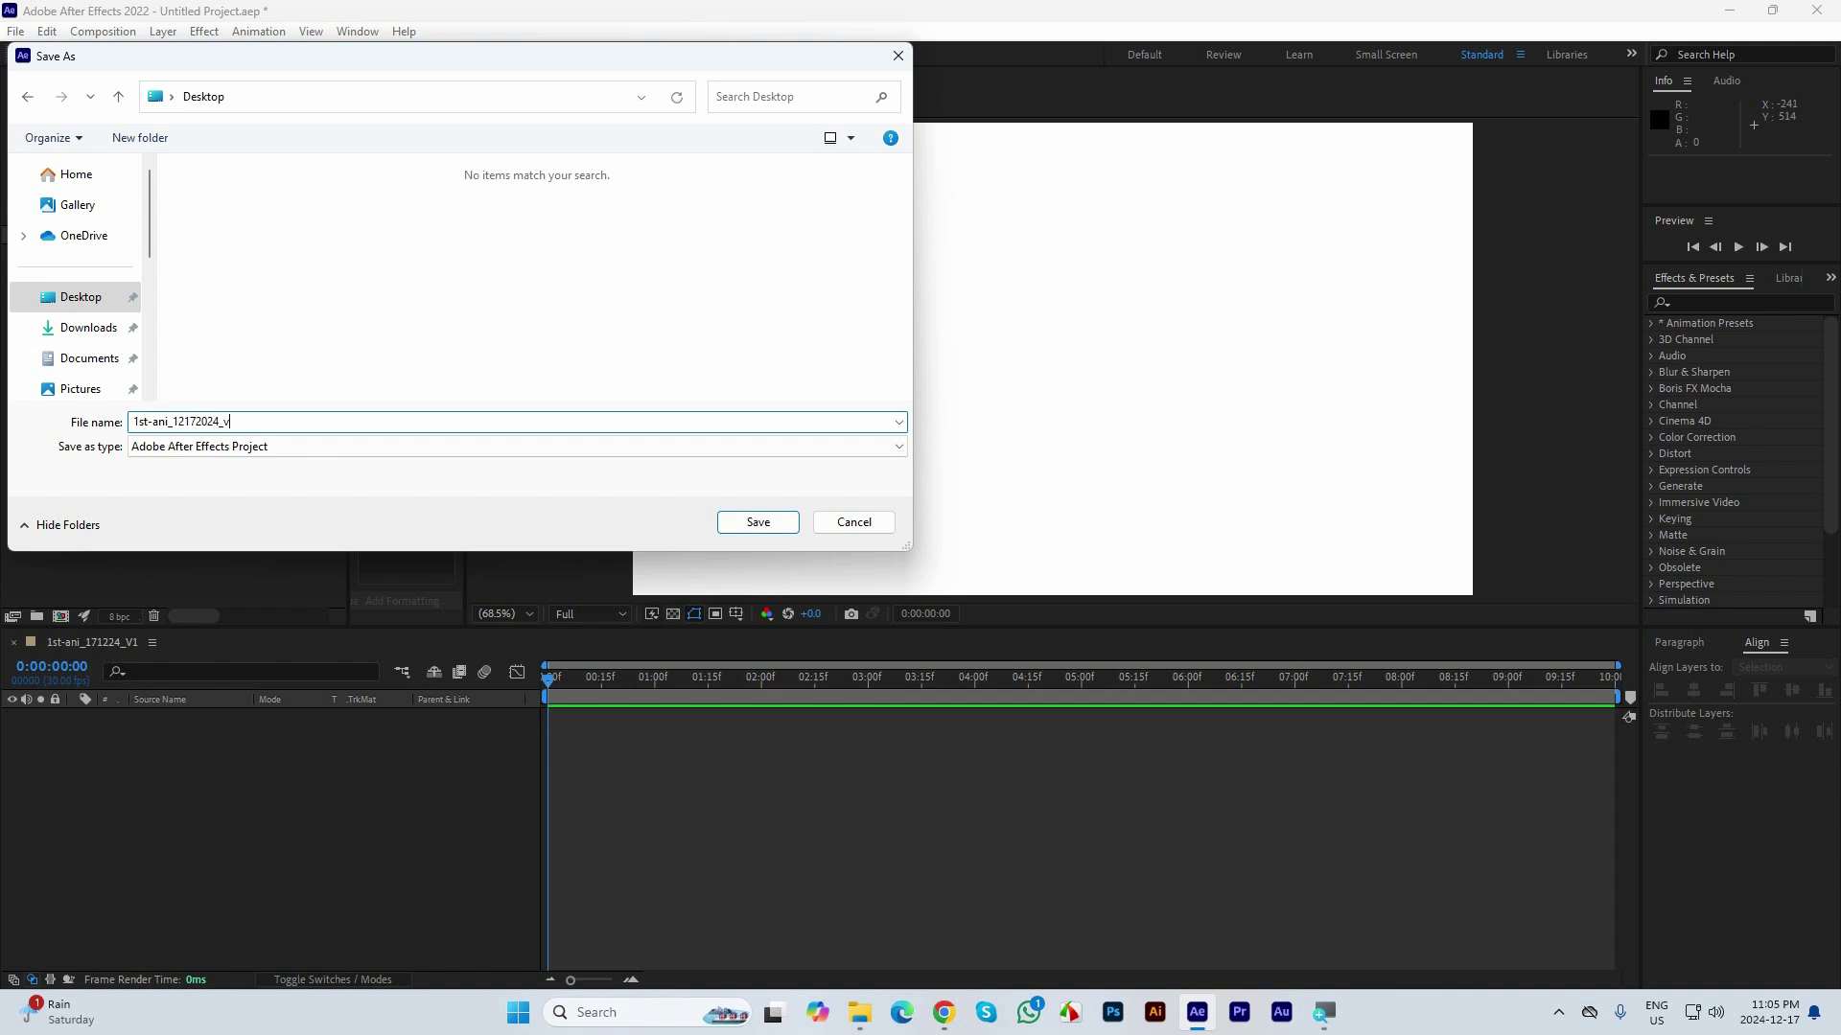
type("V1")
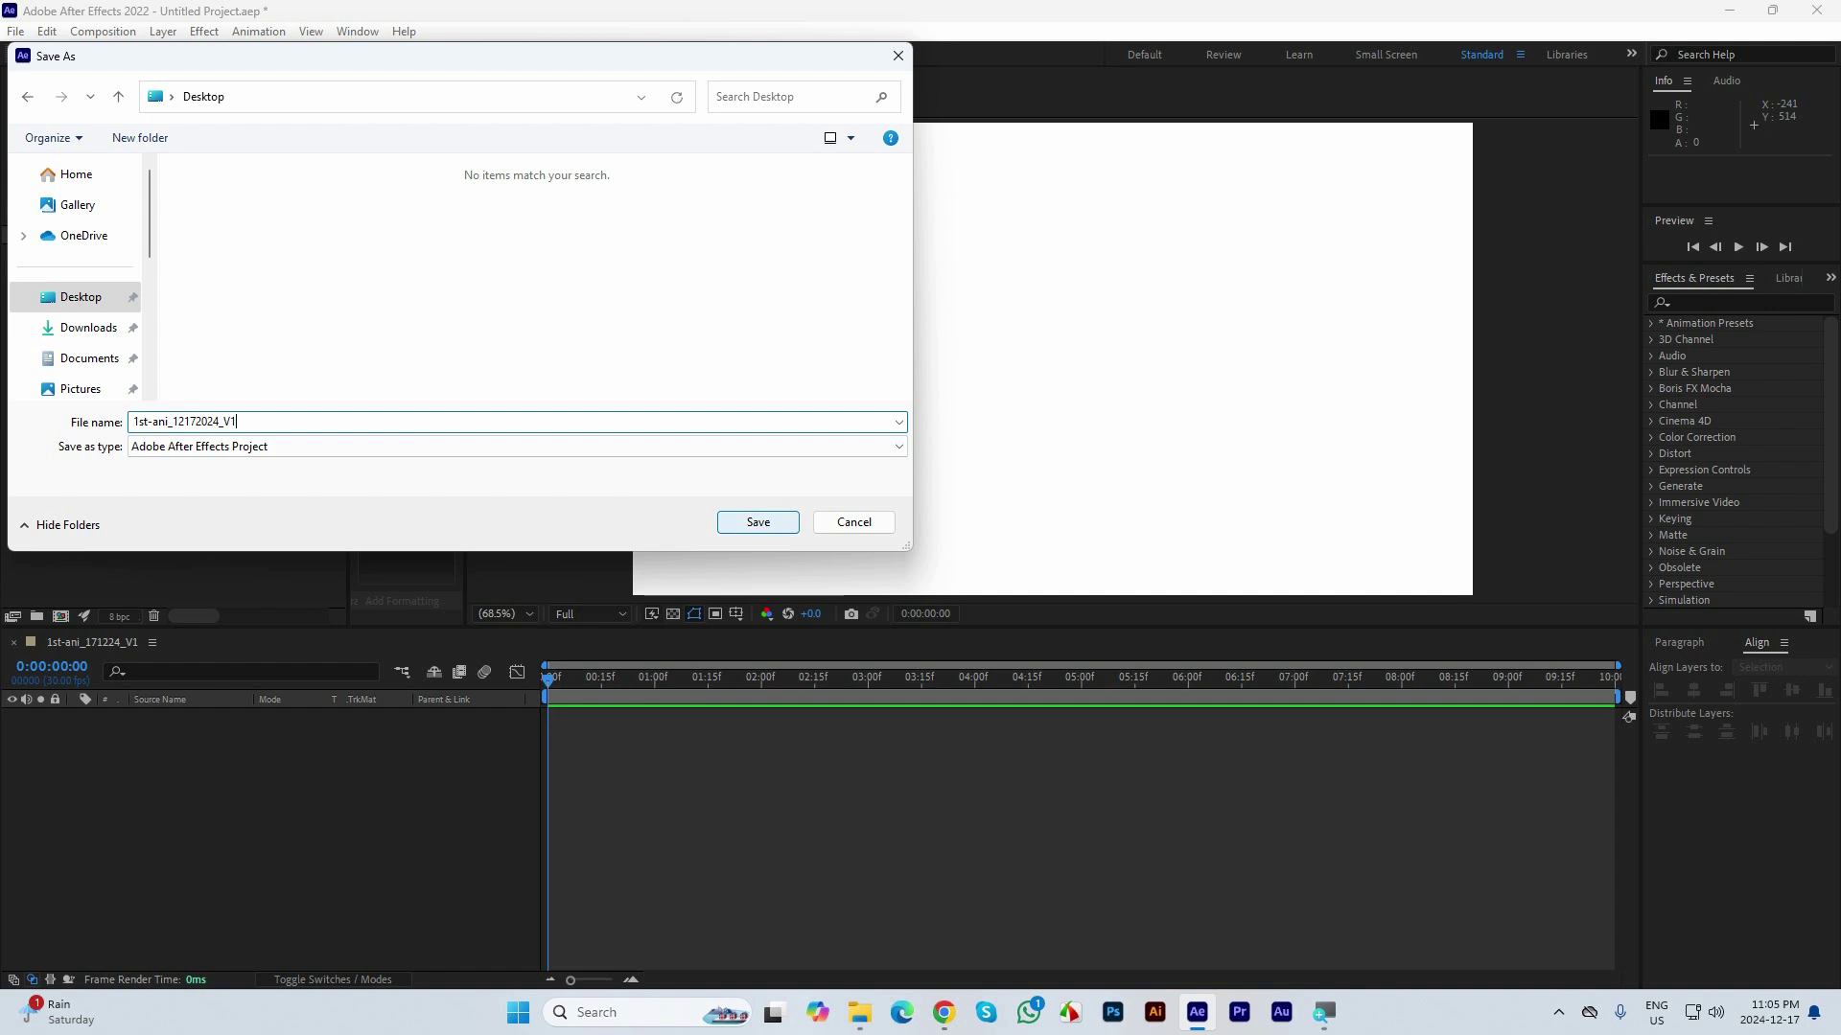
key("Return")
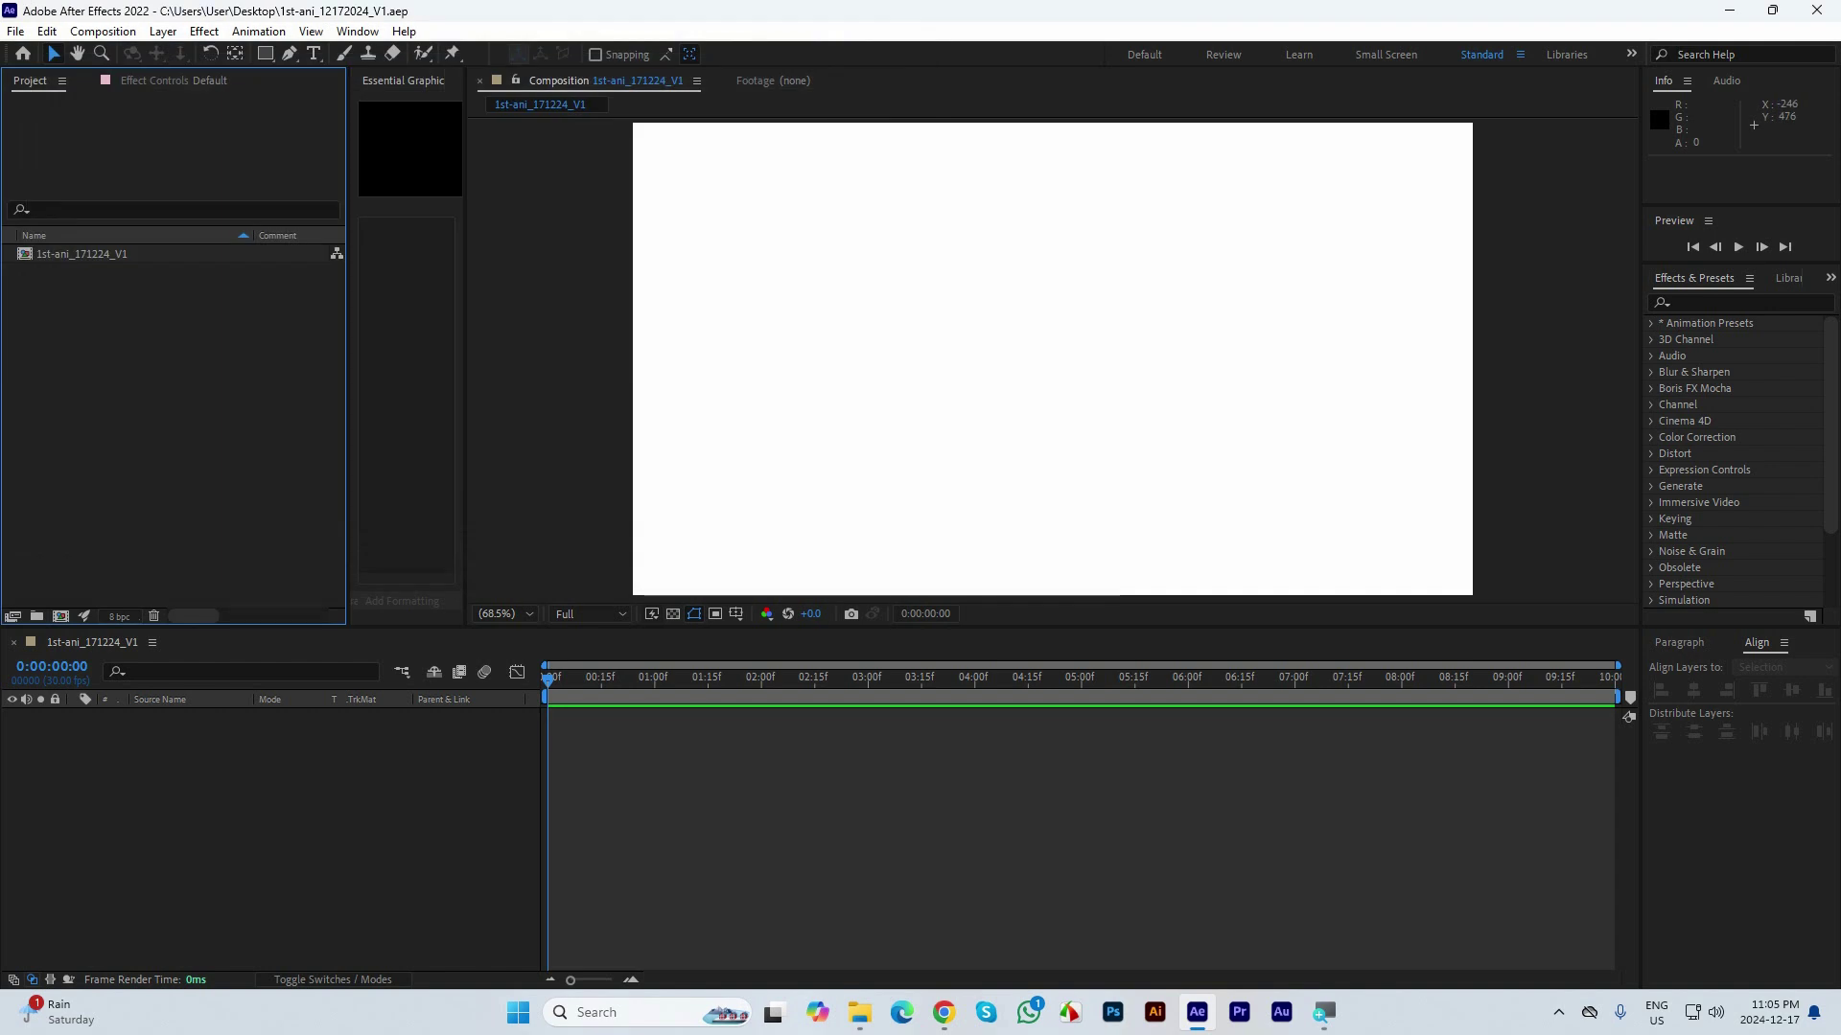
Reopen the Save As dialog and examine which file types the project can be saved as, keeping Adobe After Effects Project
key("alt+f")
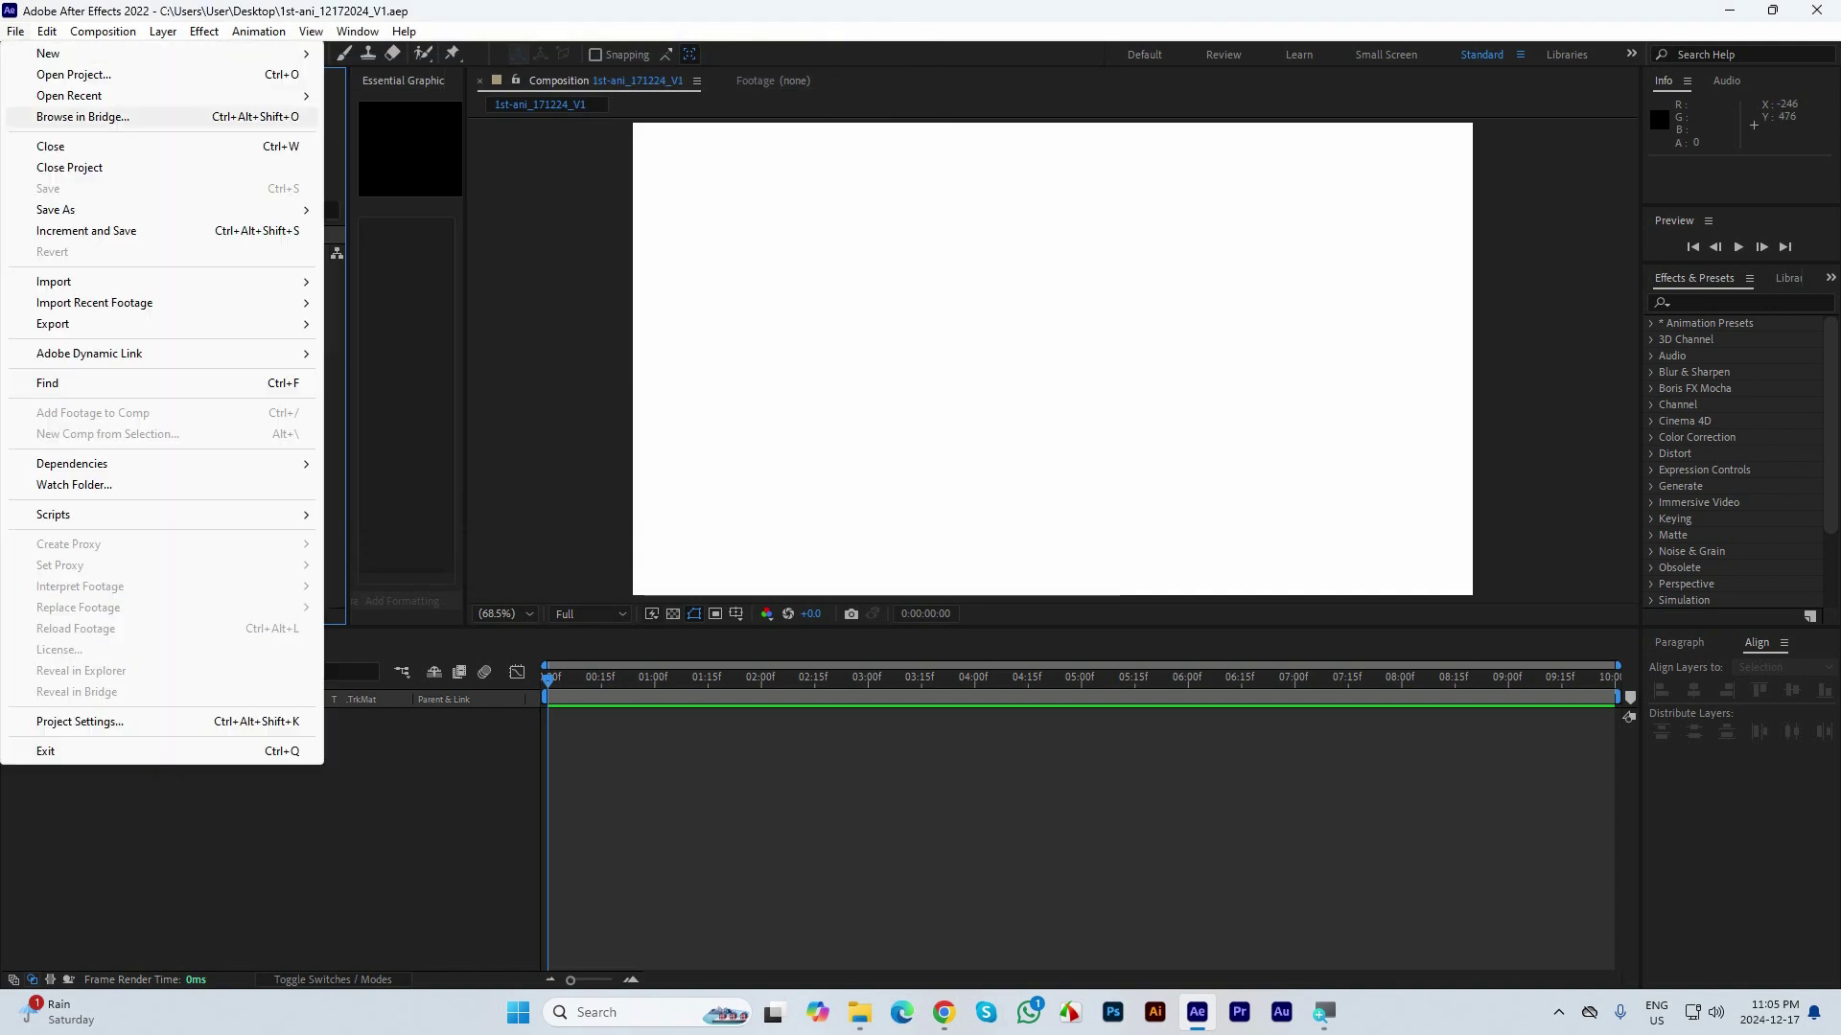
key("Up")
key("Up")
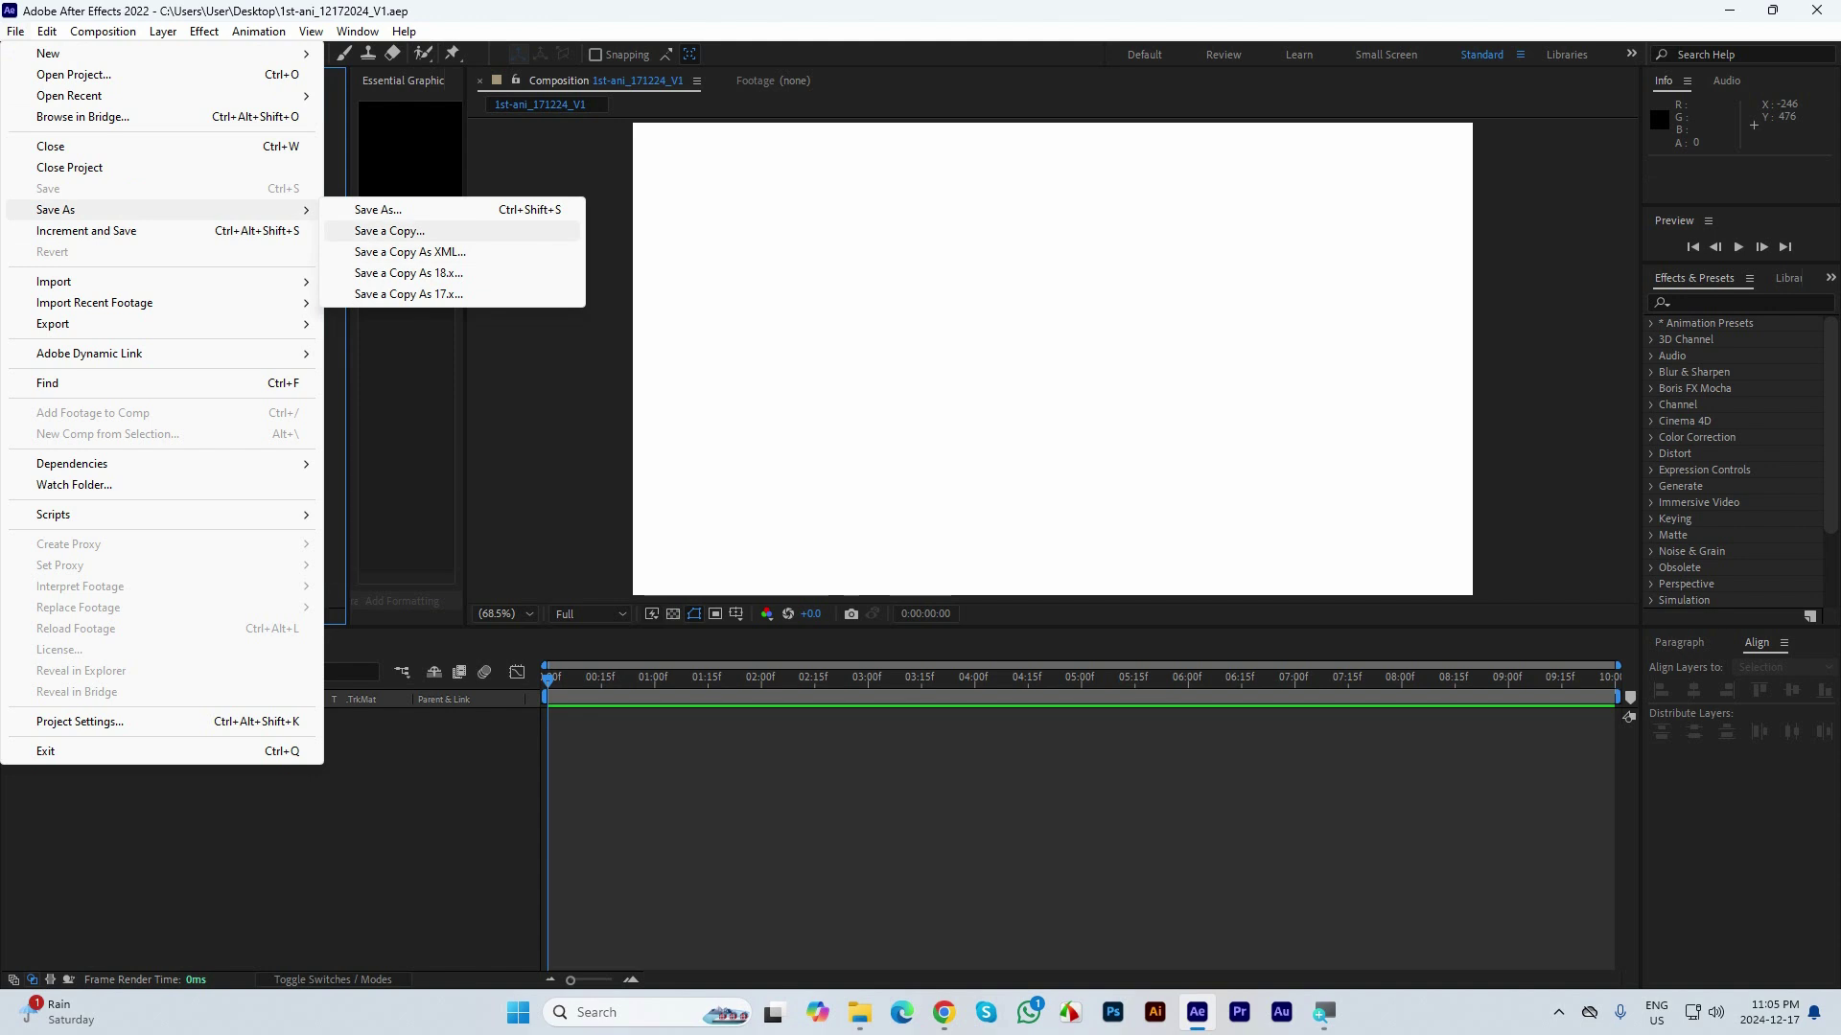
key("Return")
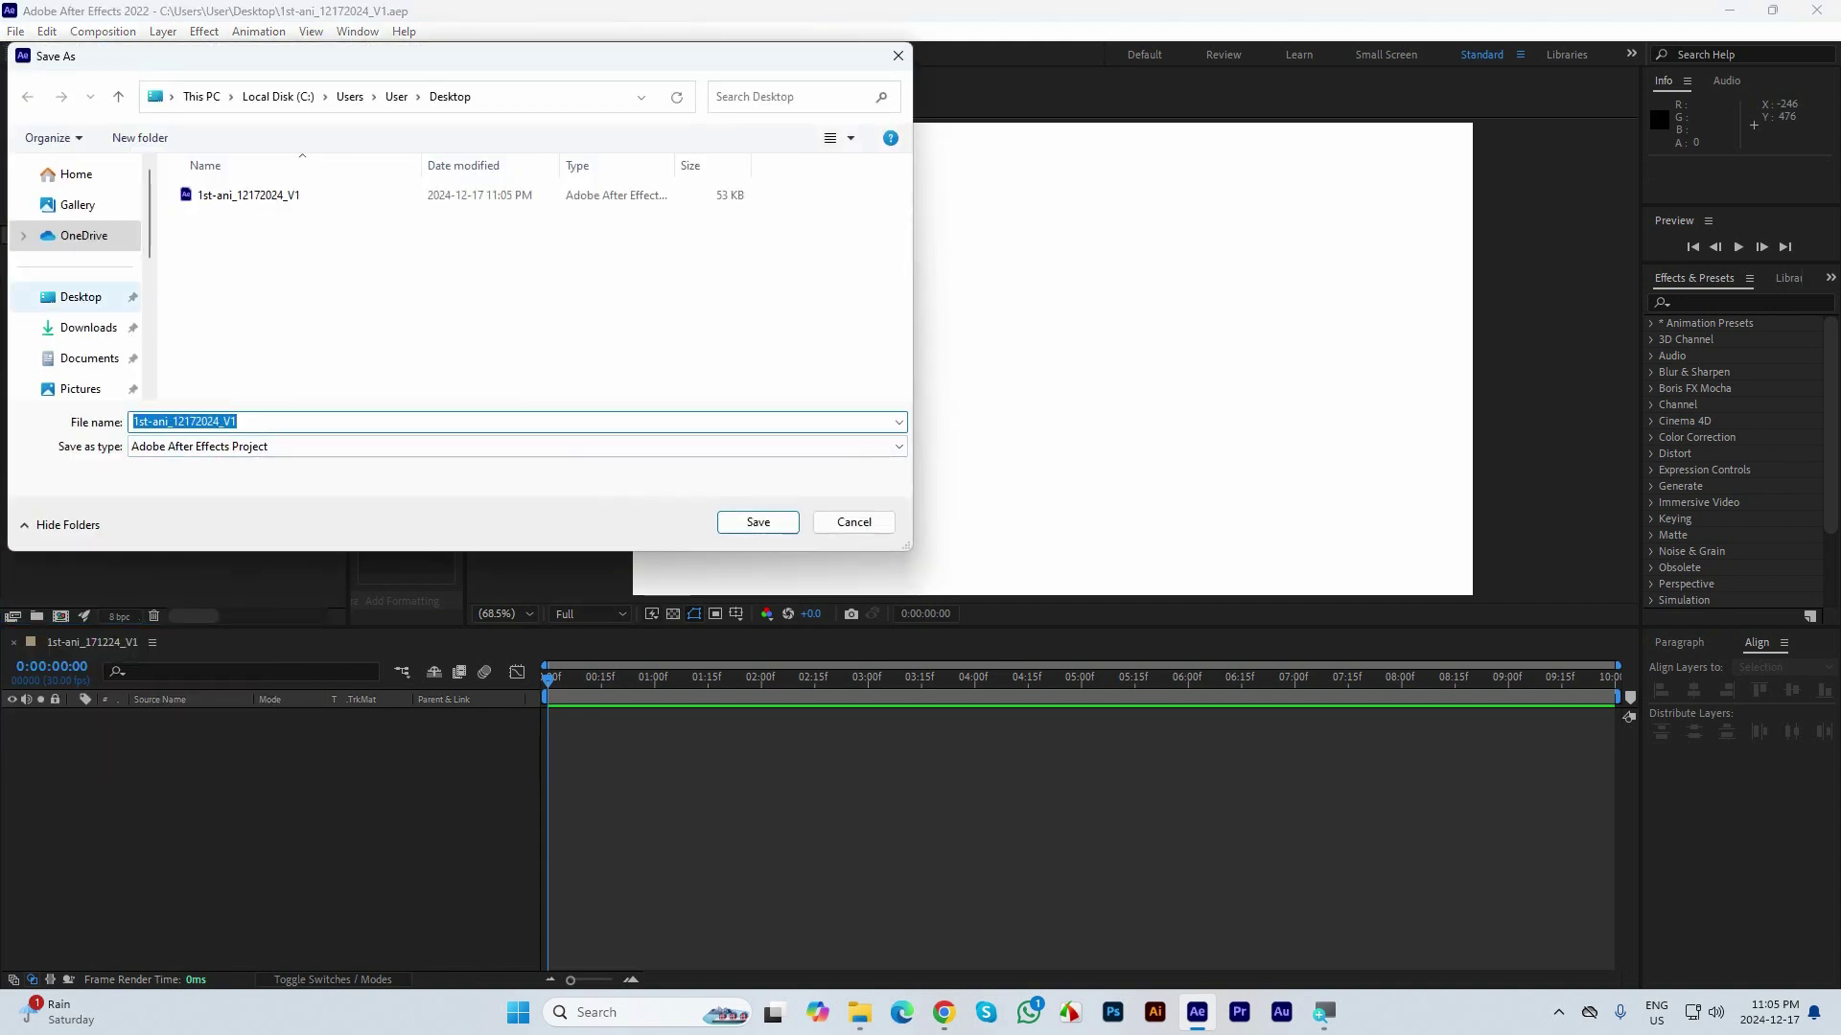
left_click(422, 446)
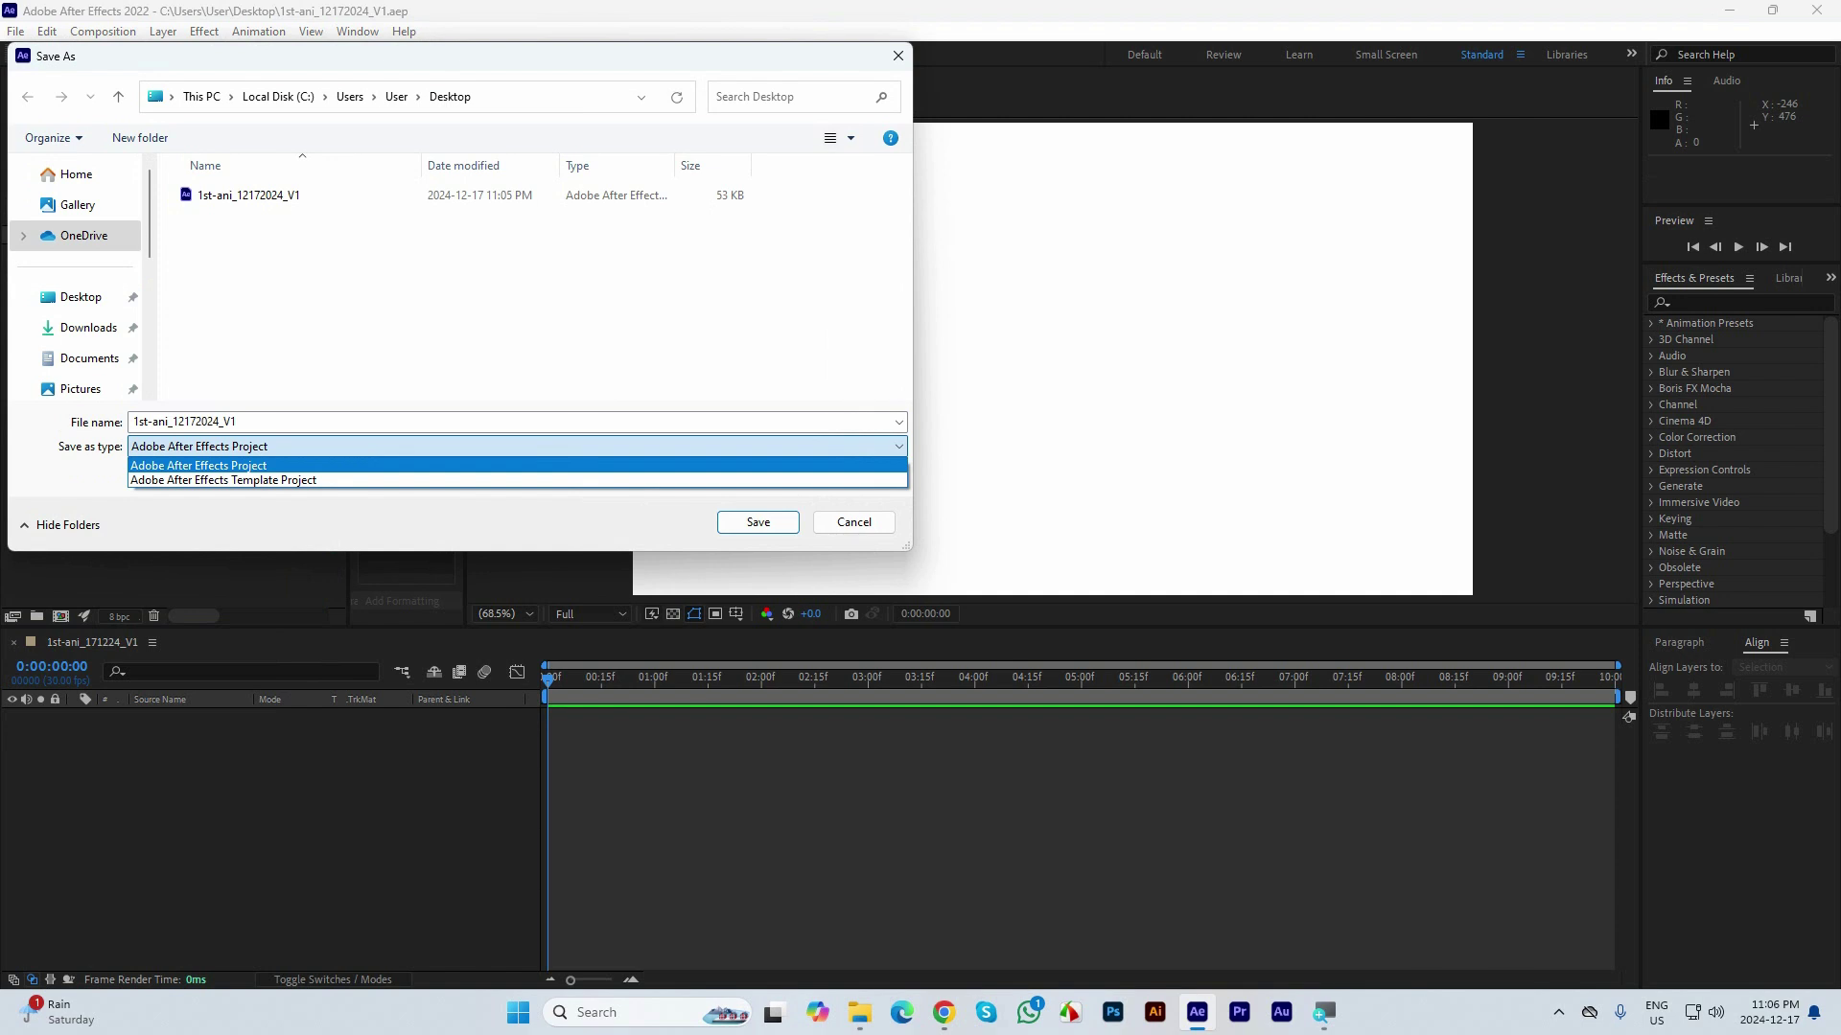
key("Down")
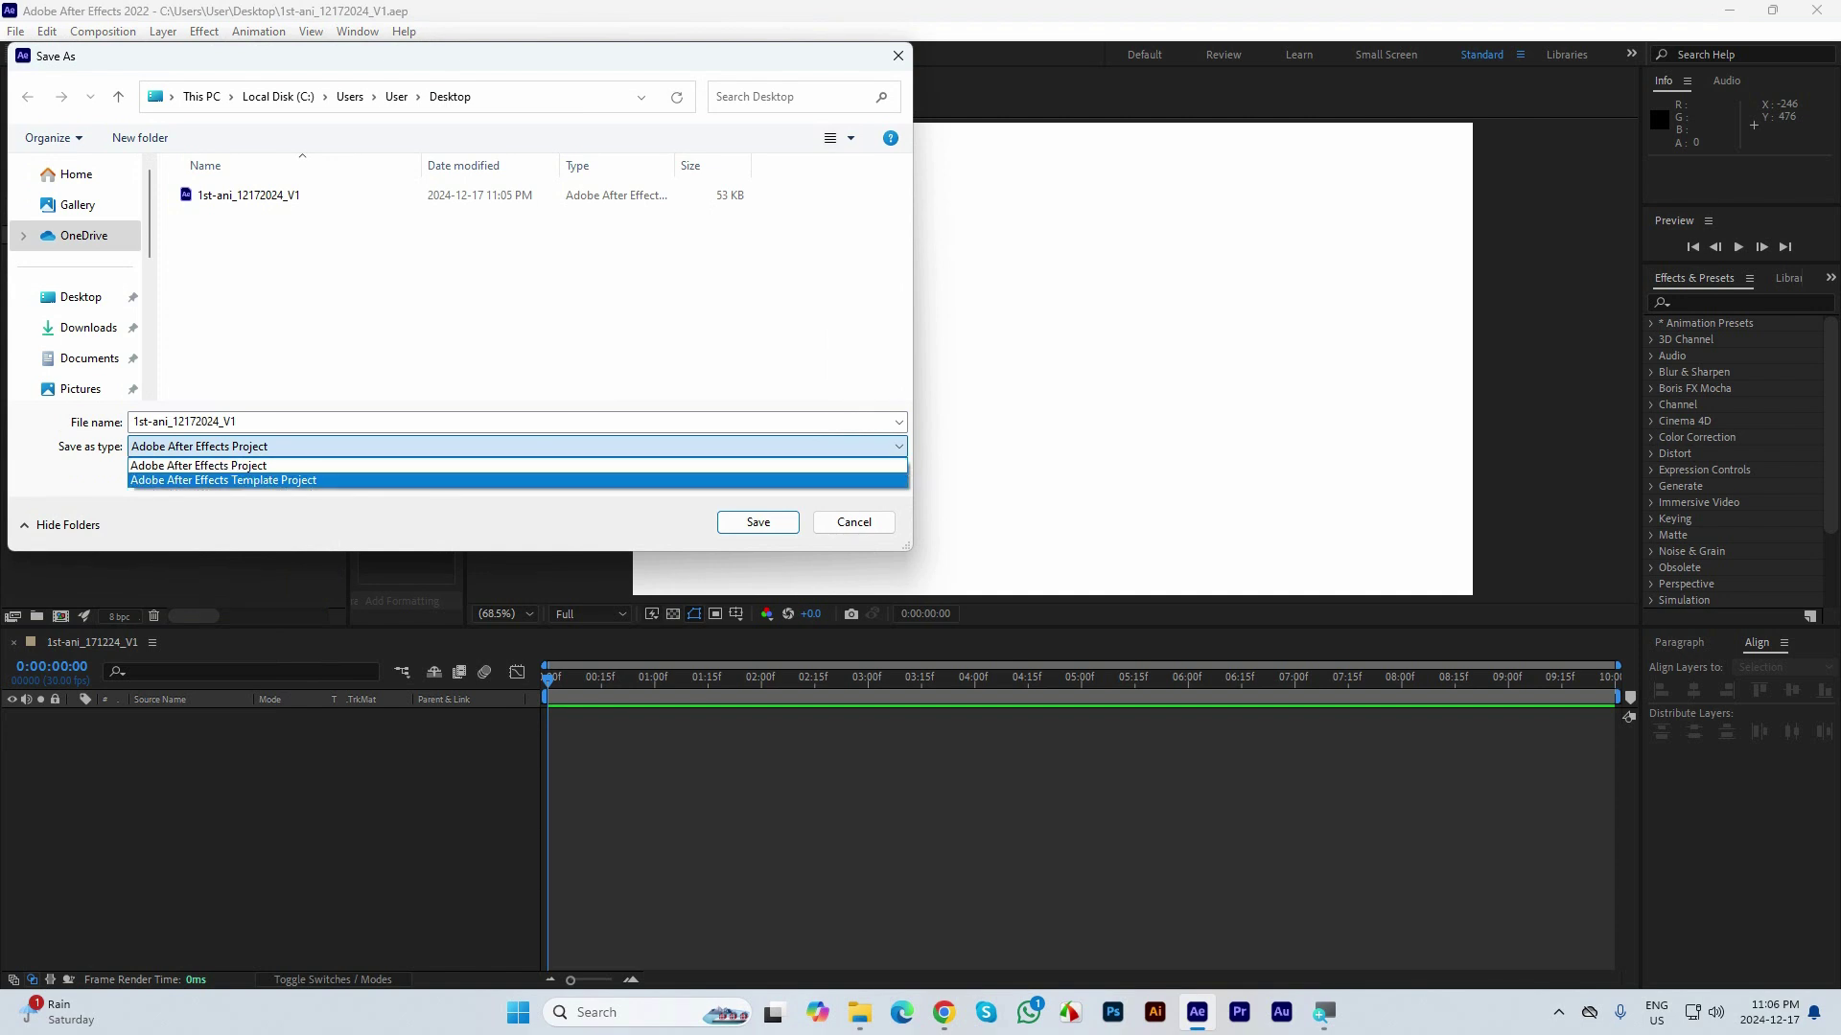
key("Up")
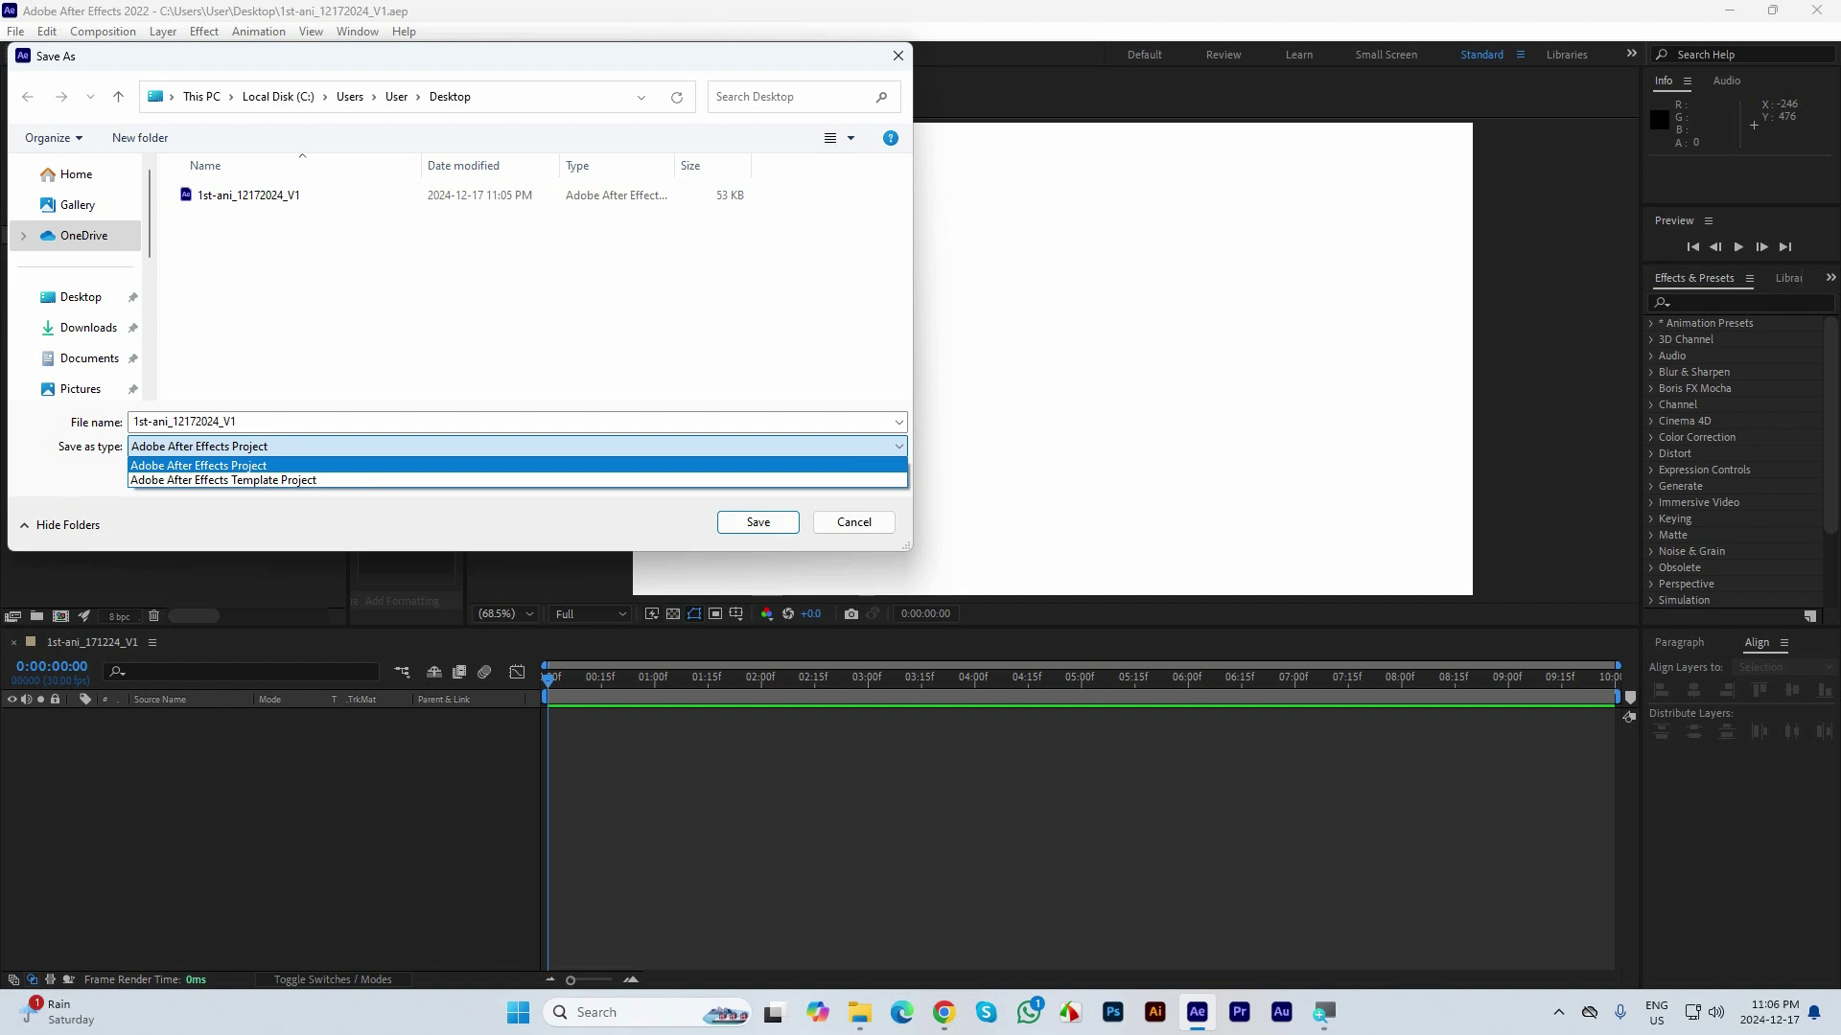
key("Down")
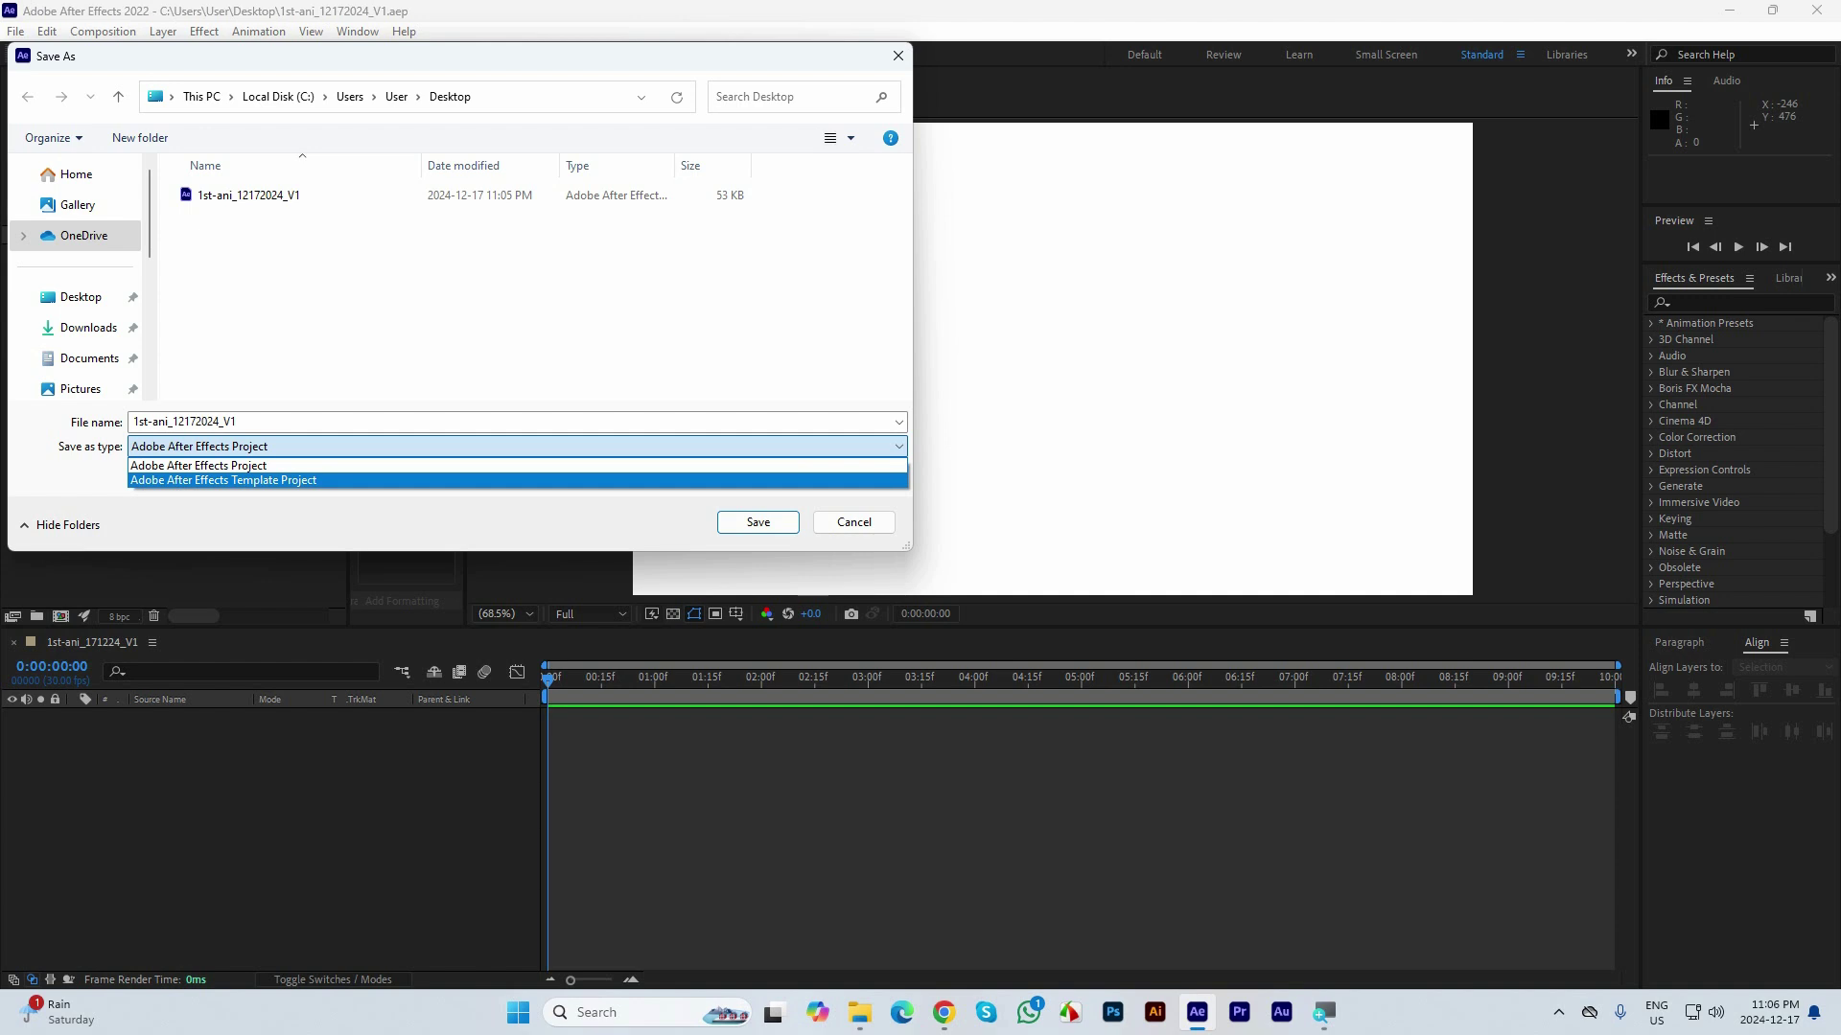
key("Up")
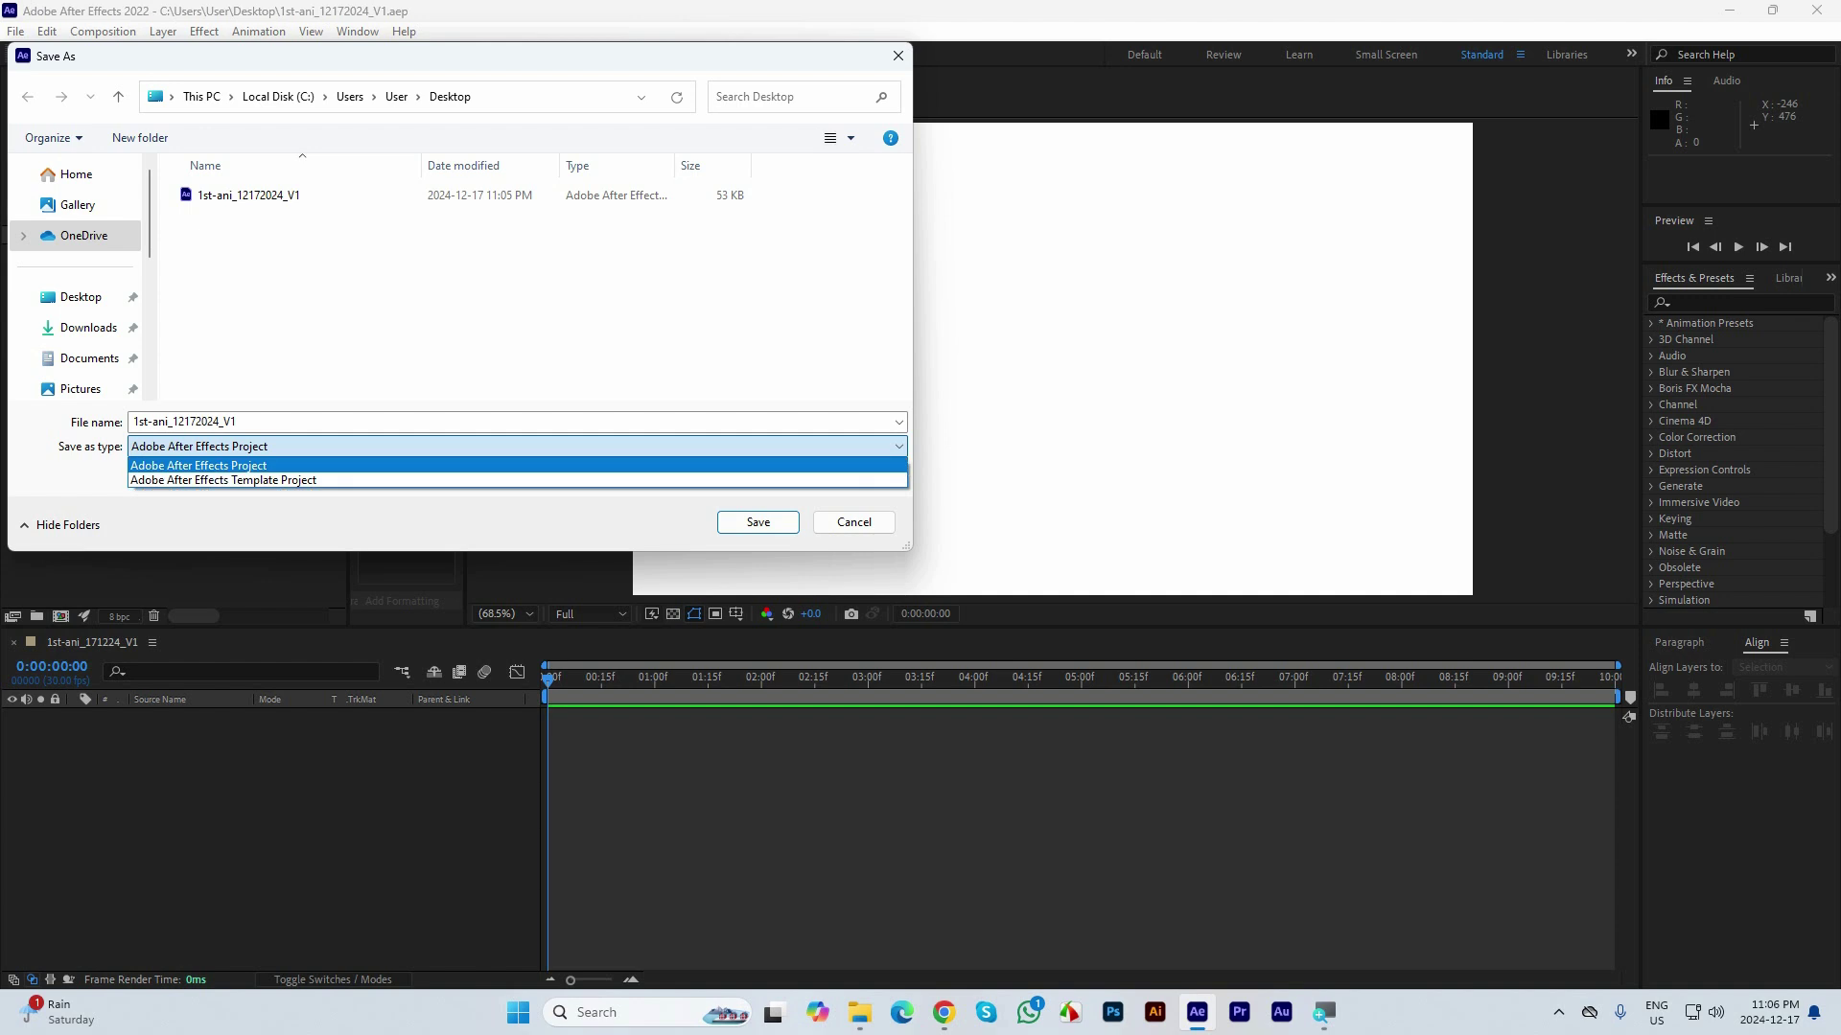
key("Return")
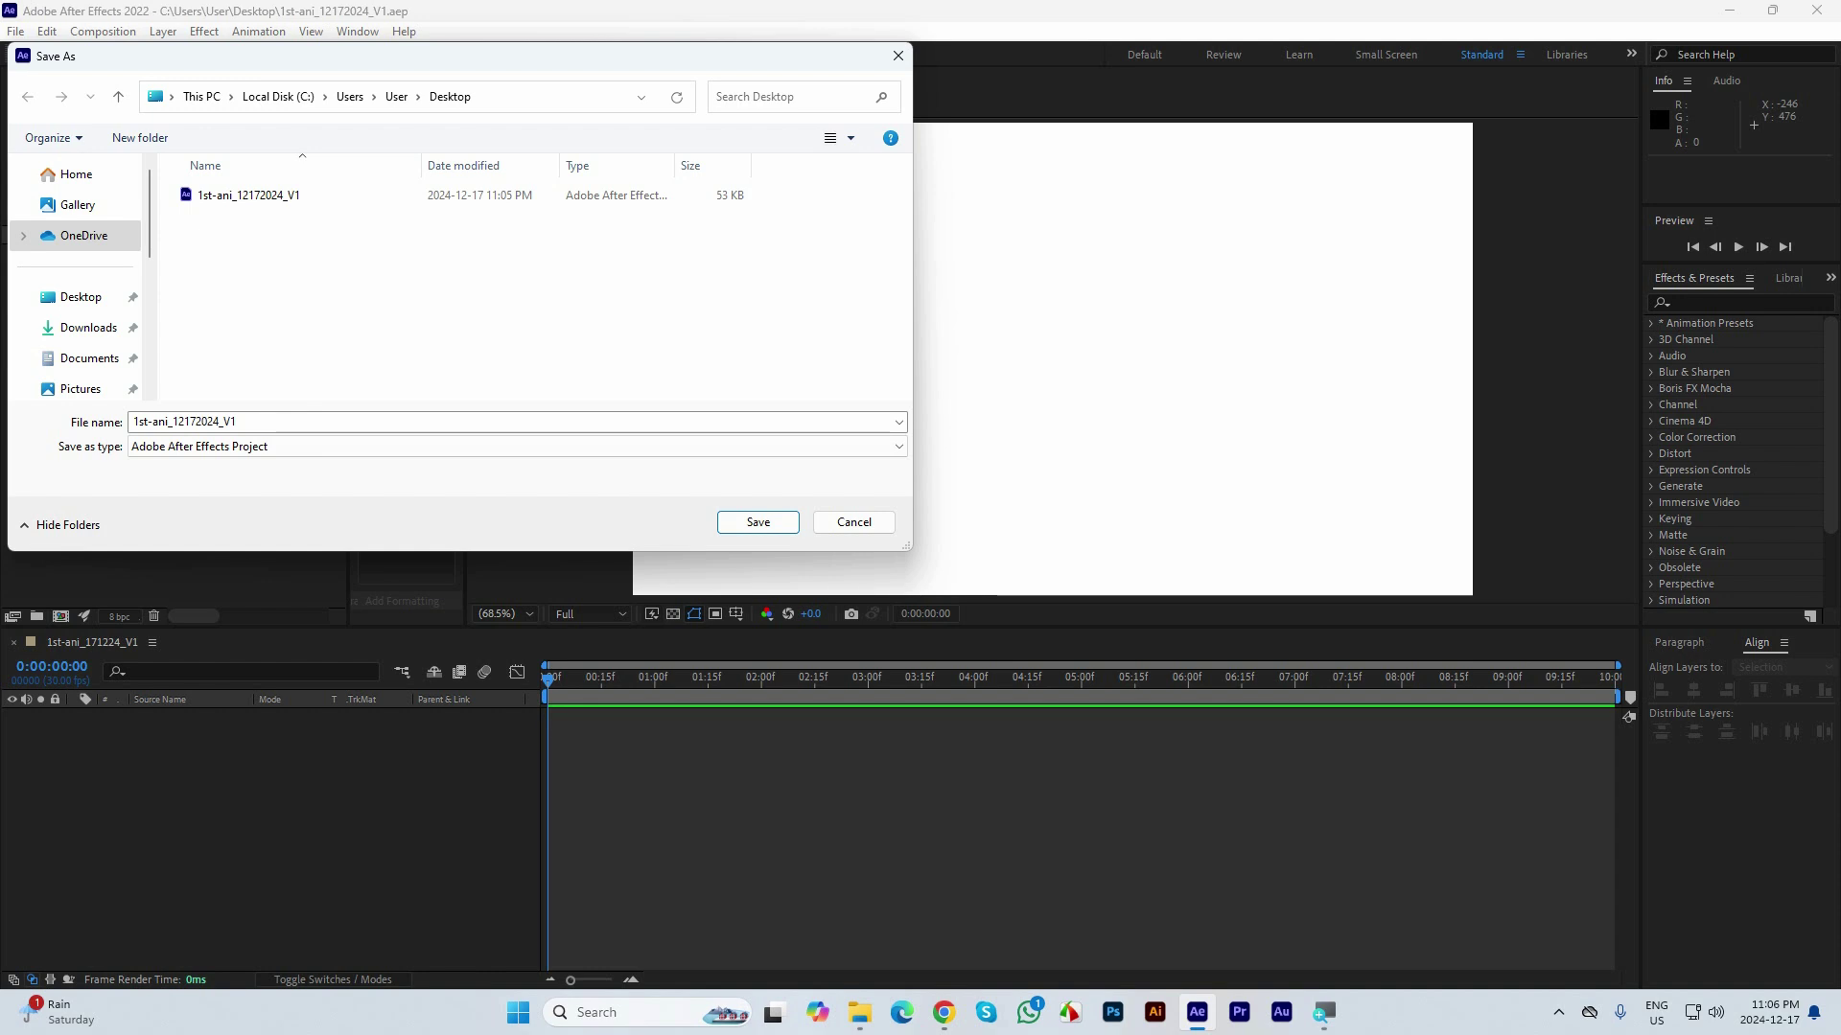
left_click(518, 447)
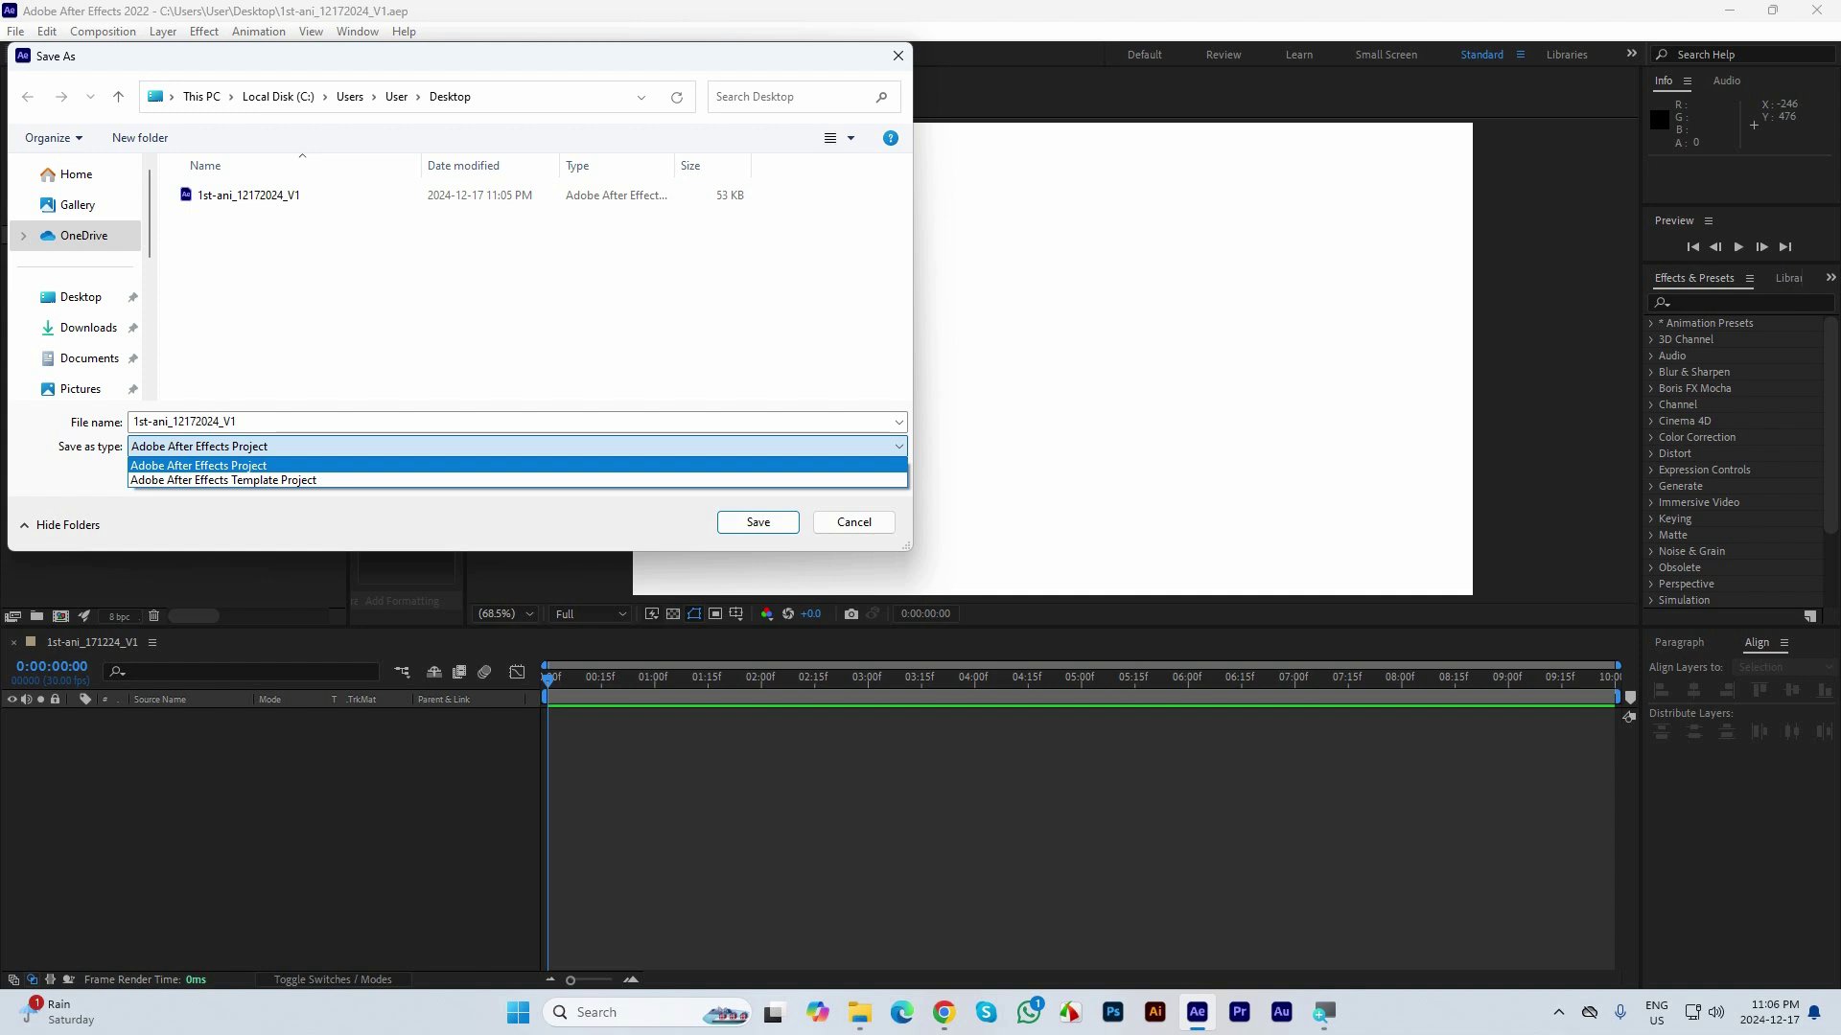
key("Return")
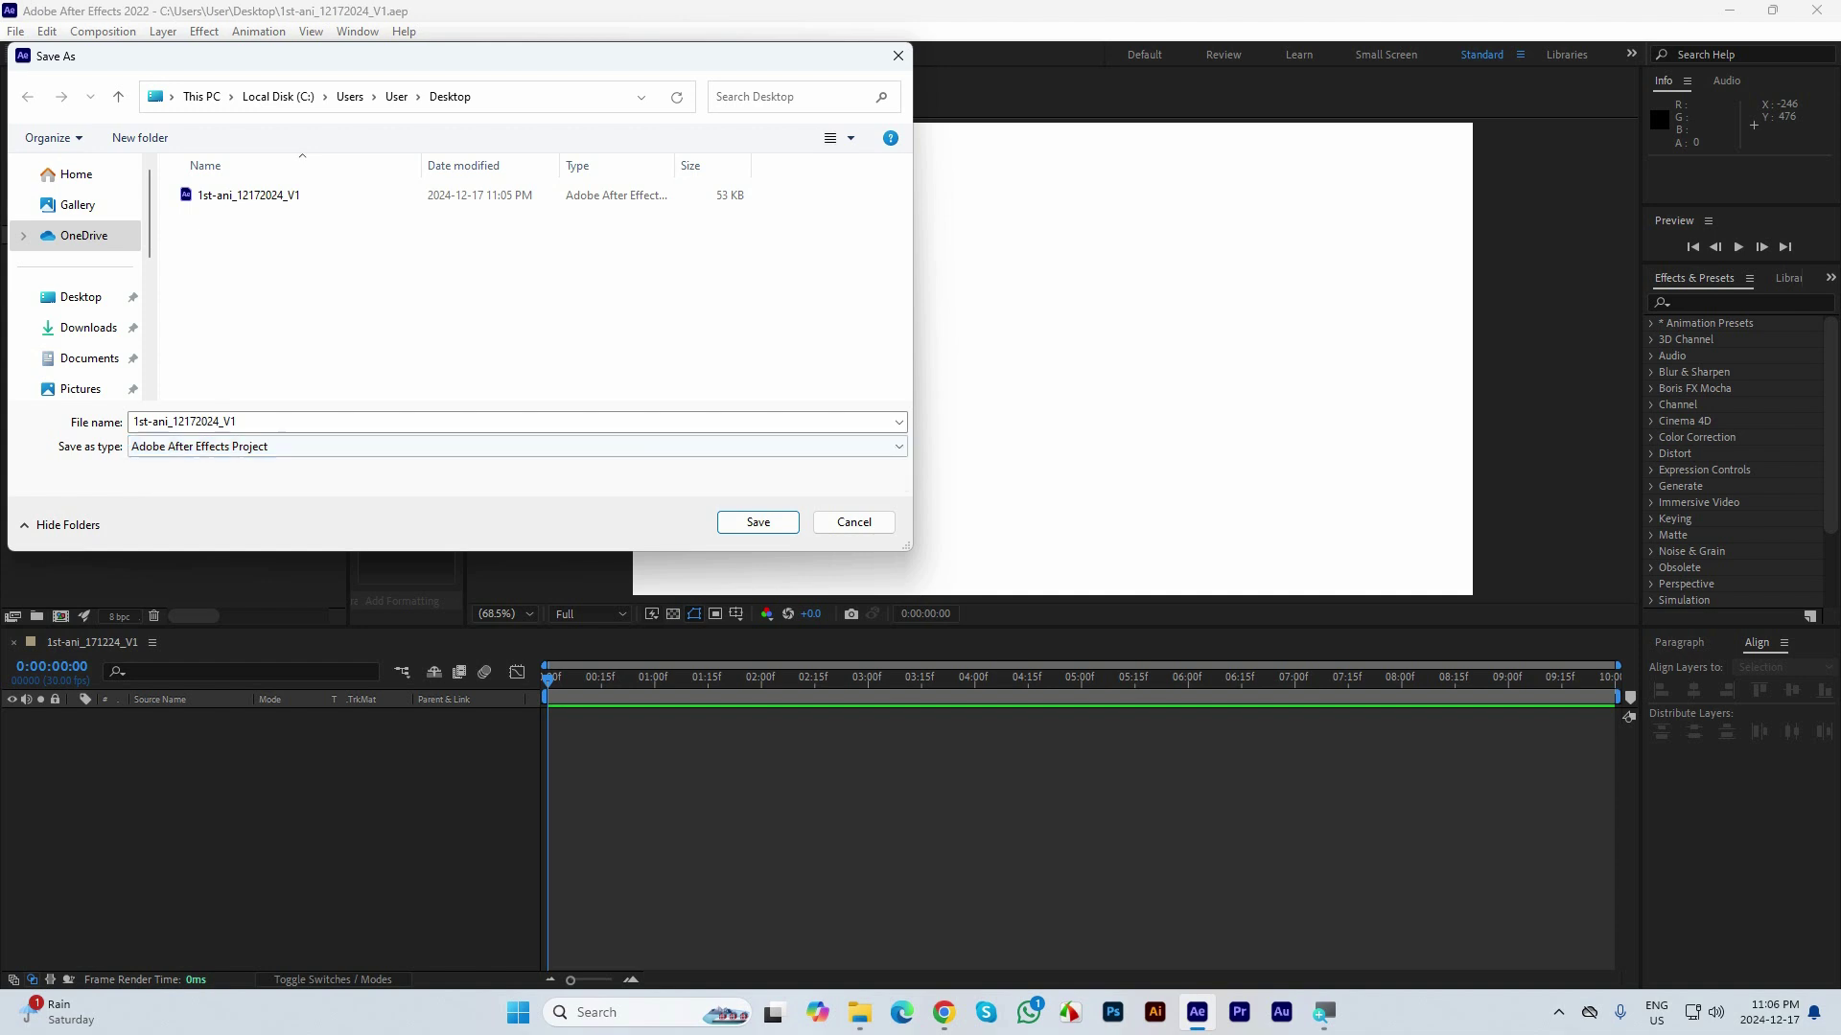
Save the project to the Desktop again under the same name, 1st-ani_12172024_V1
left_click(517, 422)
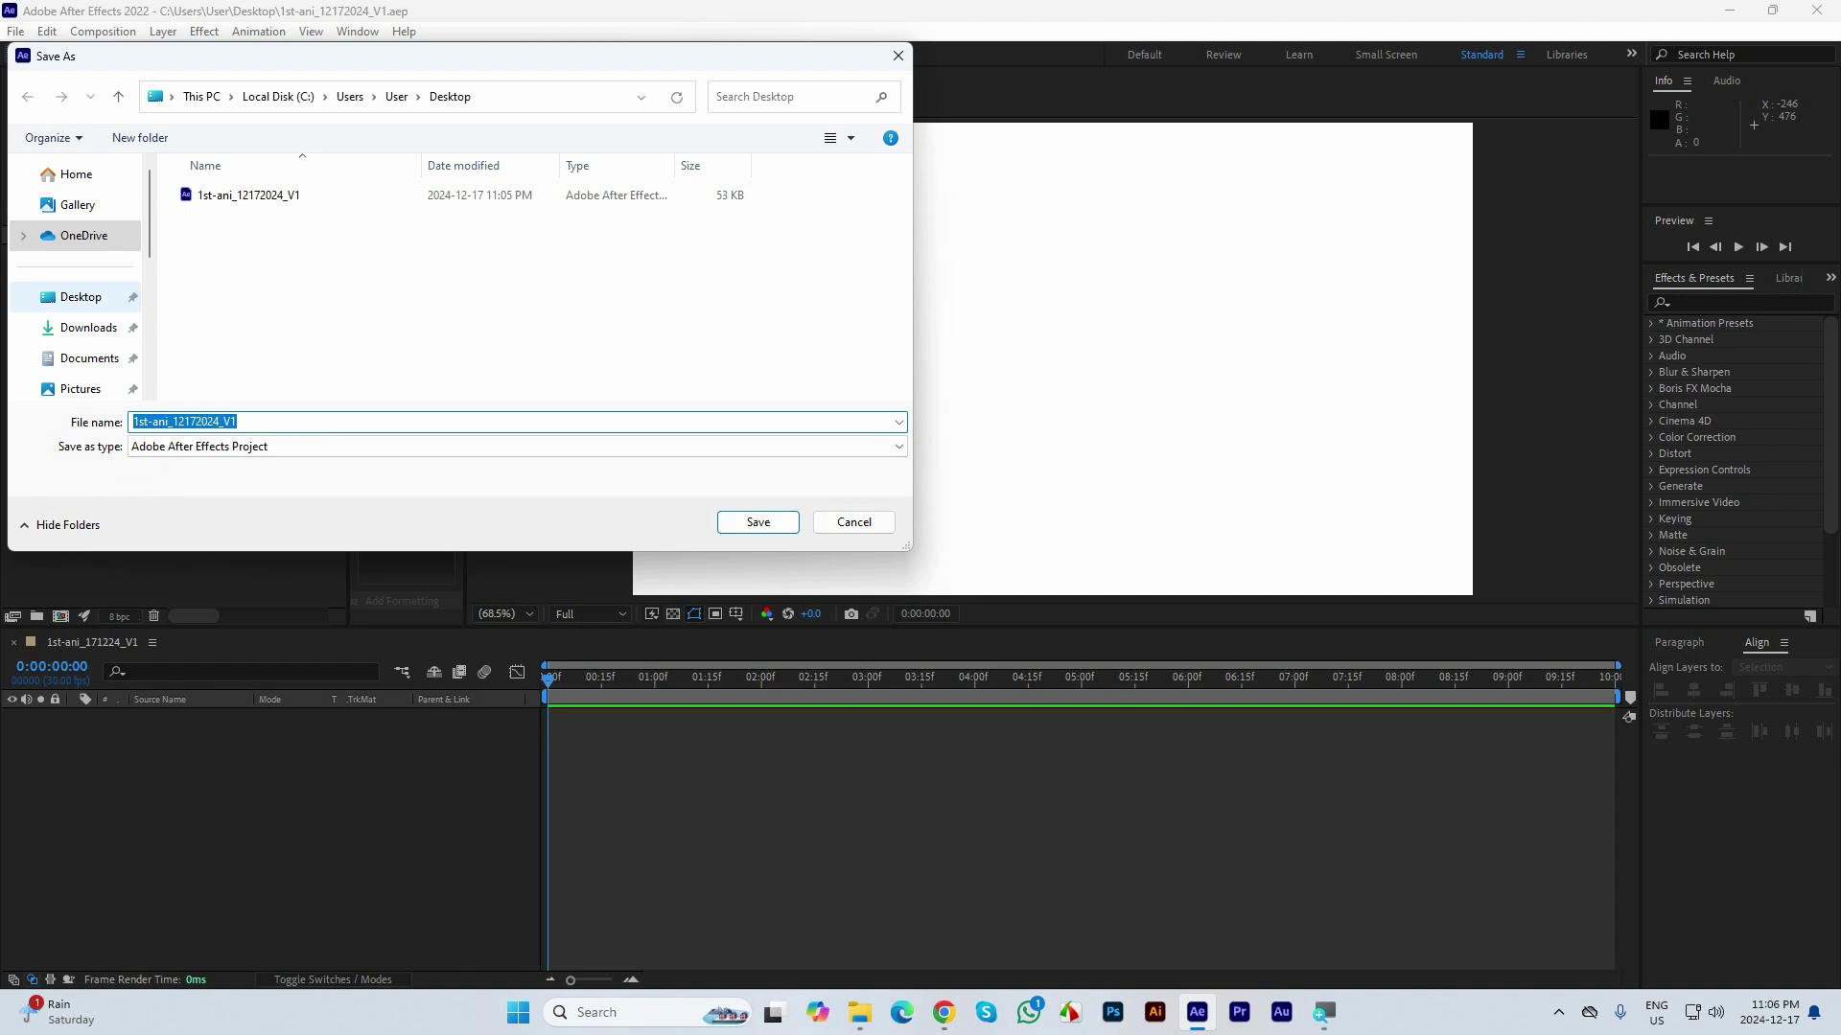
left_click(80, 298)
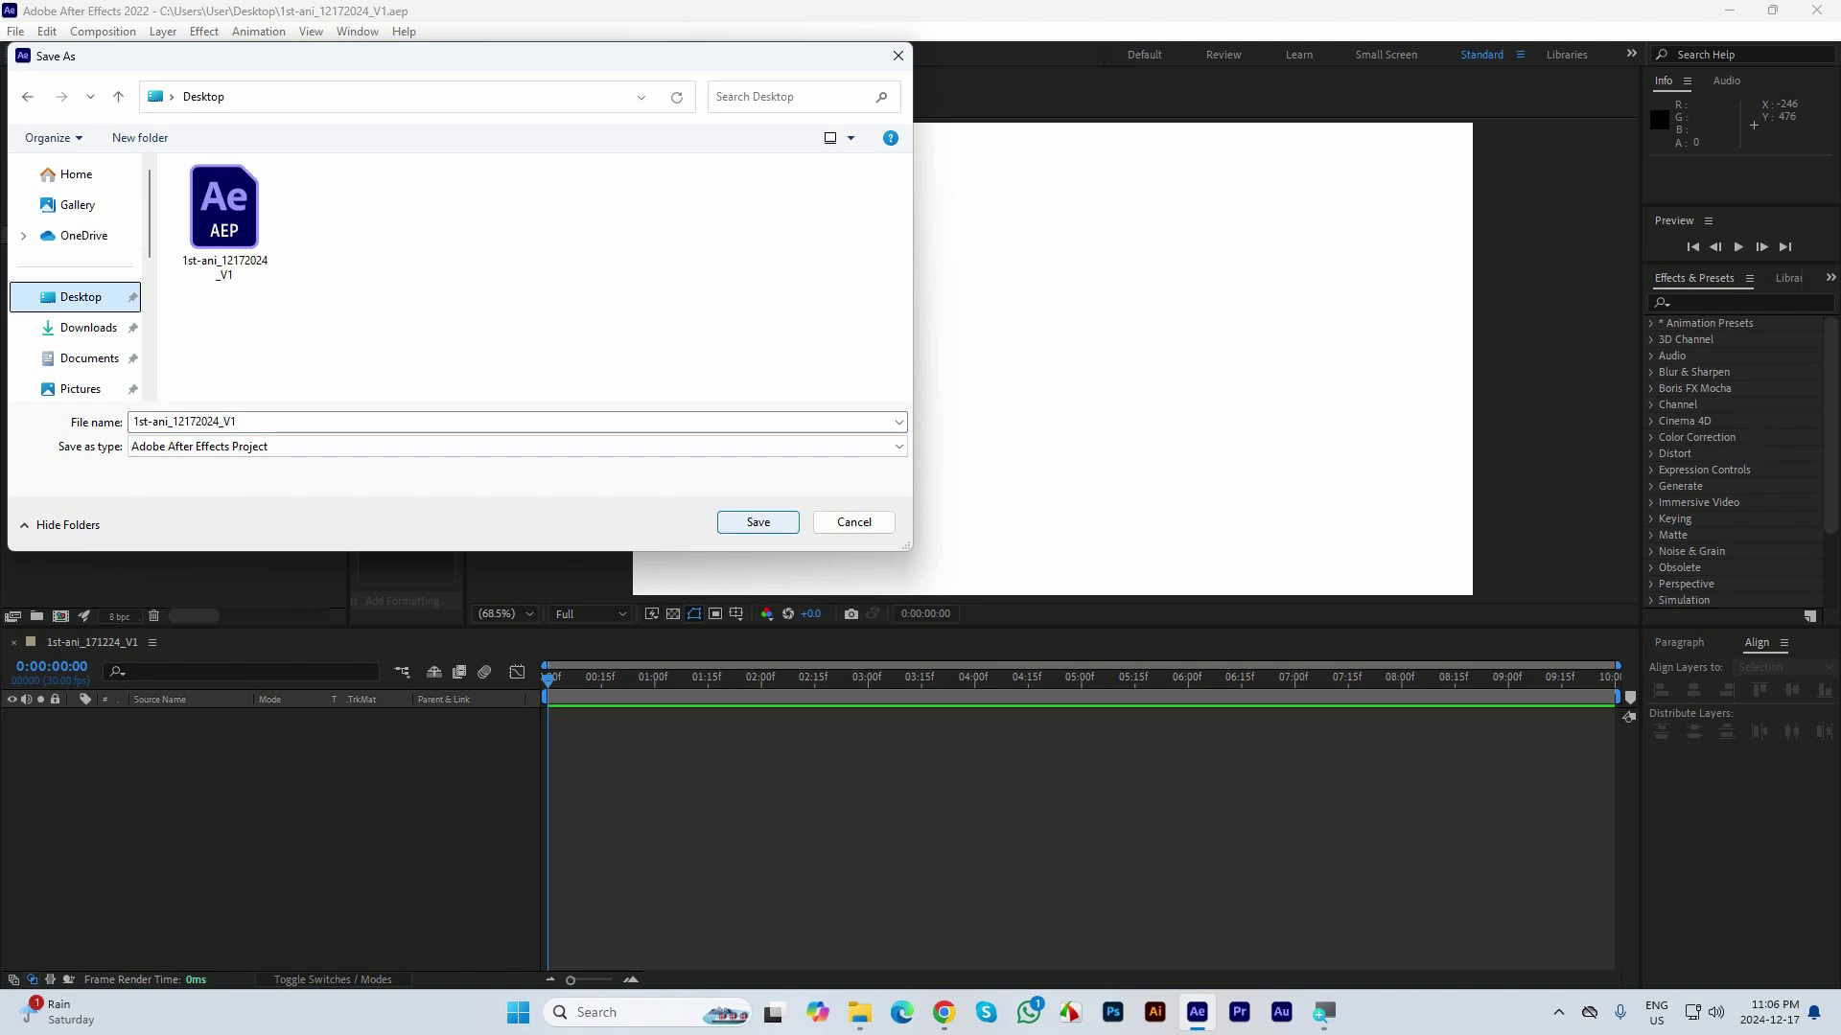
left_click(757, 522)
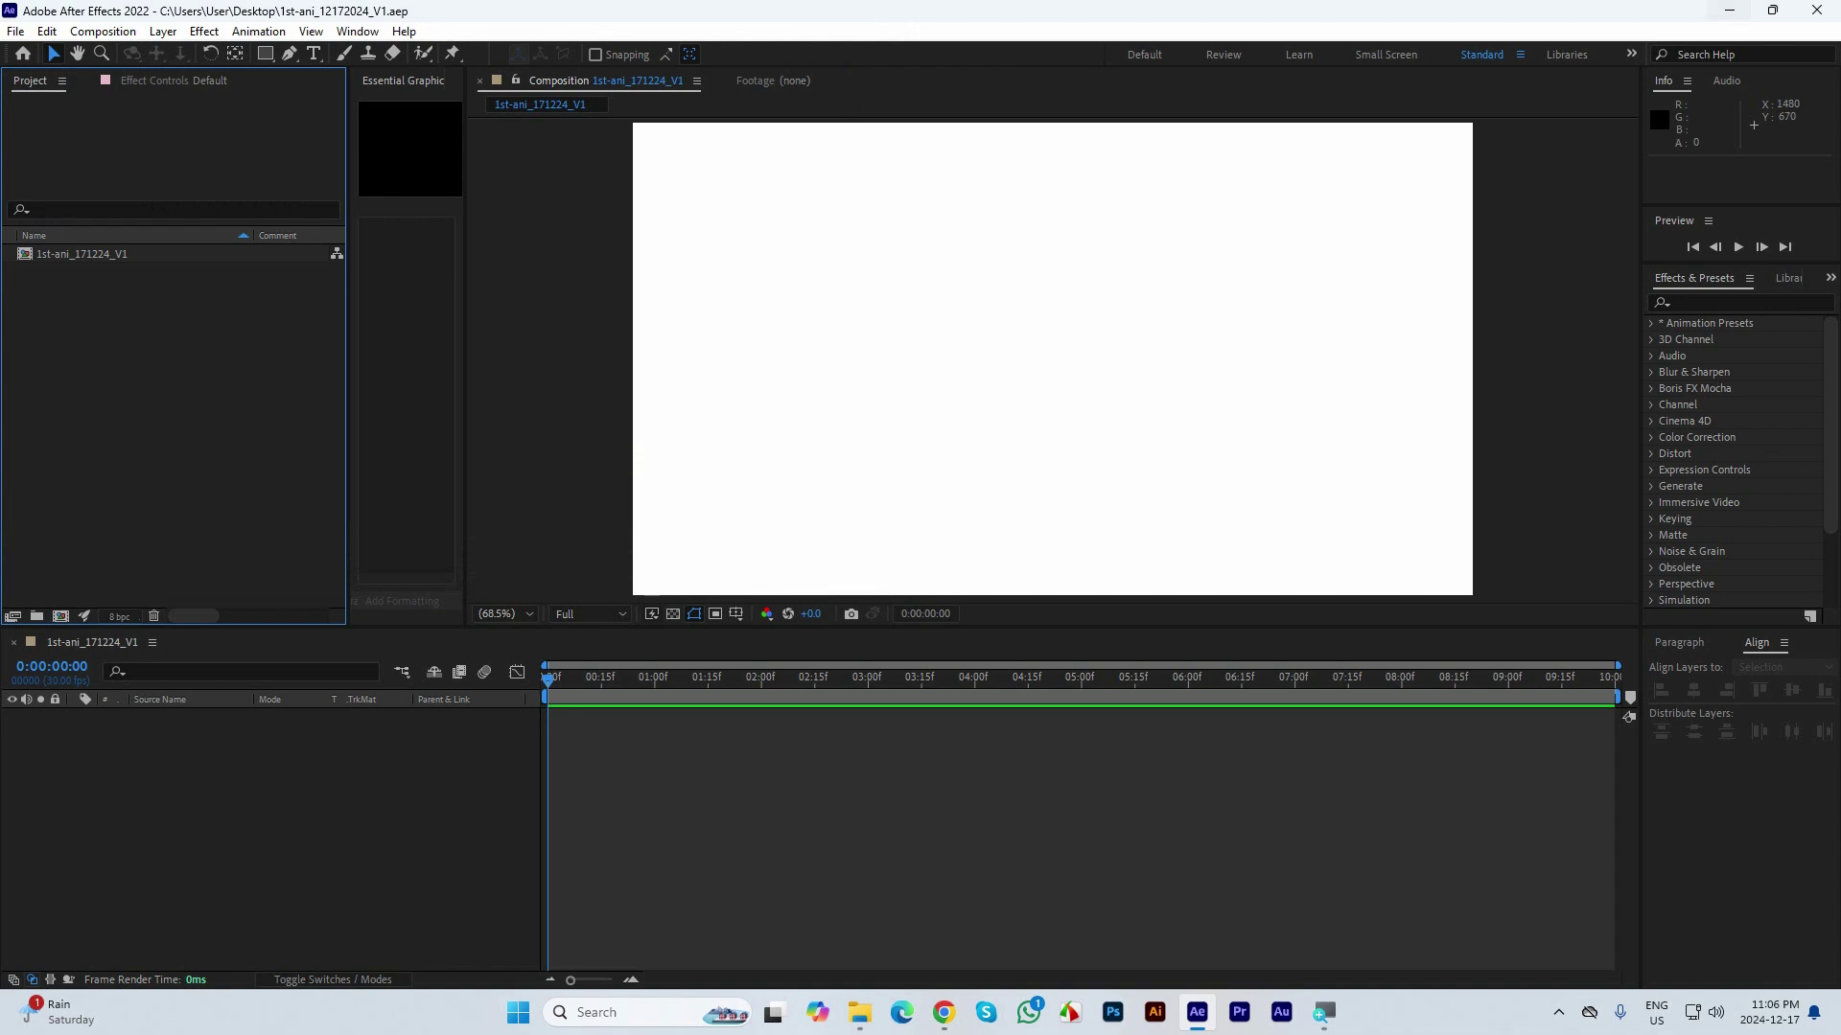
Switch to File Explorer and create a folder named Motion Work File in Recent Work (D:)
key("alt+Tab")
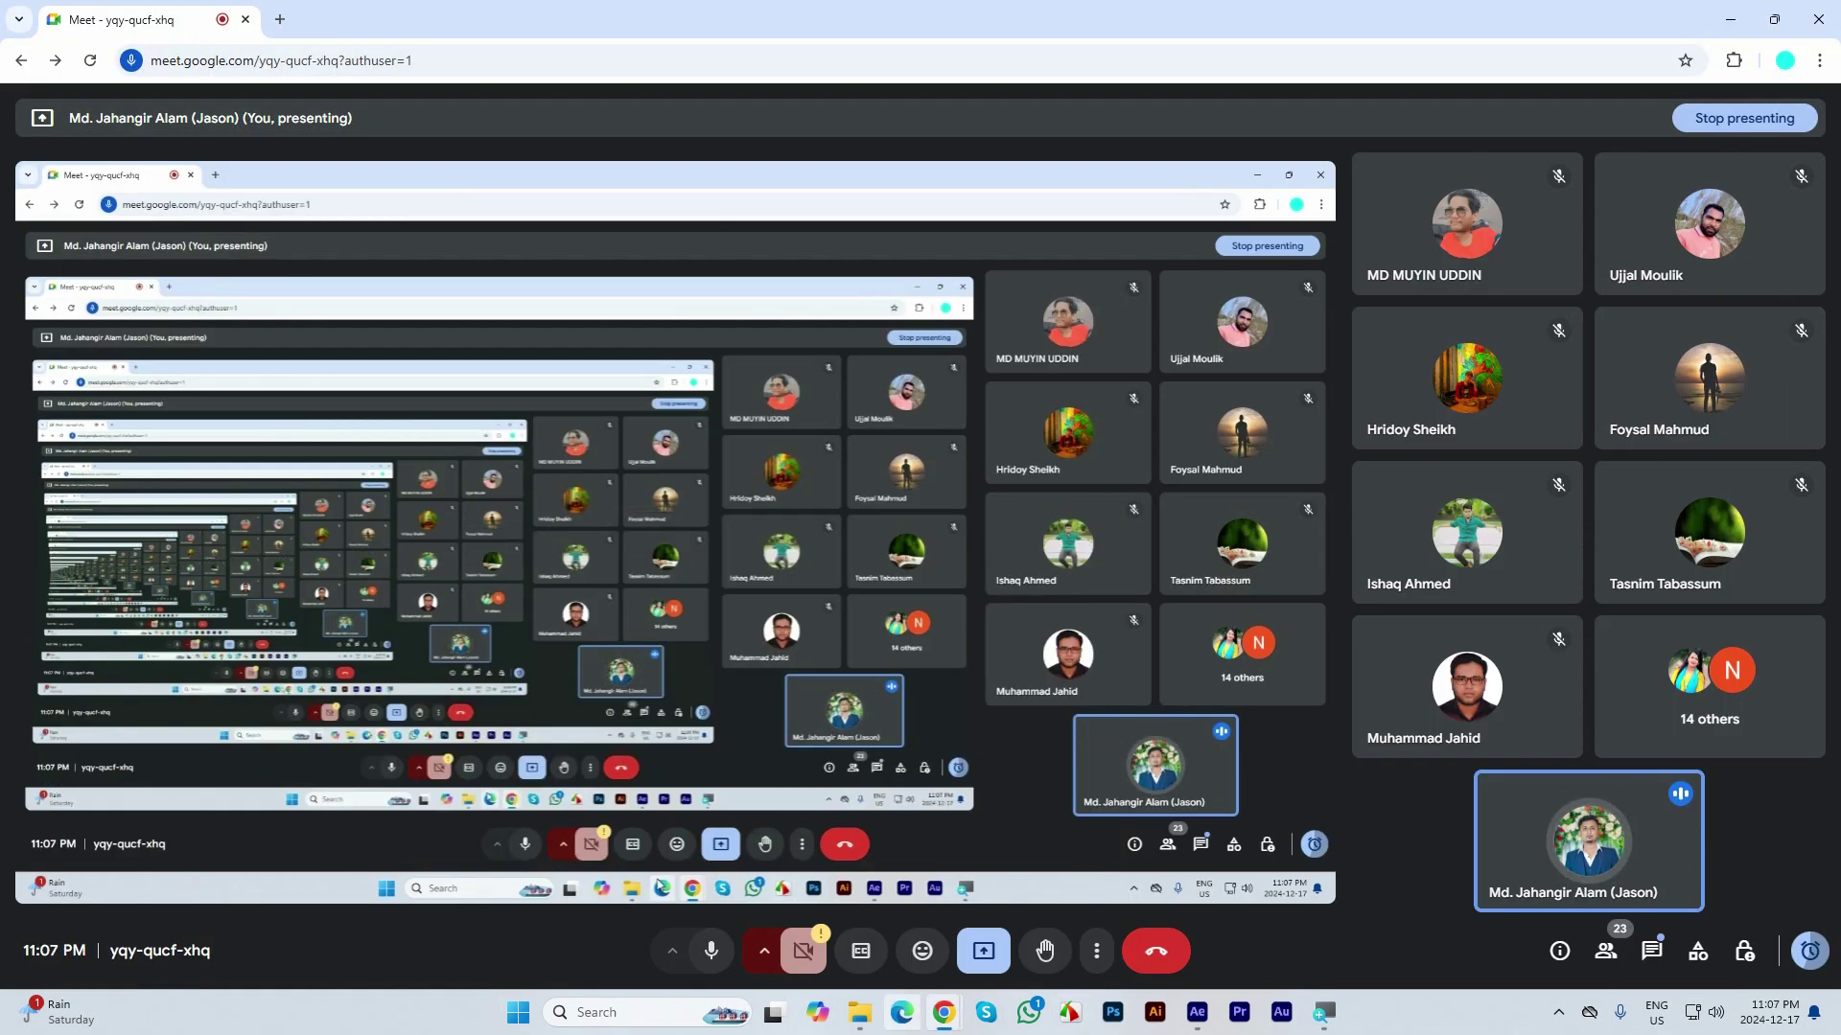
key("alt+Tab")
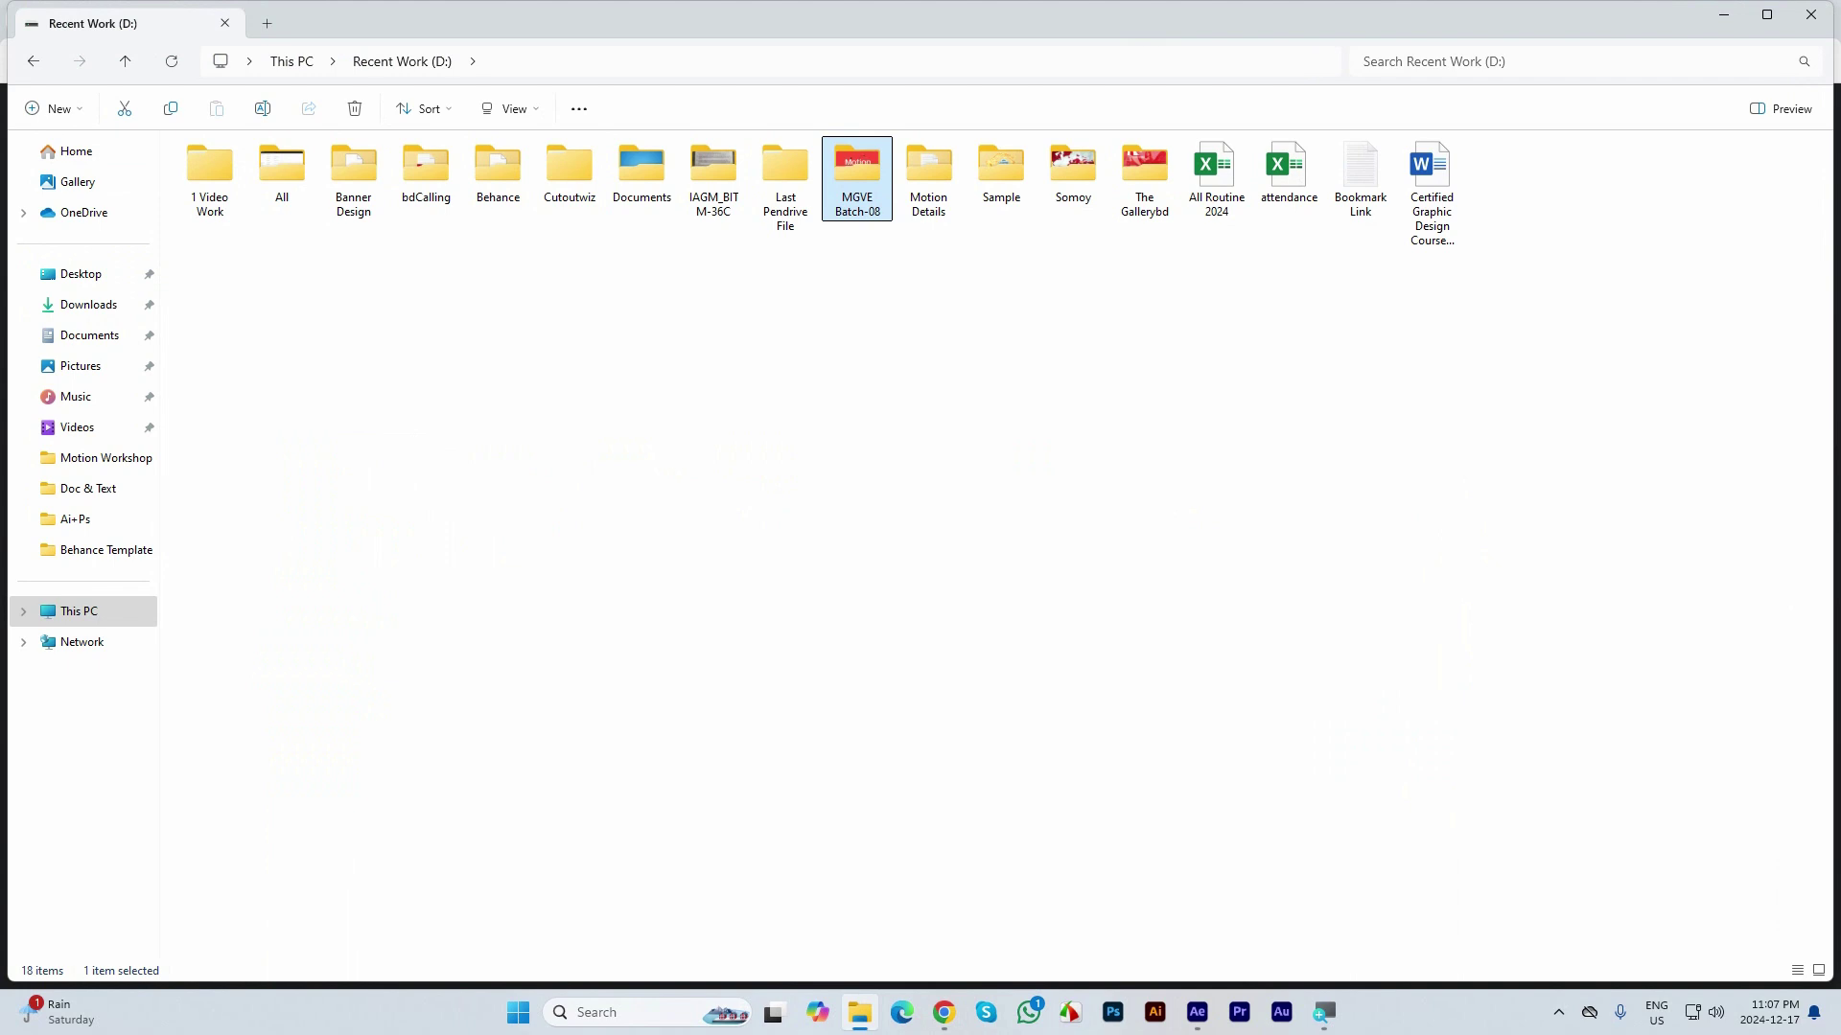
right_click(705, 510)
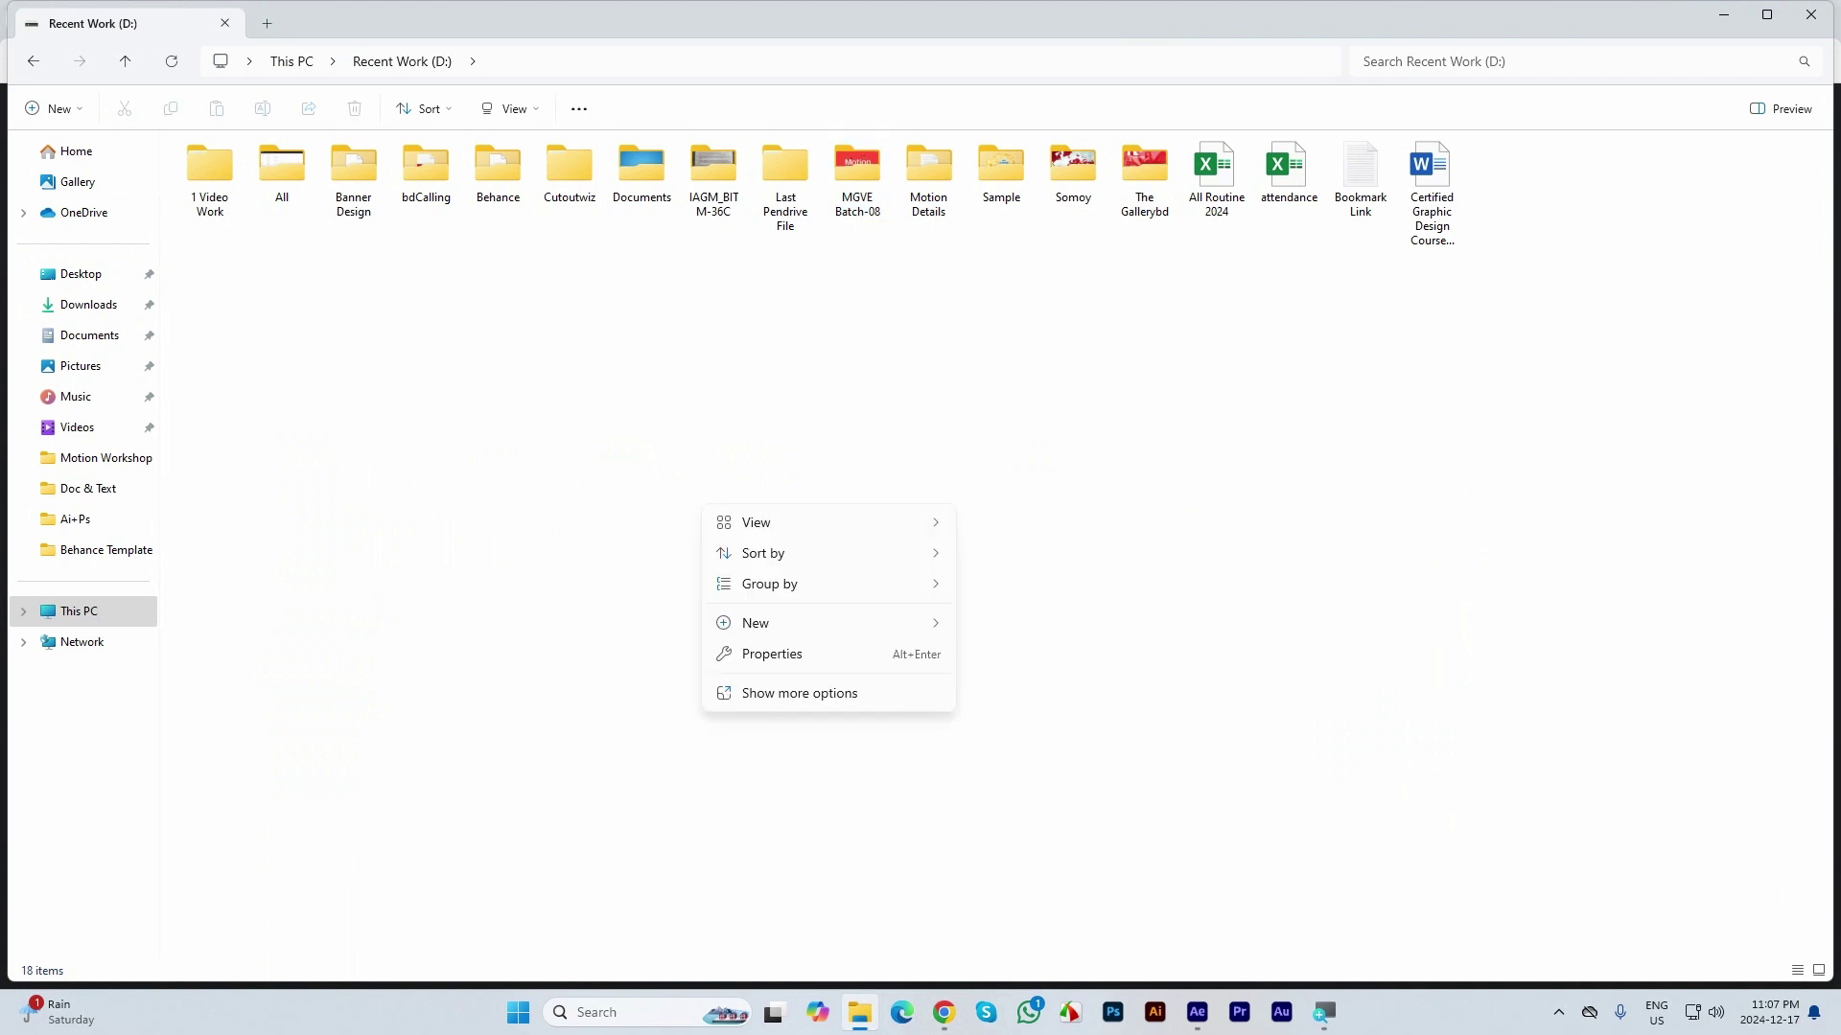
mouse_move(755, 623)
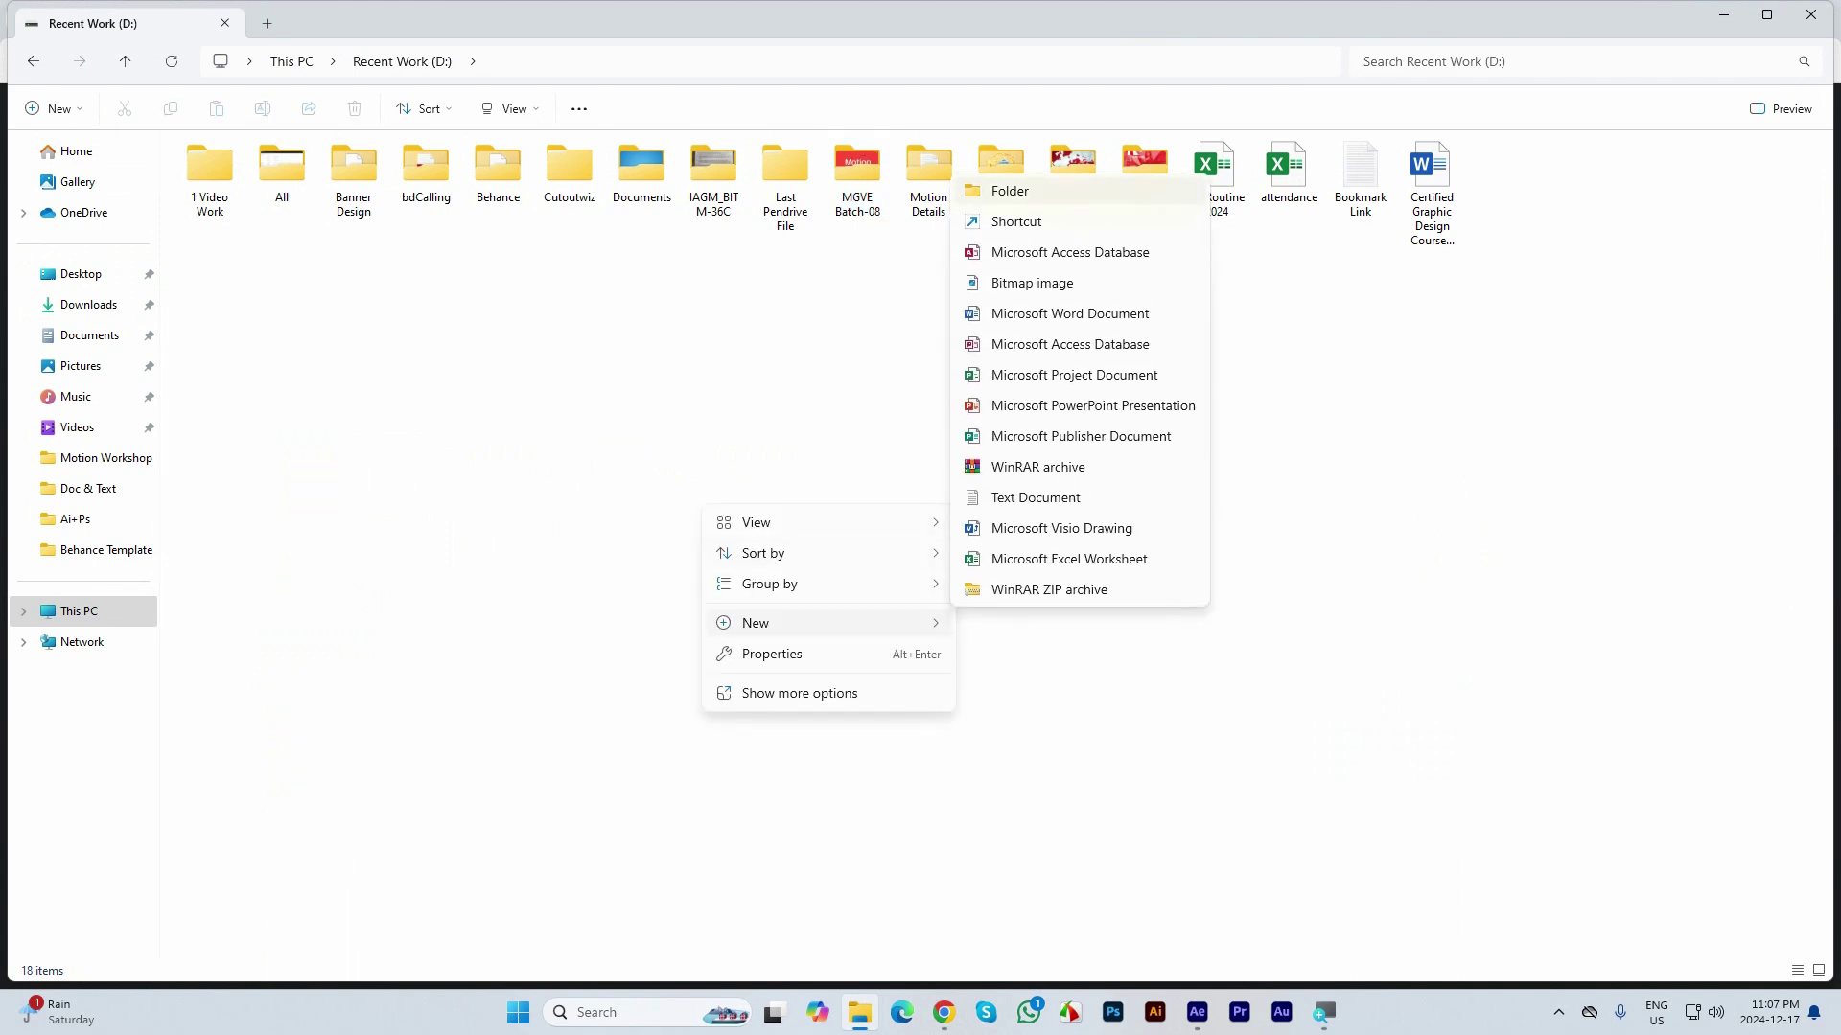
left_click(1010, 190)
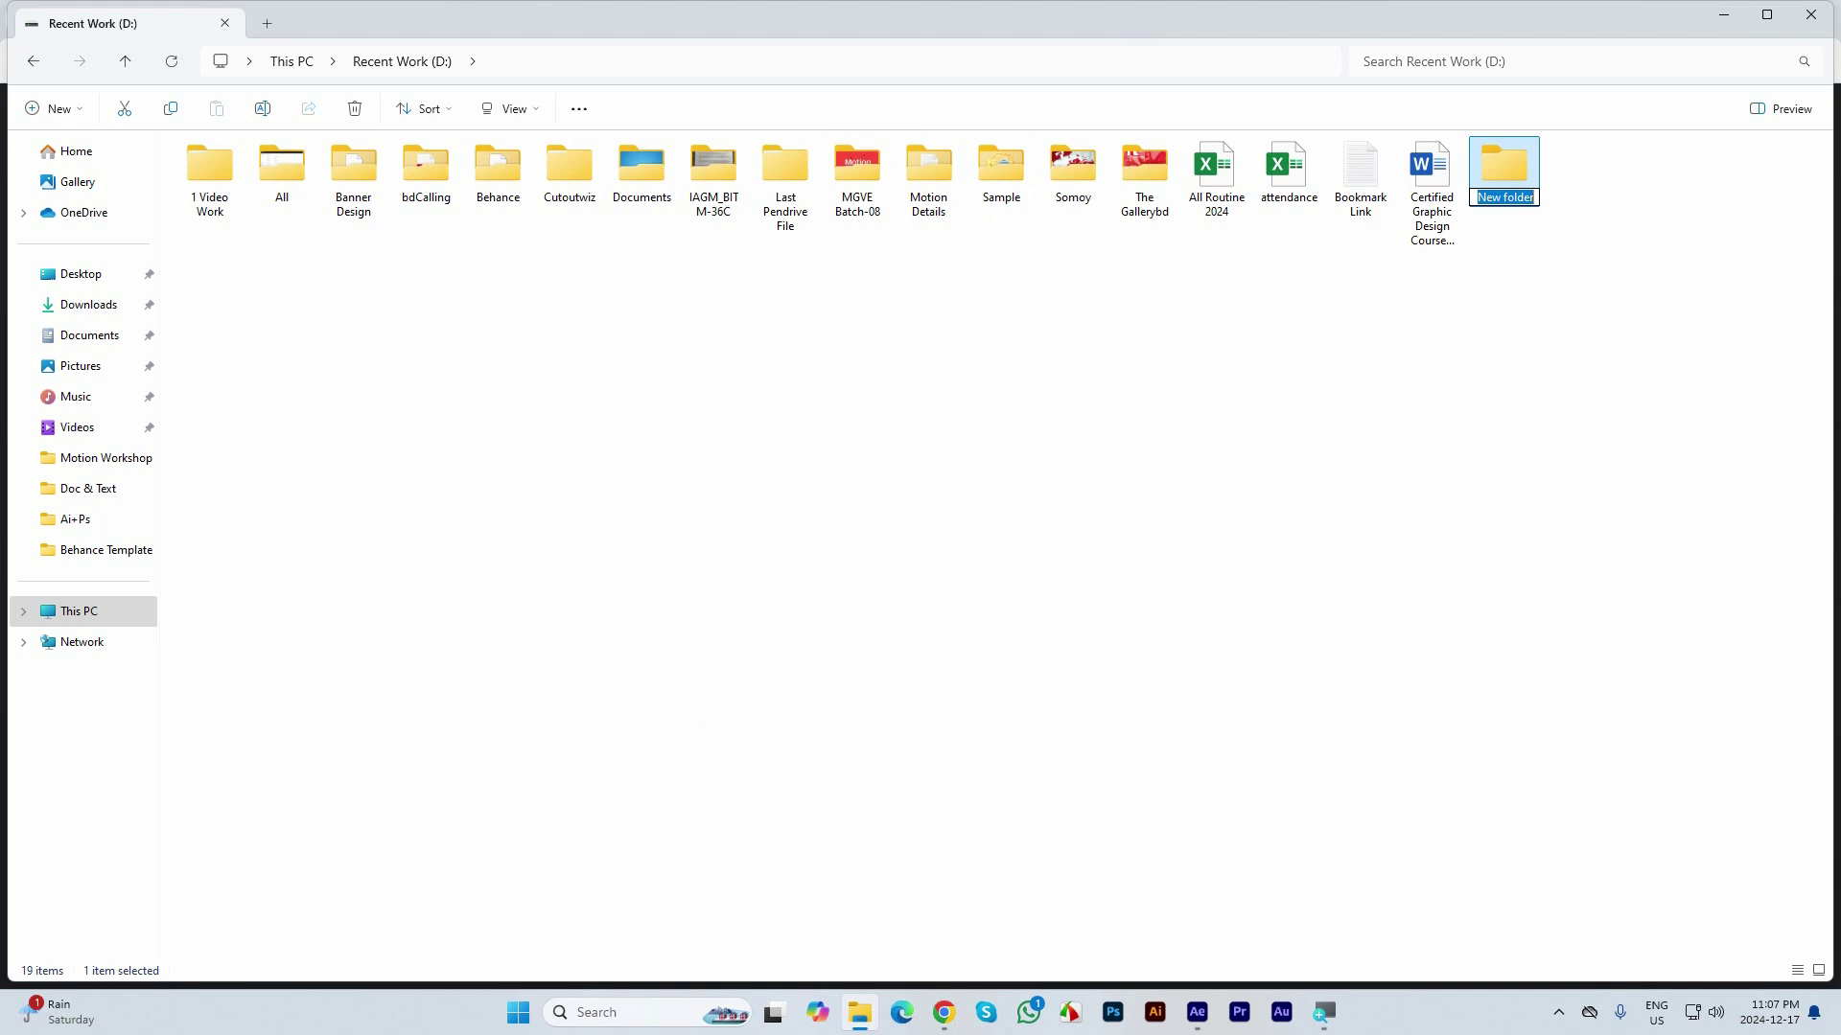
type("Motion Work F")
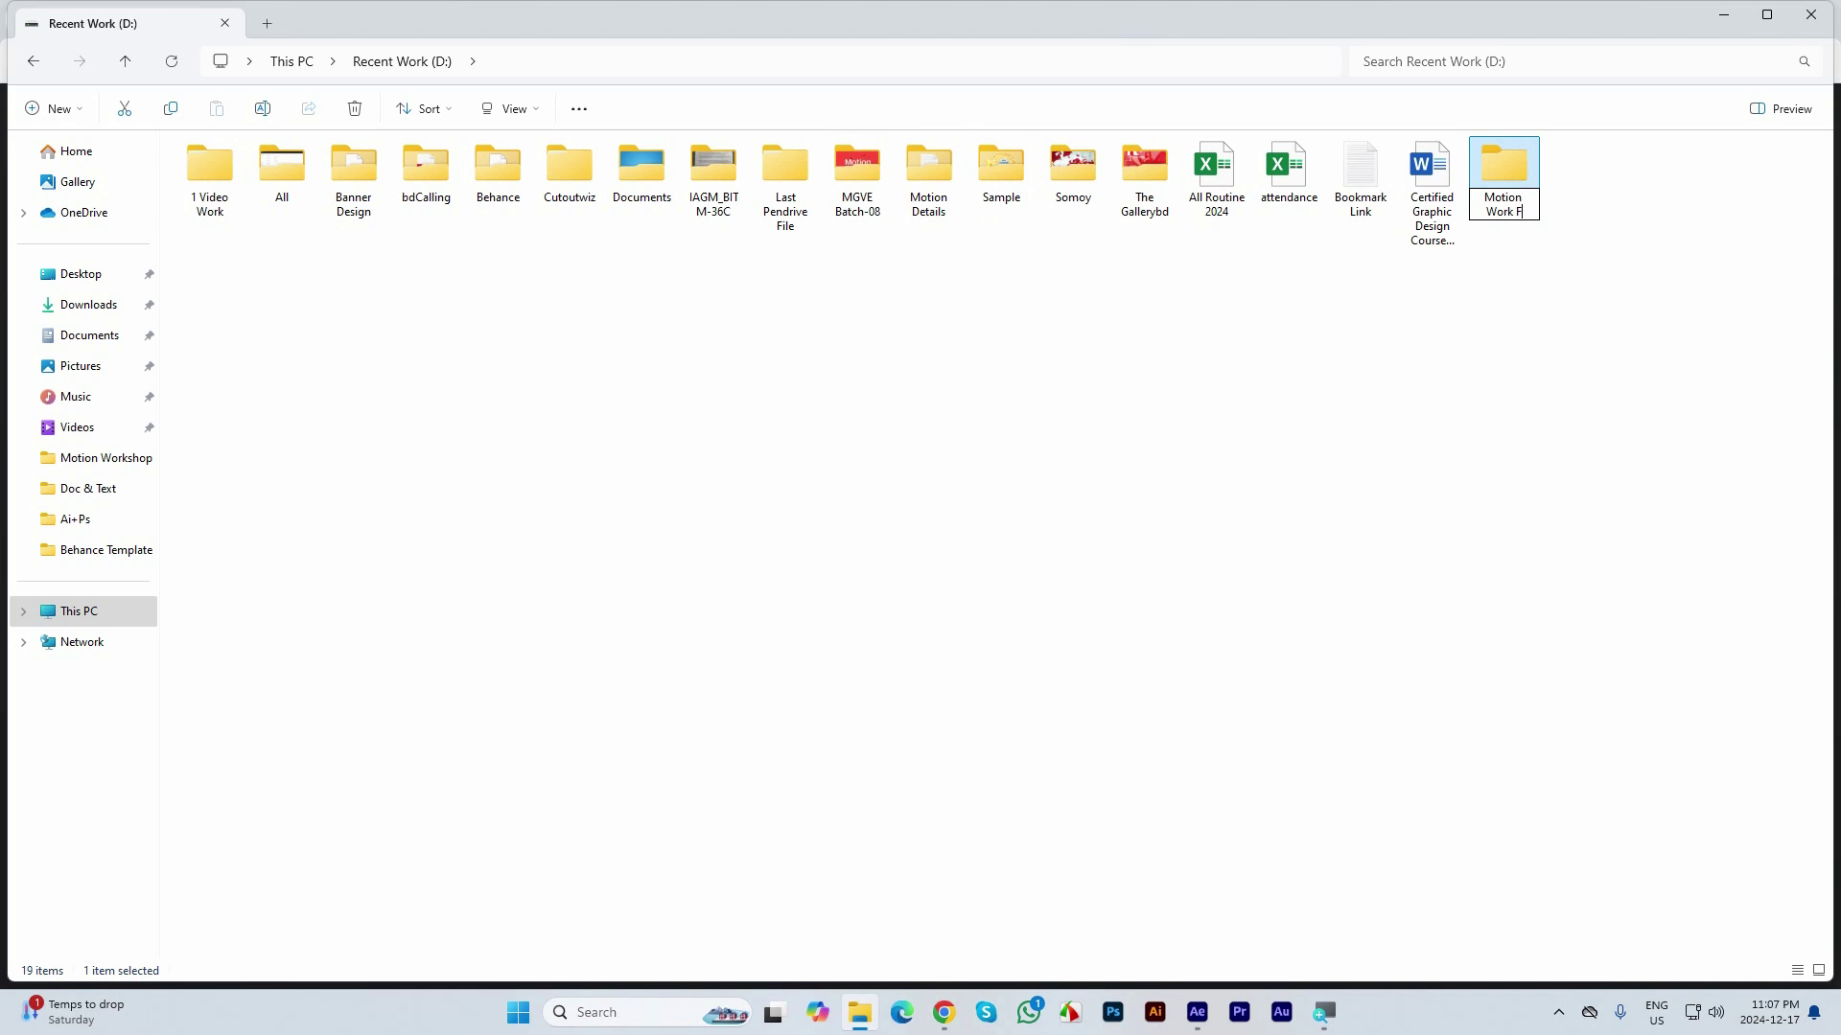
type("ile")
key("Return")
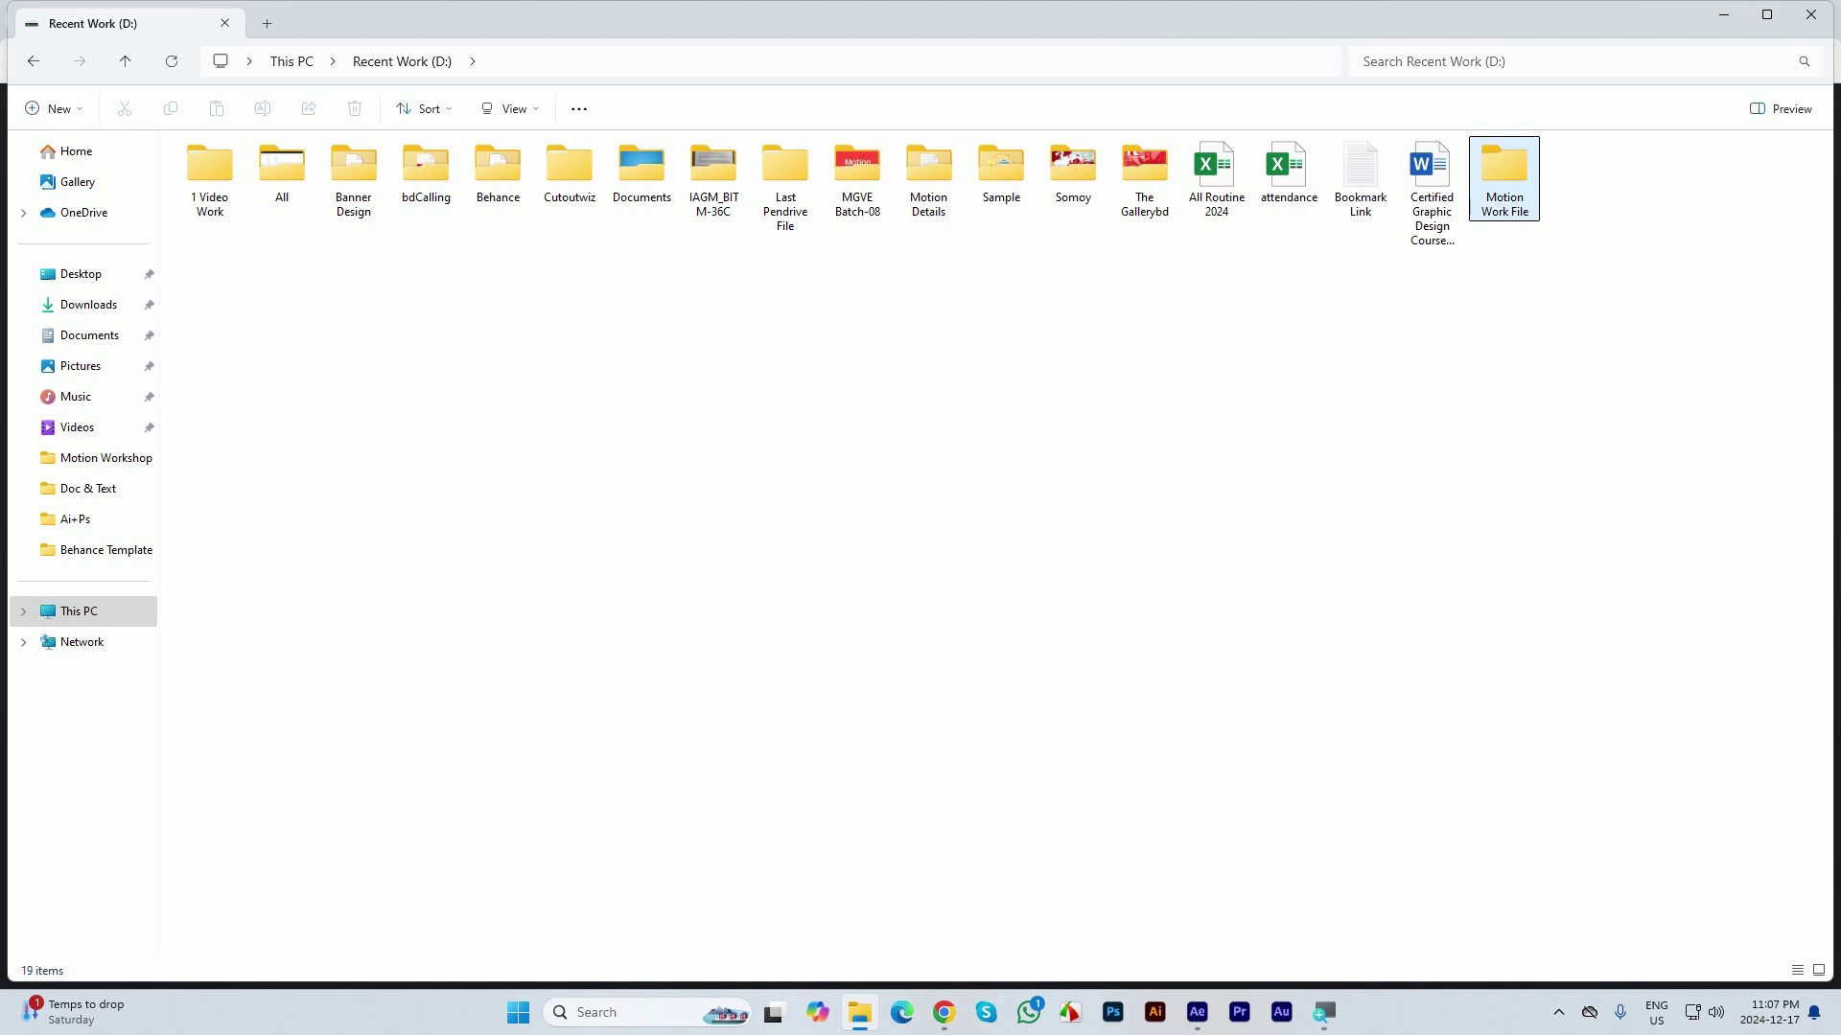
Open the Motion Work File folder and create a subfolder named Edit File inside it
double_click(1503, 177)
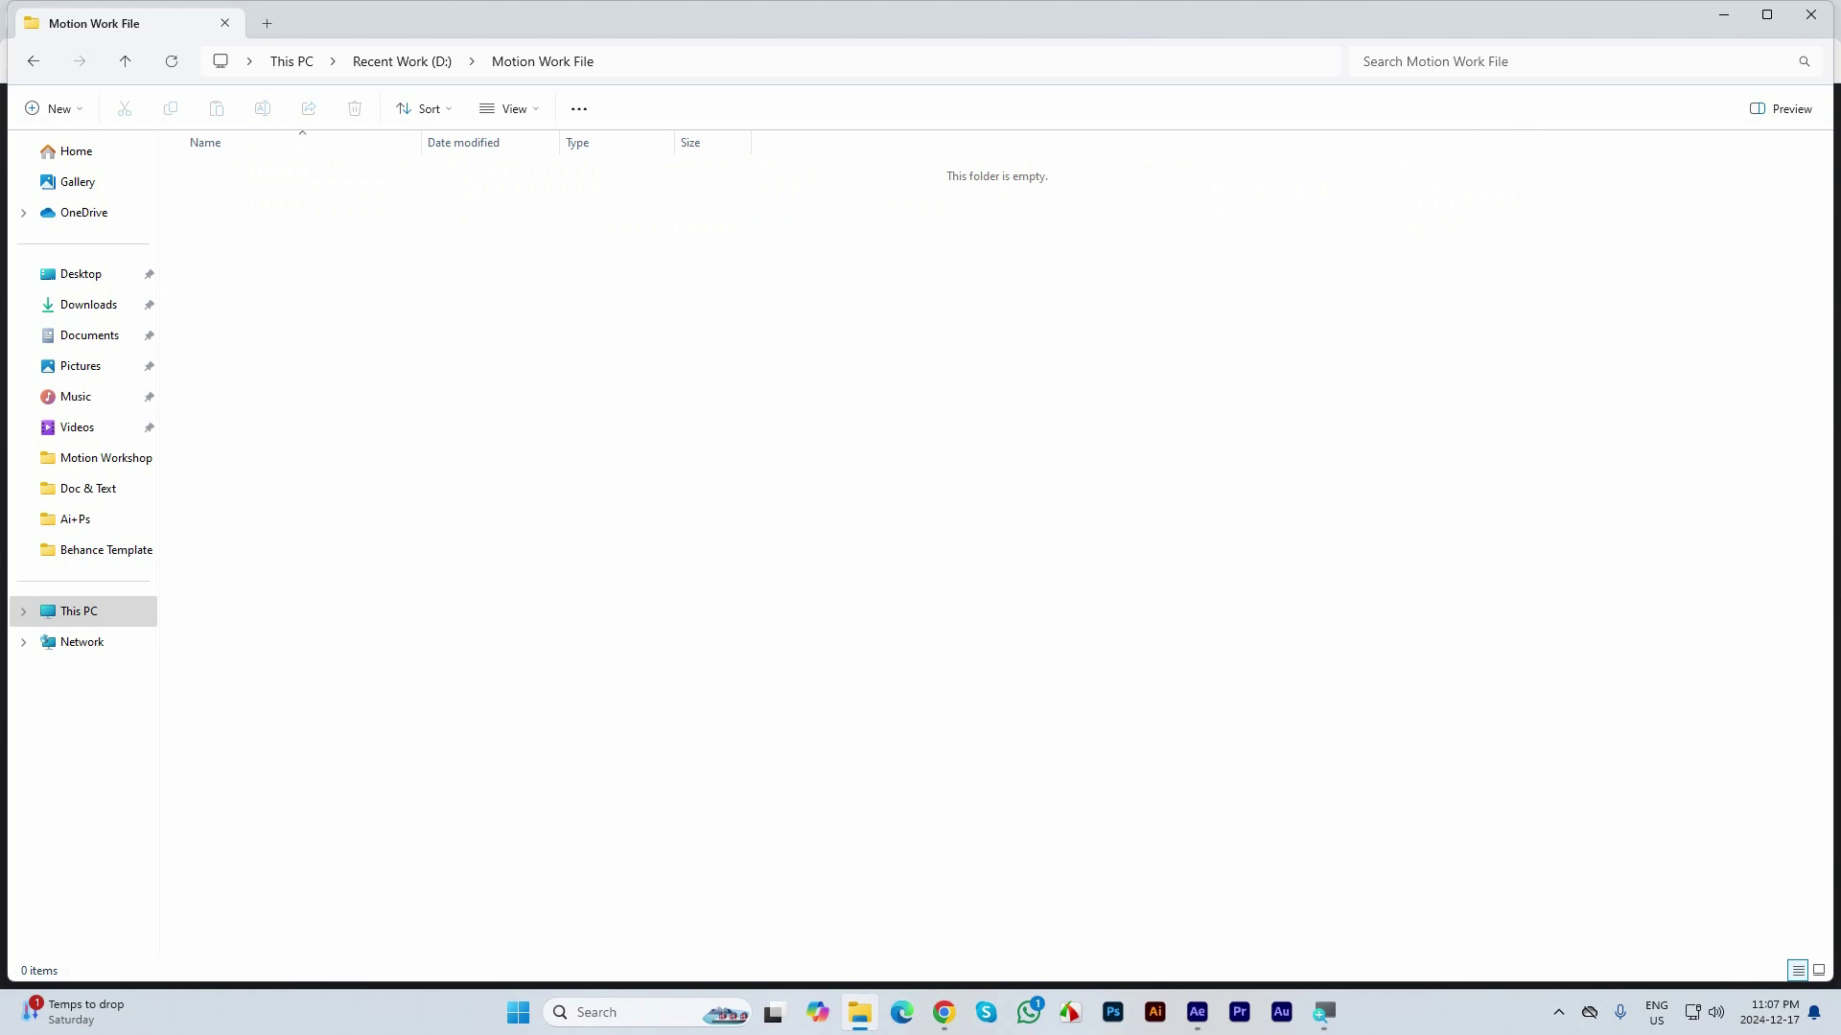
right_click(388, 303)
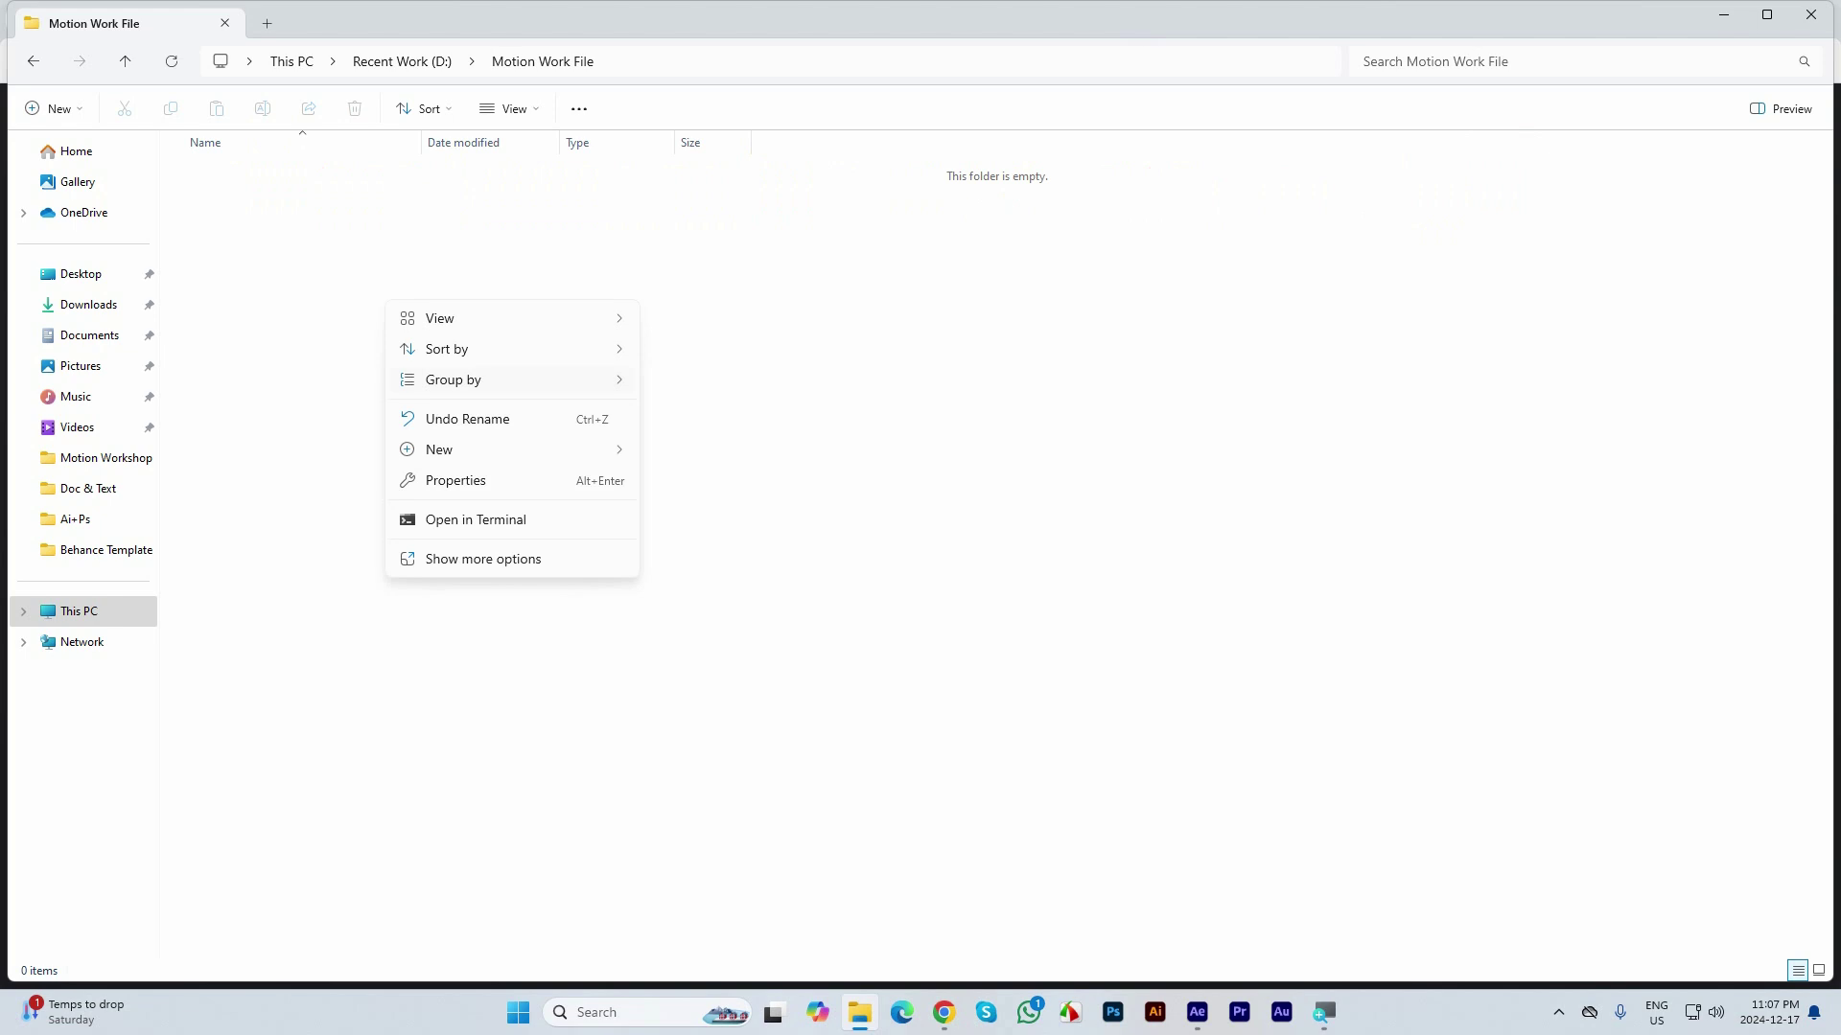
mouse_move(518, 450)
left_click(683, 451)
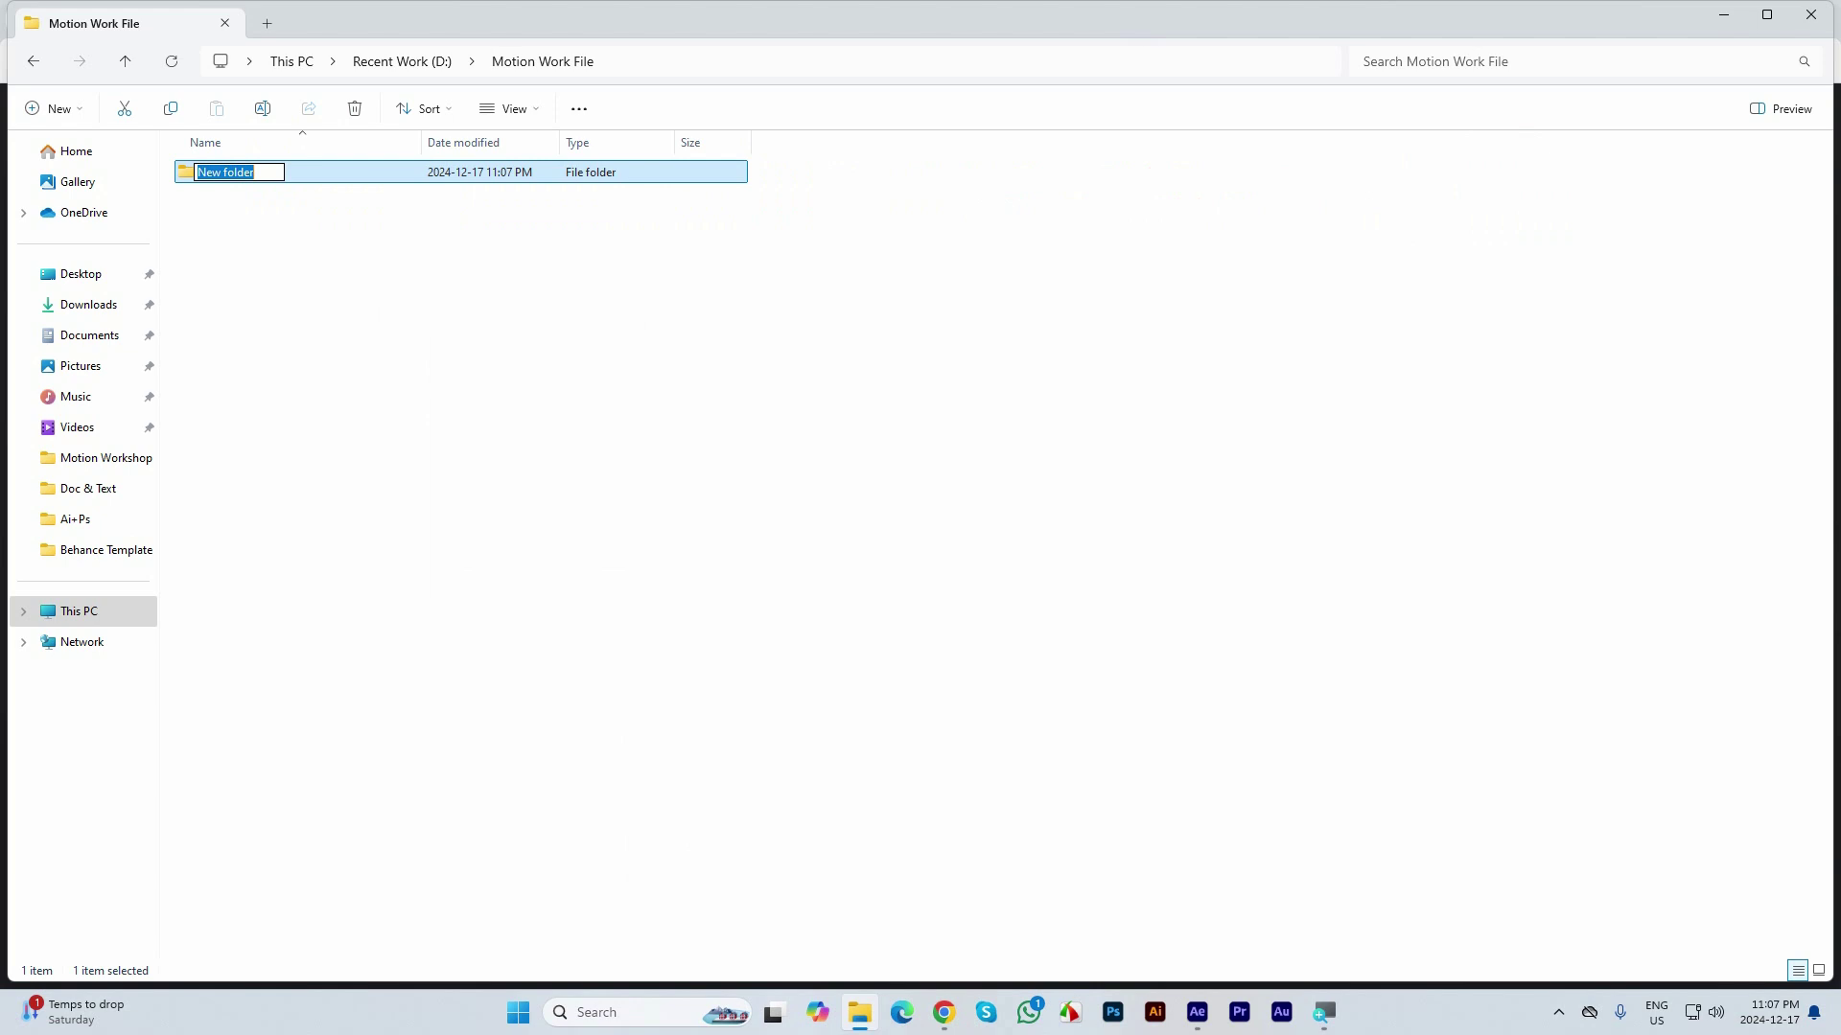
type("Edit")
type("File")
key("Return")
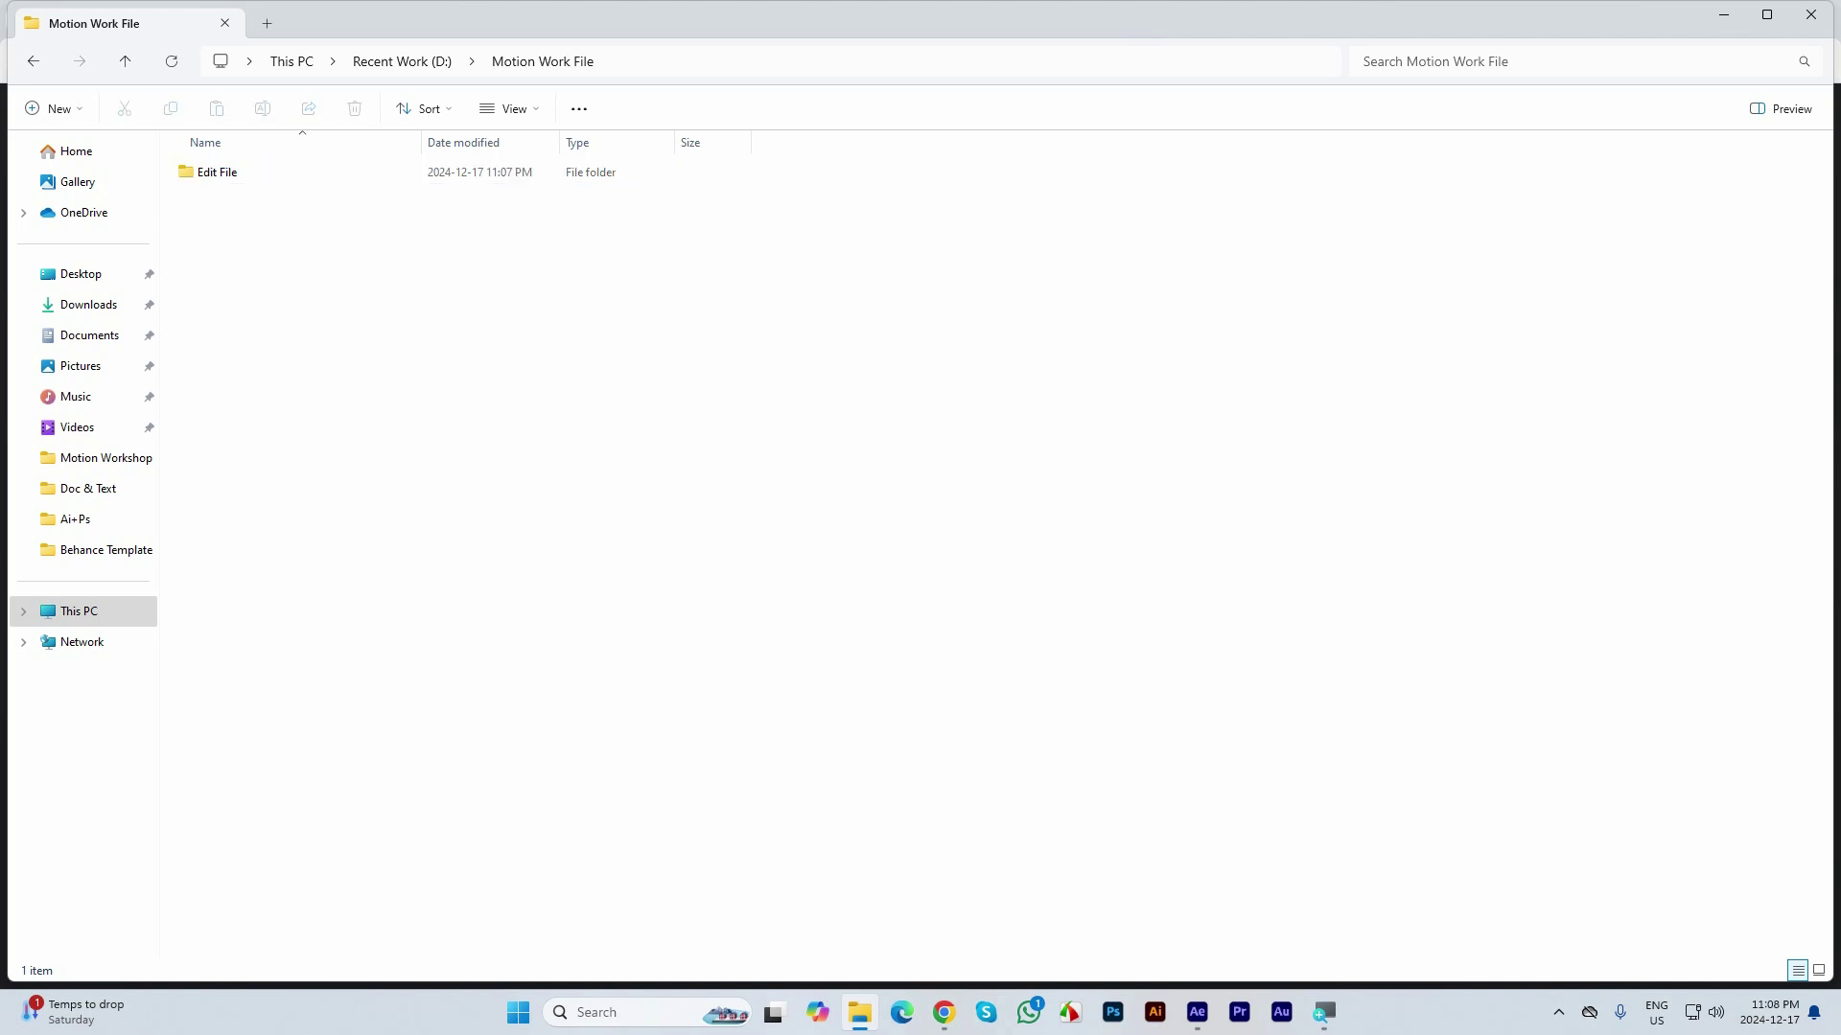
Create a second subfolder named Music File in the Motion Work File folder
right_click(286, 268)
mouse_move(336, 414)
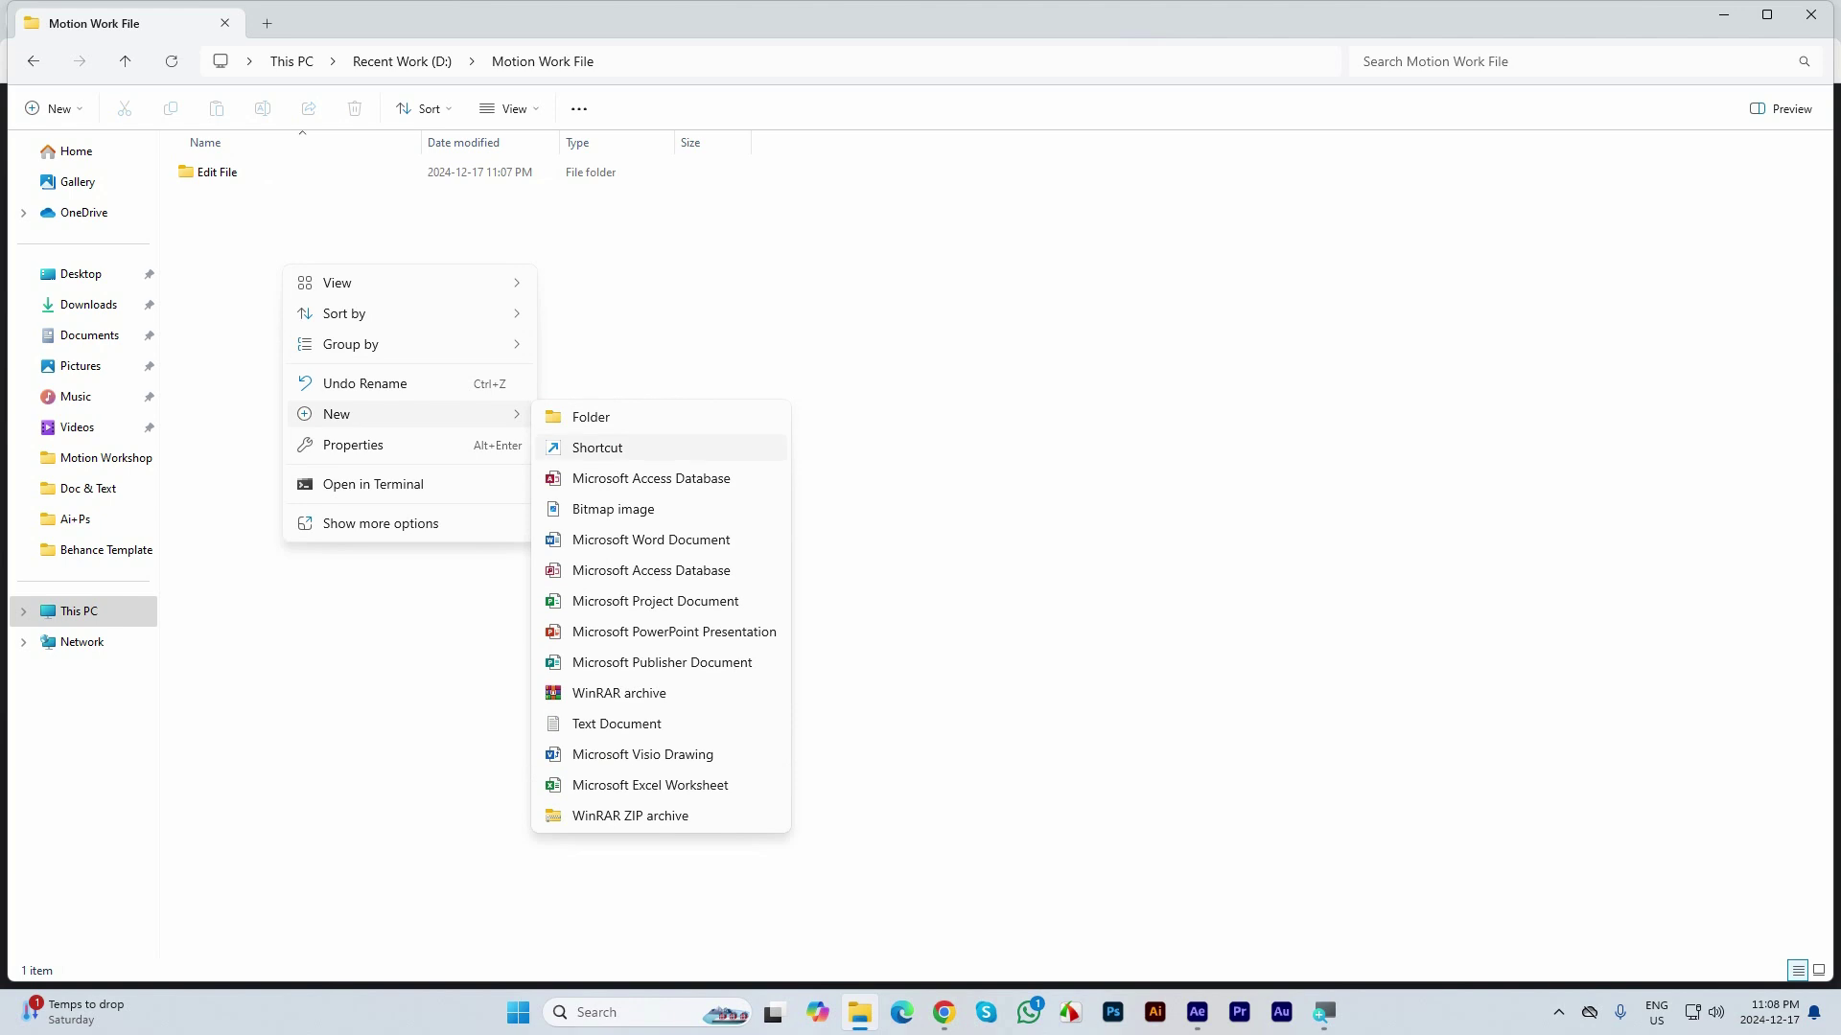
left_click(590, 417)
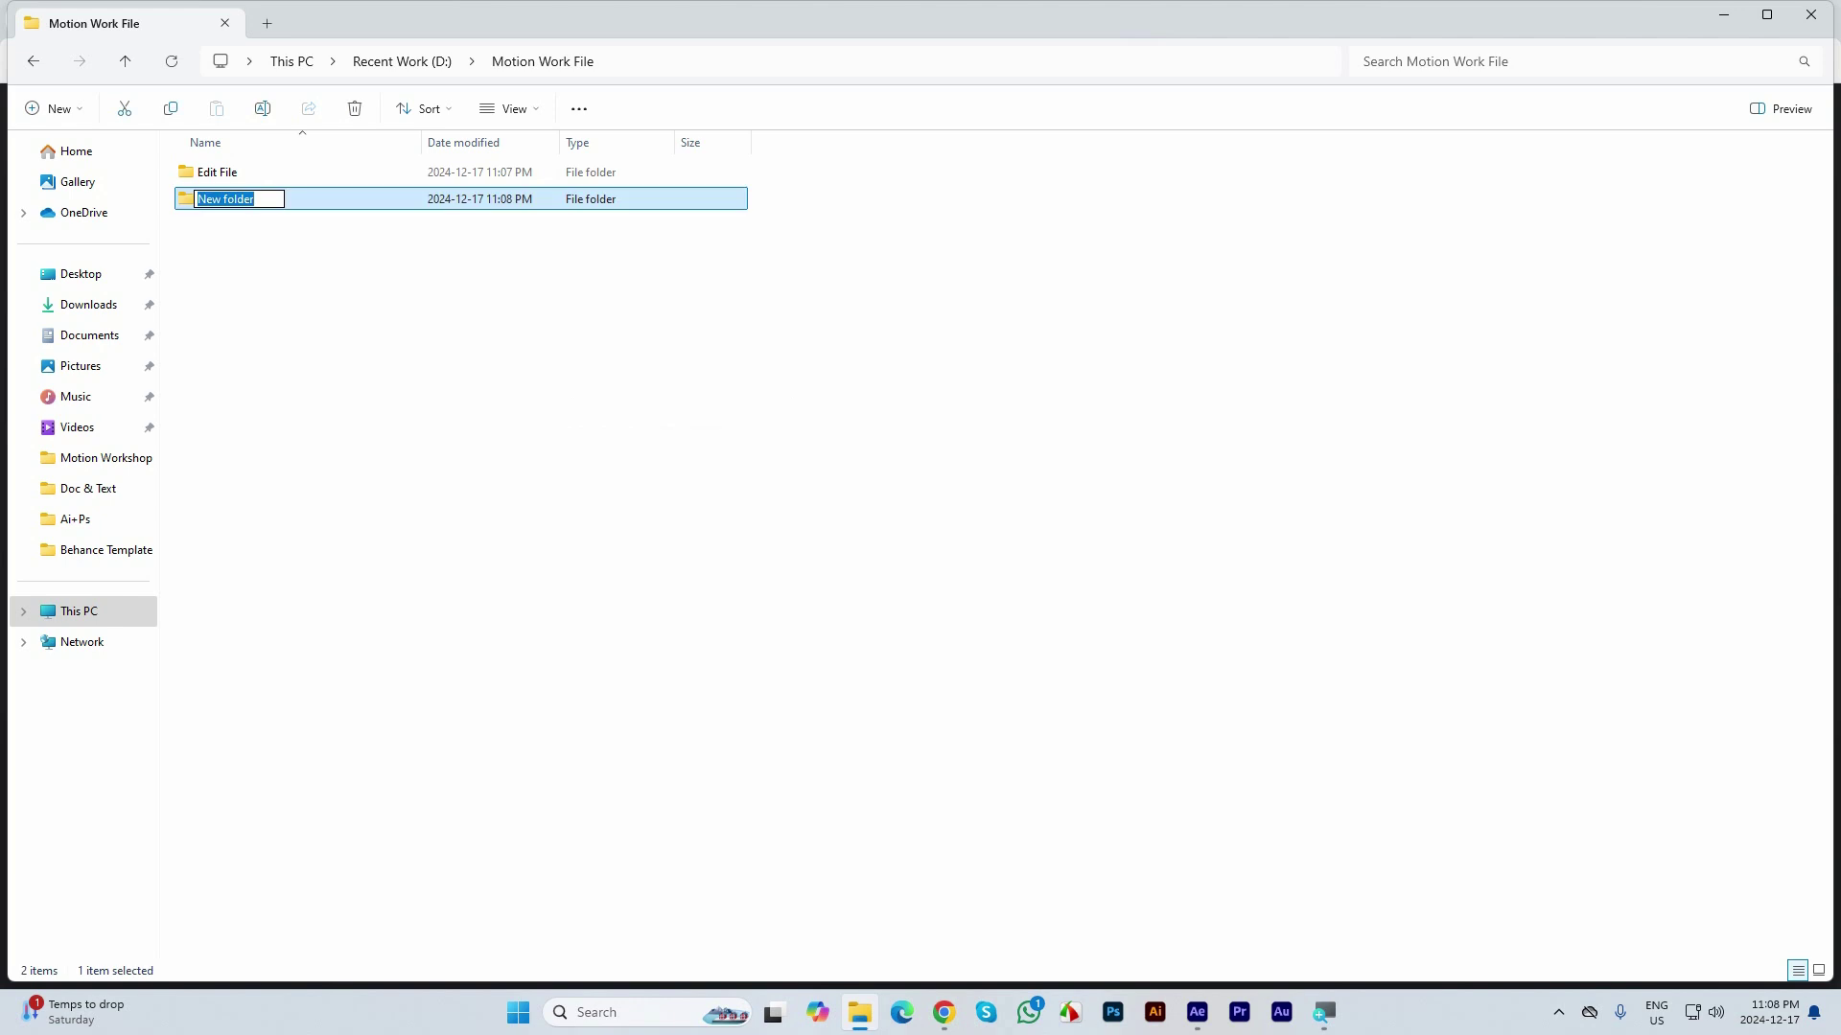
type("Music File")
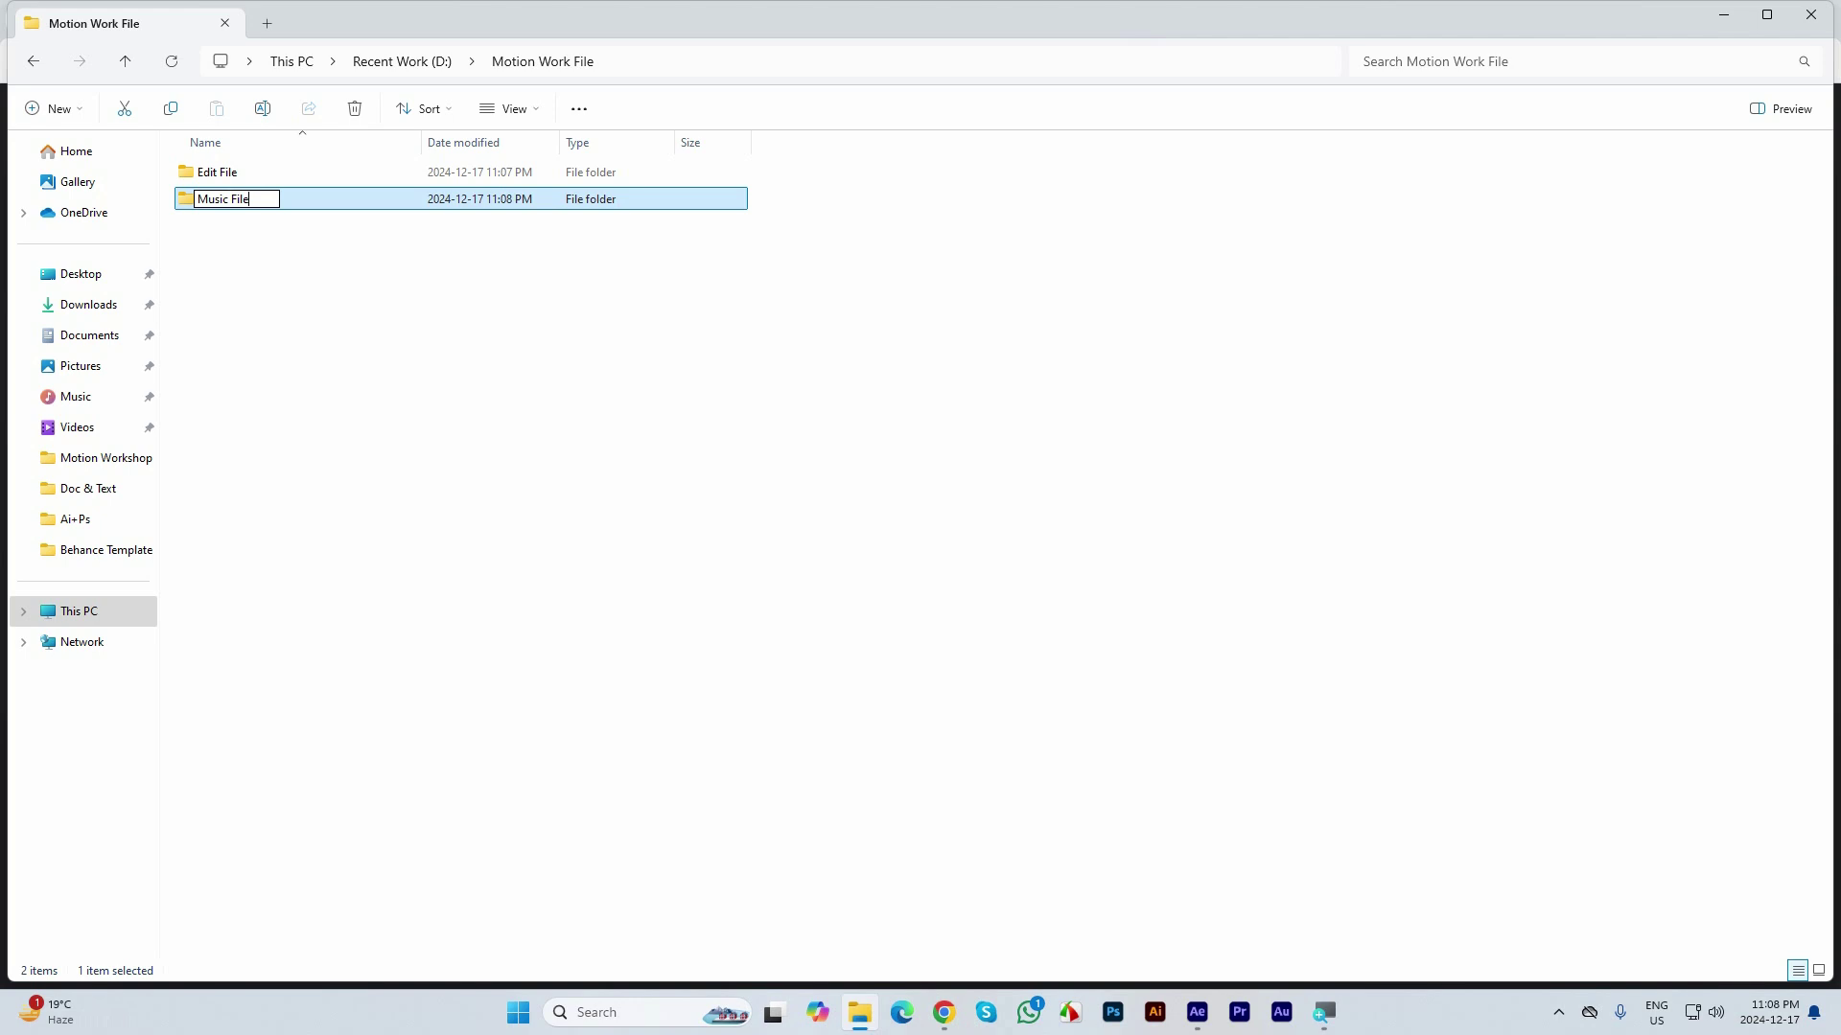
key("Return")
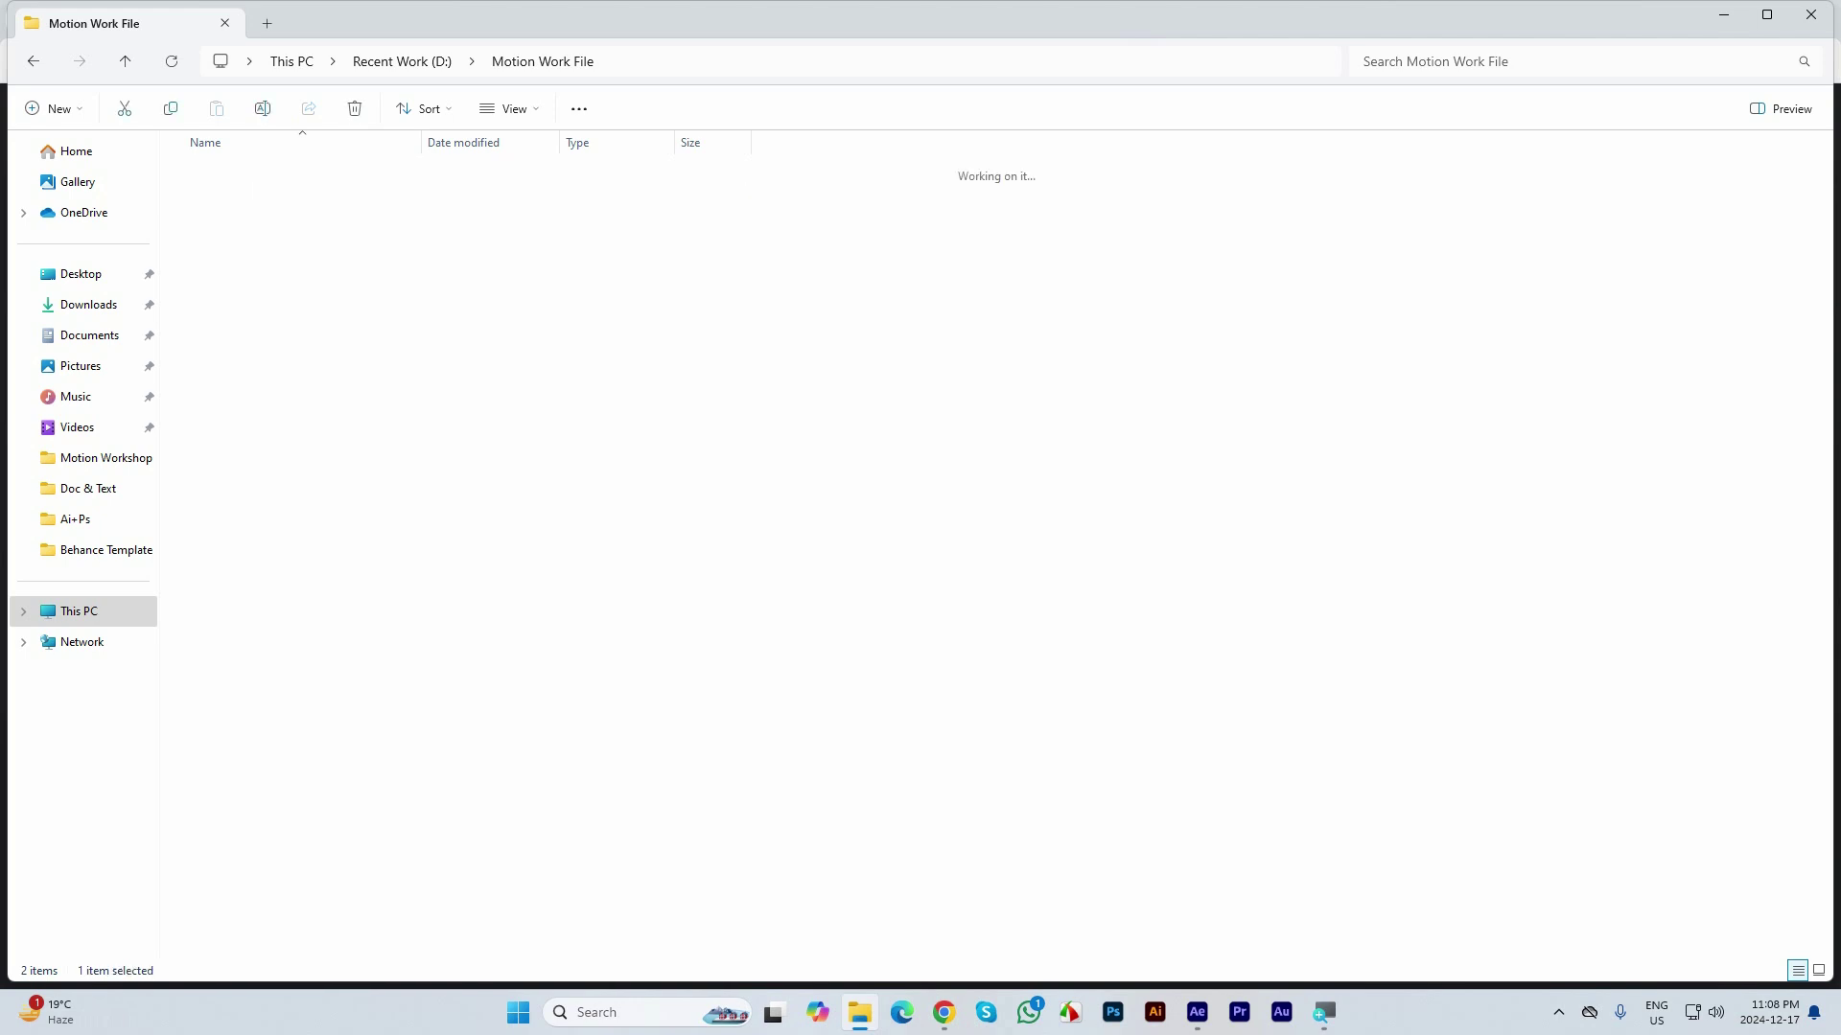
Open the Music File folder and create a subfolder named NCRM inside it
key("Return")
right_click(311, 269)
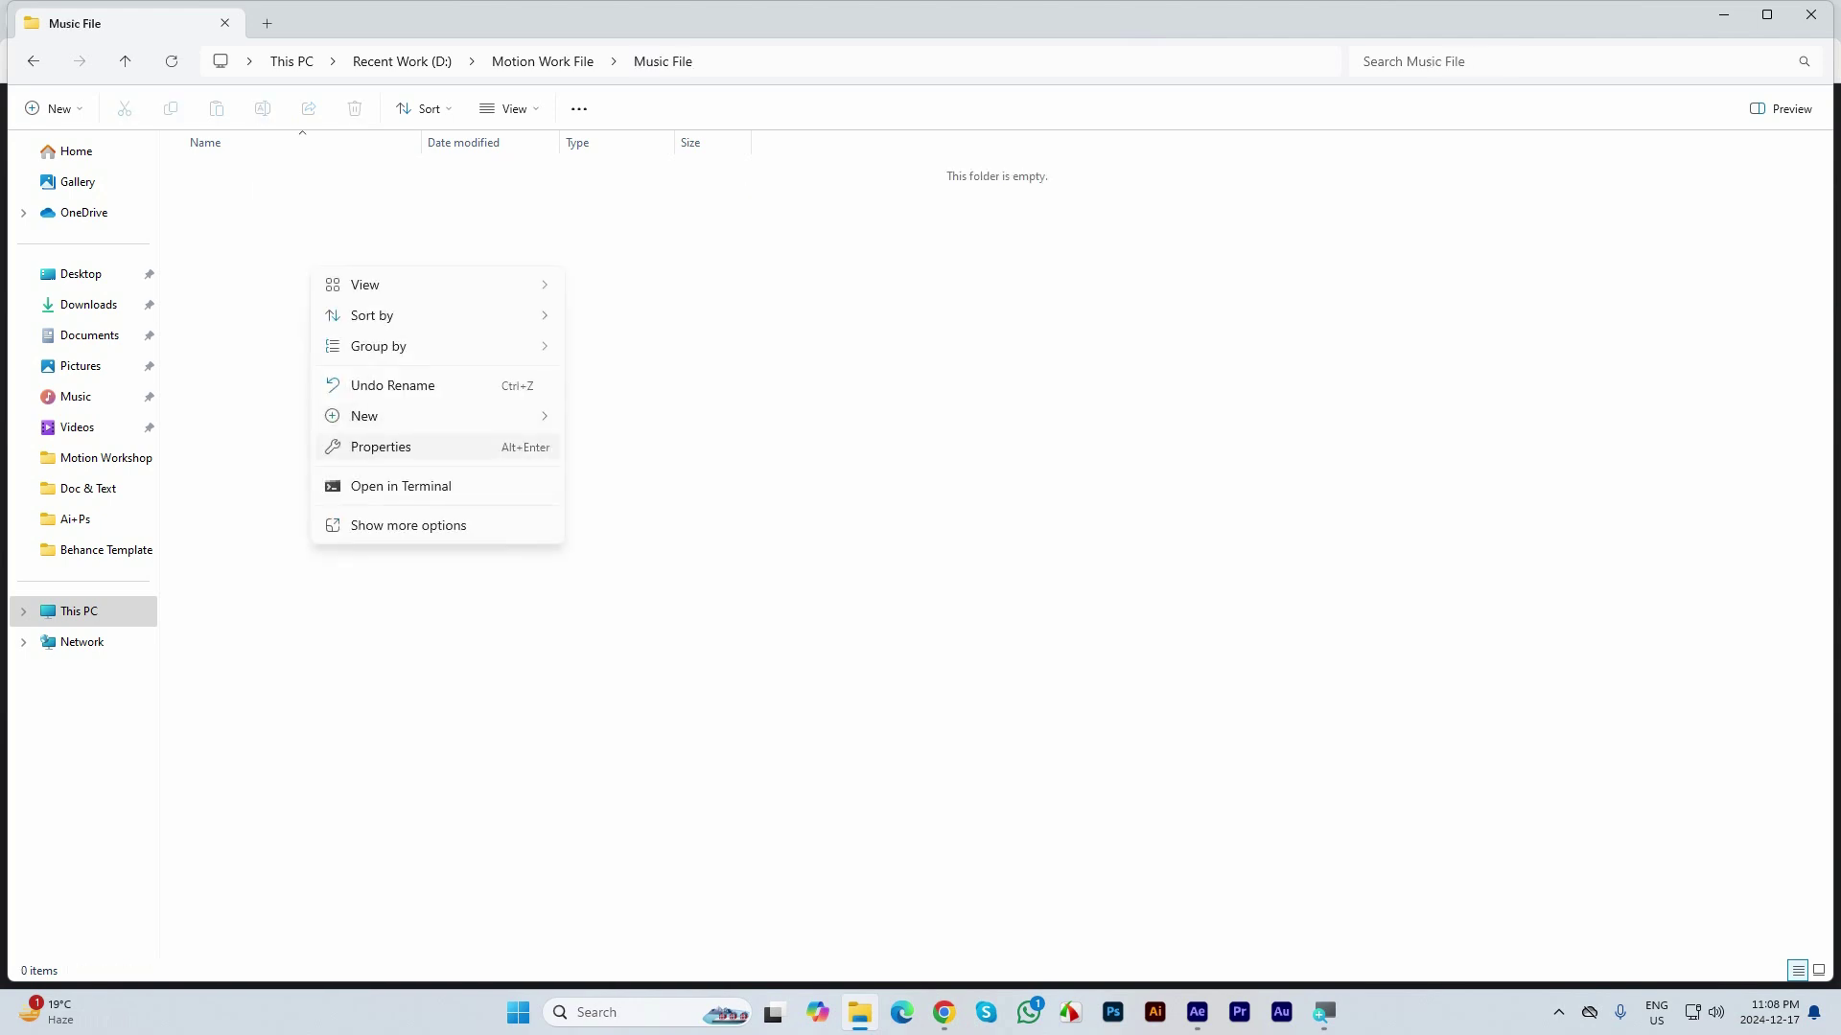
mouse_move(412, 416)
left_click(618, 419)
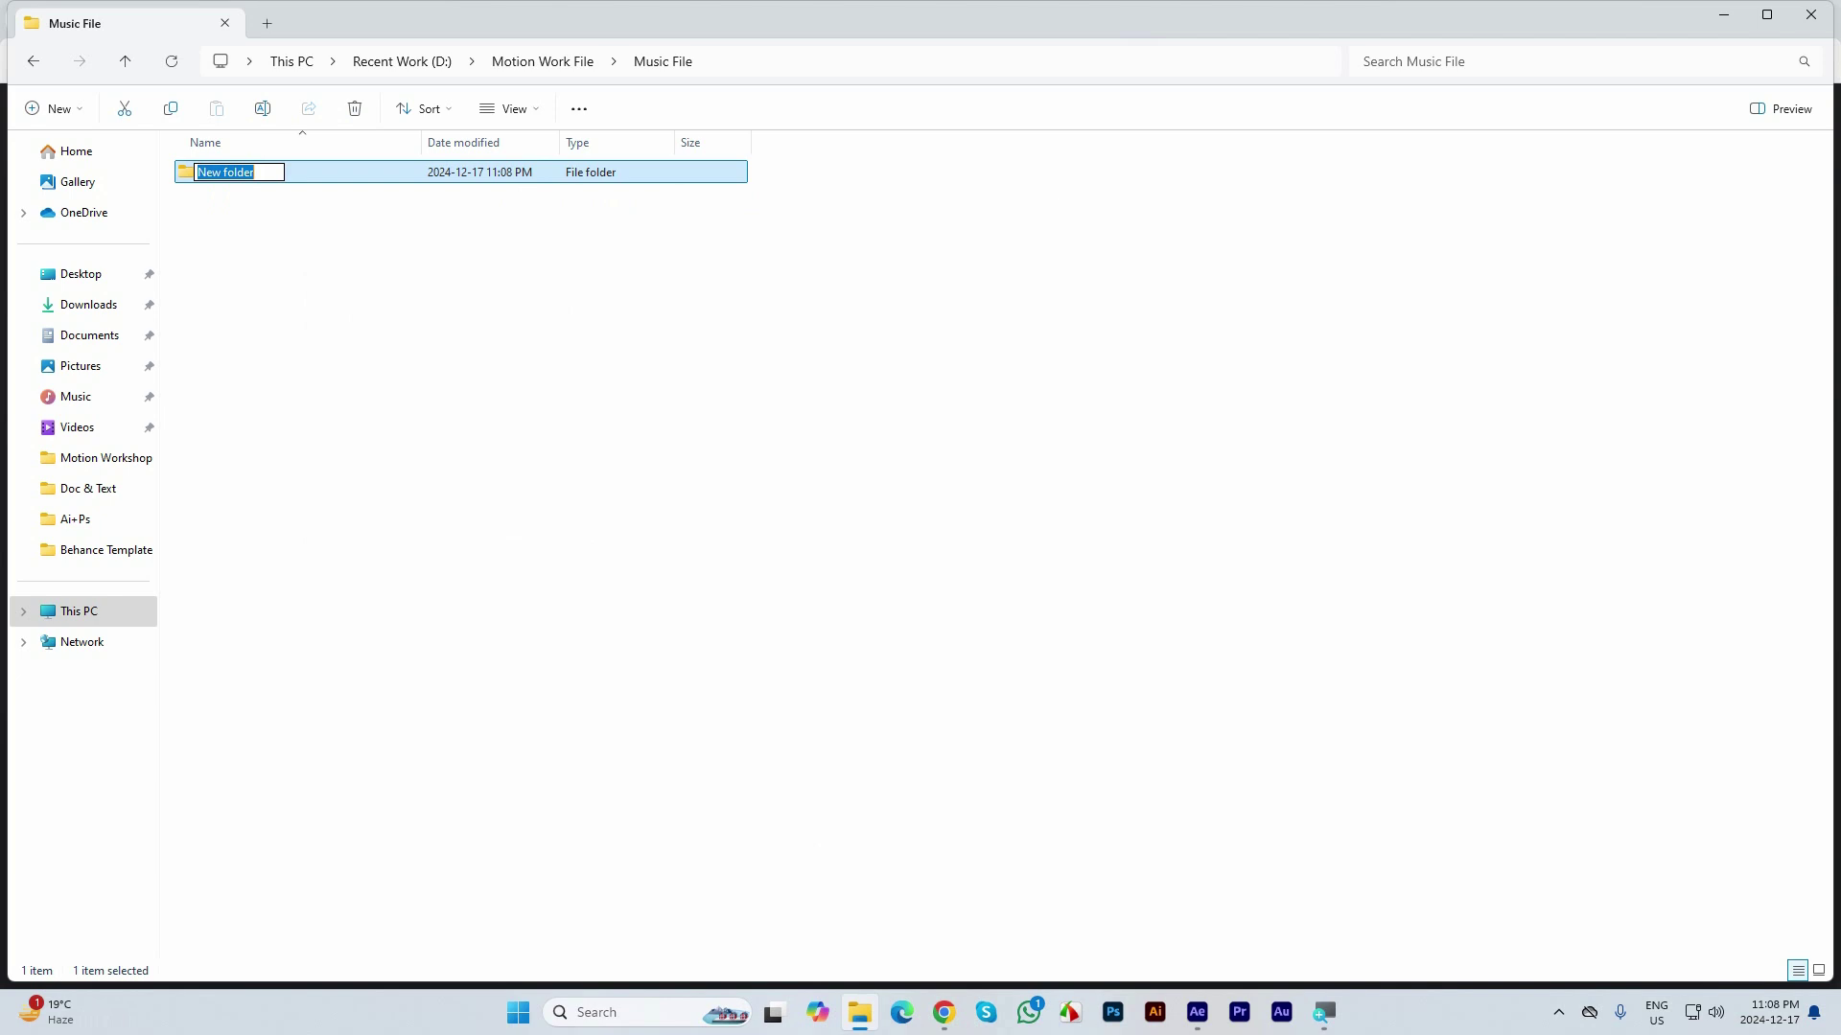
type("NCRM")
key("Return")
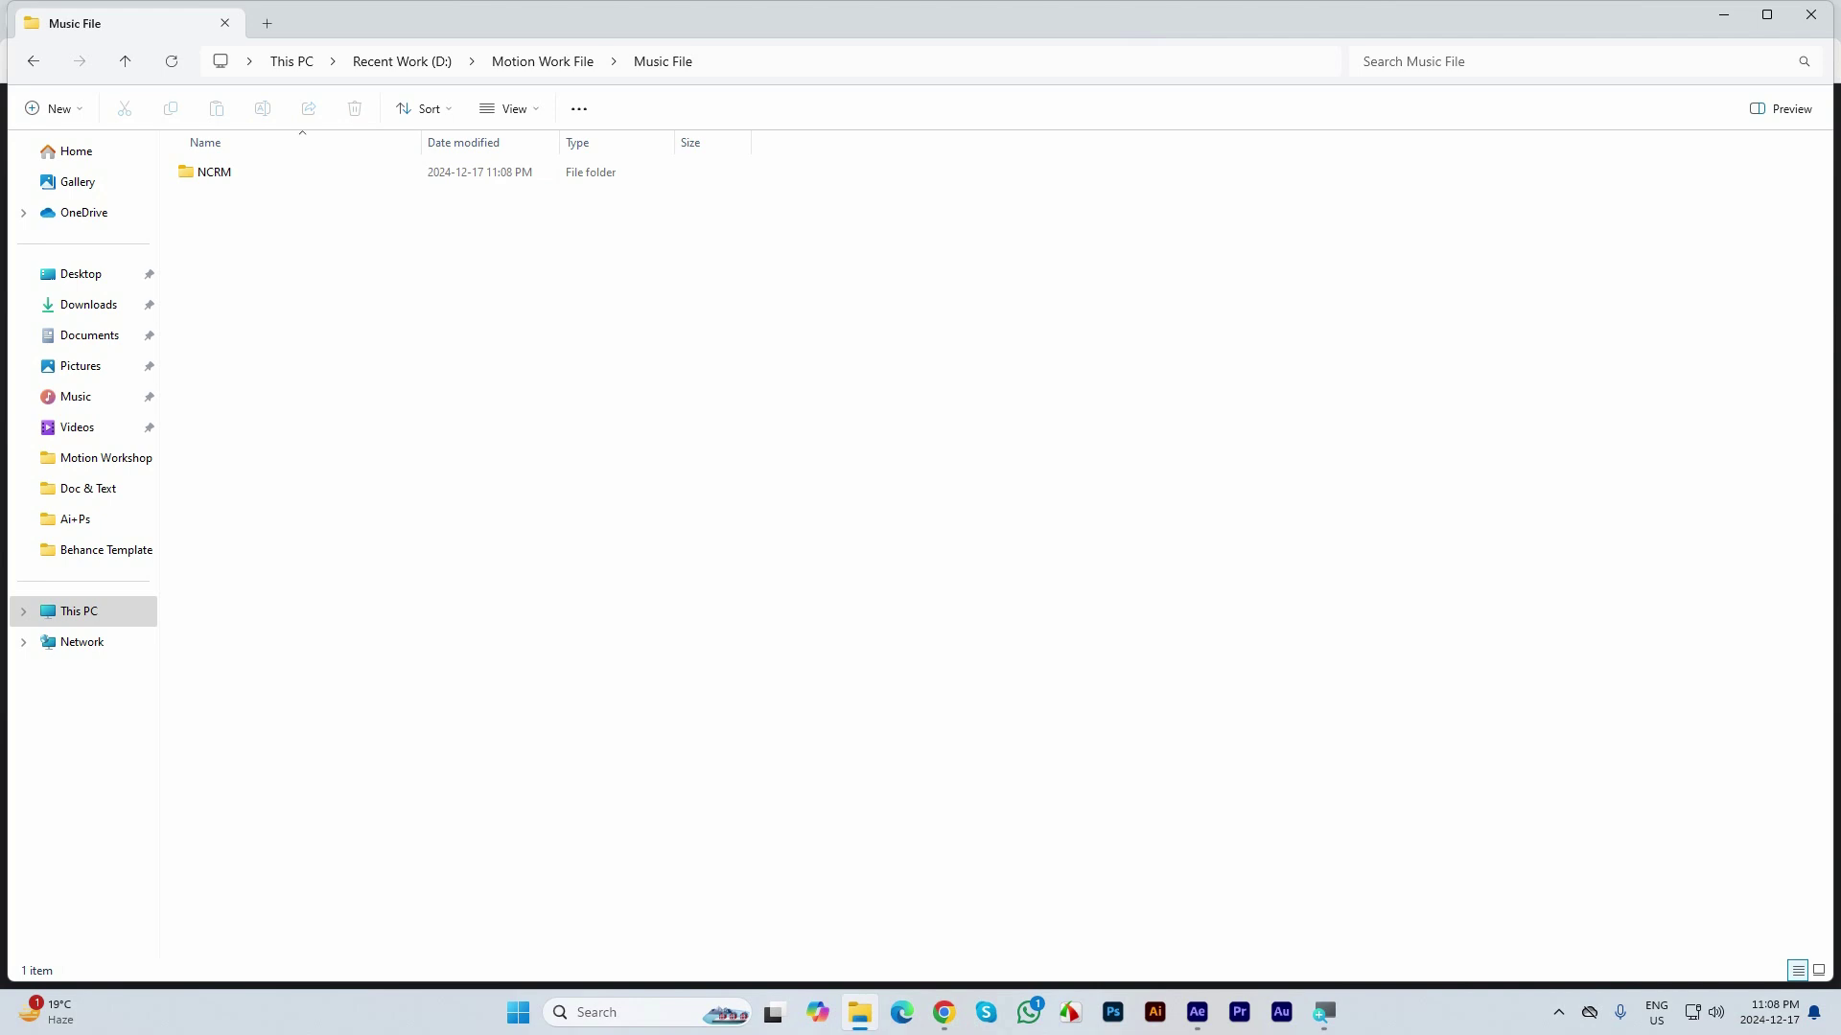
Create another subfolder named CRM beside NCRM in the Music File folder
key("shift+F10")
key("Down")
key("Right")
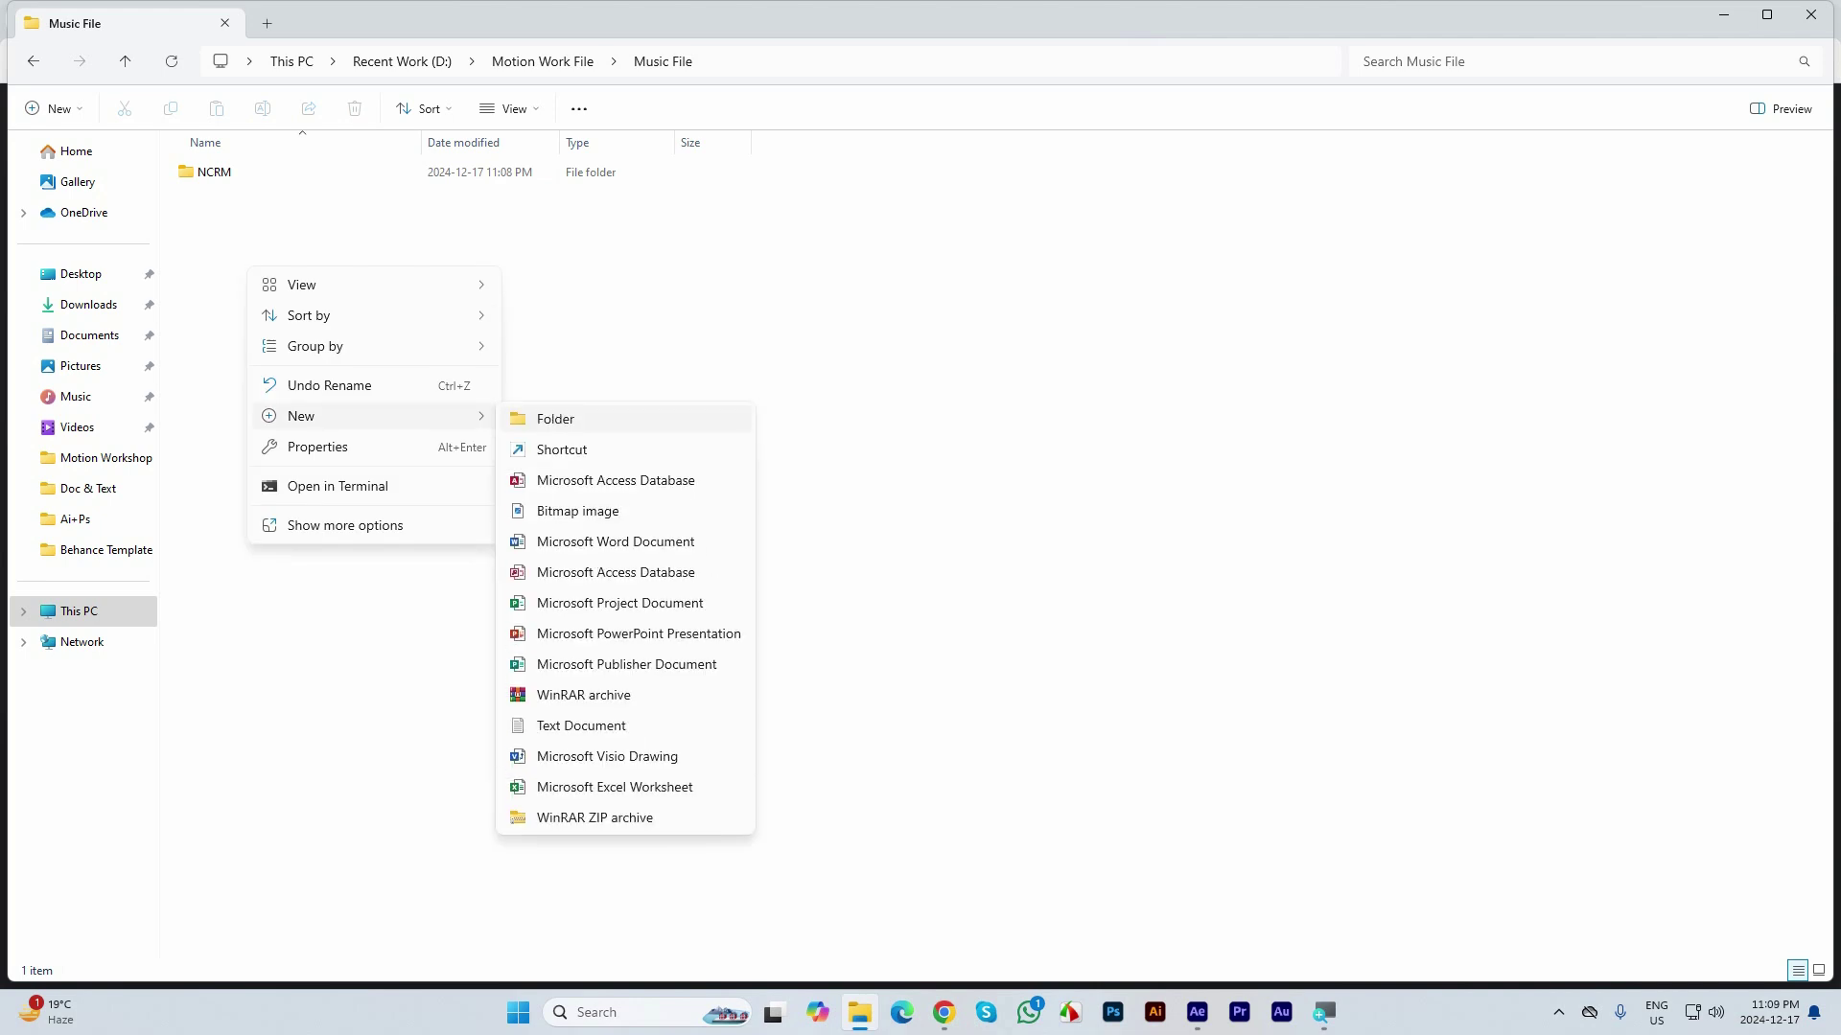
key("Return")
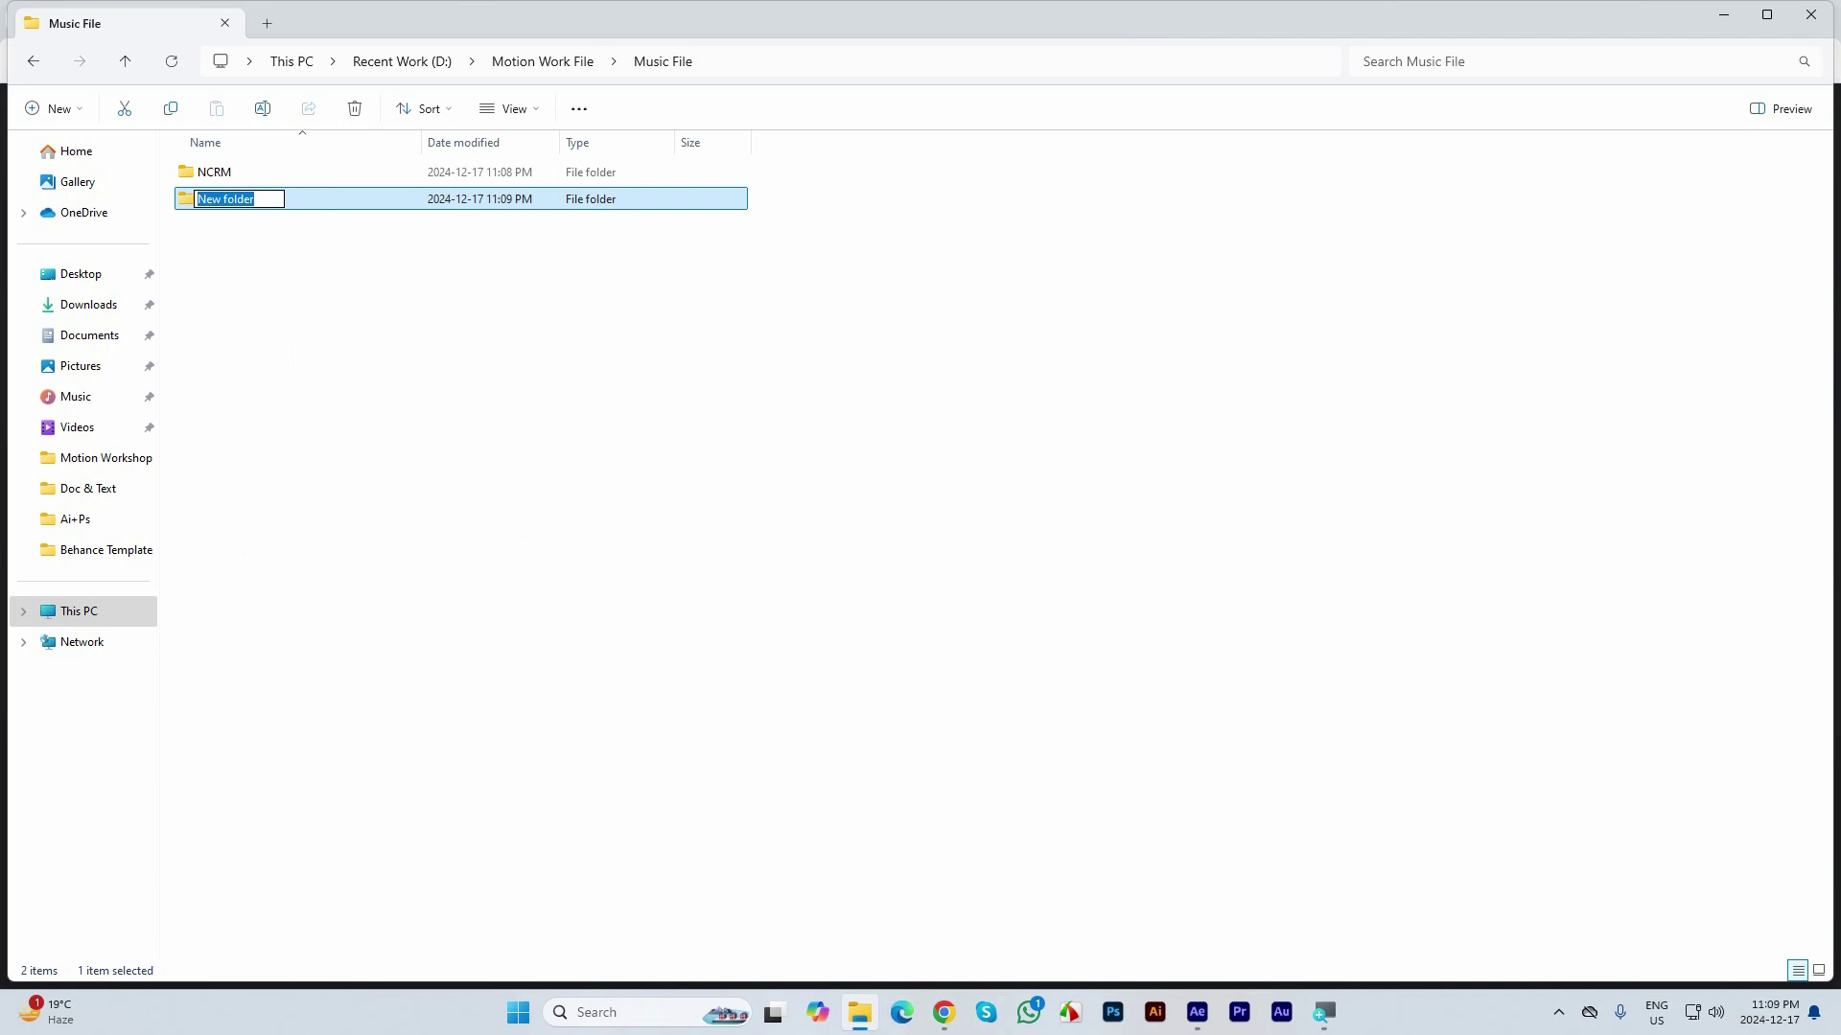
type("CRM")
key("Return")
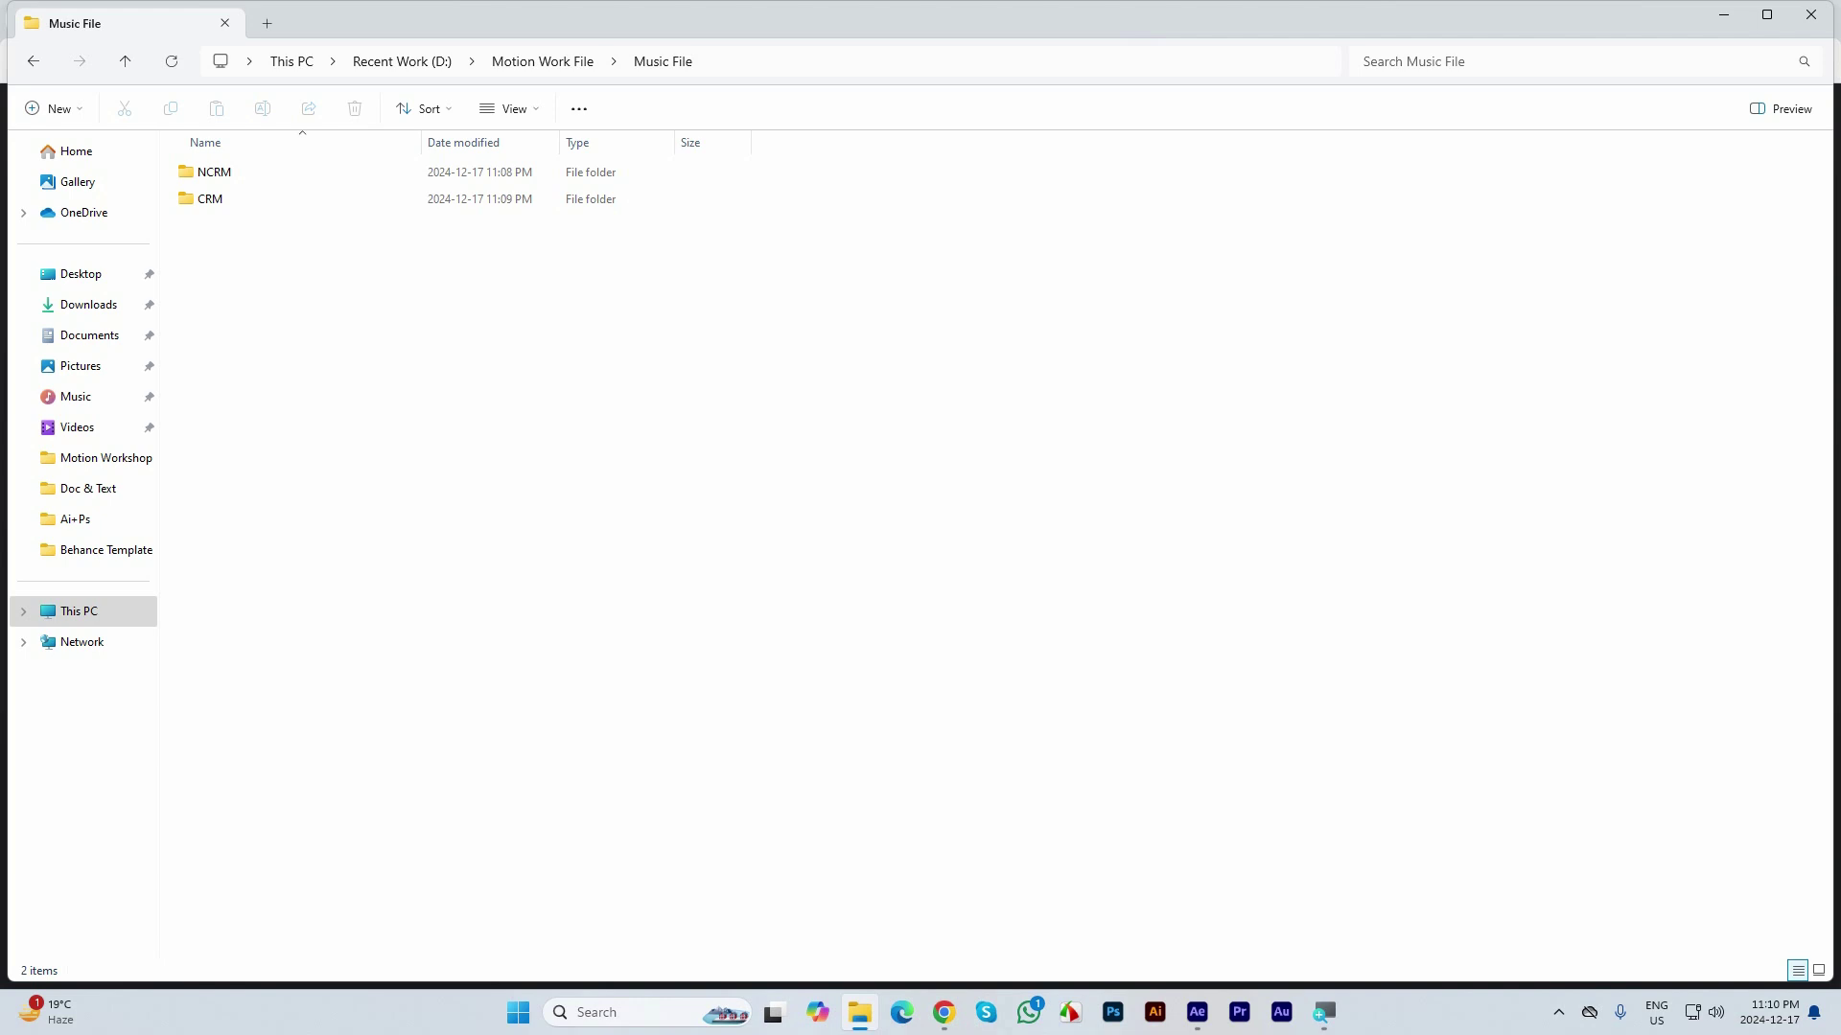
Return to the Motion Work File folder and create a subfolder named Sound Effects
left_click(125, 61)
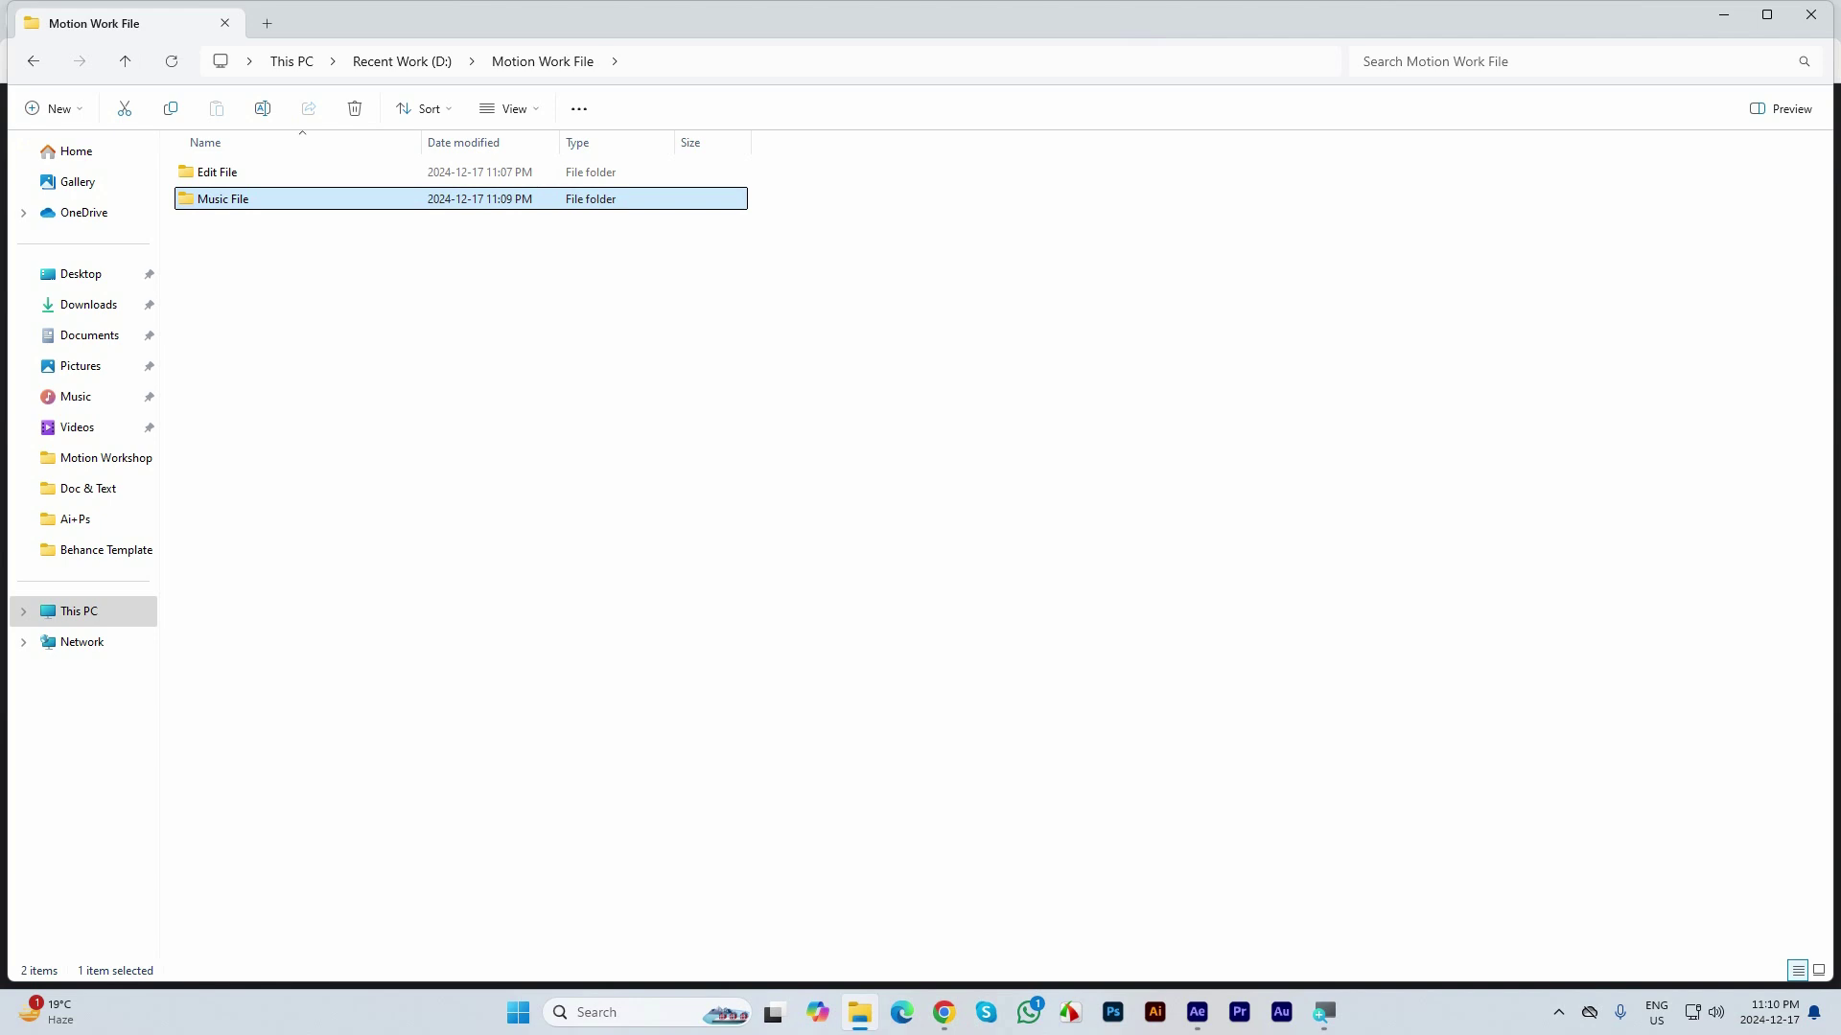
right_click(308, 297)
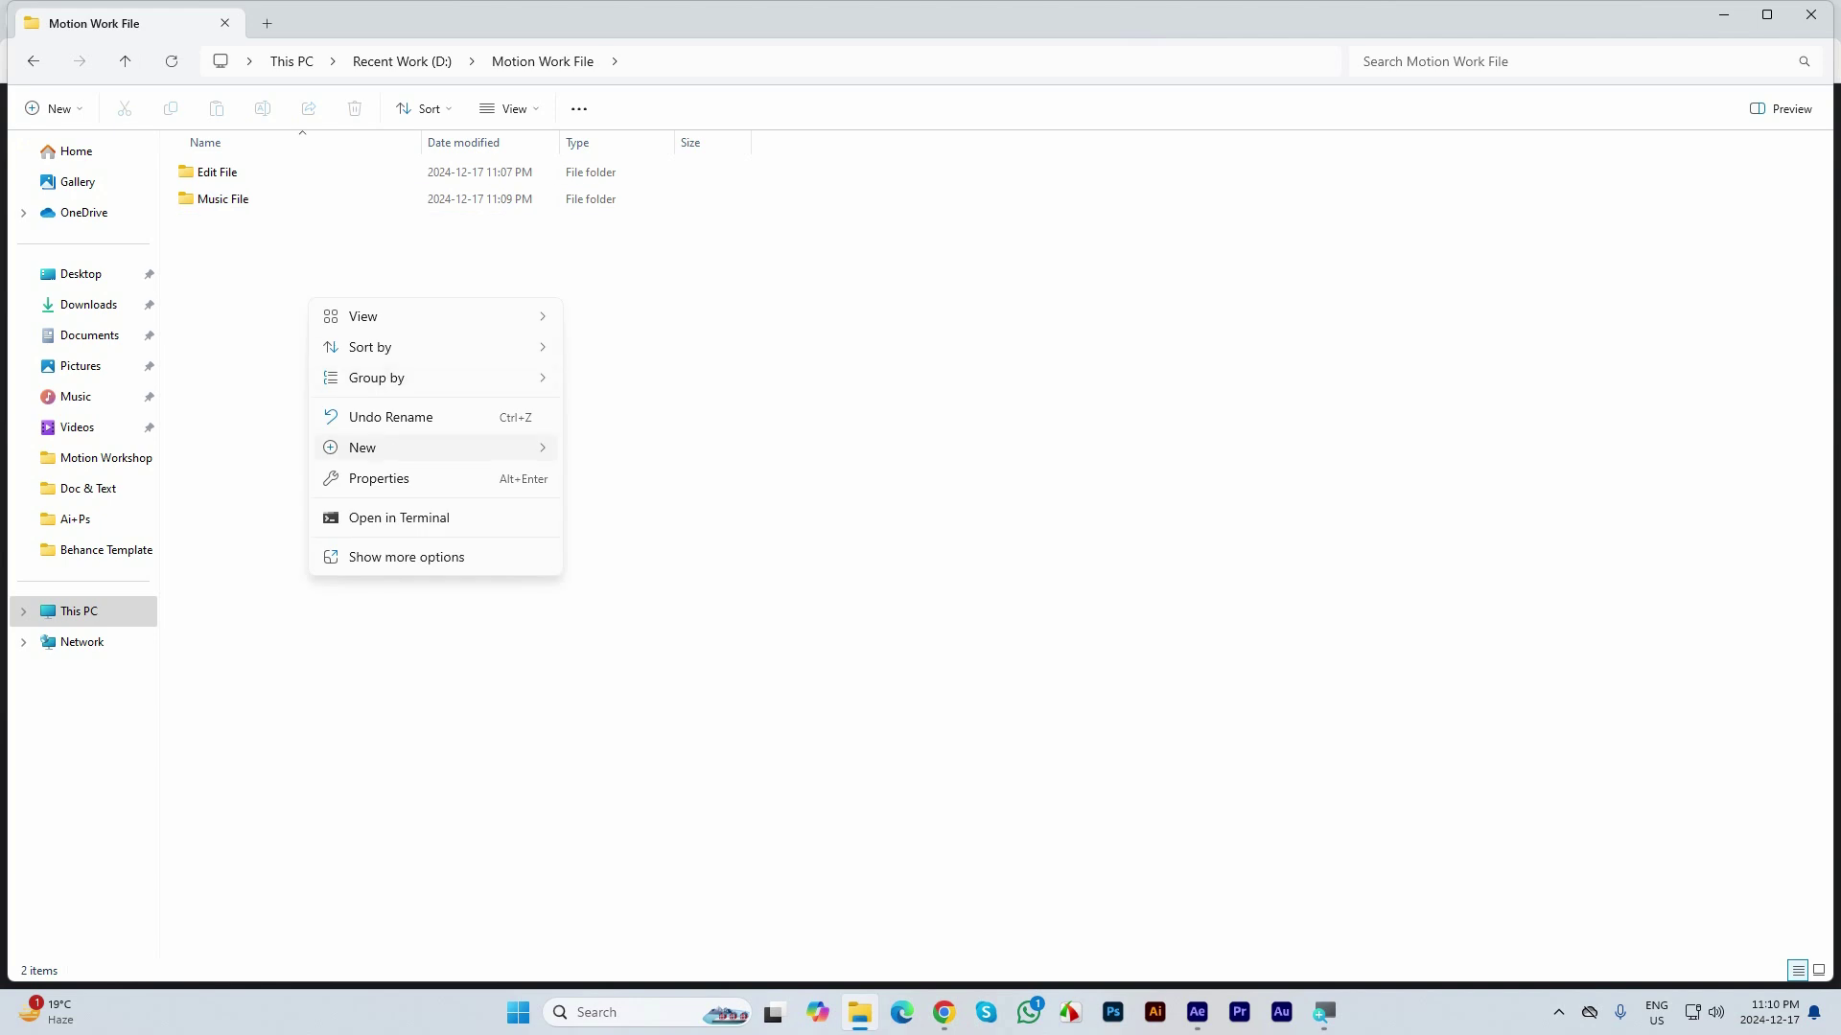
mouse_move(384, 447)
left_click(614, 448)
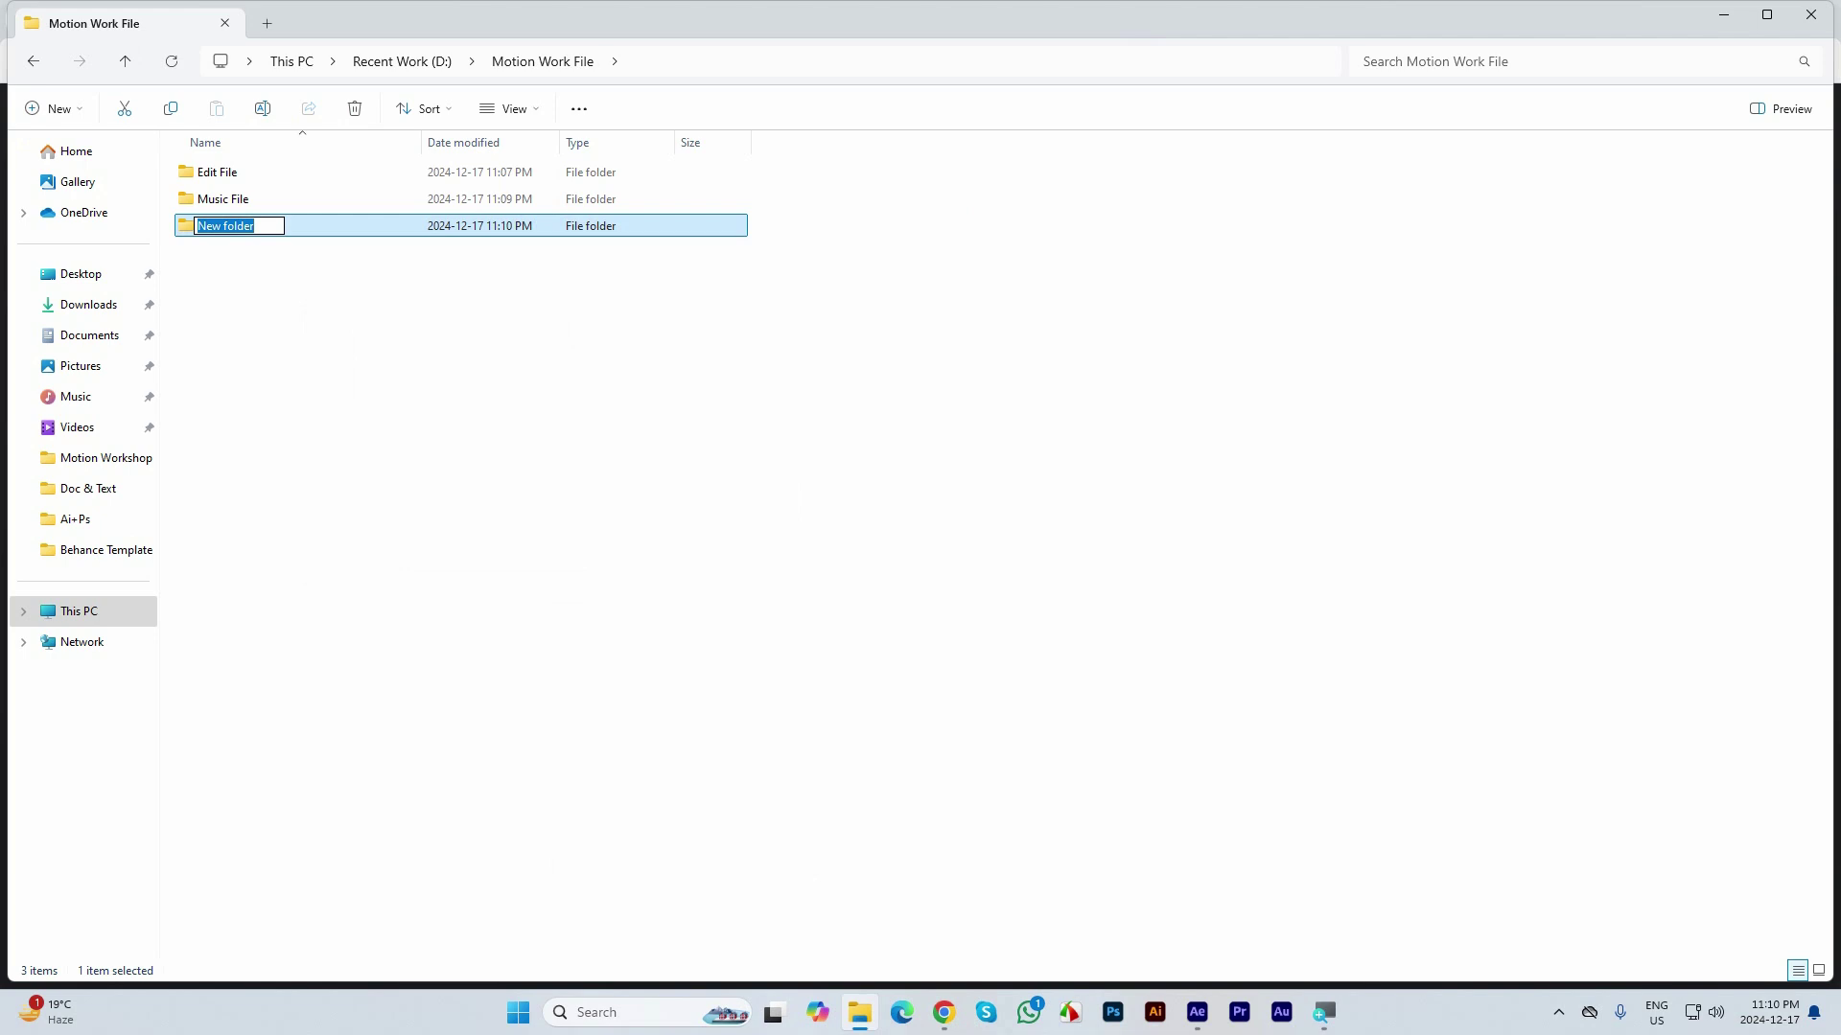
type("Sound Effects")
Create a subfolder named Voice Over in the Motion Work File folder
right_click(332, 312)
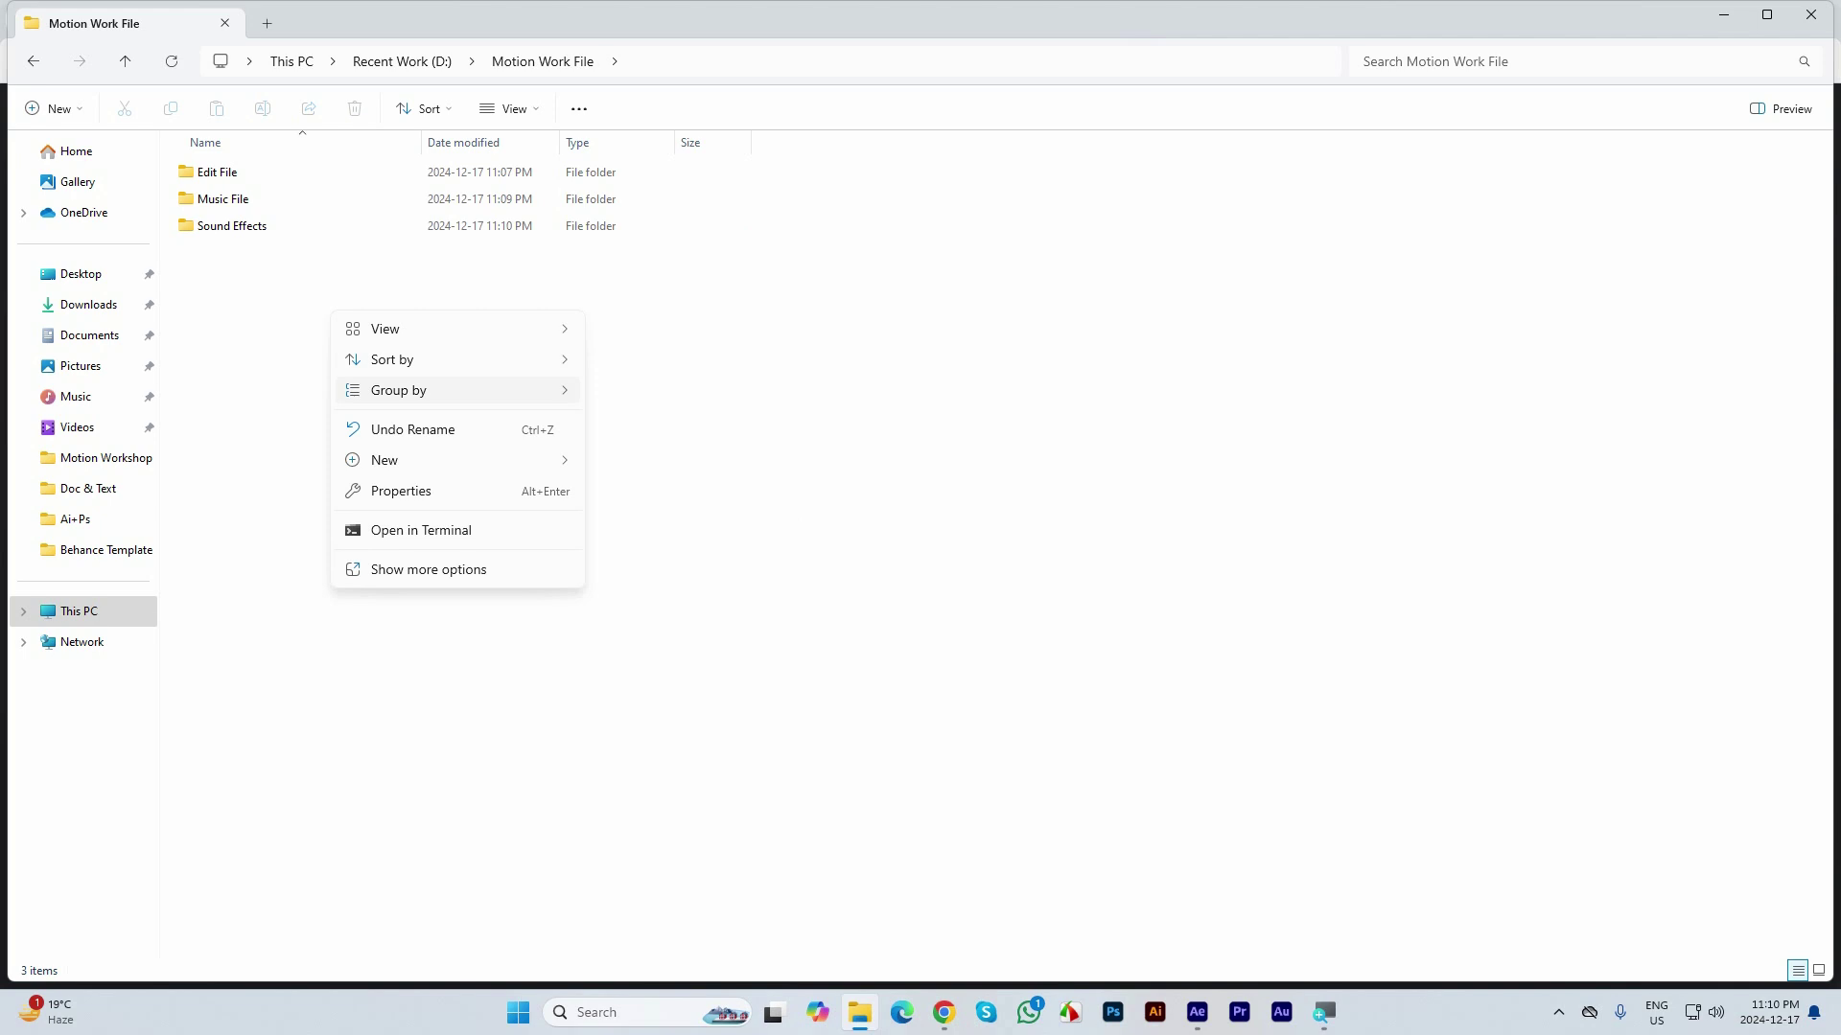
mouse_move(384, 460)
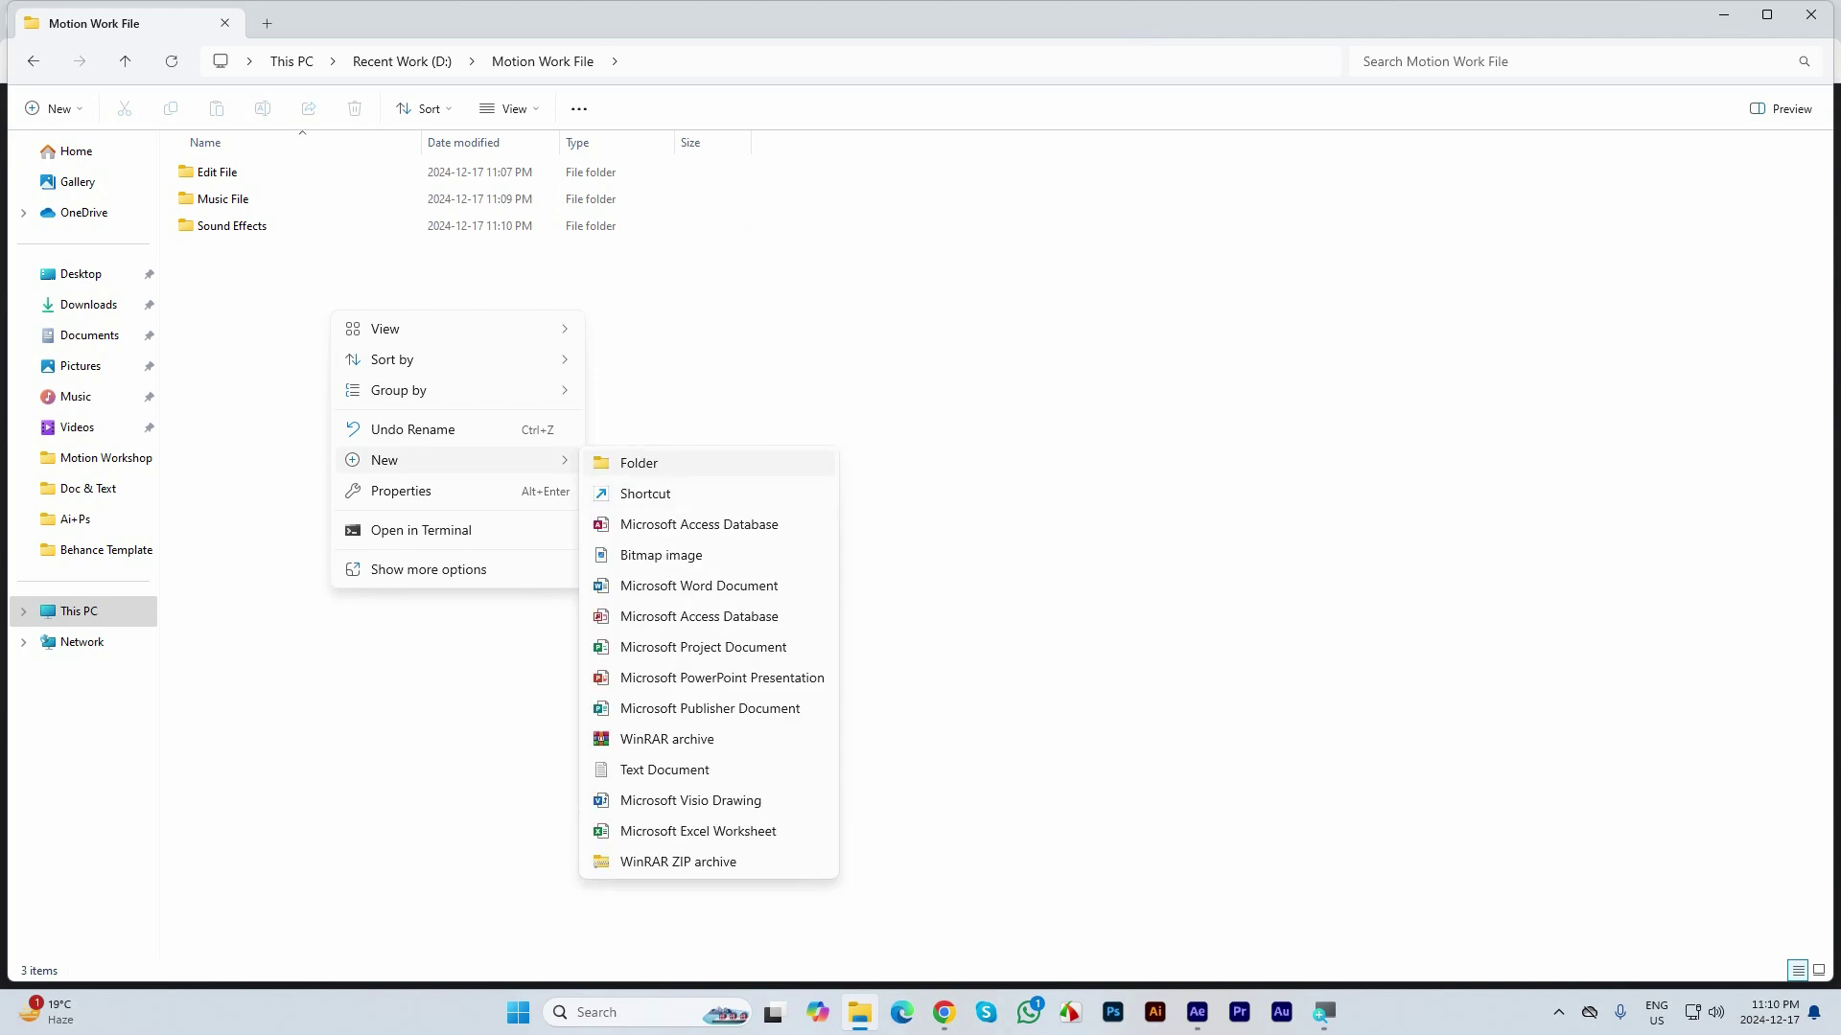
left_click(639, 463)
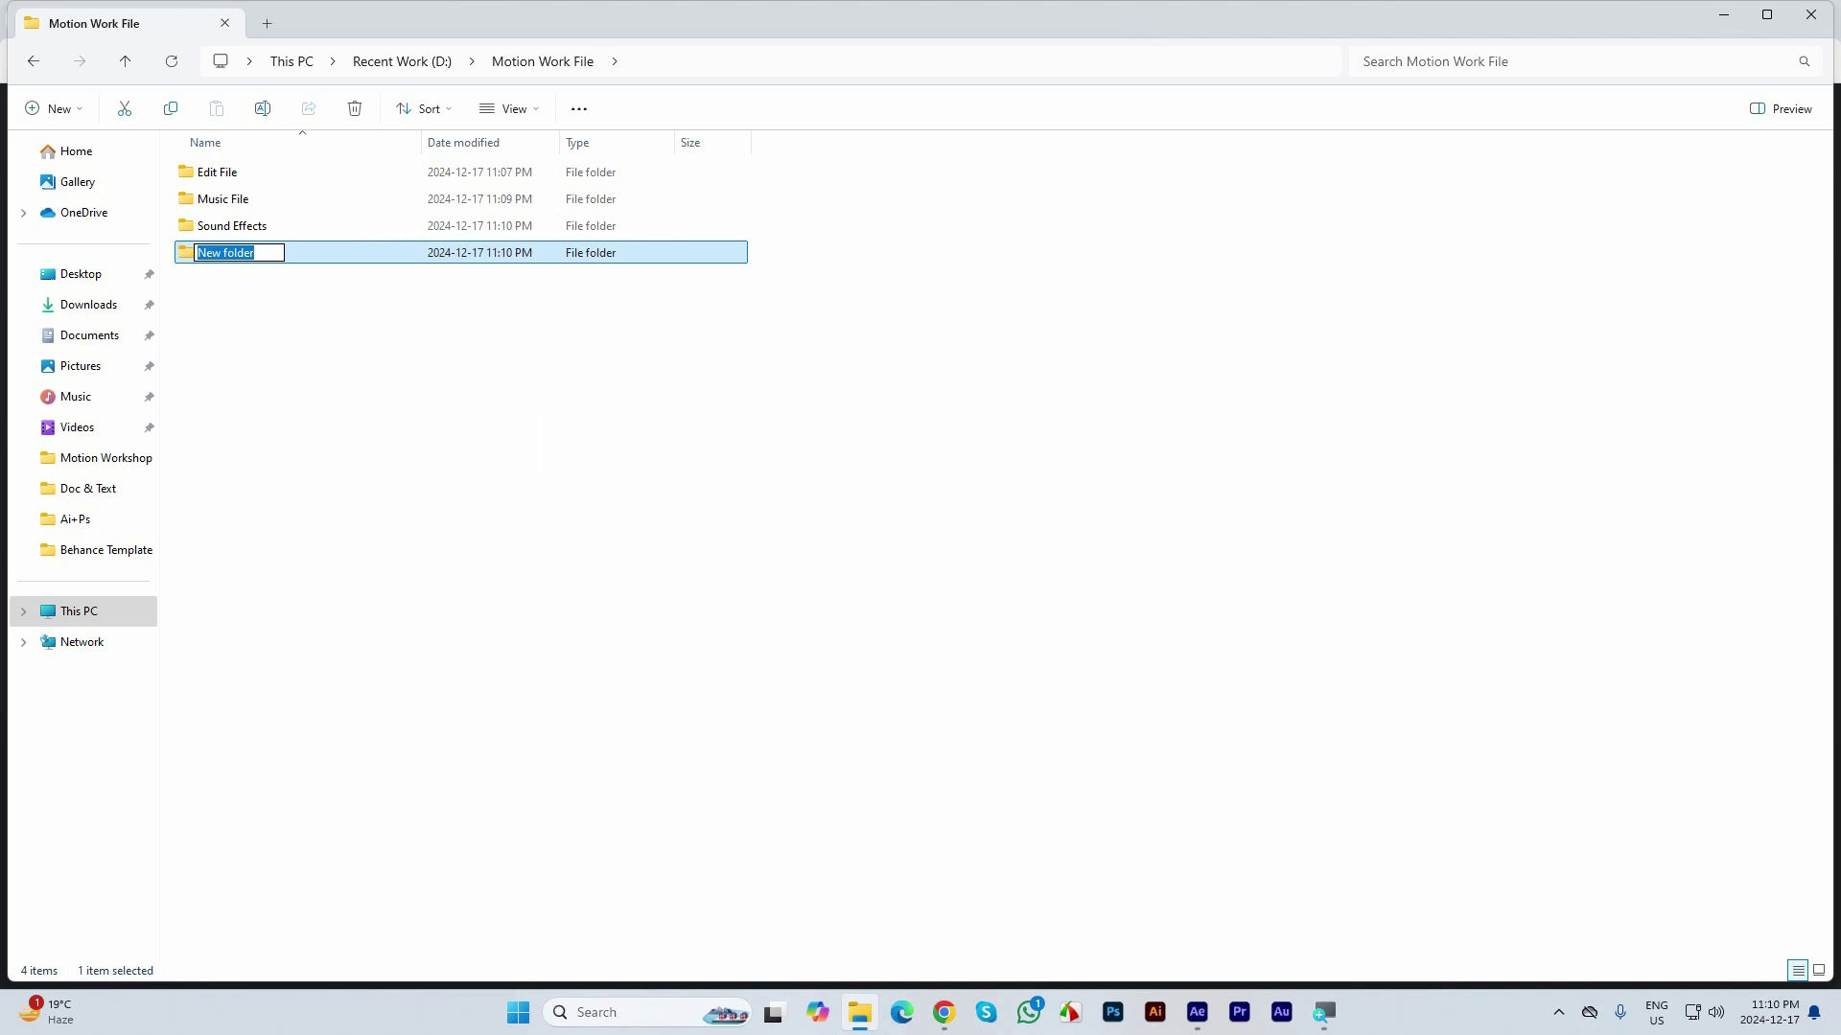
type("Voice Over")
left_click(786, 460)
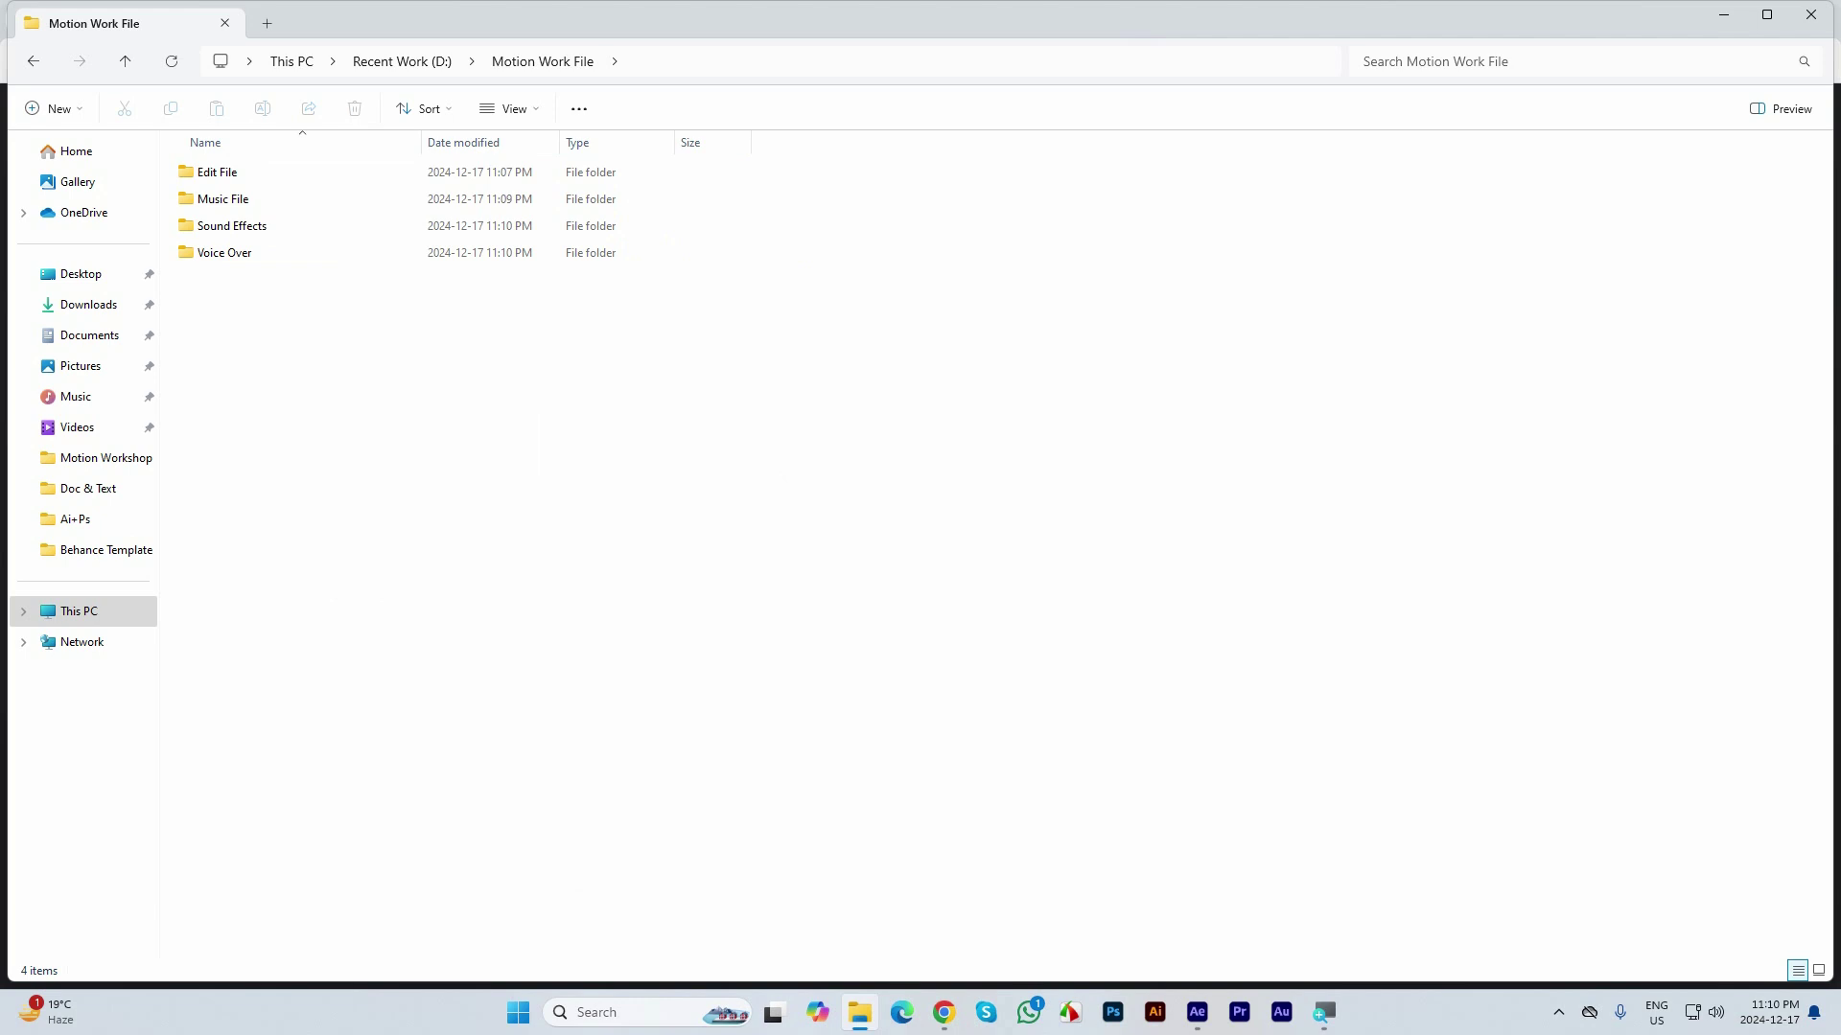
Create a subfolder named Jpg in the Motion Work File folder
right_click(307, 390)
mouse_move(431, 537)
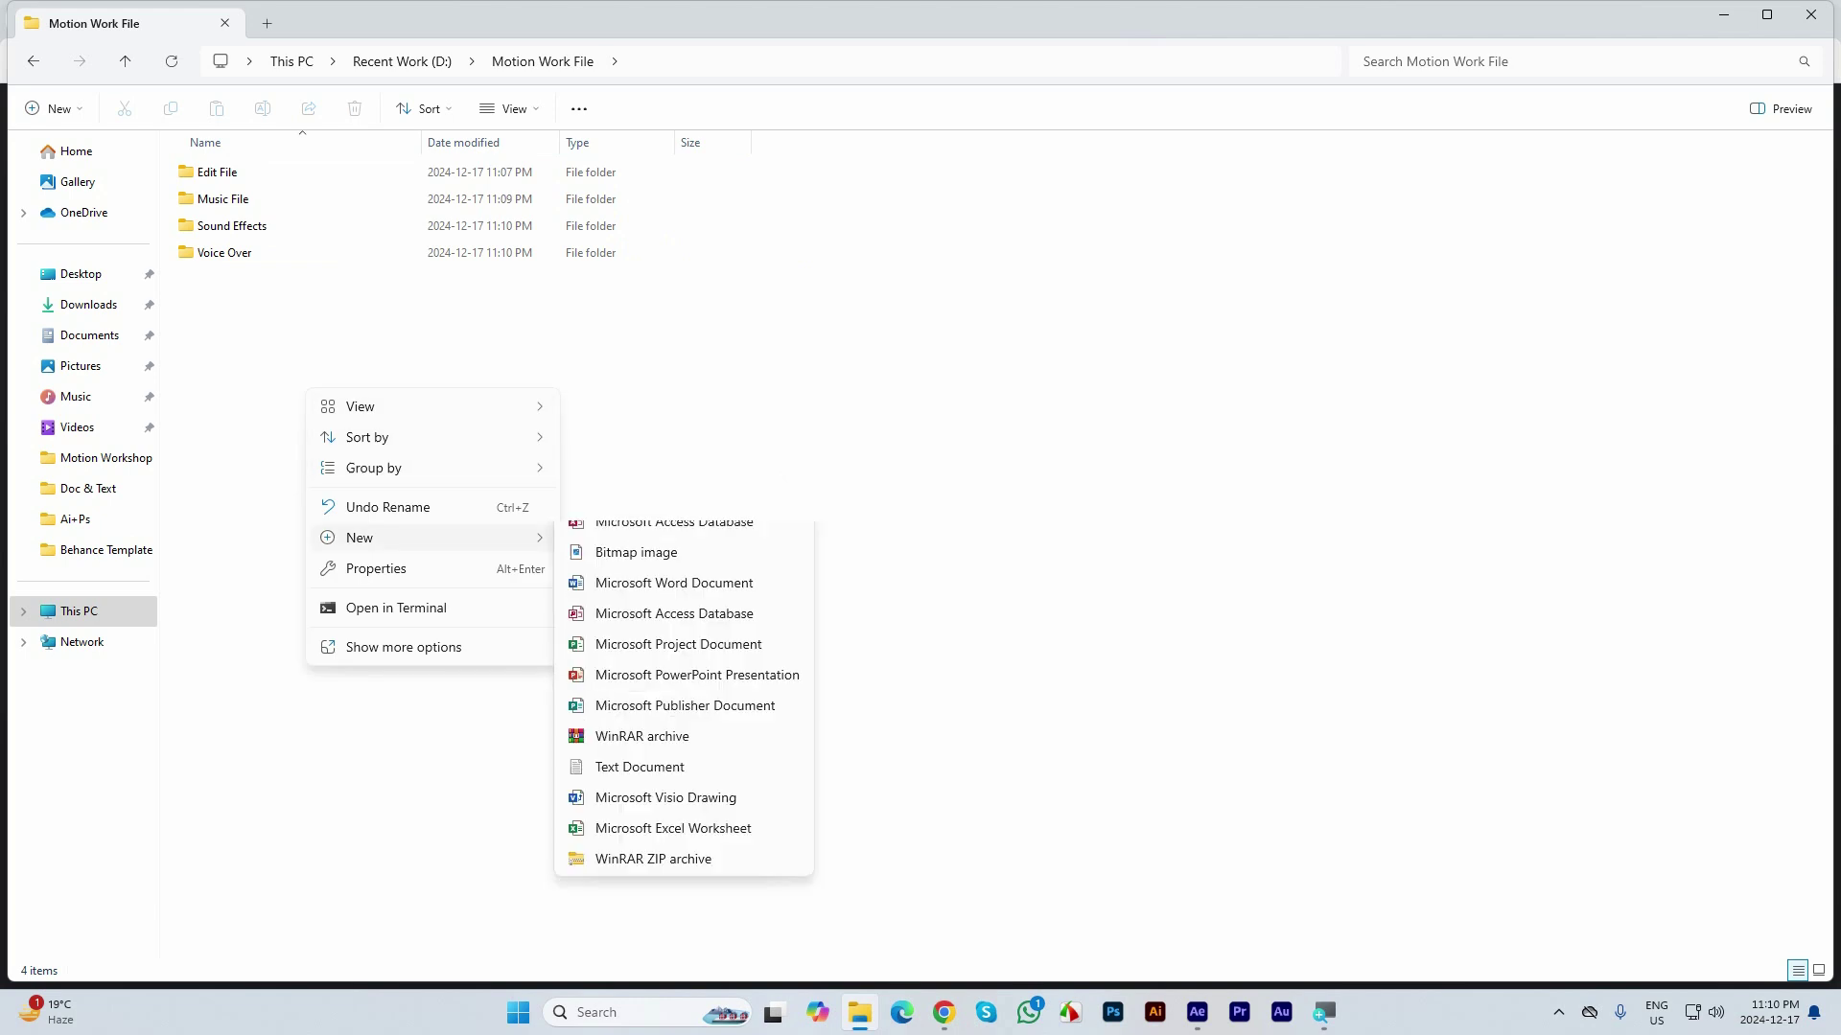
left_click(614, 540)
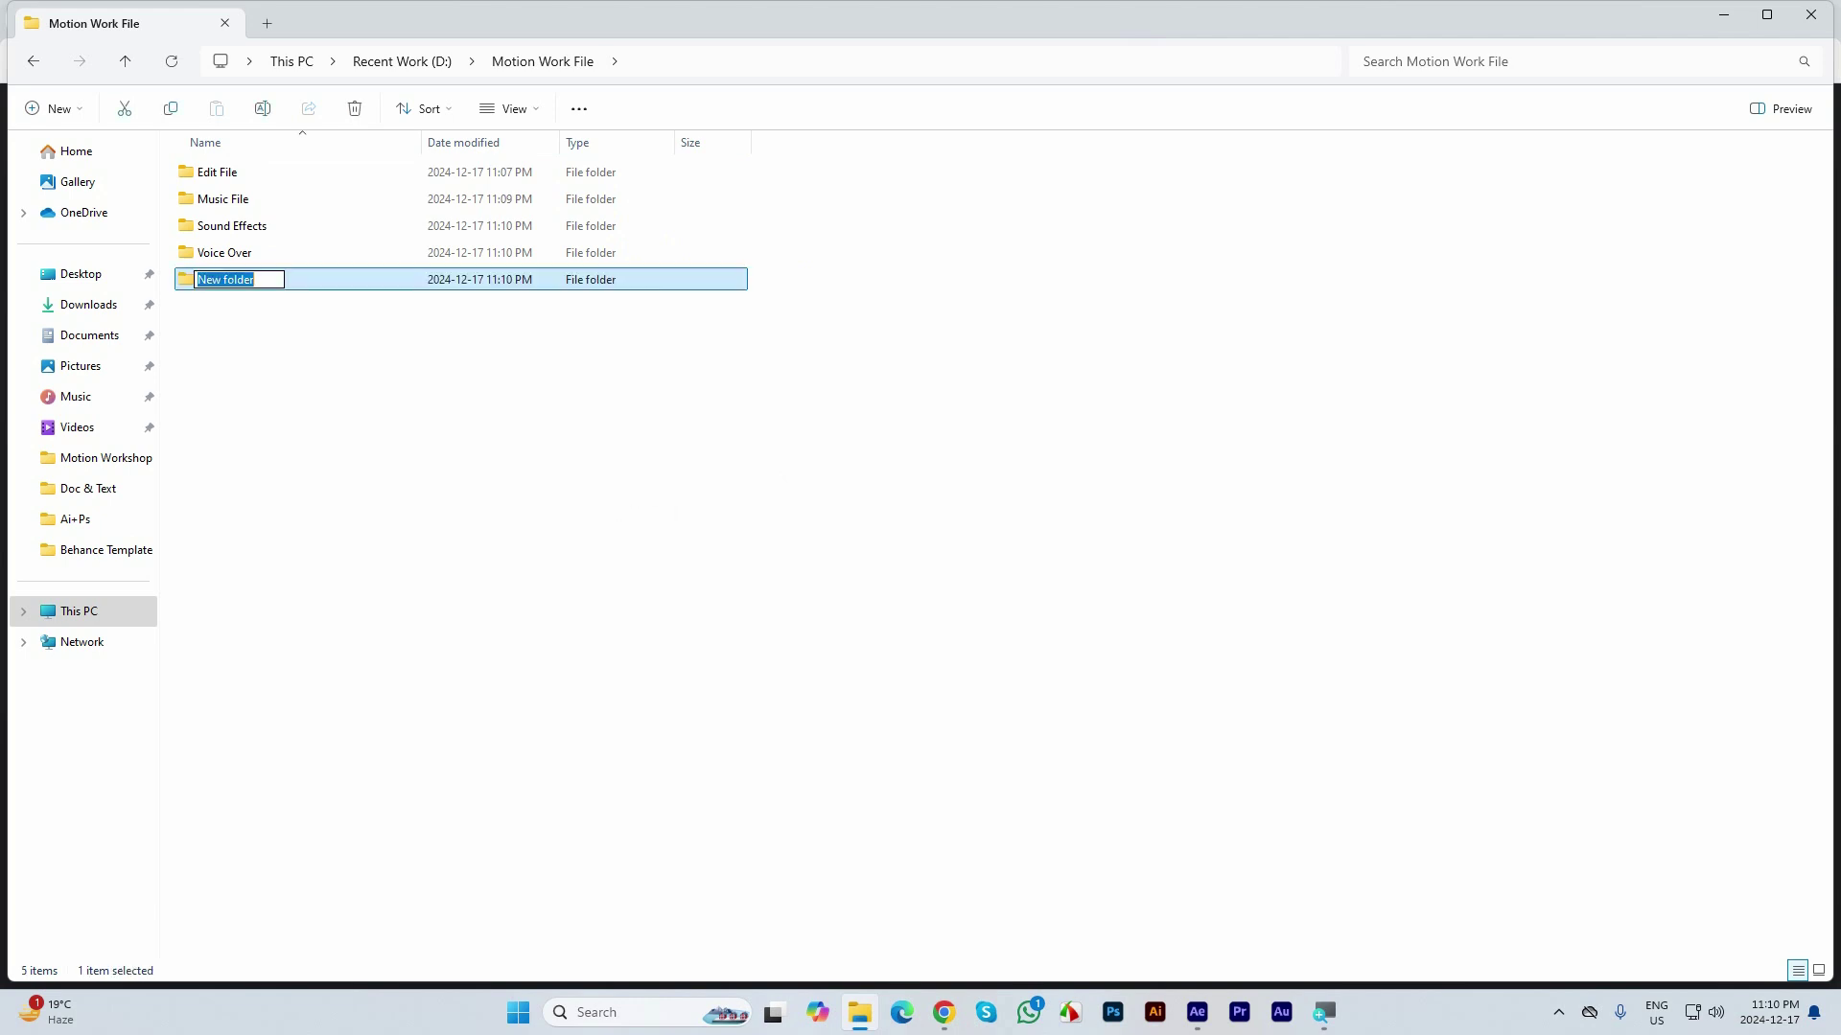
type("Jpg")
key("Return")
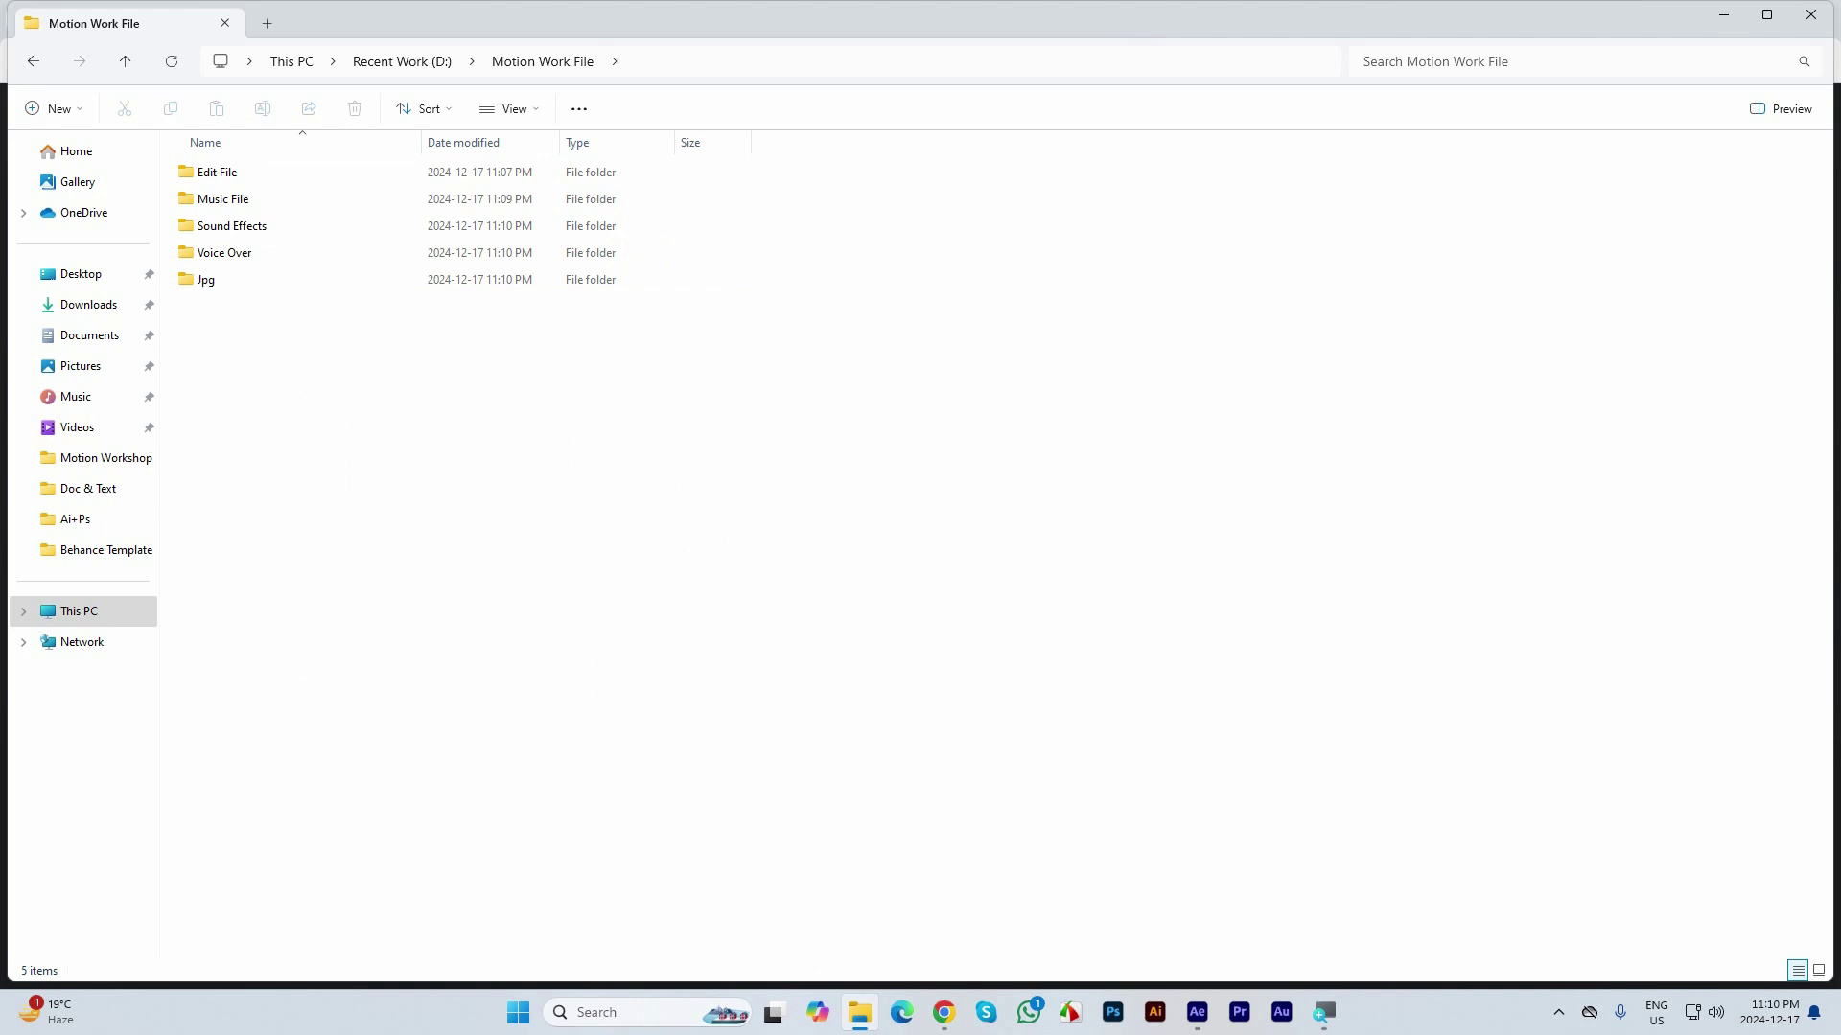
Create a subfolder named Green Screen Footage in the Motion Work File folder
right_click(260, 363)
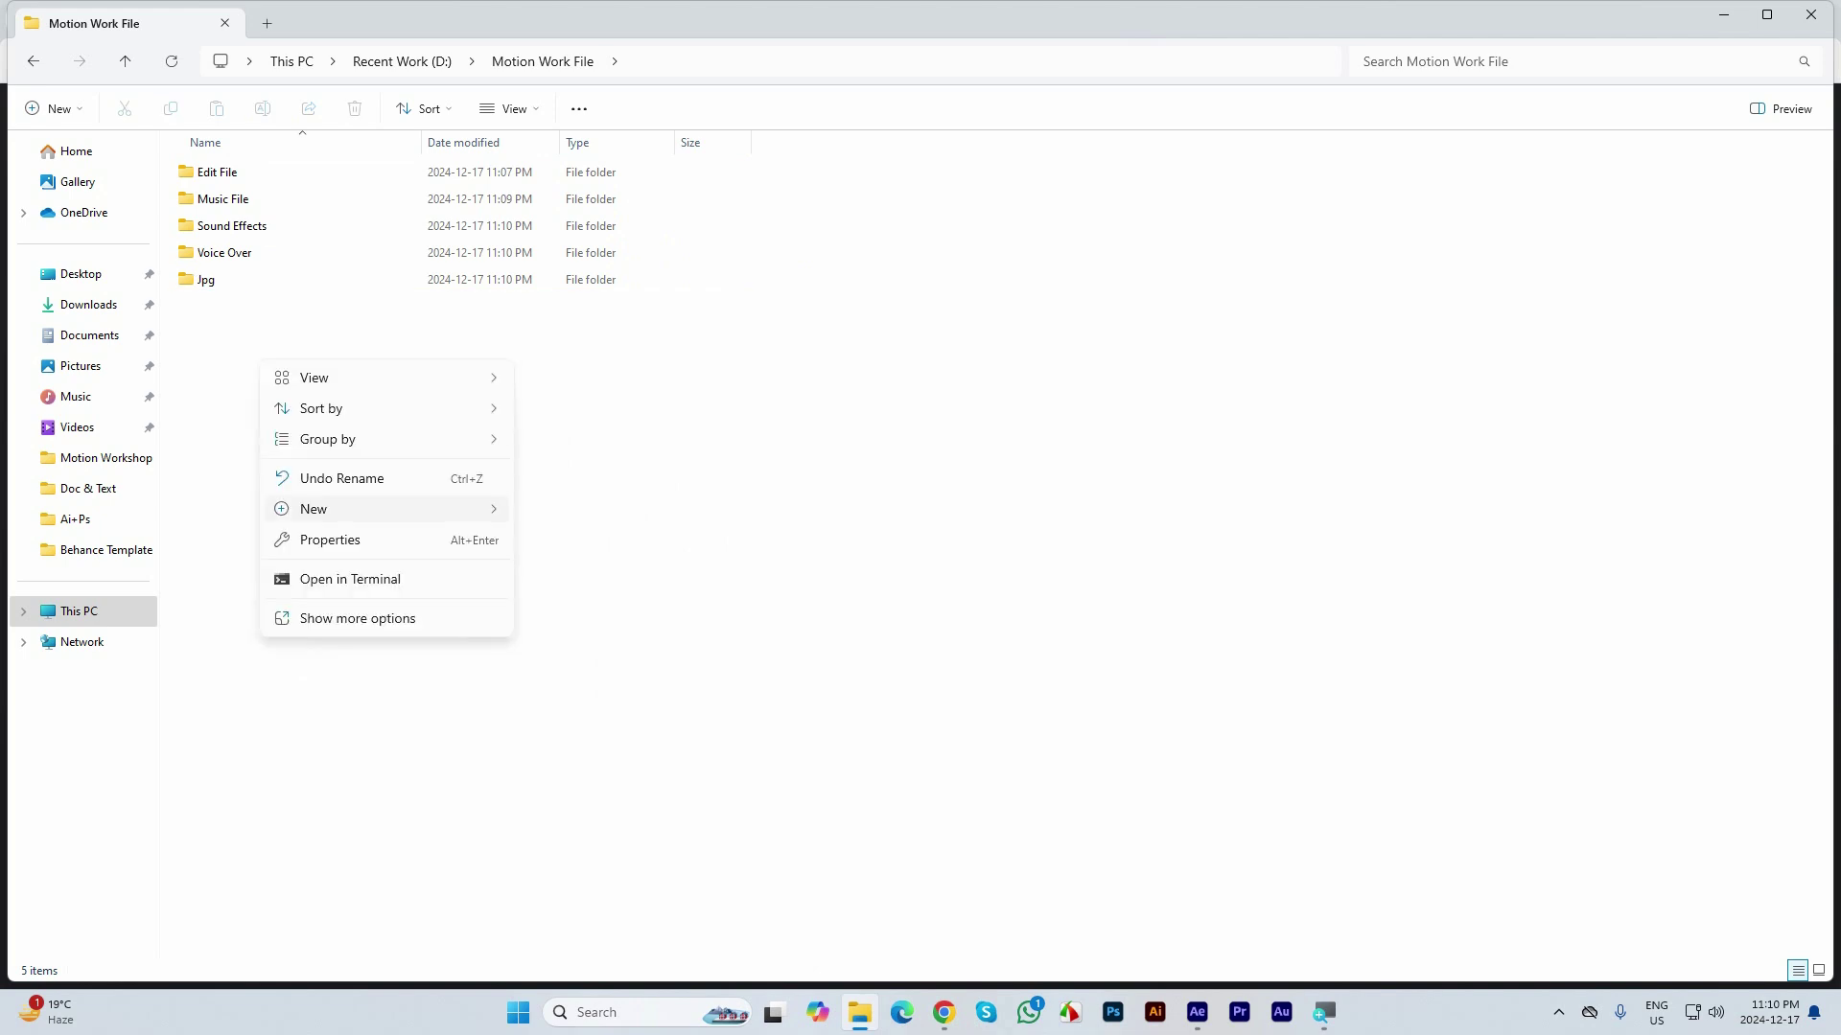
mouse_move(402, 509)
left_click(568, 512)
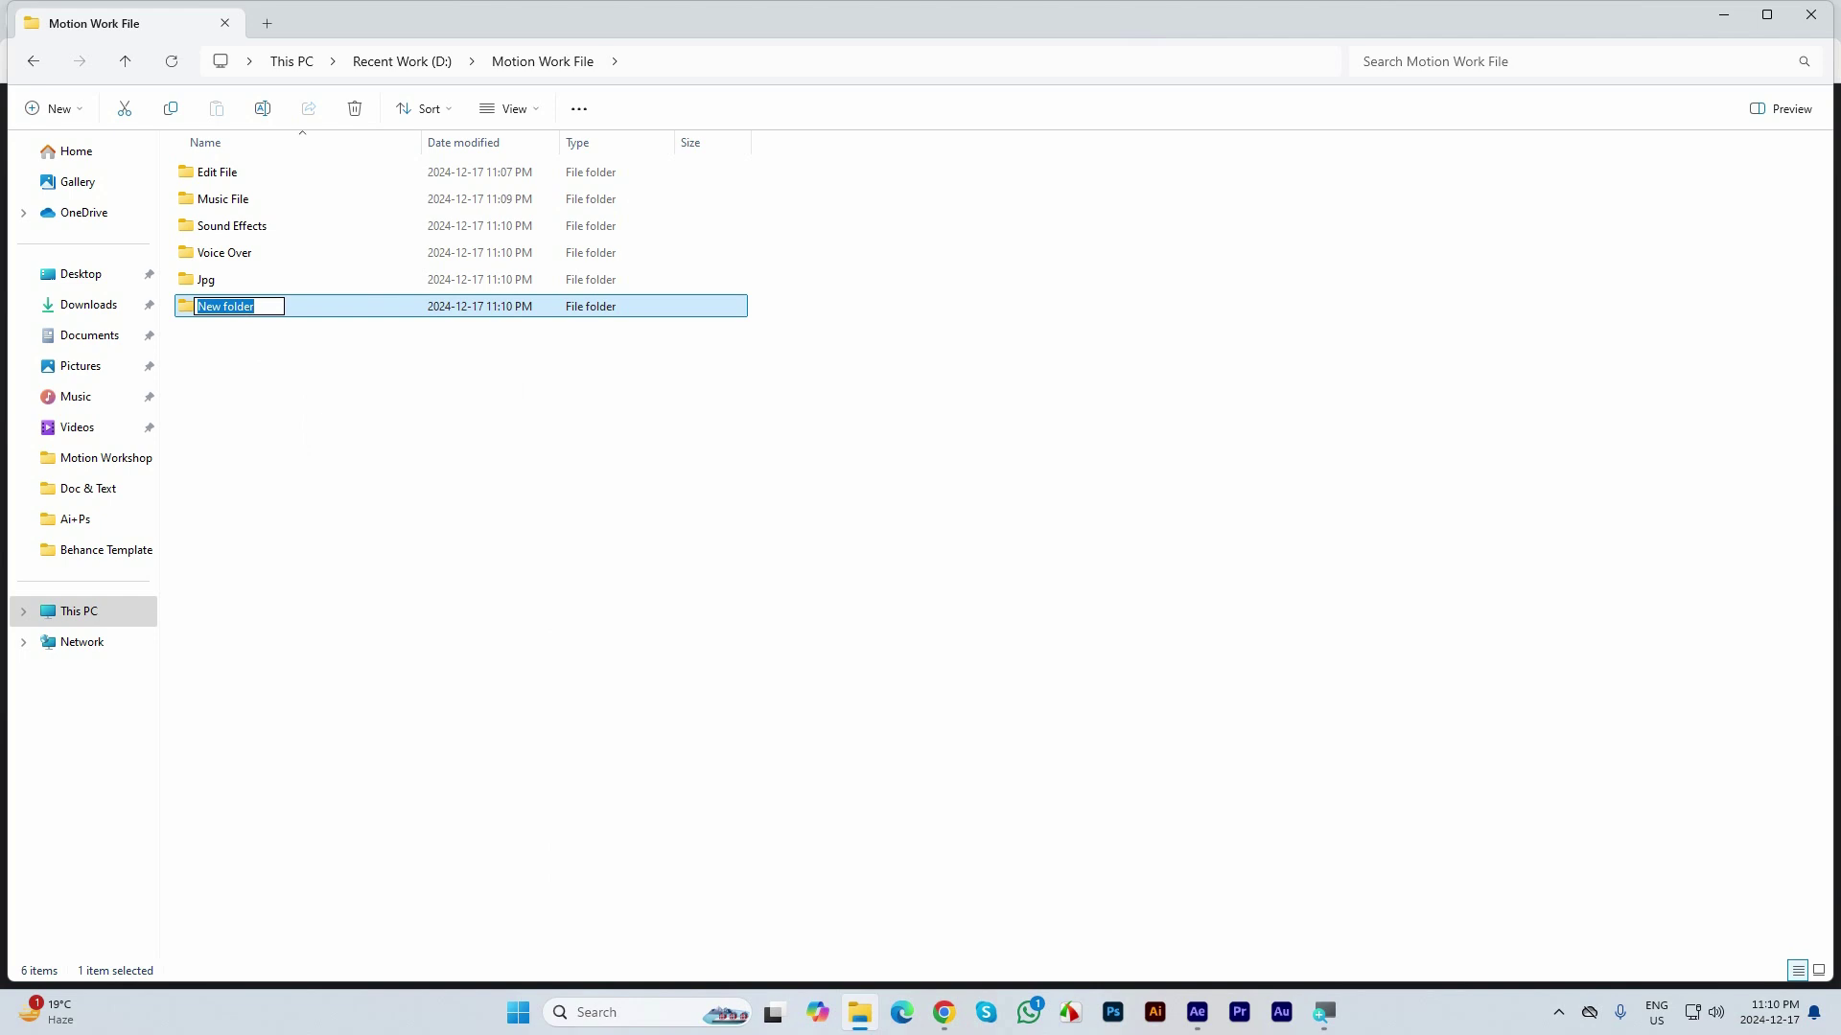
type("Greem")
key("BackSpace")
key("BackSpace")
type("en Screen footage")
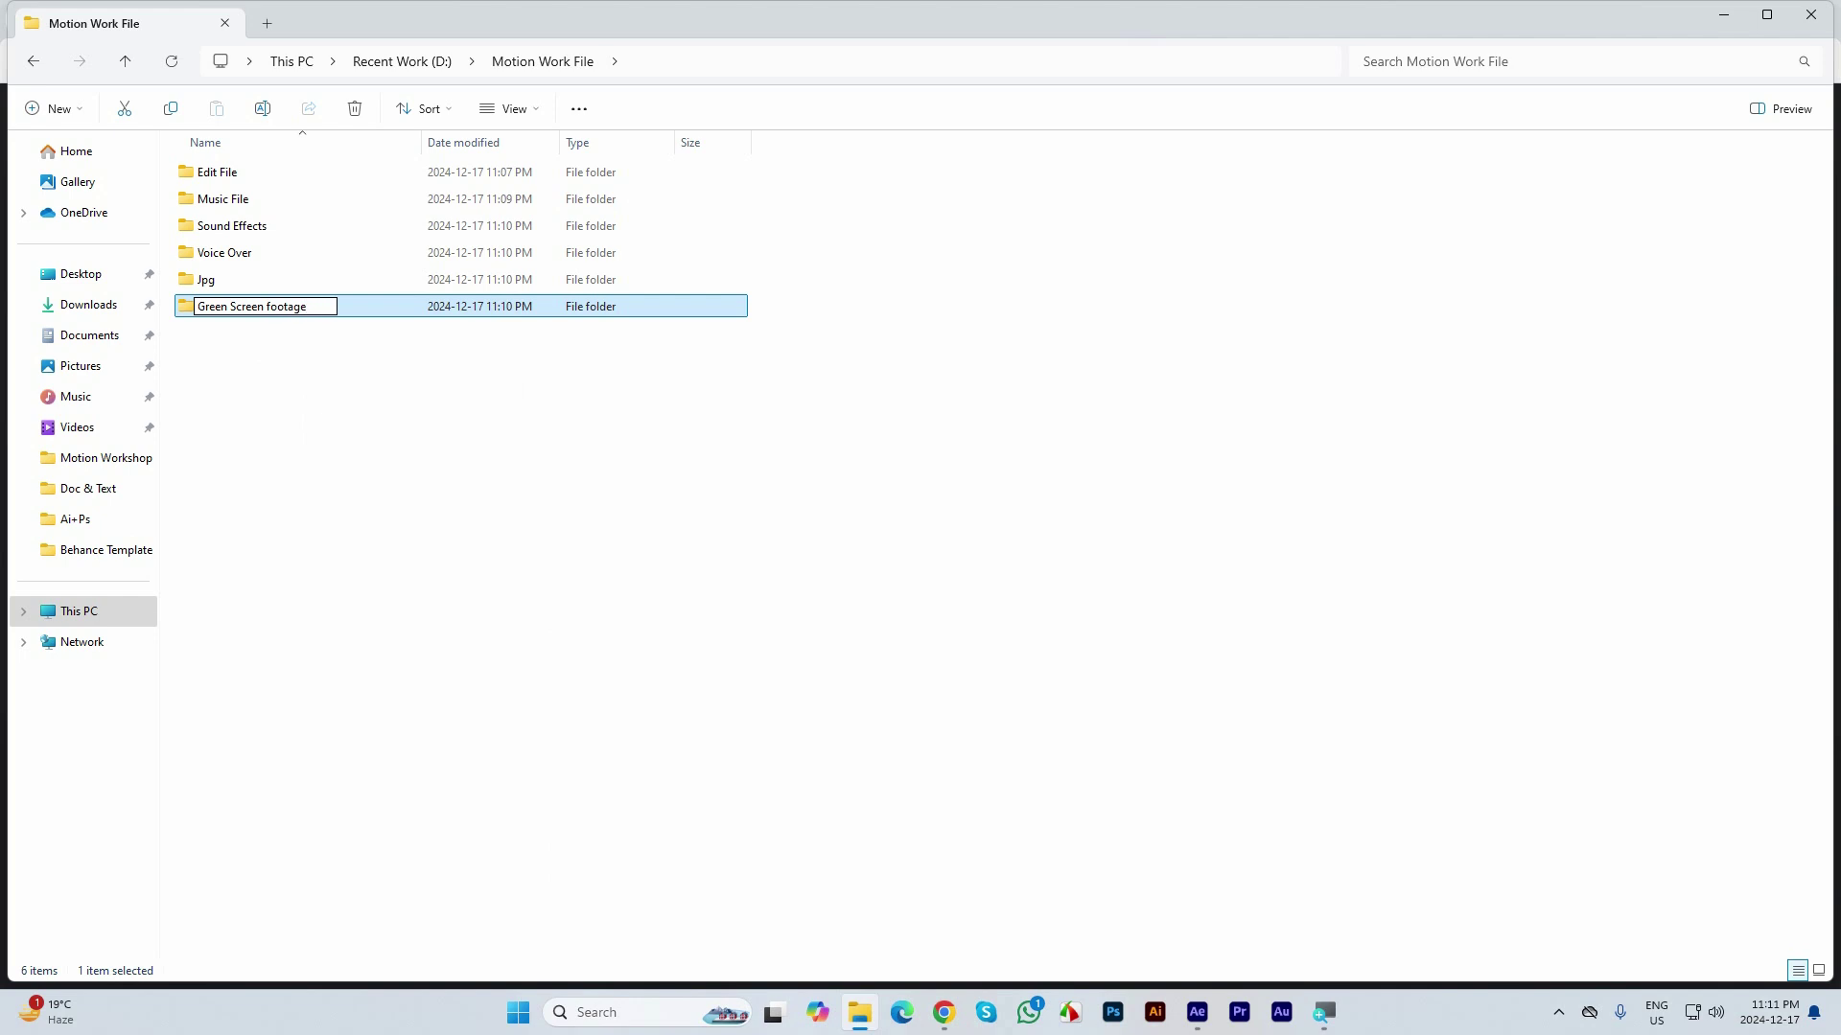
key("BackSpace")
type("F")
Create a subfolder named Overlay Footage in the Motion Work File folder
right_click(299, 411)
mouse_move(351, 556)
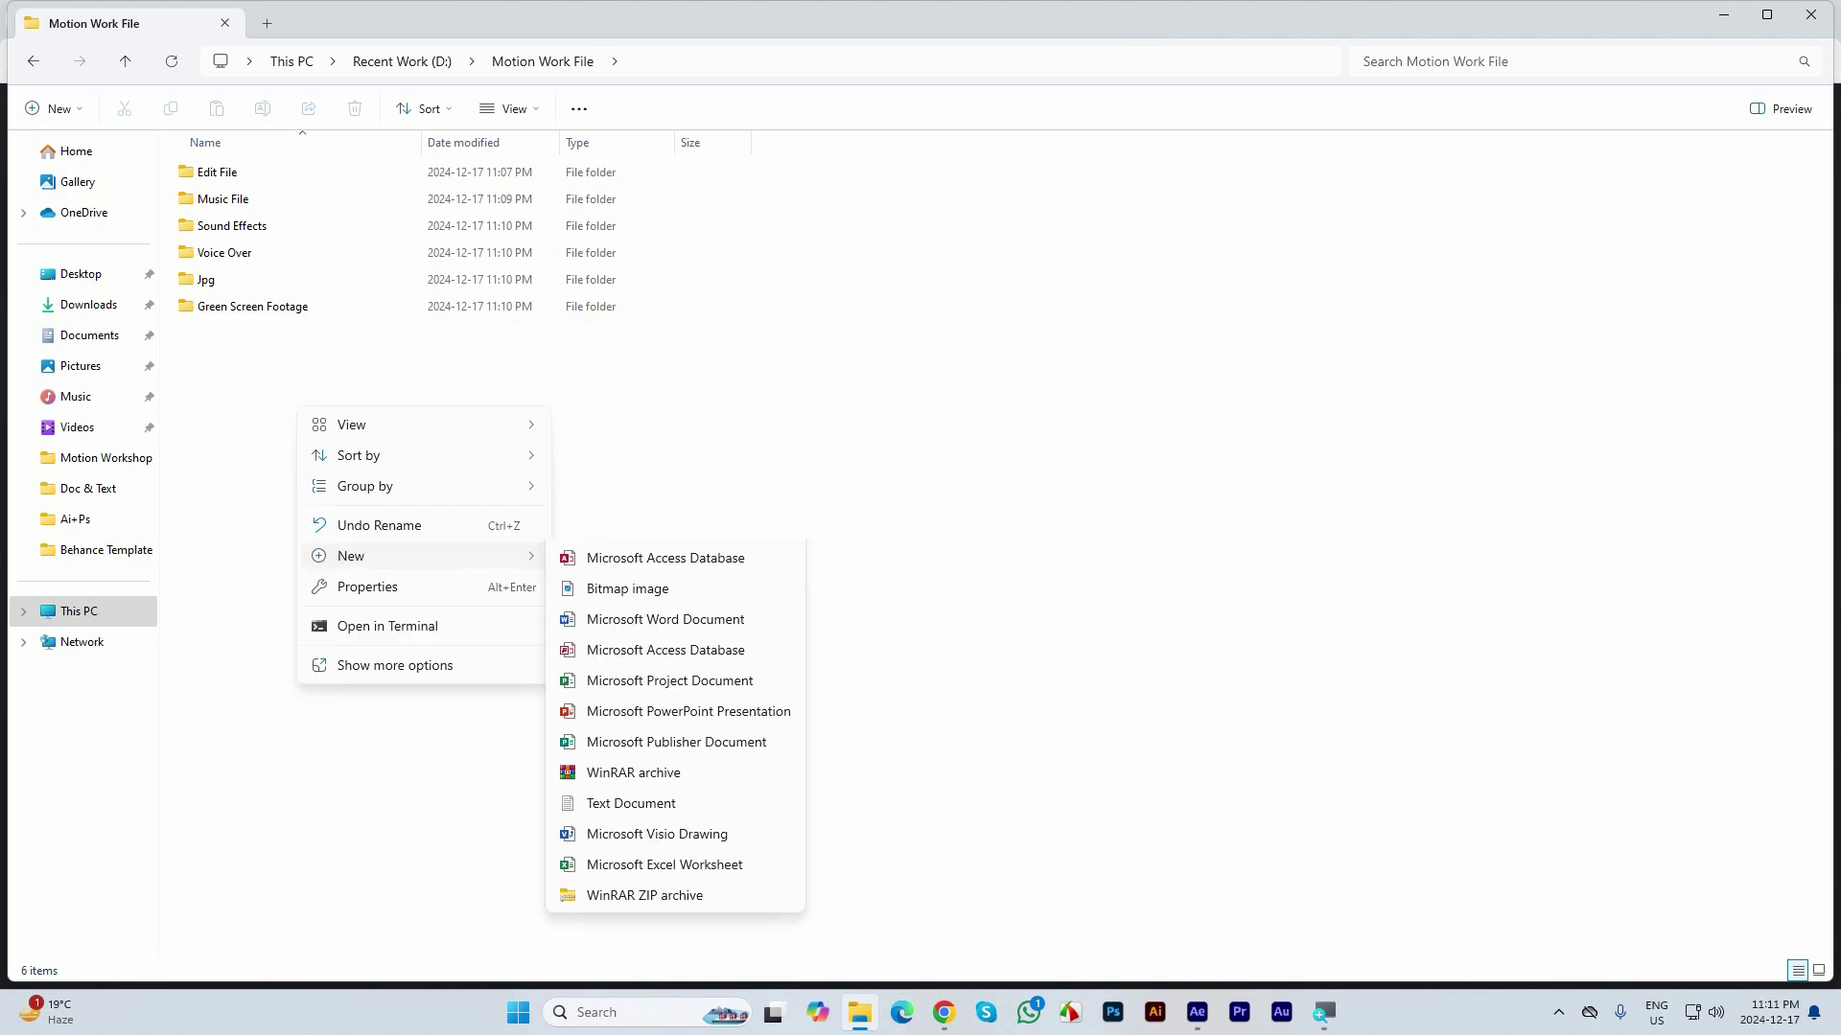
left_click(613, 555)
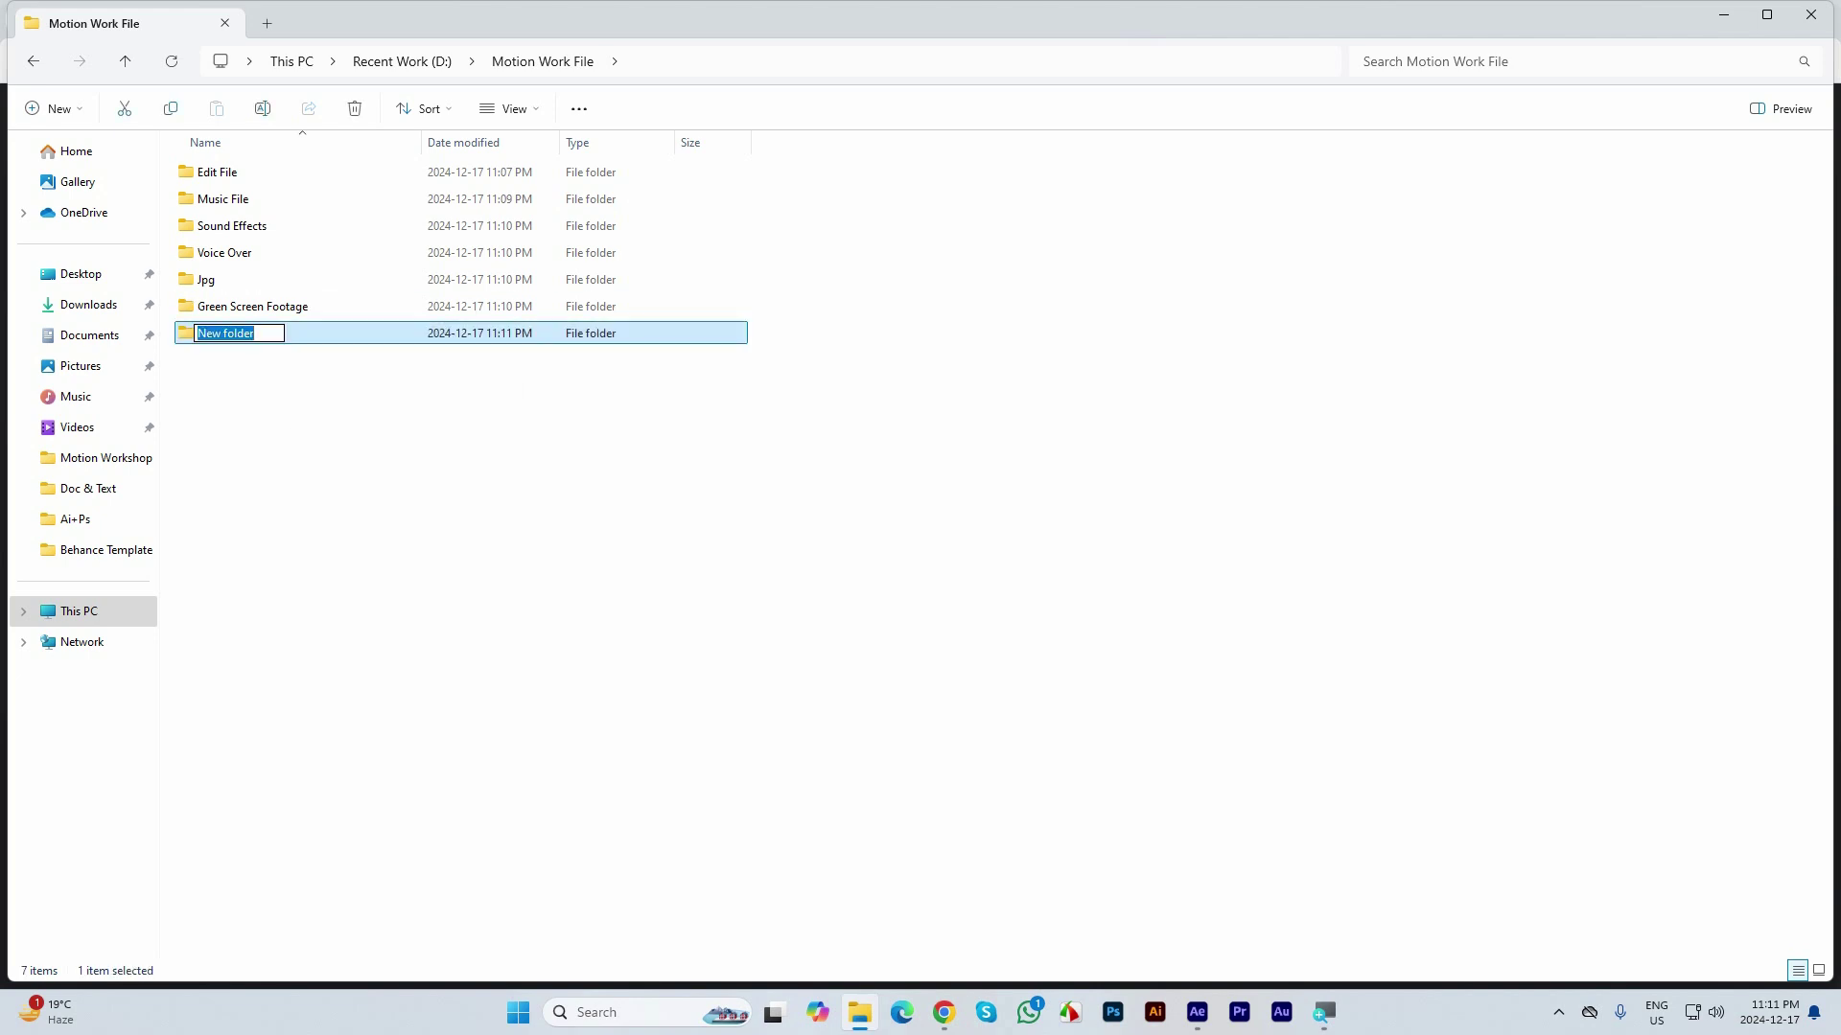
type("Over")
type("lay Footage")
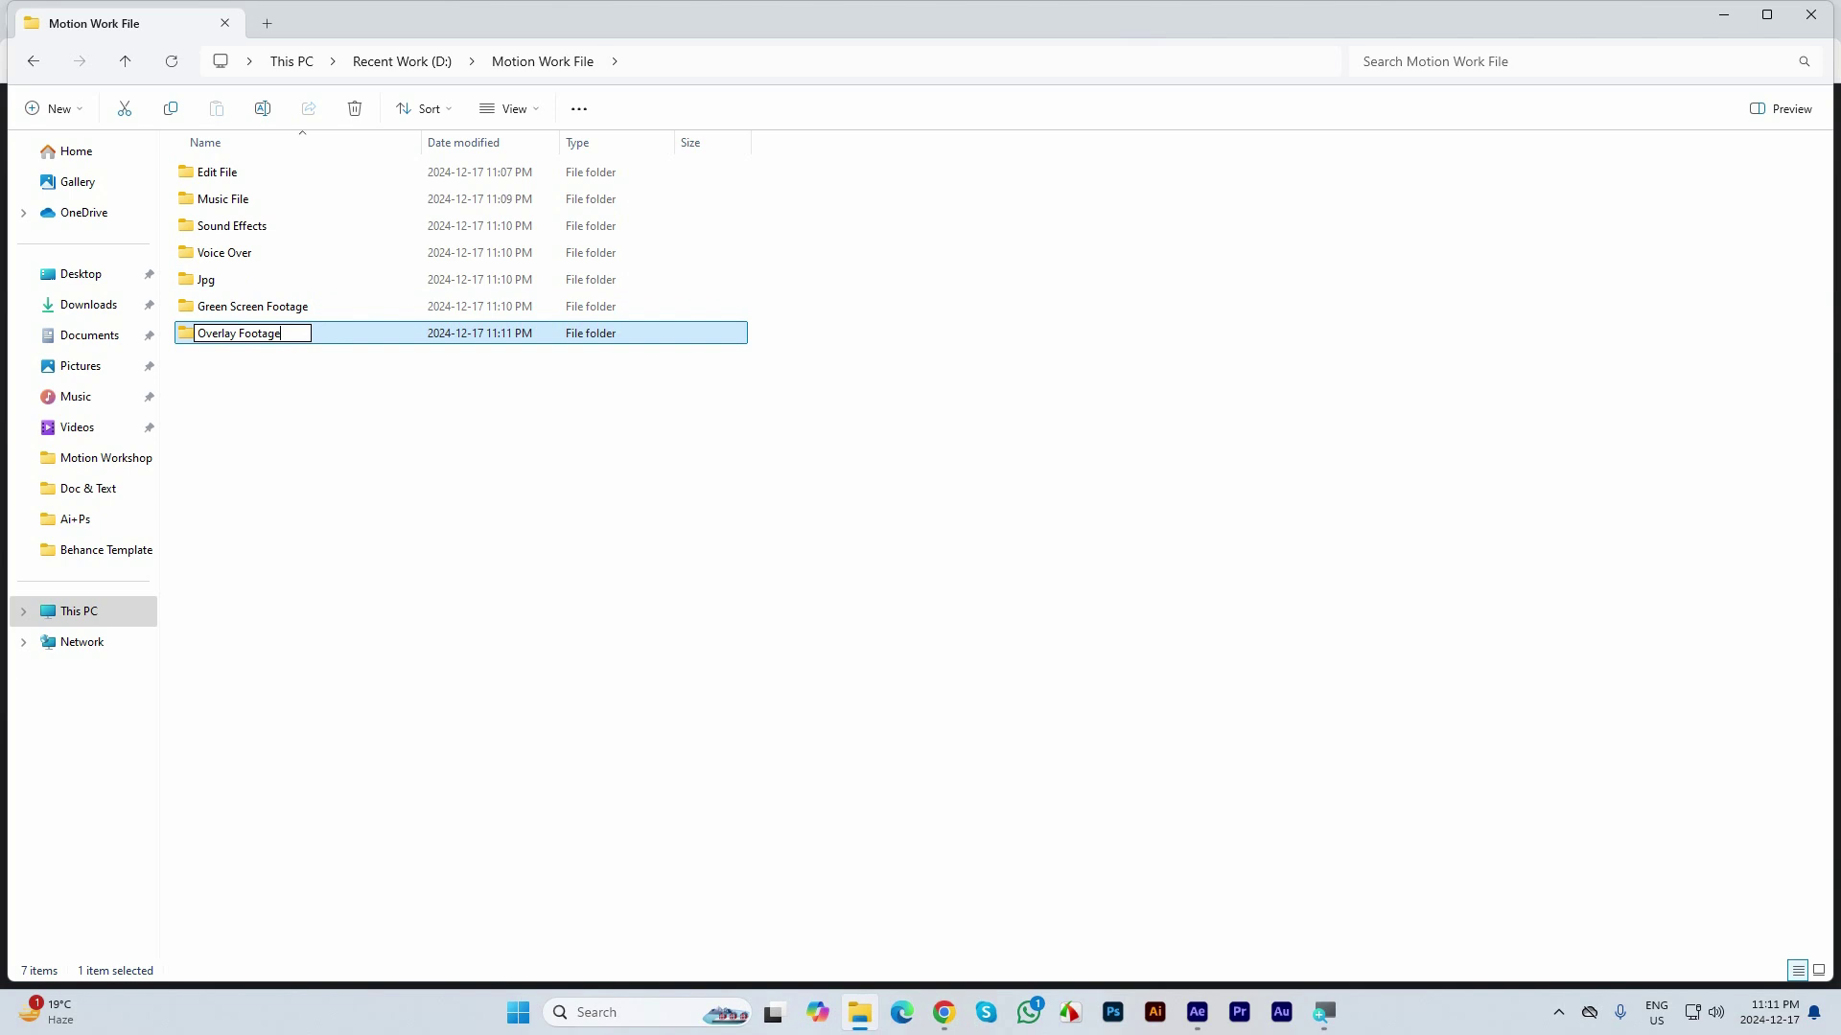
key("Return")
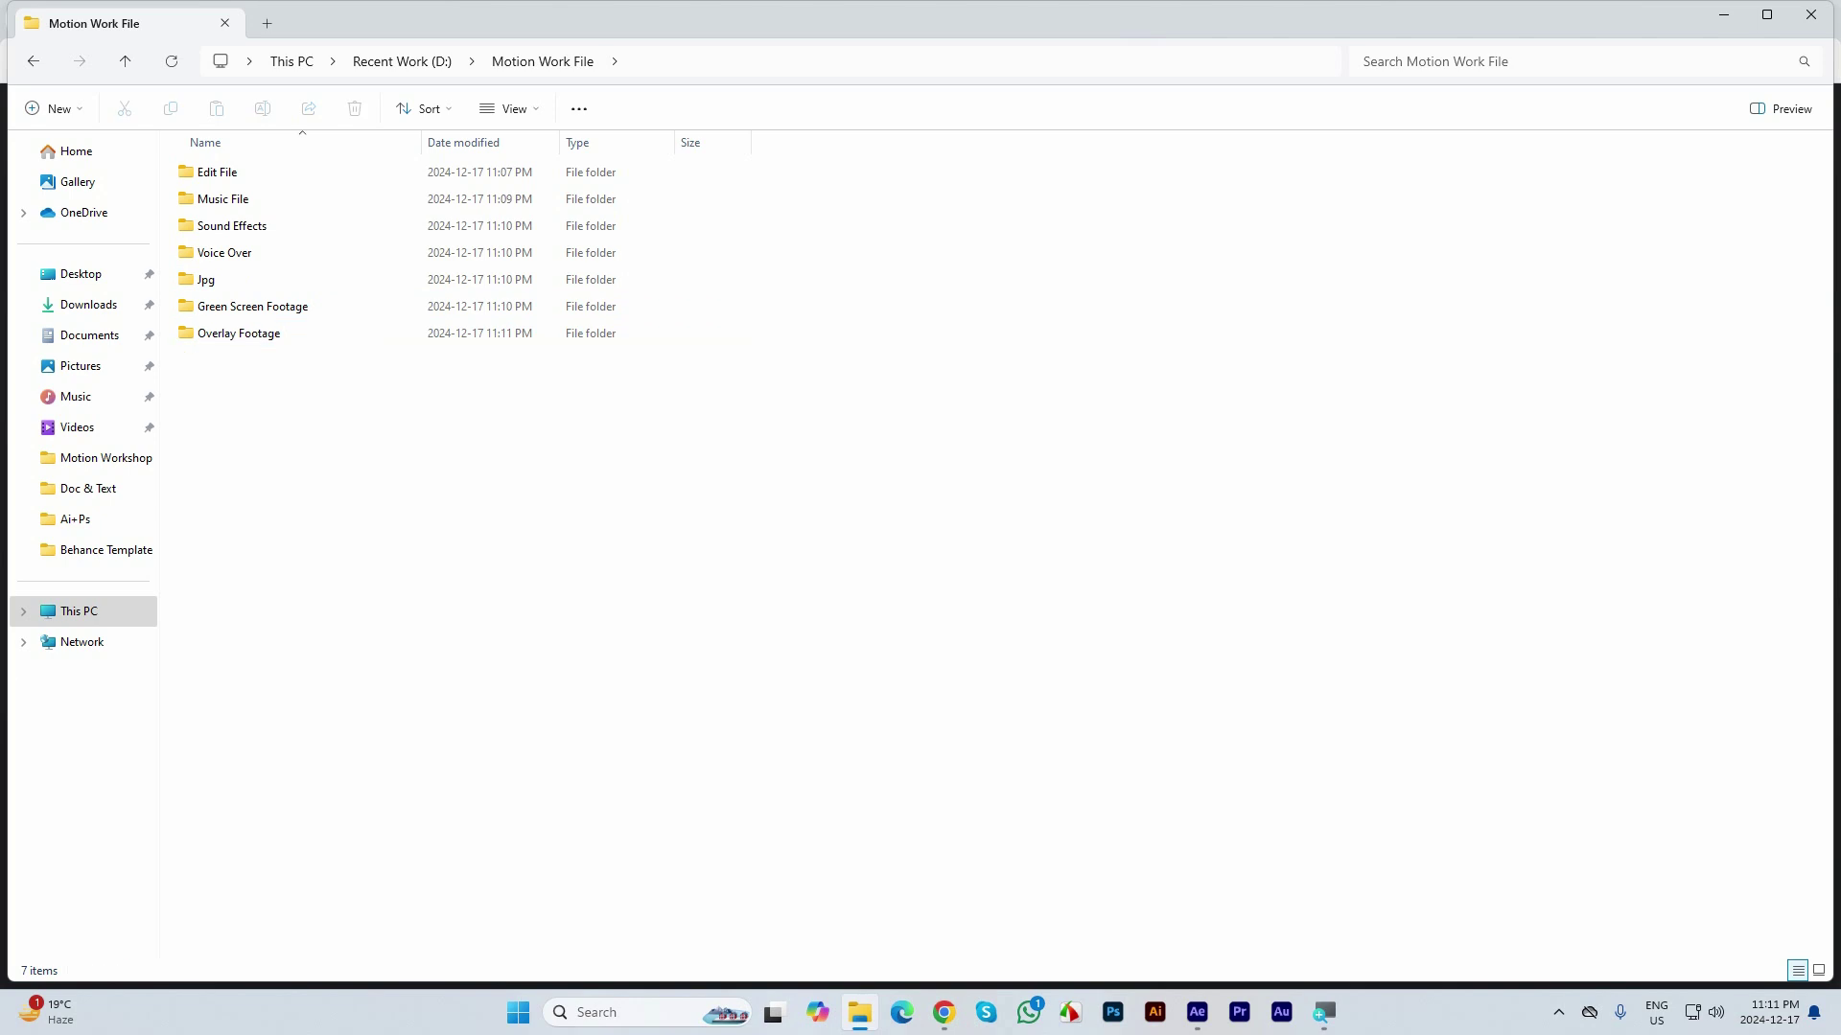
Create a subfolder named Template in the Motion Work File folder
right_click(253, 373)
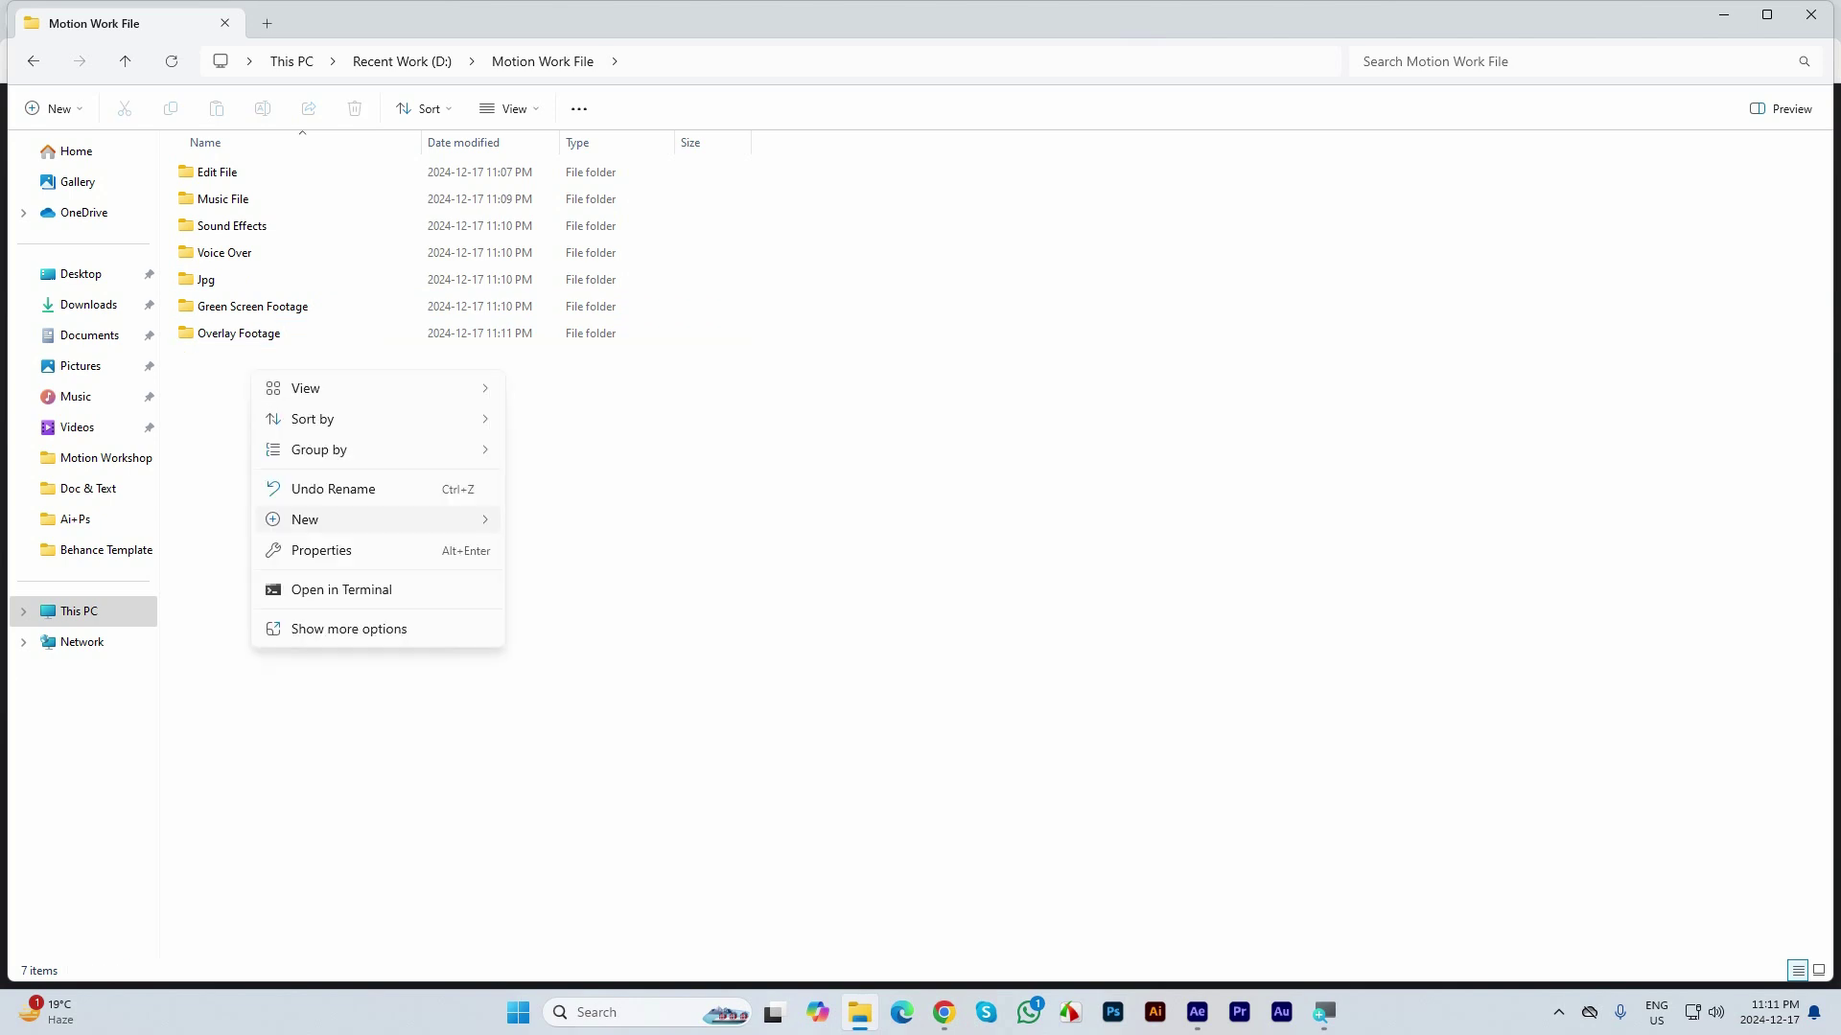
mouse_move(307, 520)
left_click(551, 523)
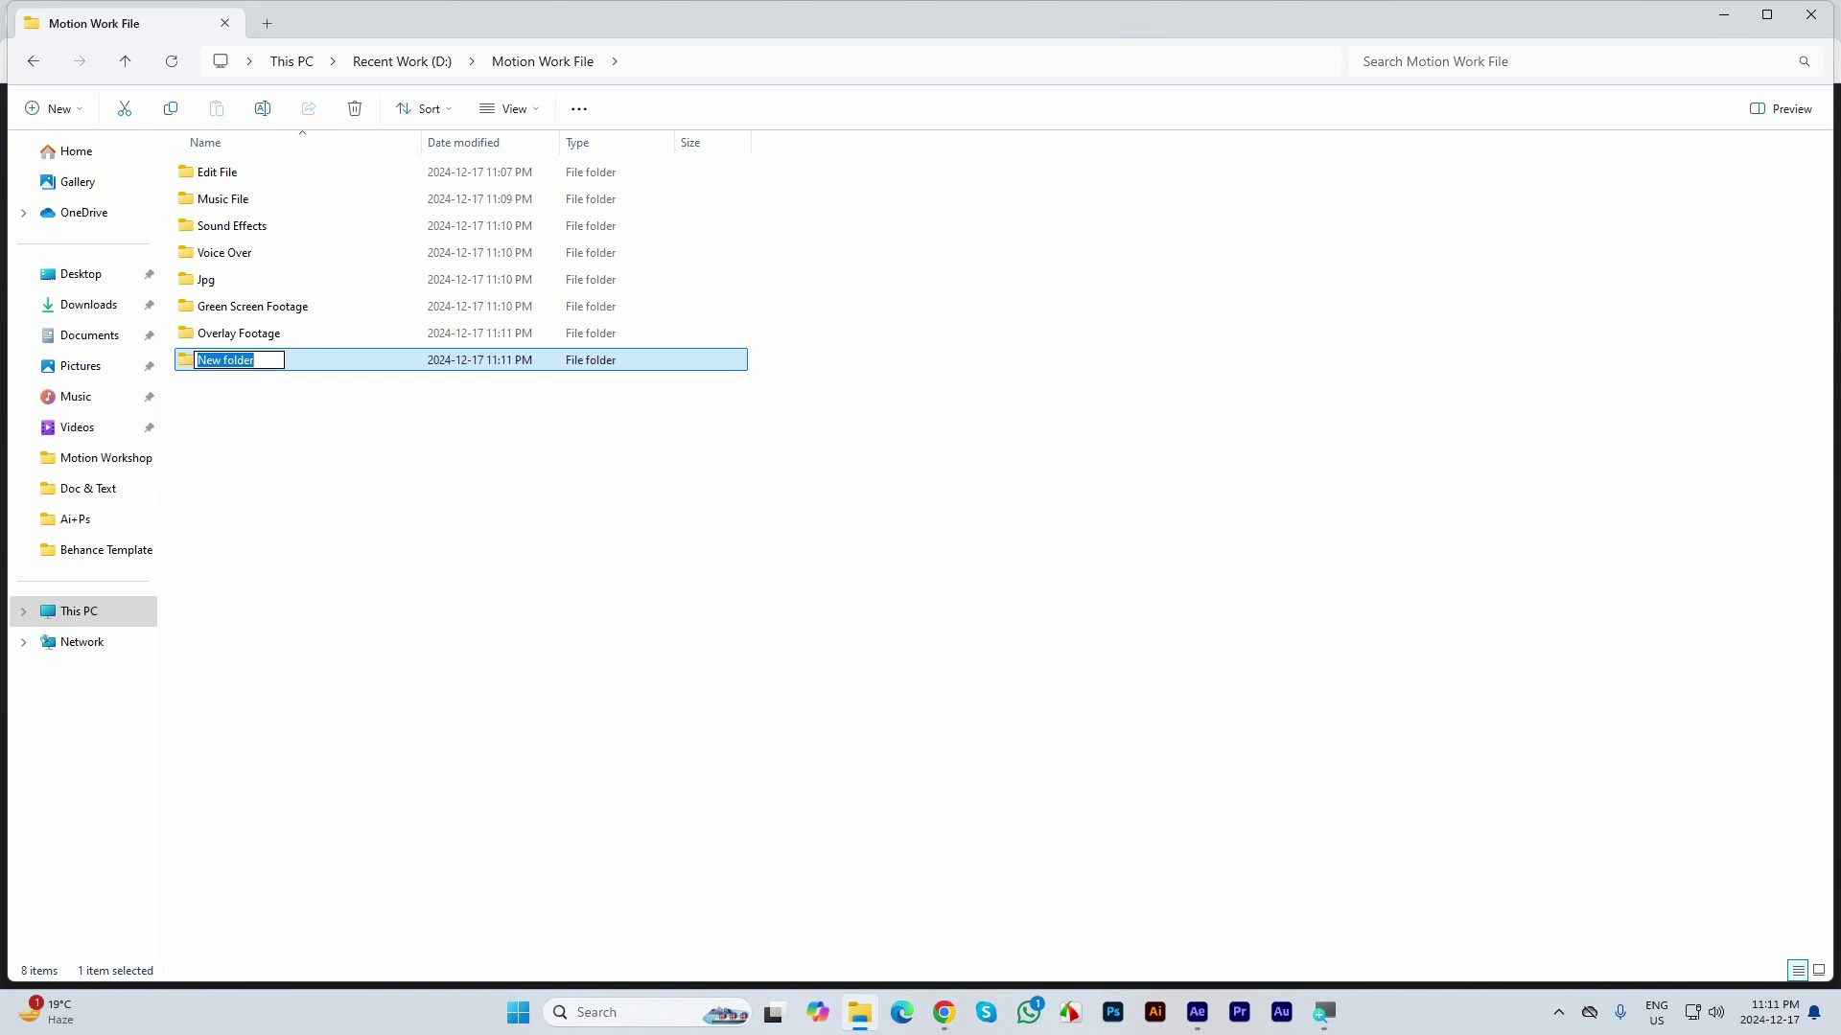
type("Template")
key("Return")
Create a subfolder named Render in the Motion Work File folder
right_click(257, 455)
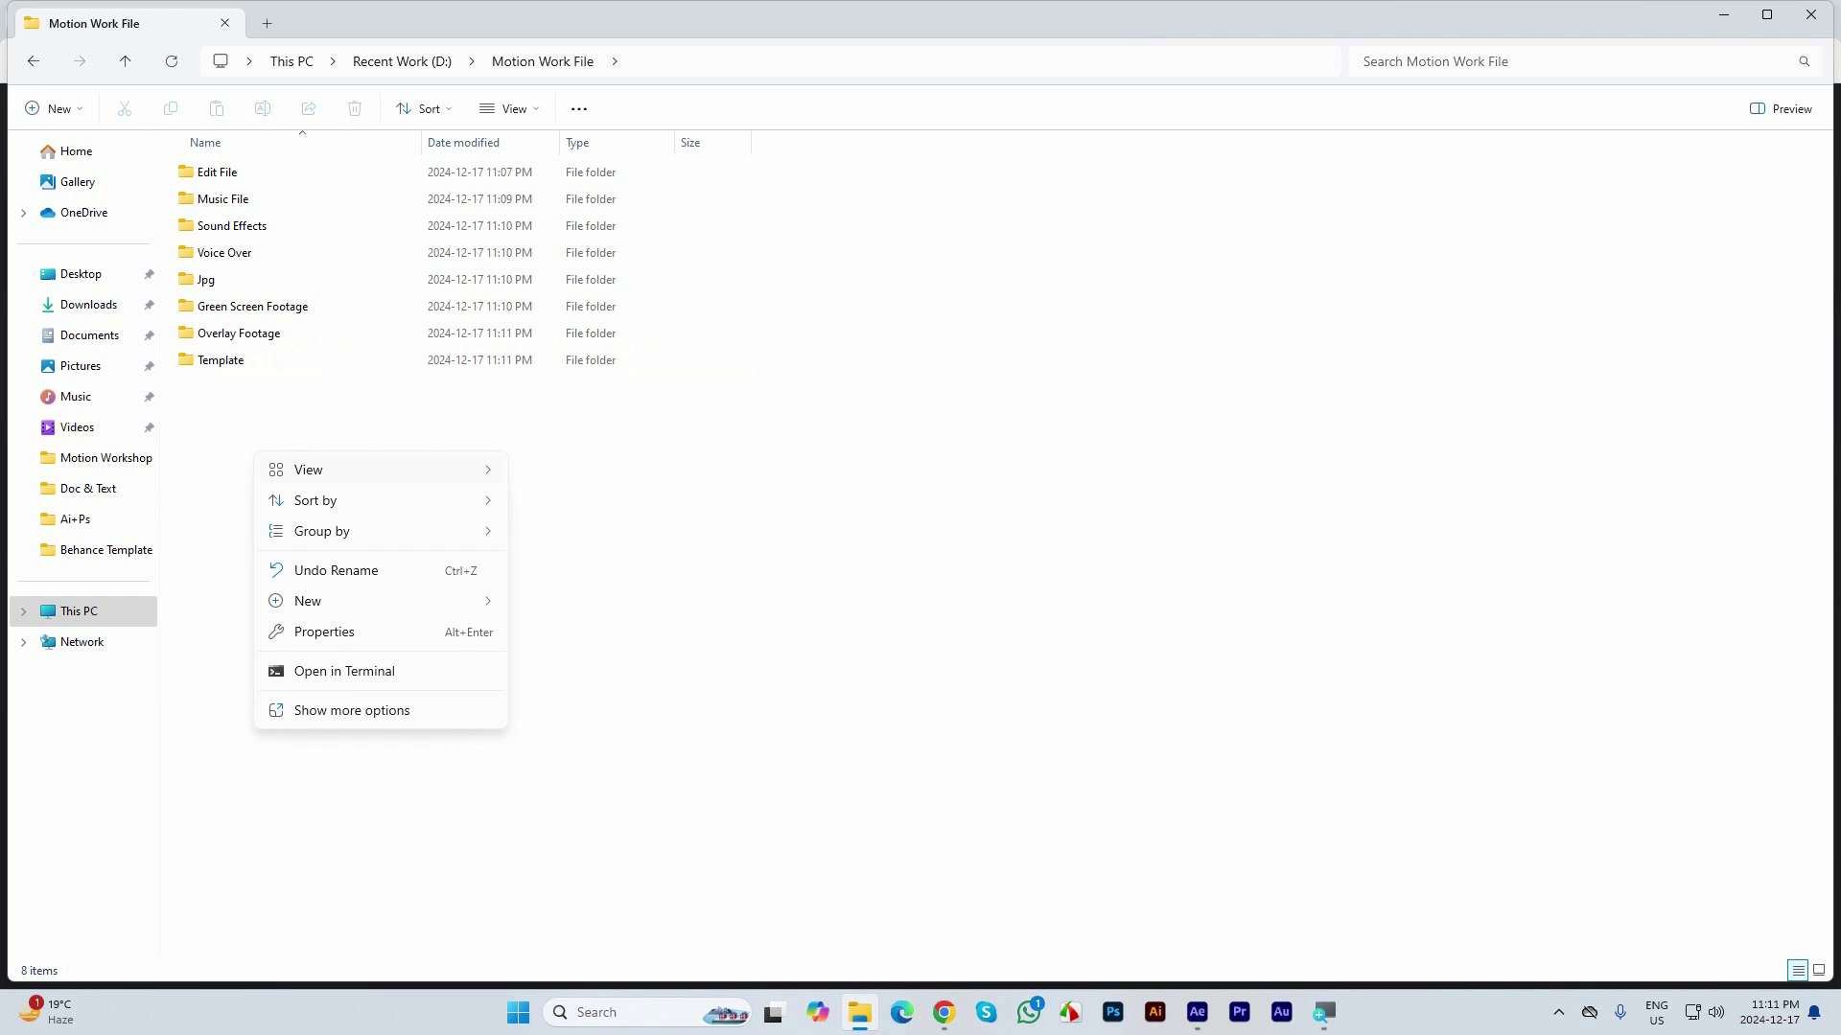
mouse_move(384, 601)
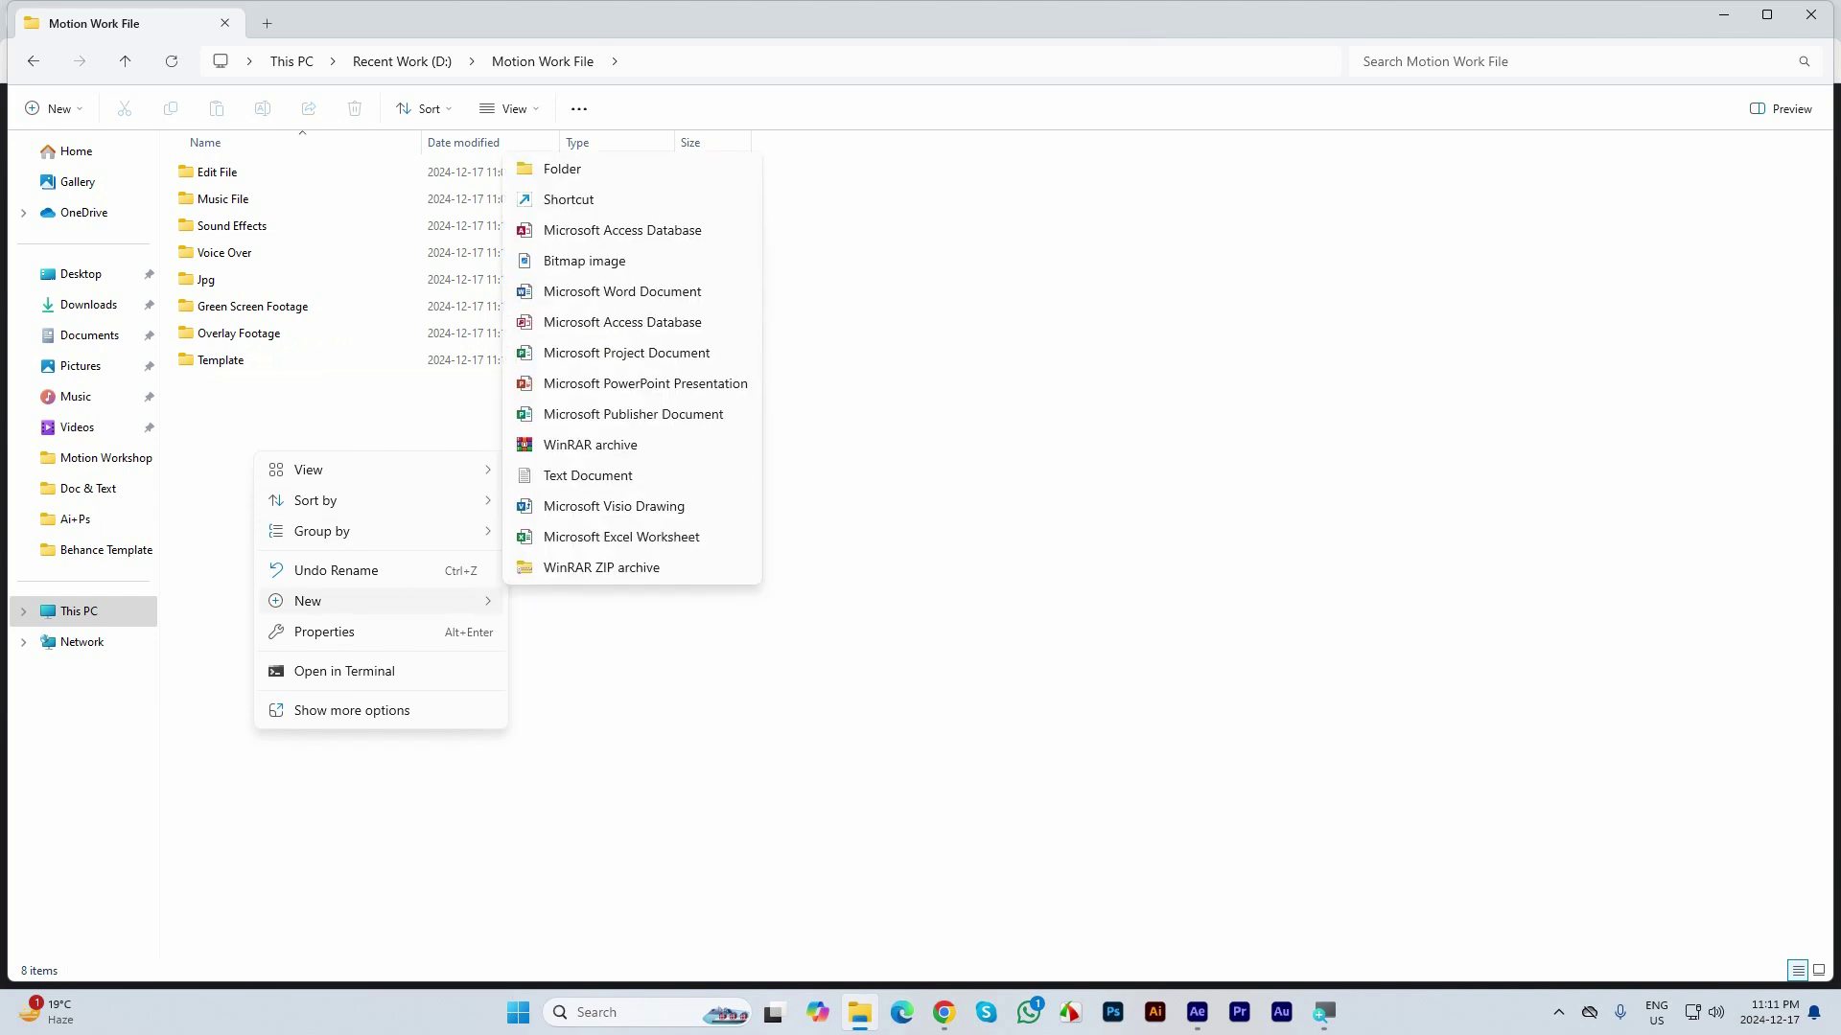
left_click(562, 168)
type("Render")
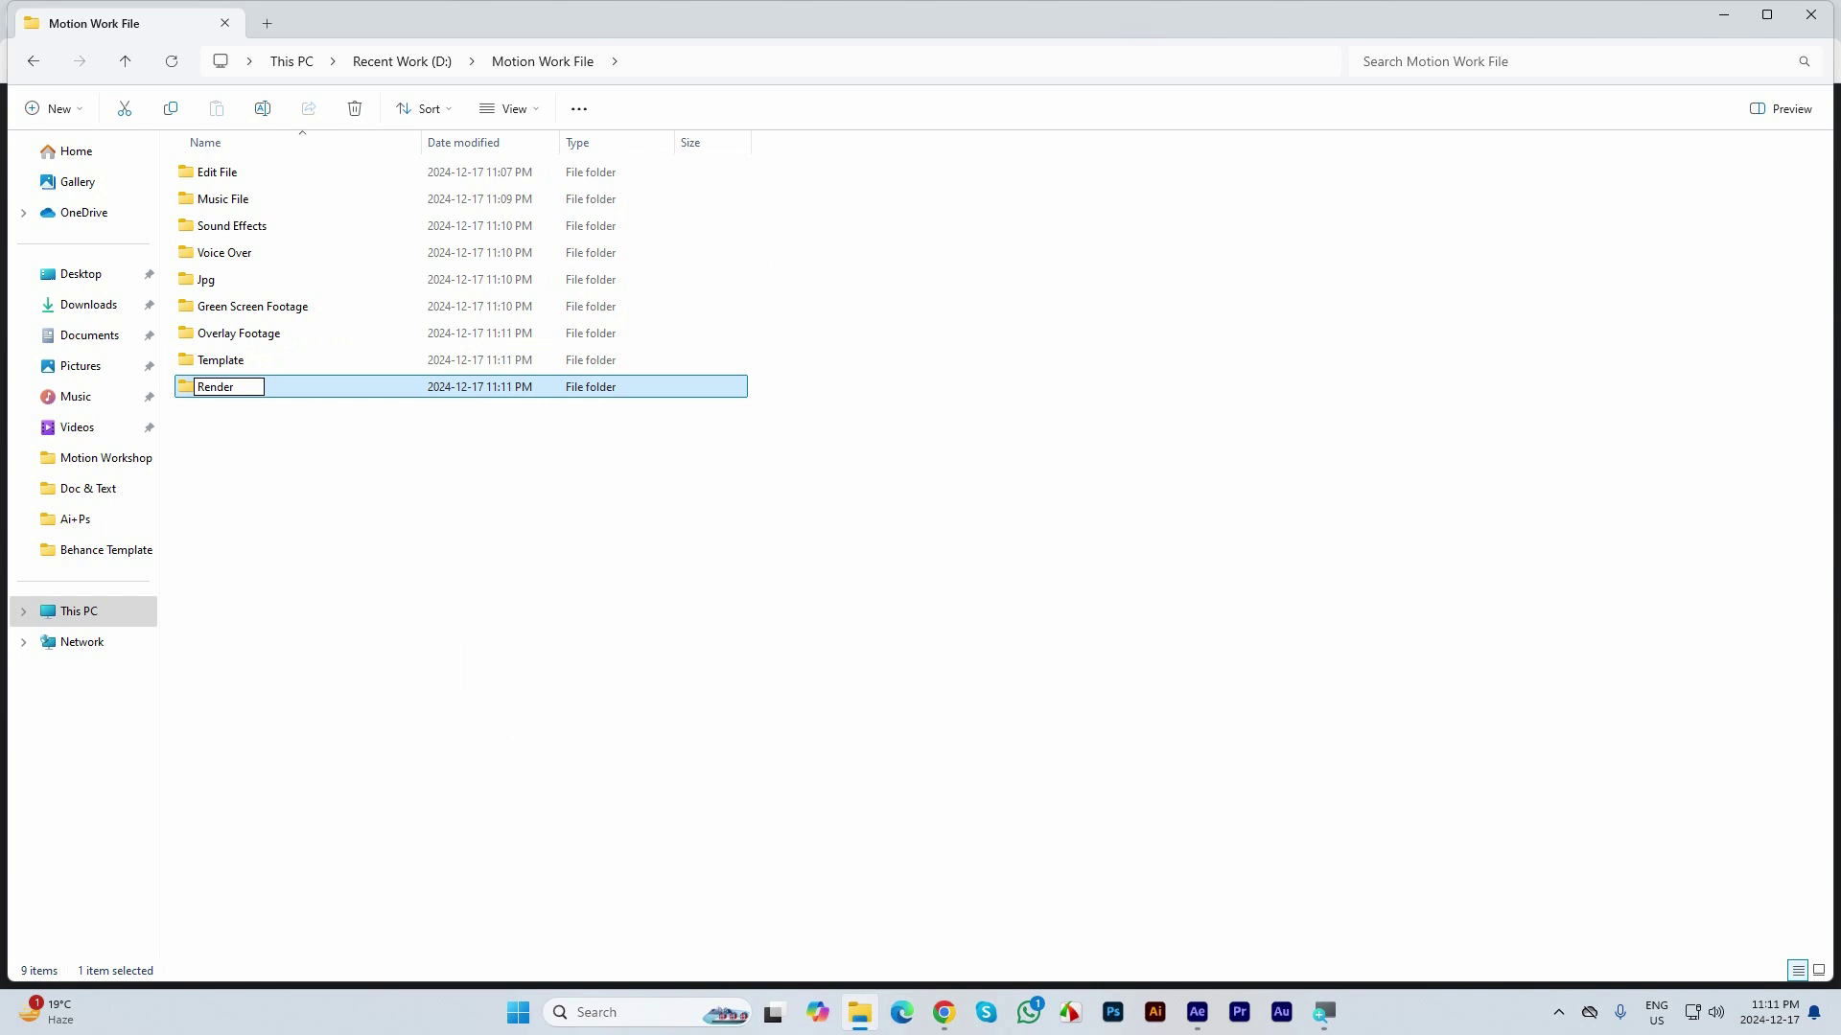
key("Return")
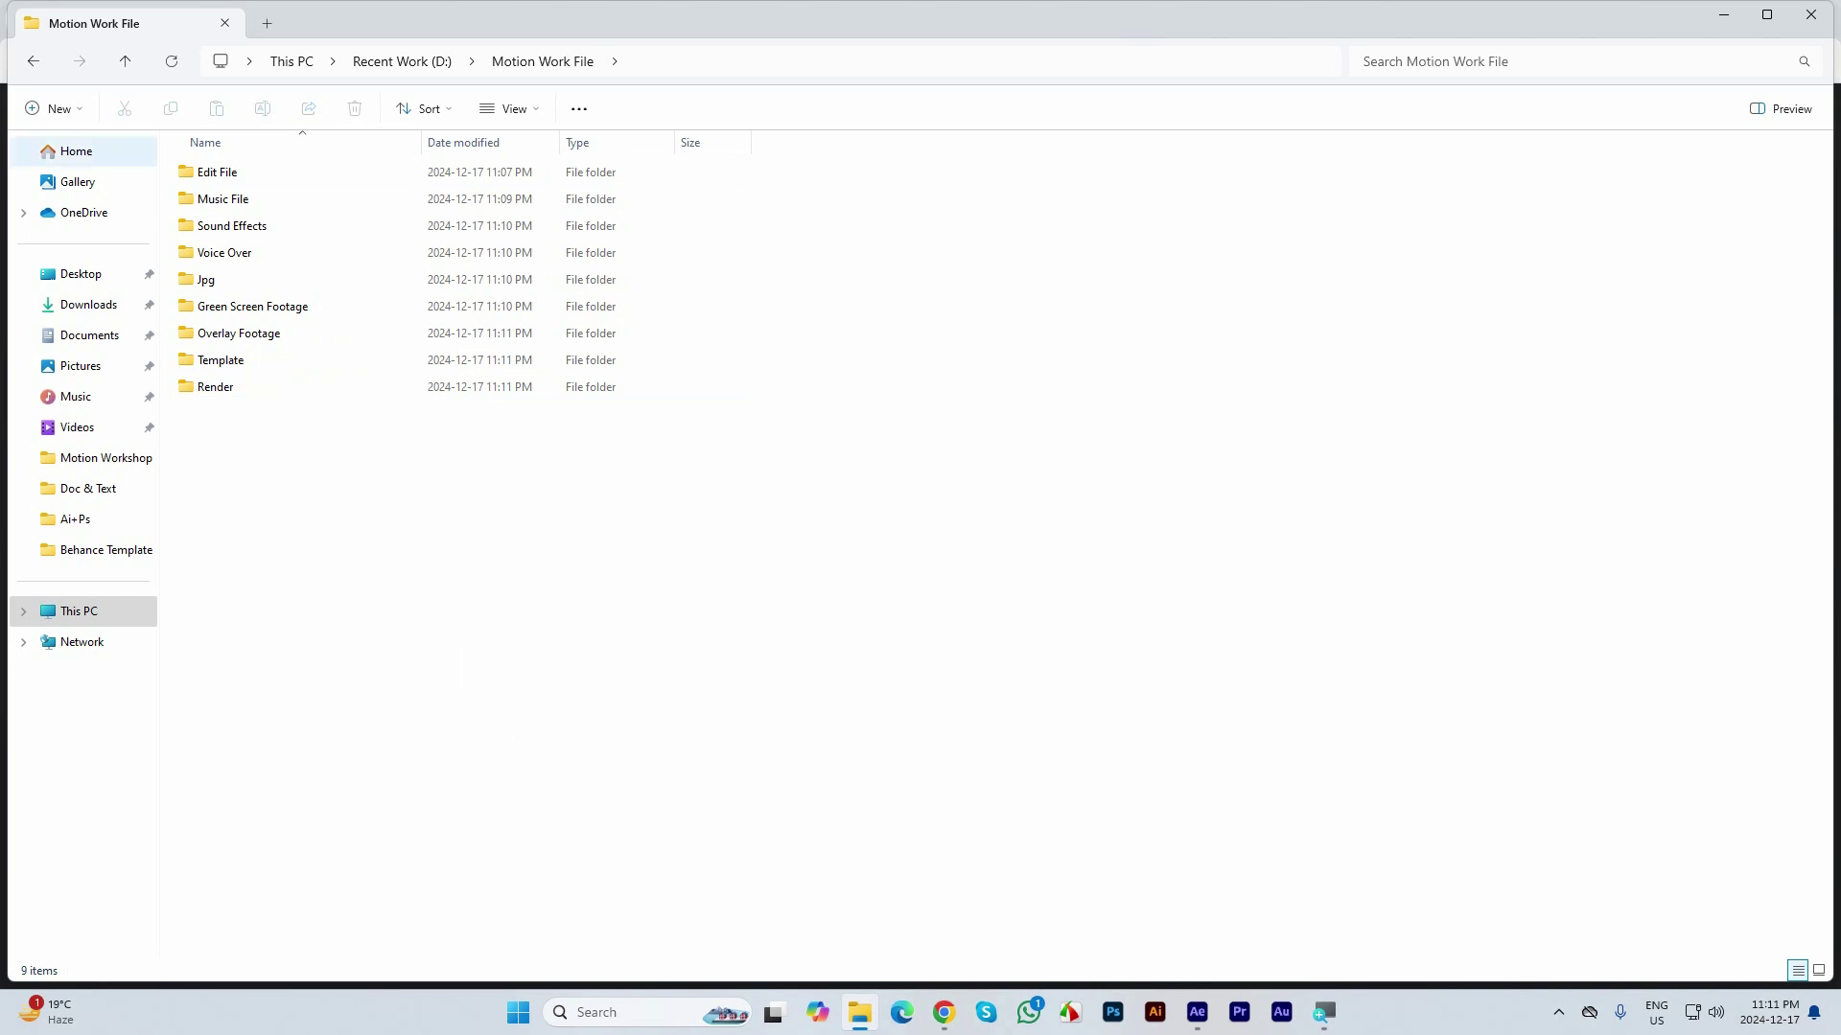